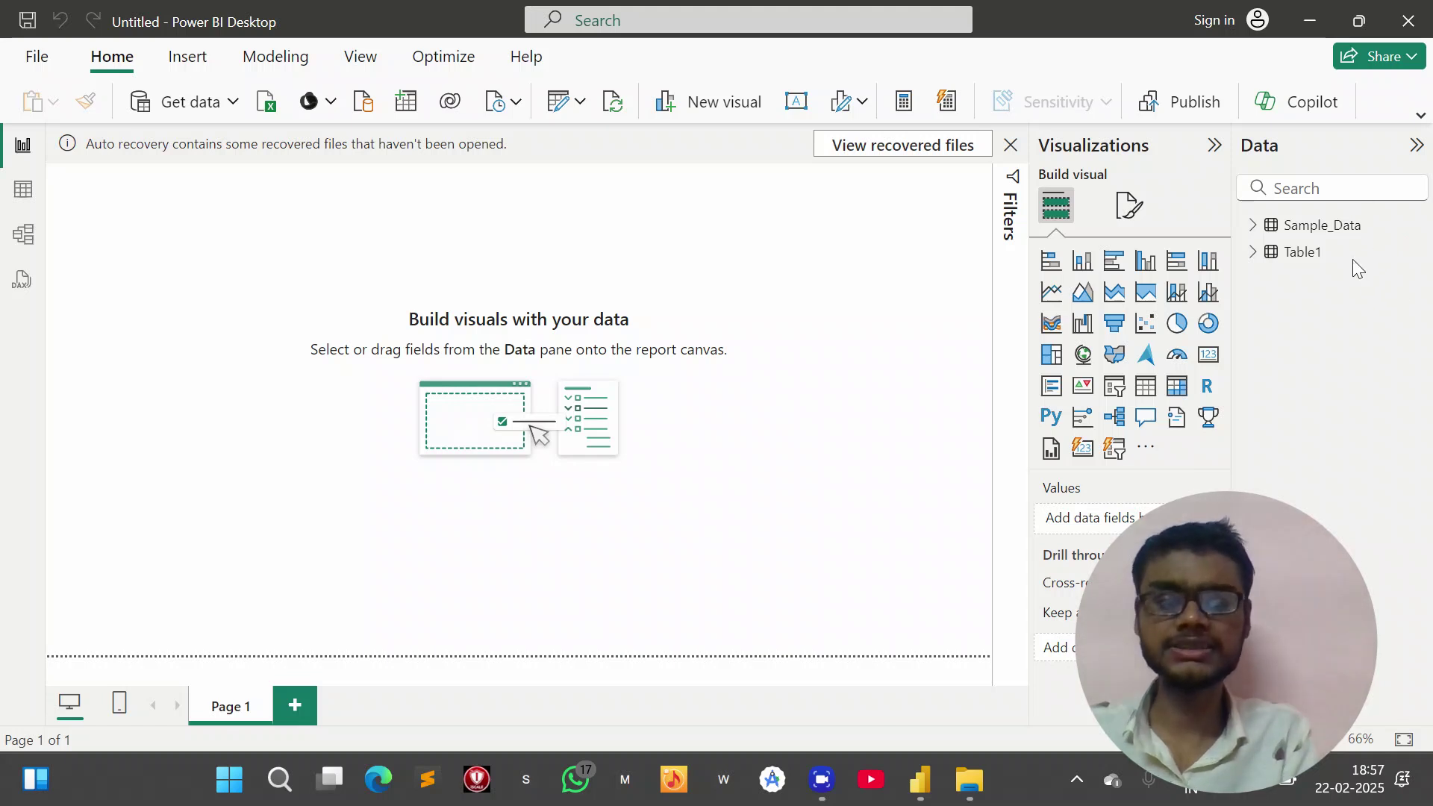
pyautogui.click(1361, 170)
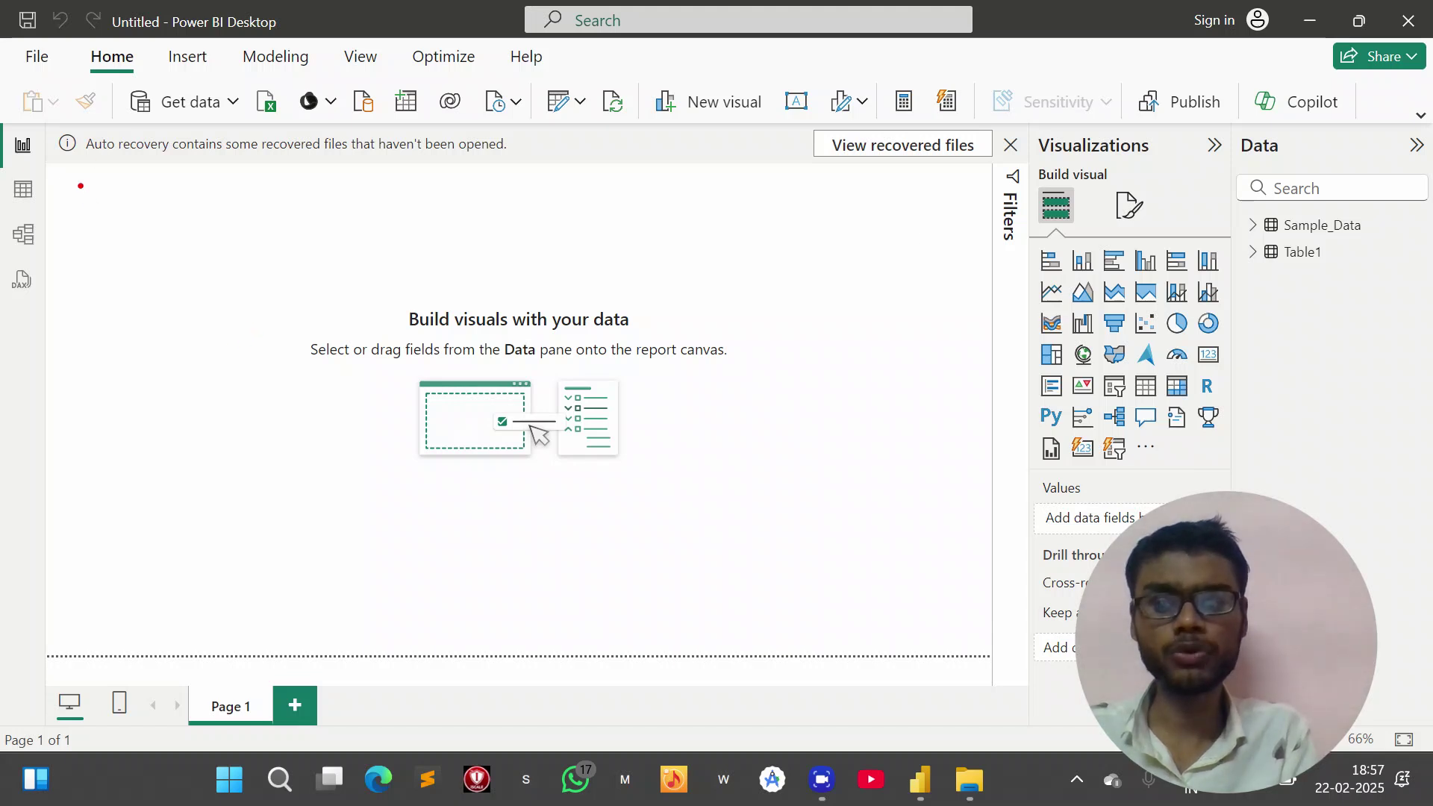
pyautogui.moveTo(73, 181)
pyautogui.mouseDown()
pyautogui.moveTo(79, 527)
pyautogui.moveTo(192, 586)
pyautogui.moveTo(801, 607)
pyautogui.mouseUp()
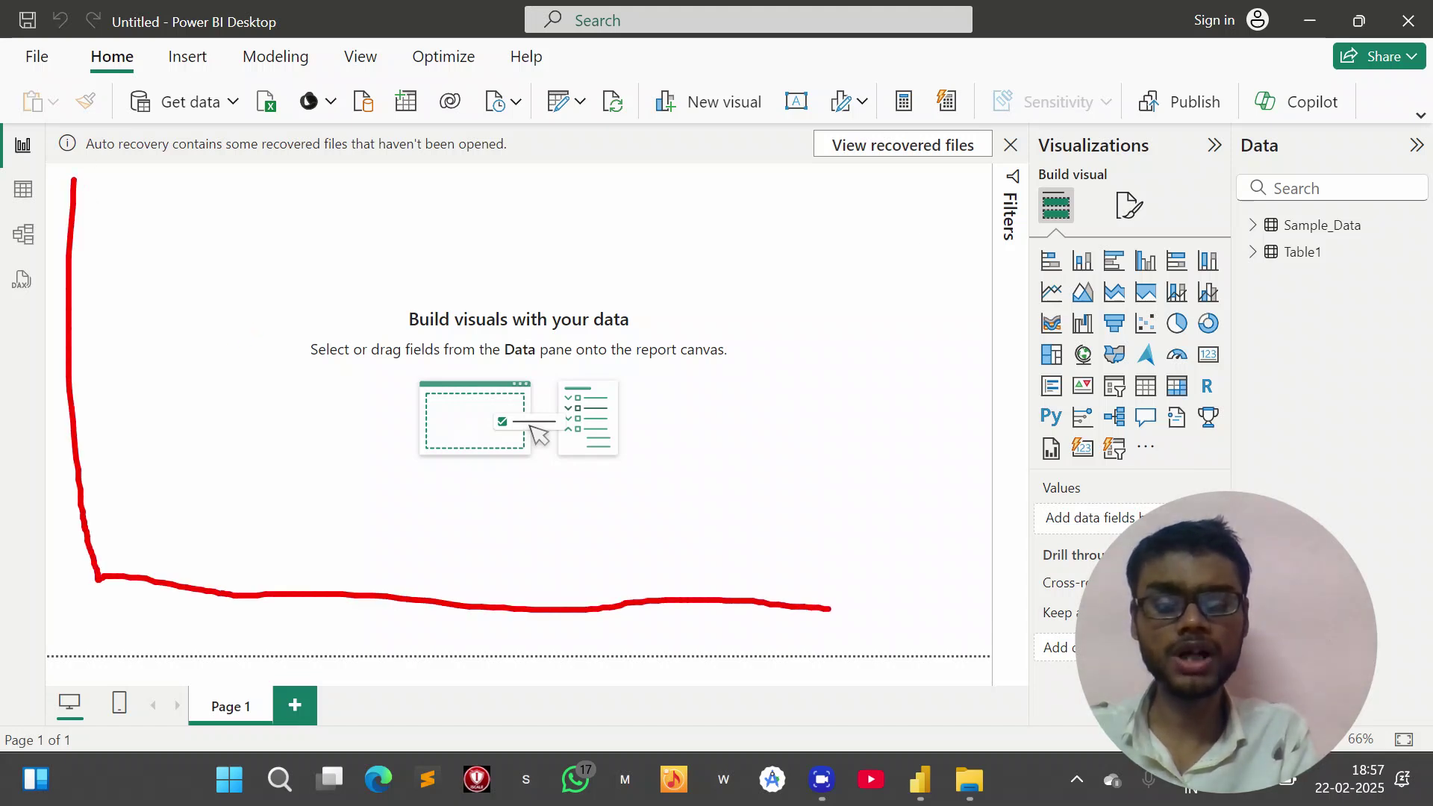
pyautogui.moveTo(988, 608)
pyautogui.mouseDown()
pyautogui.moveTo(971, 238)
pyautogui.moveTo(817, 155)
pyautogui.moveTo(143, 144)
pyautogui.mouseUp()
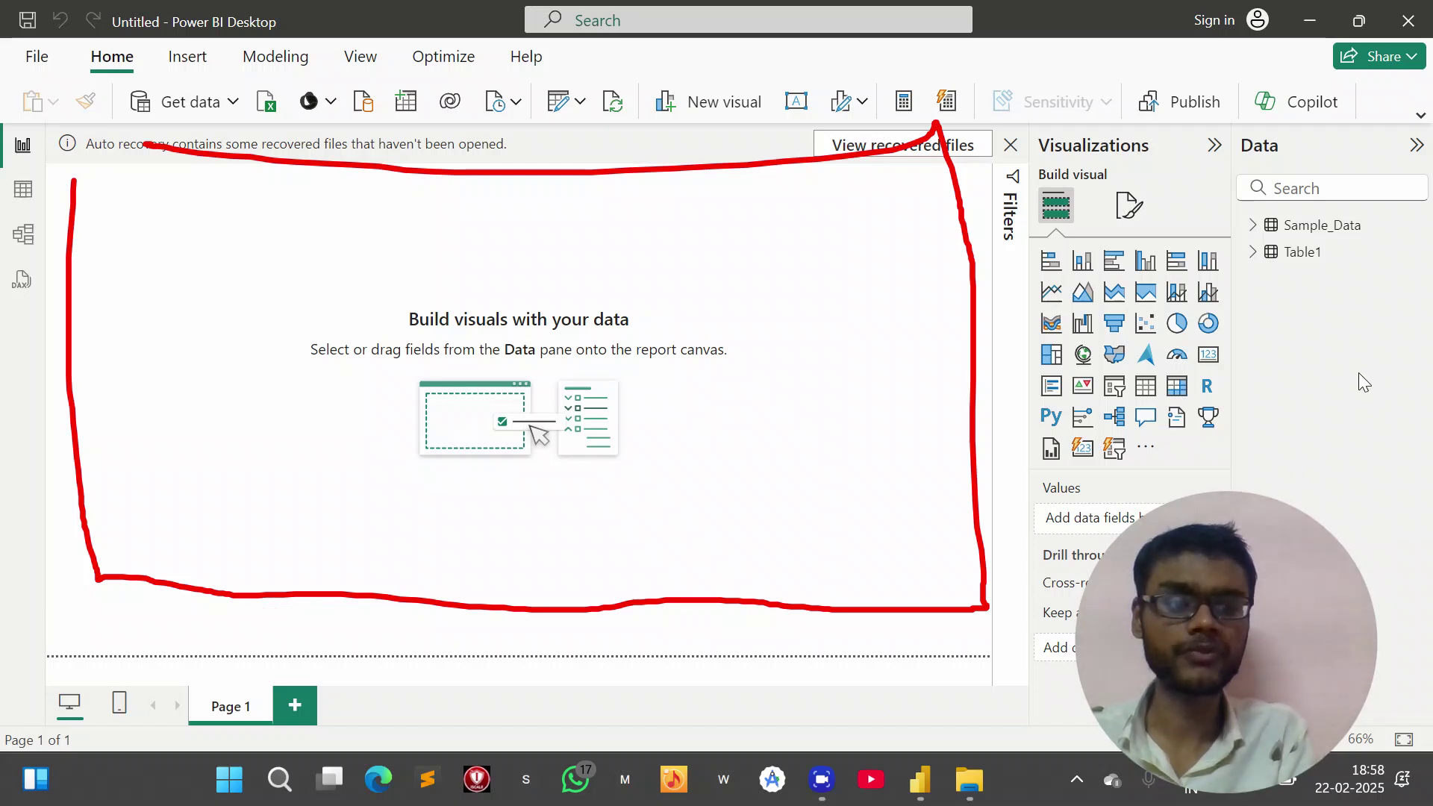
pyautogui.click(474, 174)
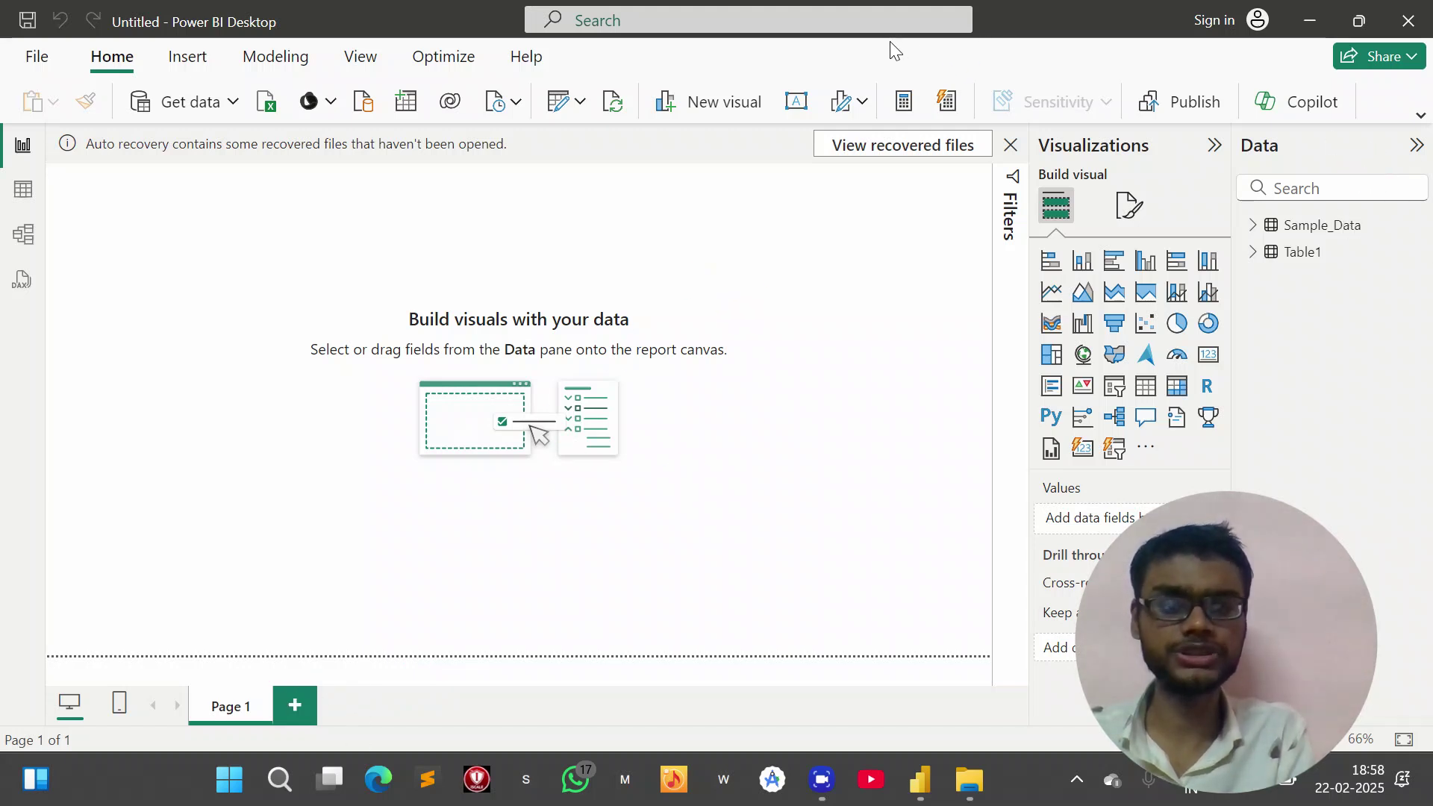
# - Add two new pages to the report and open Page 2, checking its page options
pyautogui.click(297, 711)
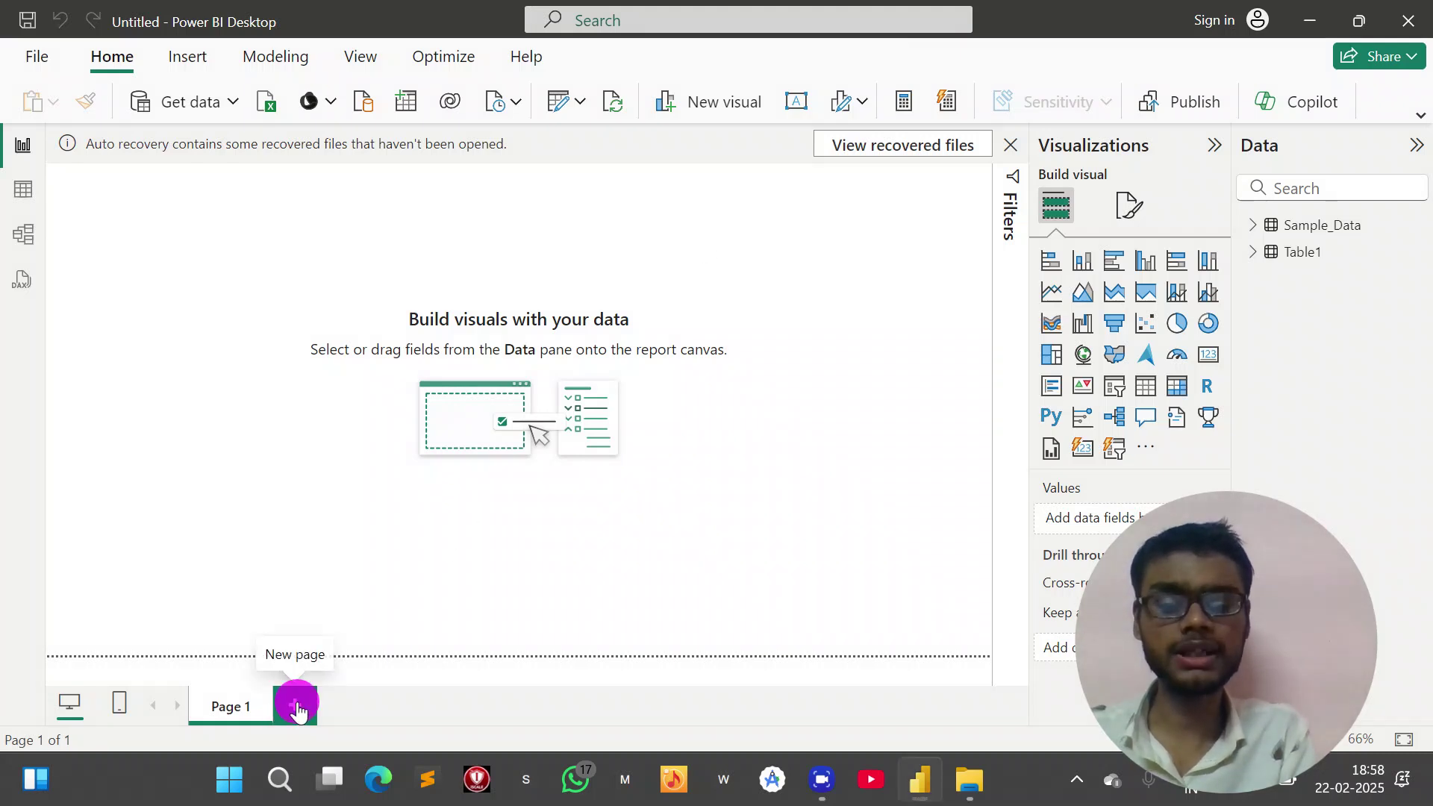
pyautogui.click(386, 719)
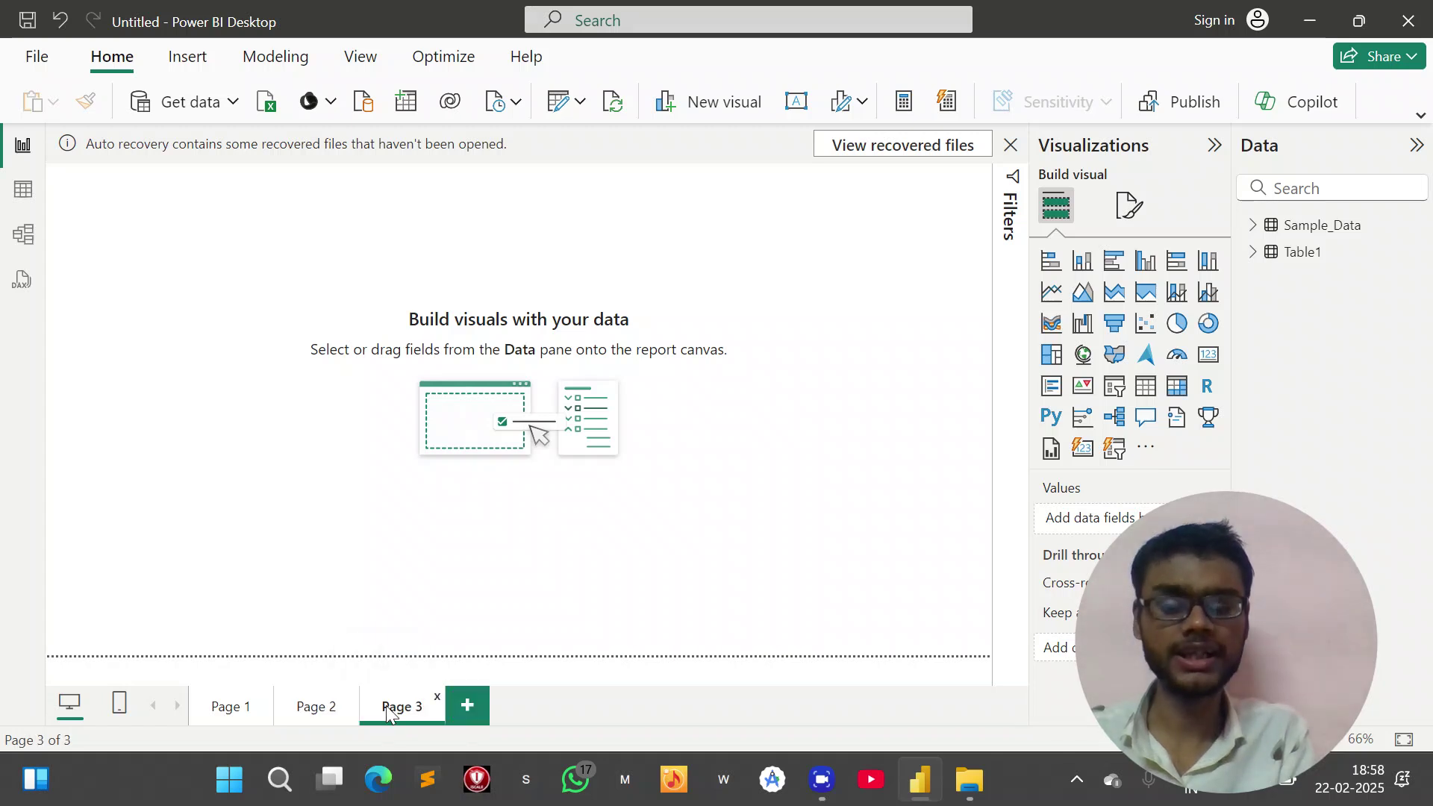
pyautogui.doubleClick(316, 709)
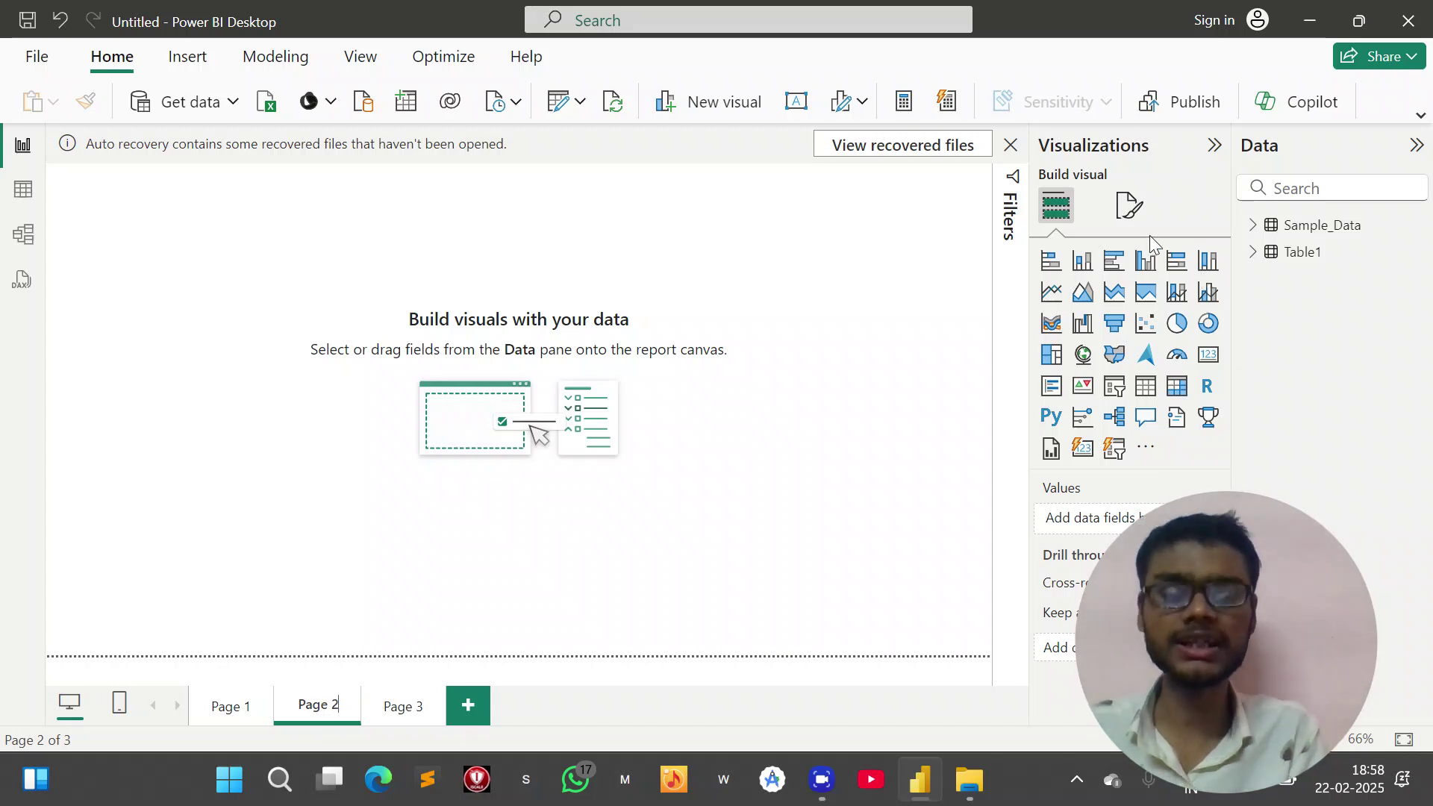
pyautogui.rightClick(313, 706)
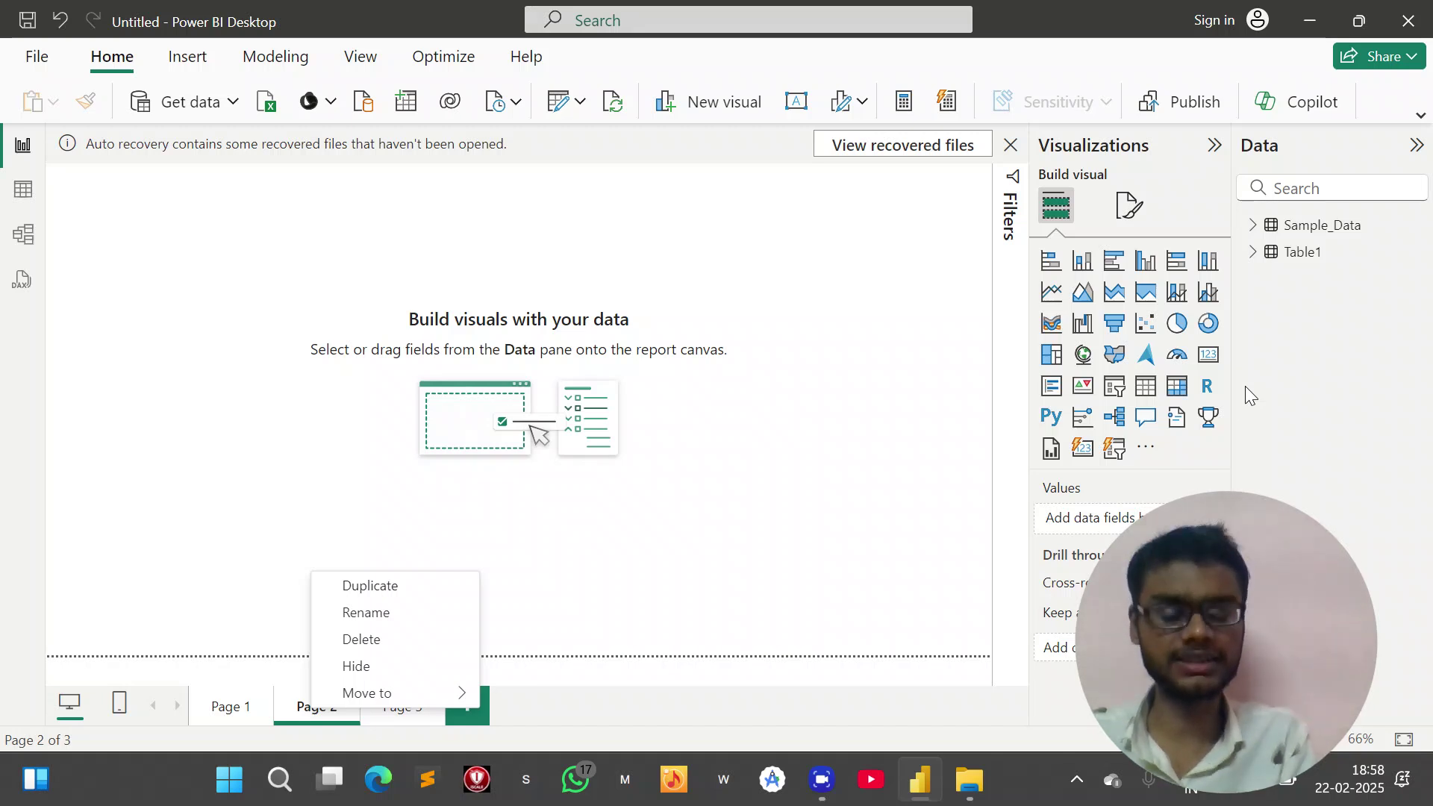
pyautogui.click(889, 513)
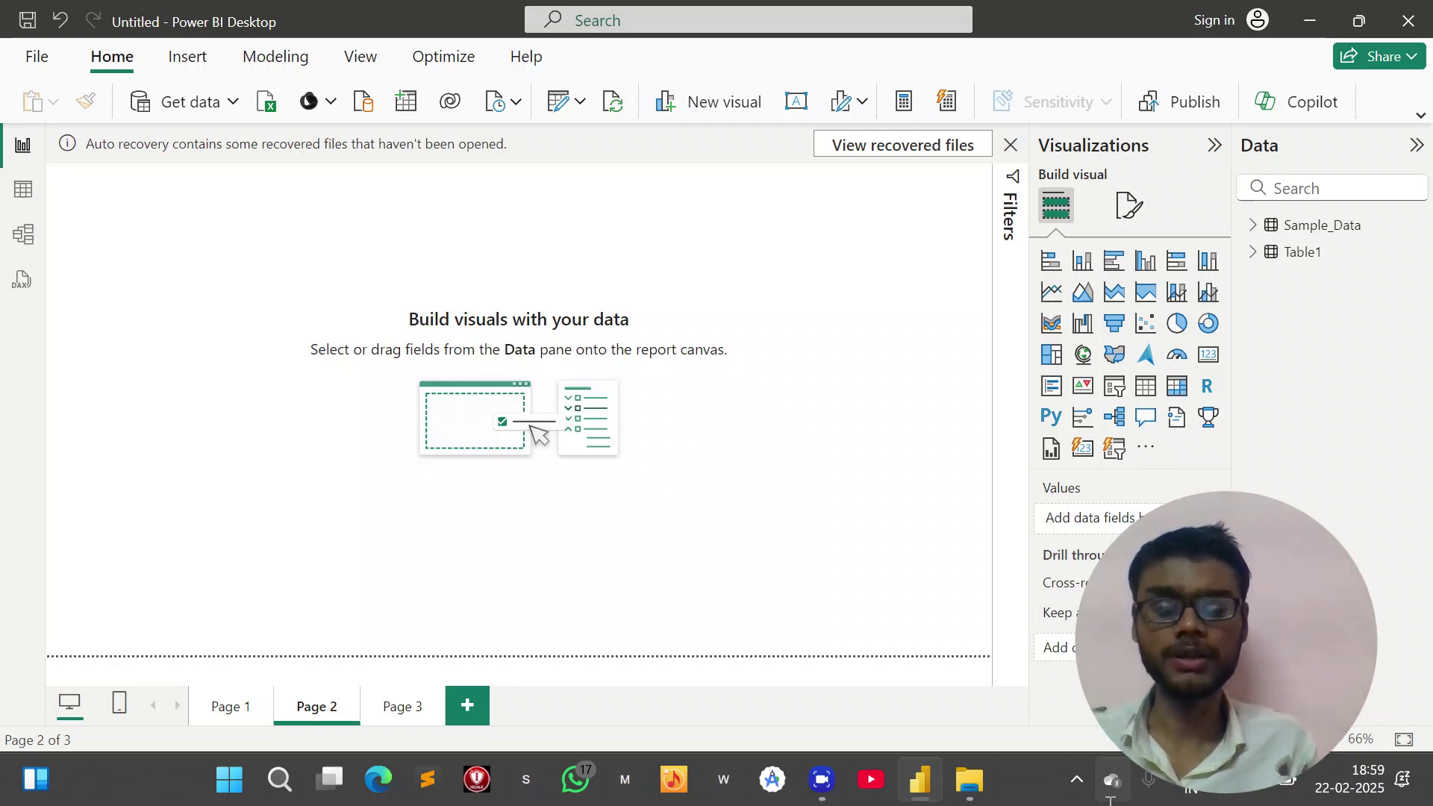
pyautogui.moveTo(1246, 603); pyautogui.dragTo(1311, 611)
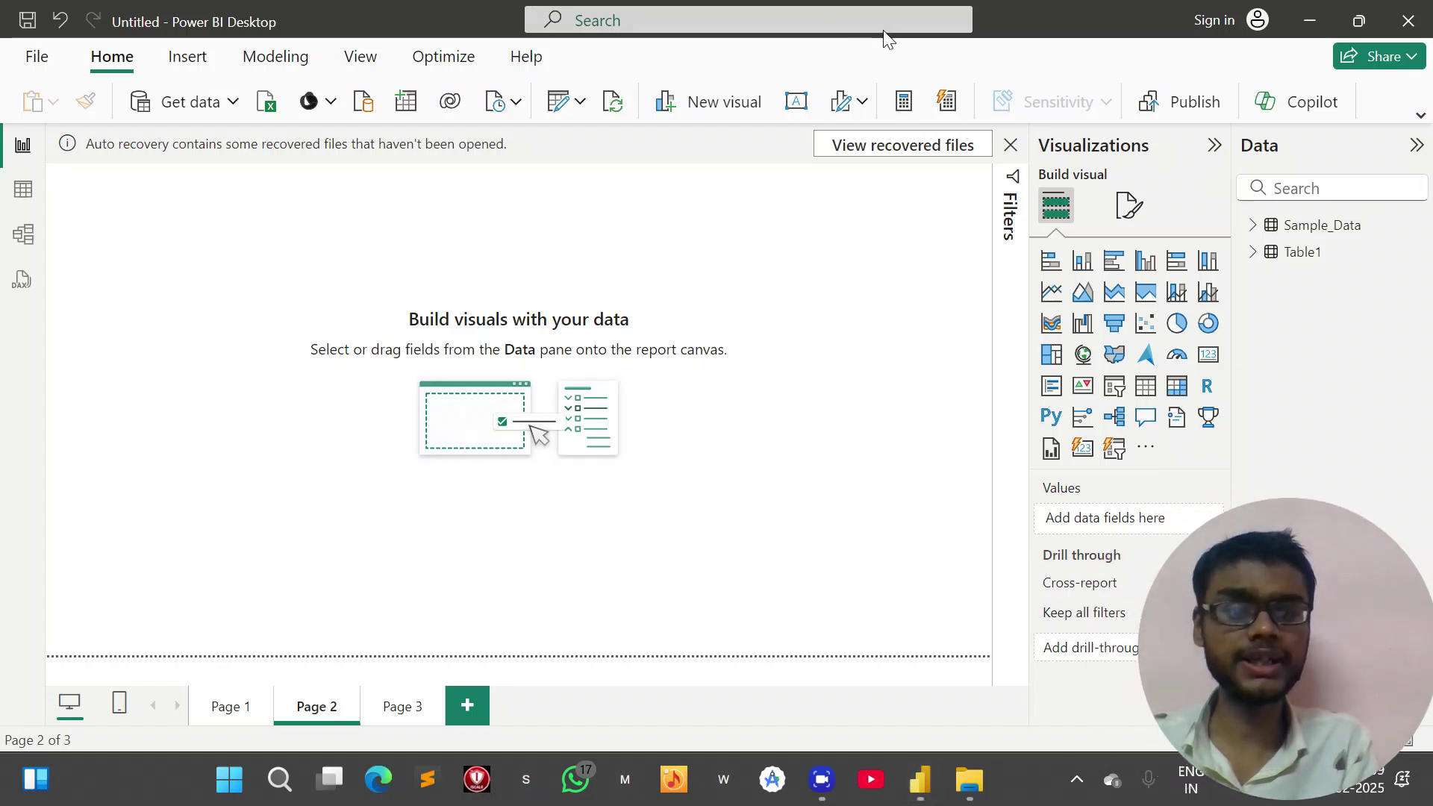
pyautogui.moveTo(1312, 136)
pyautogui.mouseDown()
pyautogui.moveTo(1090, 313)
pyautogui.moveTo(1225, 43)
pyautogui.moveTo(1178, 280)
pyautogui.mouseUp()
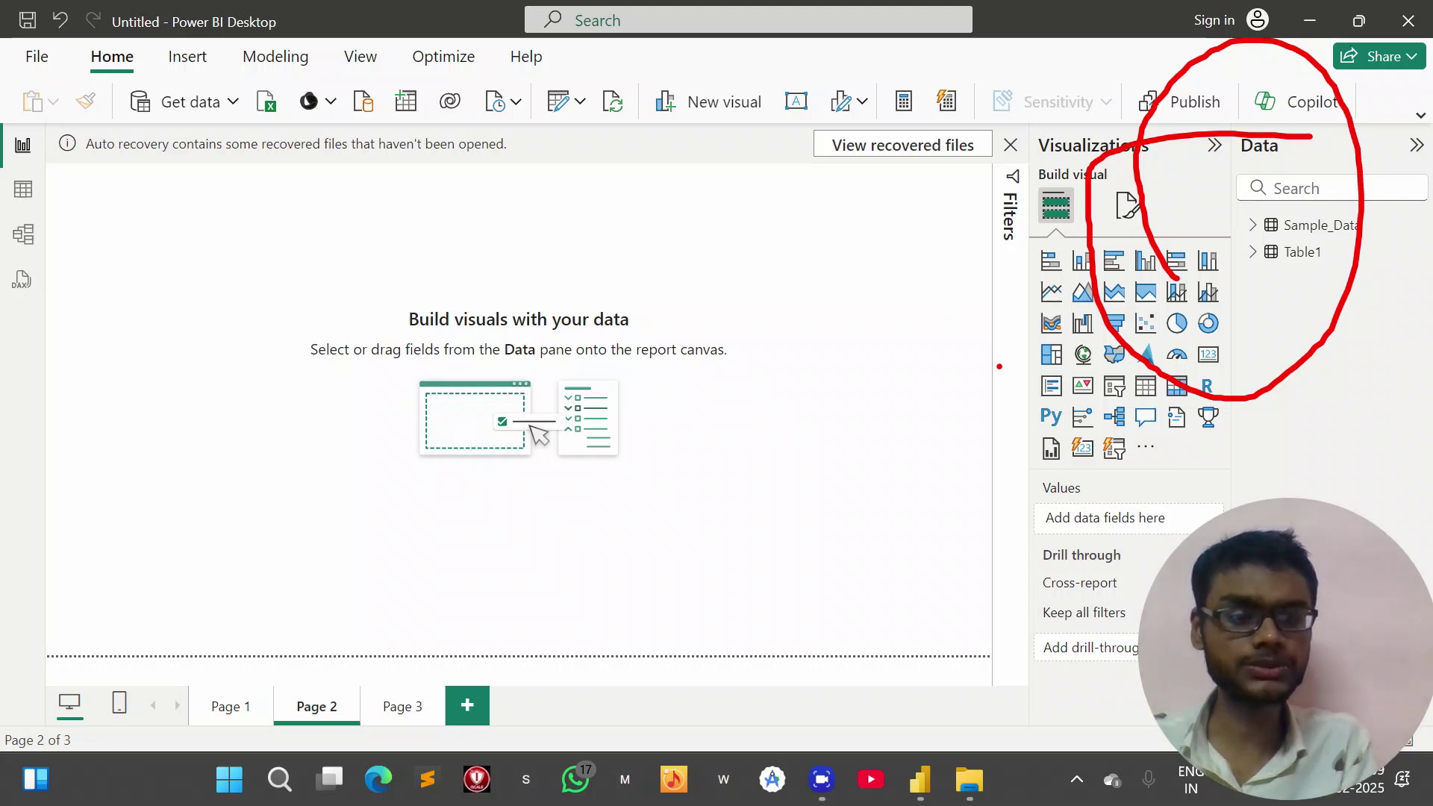
pyautogui.moveTo(1215, 208)
pyautogui.mouseDown()
pyautogui.moveTo(1430, 258)
pyautogui.moveTo(1209, 442)
pyautogui.mouseUp()
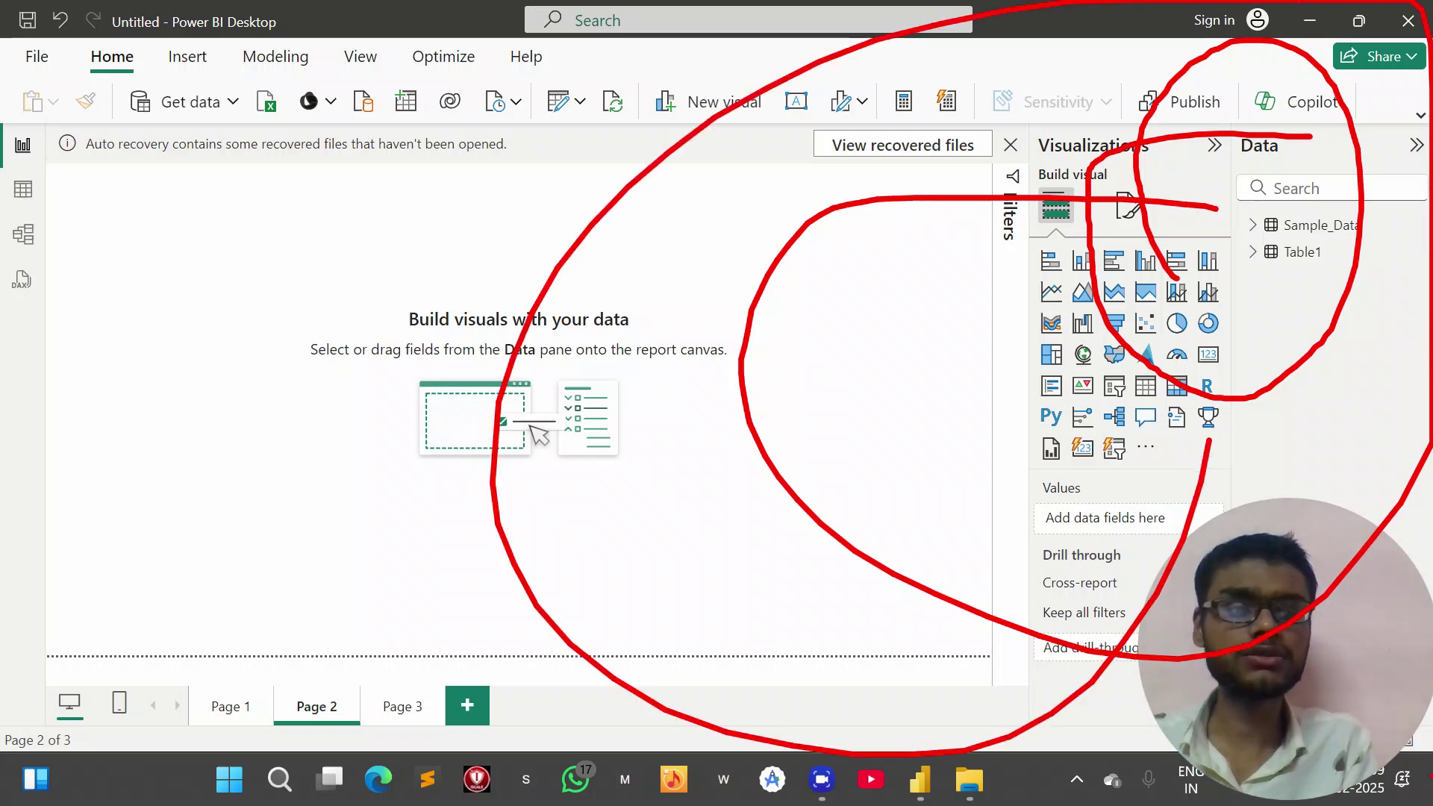
pyautogui.click(1367, 294)
pyautogui.moveTo(1147, 266)
pyautogui.mouseDown()
pyautogui.moveTo(665, 418)
pyautogui.moveTo(717, 454)
pyautogui.mouseUp()
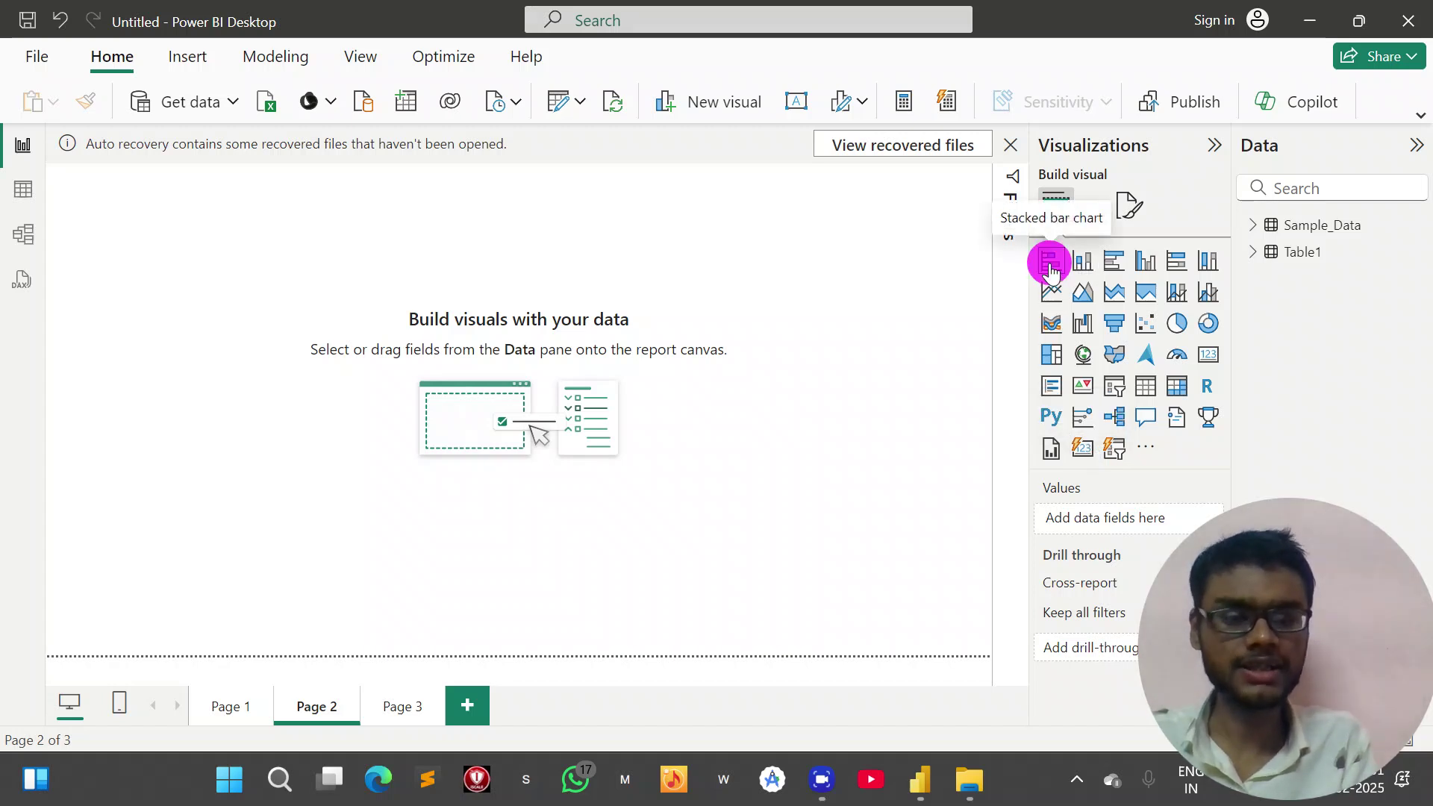
# - Add an empty stacked bar chart to Page 2 and move it slightly away from the page's upper-left corner
pyautogui.click(1086, 273)
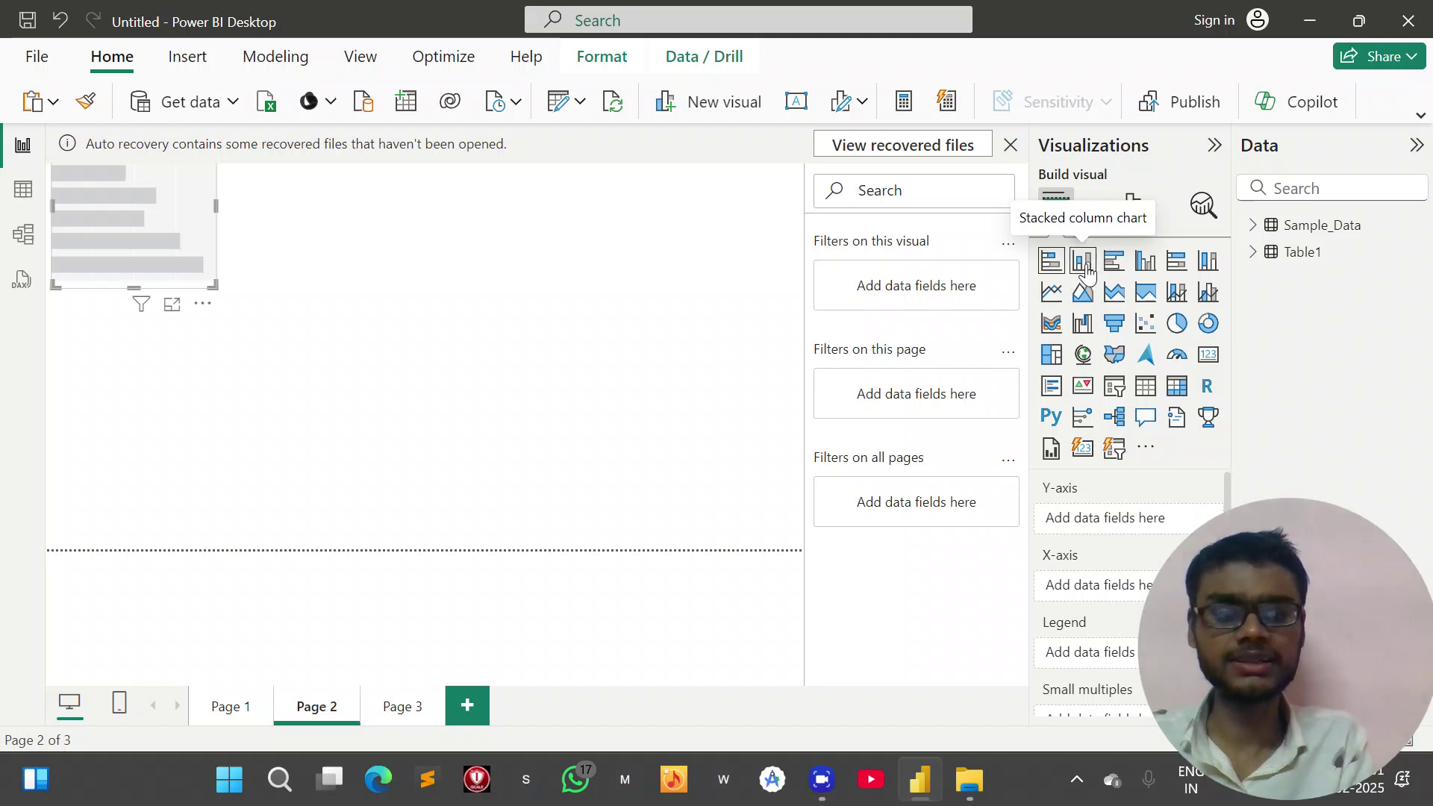
pyautogui.moveTo(78, 225); pyautogui.dragTo(115, 324)
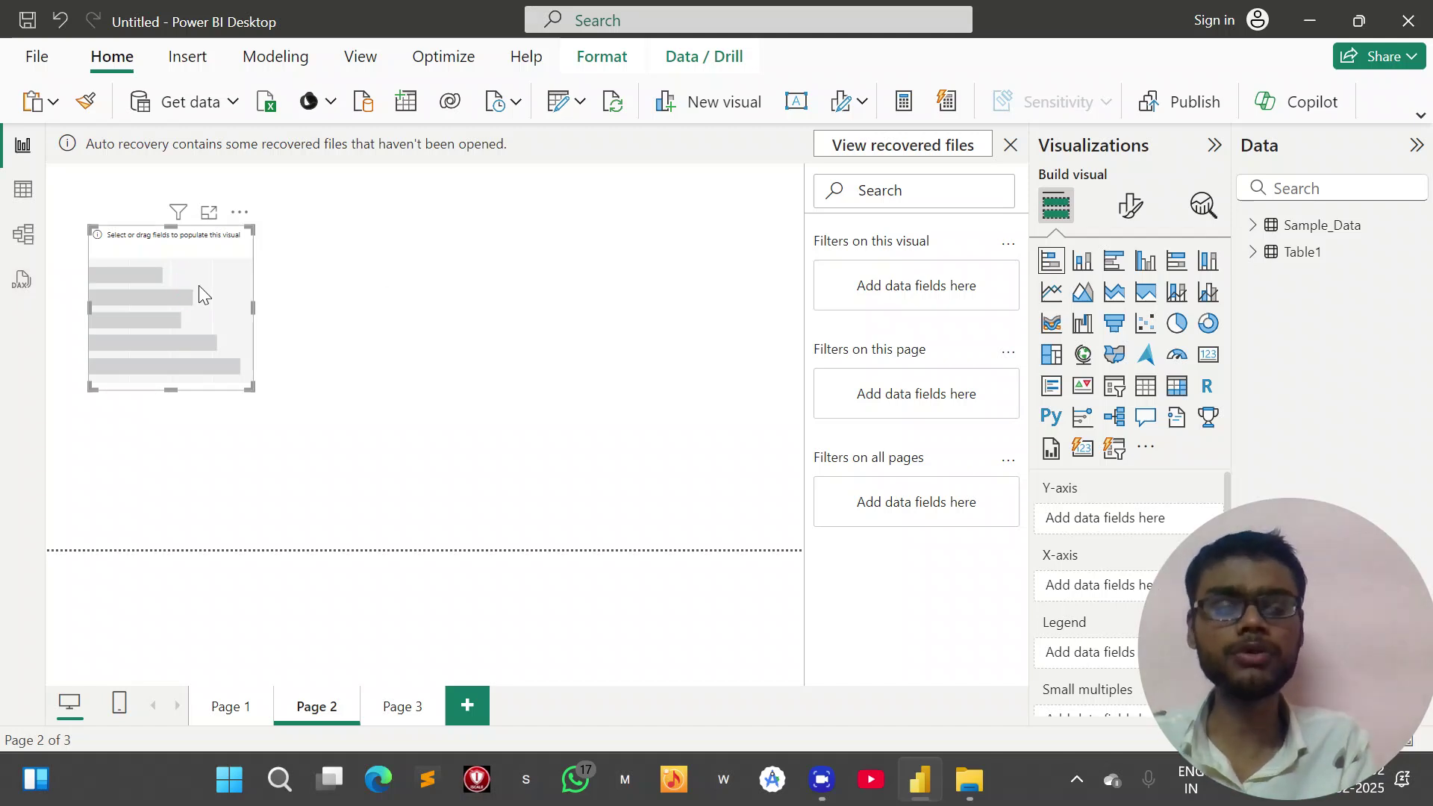
# - Change the visual to a stacked column chart, then shrink it and place it against the page's left edge
pyautogui.click(1081, 264)
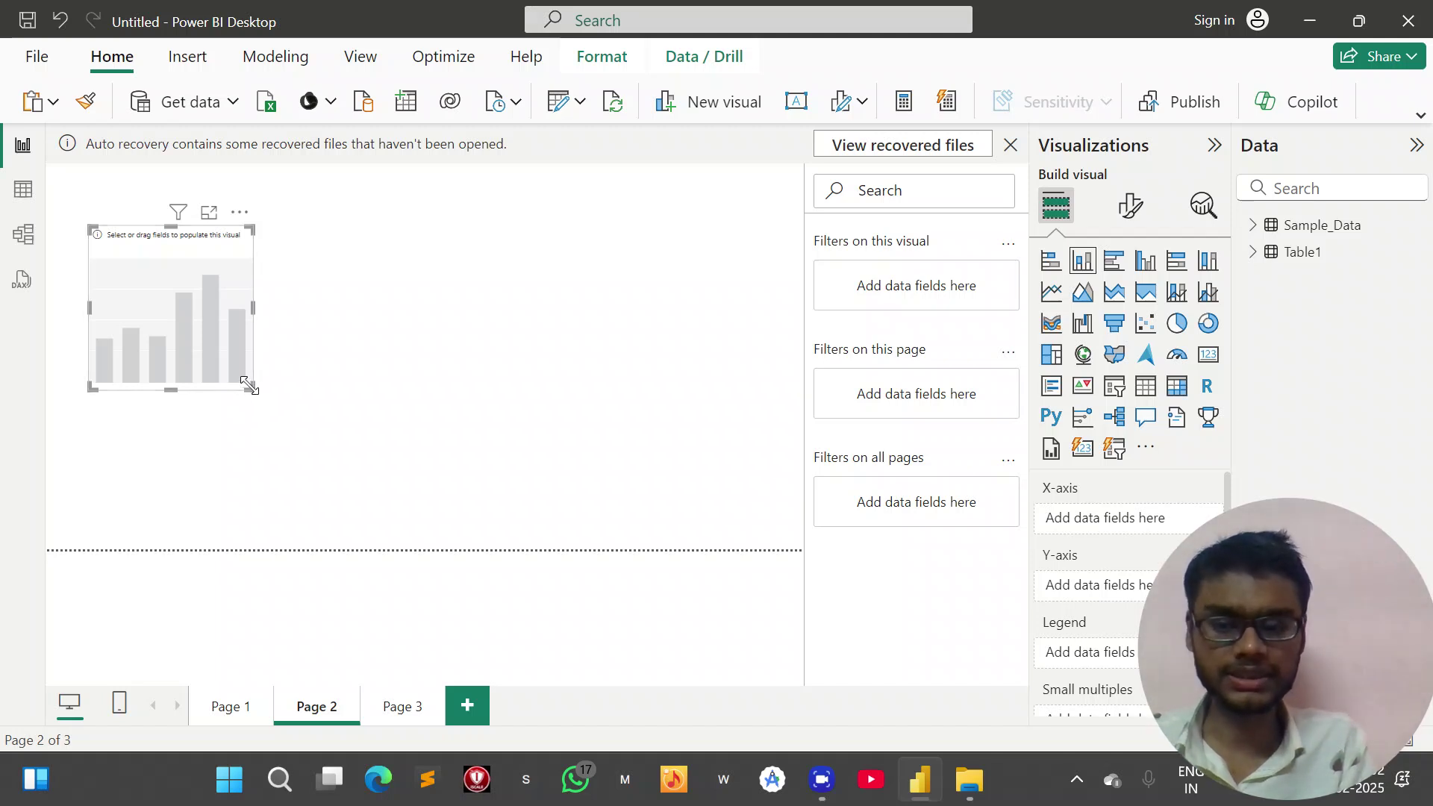
pyautogui.moveTo(249, 386); pyautogui.dragTo(217, 336)
pyautogui.moveTo(150, 267); pyautogui.dragTo(156, 614)
pyautogui.moveTo(175, 519); pyautogui.dragTo(91, 268)
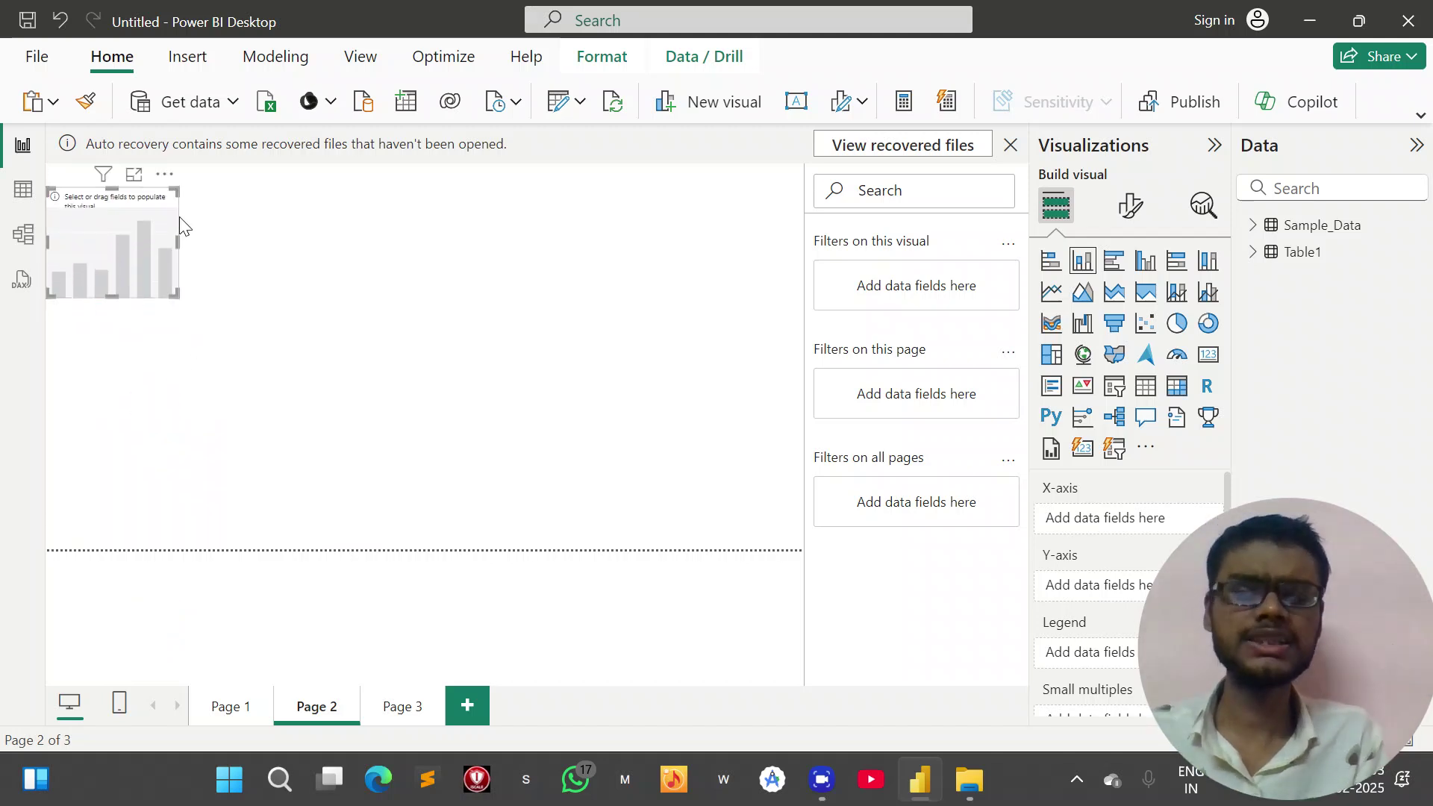
# - Enlarge the stacked column chart in width and height and move it to the lower-left area of the page
pyautogui.moveTo(177, 236); pyautogui.dragTo(239, 328)
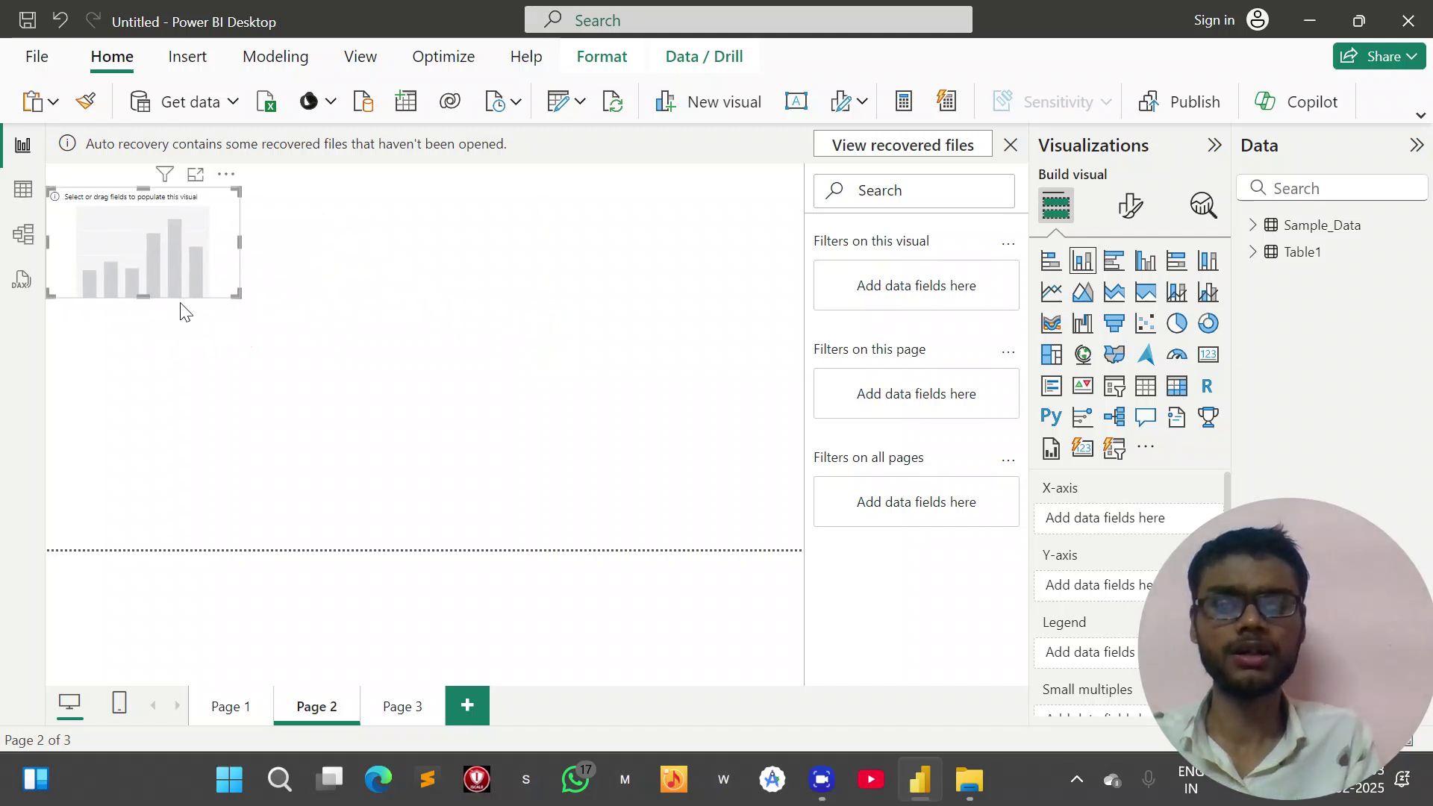
pyautogui.moveTo(141, 297); pyautogui.dragTo(150, 345)
pyautogui.moveTo(240, 269); pyautogui.dragTo(252, 333)
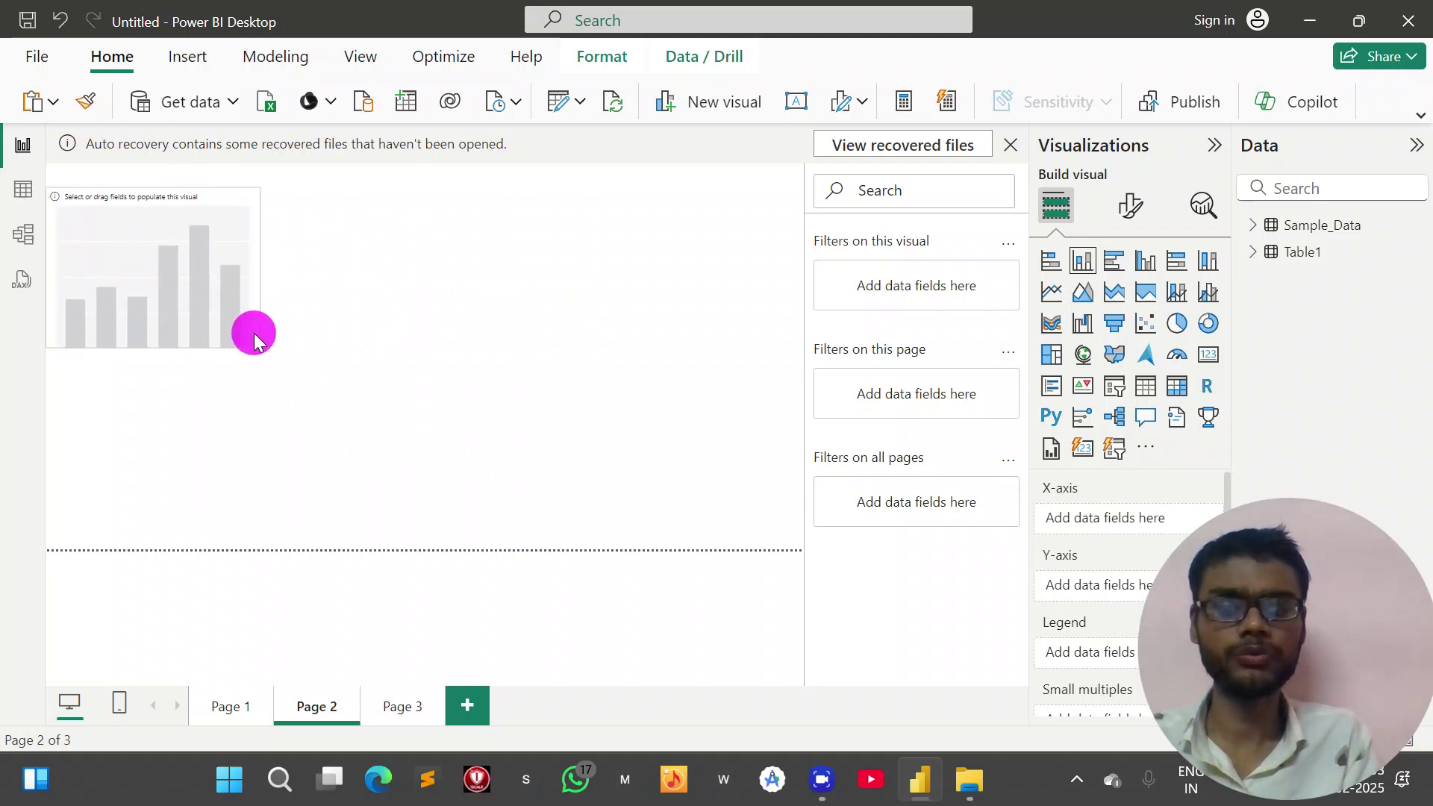
pyautogui.moveTo(163, 295); pyautogui.dragTo(235, 377)
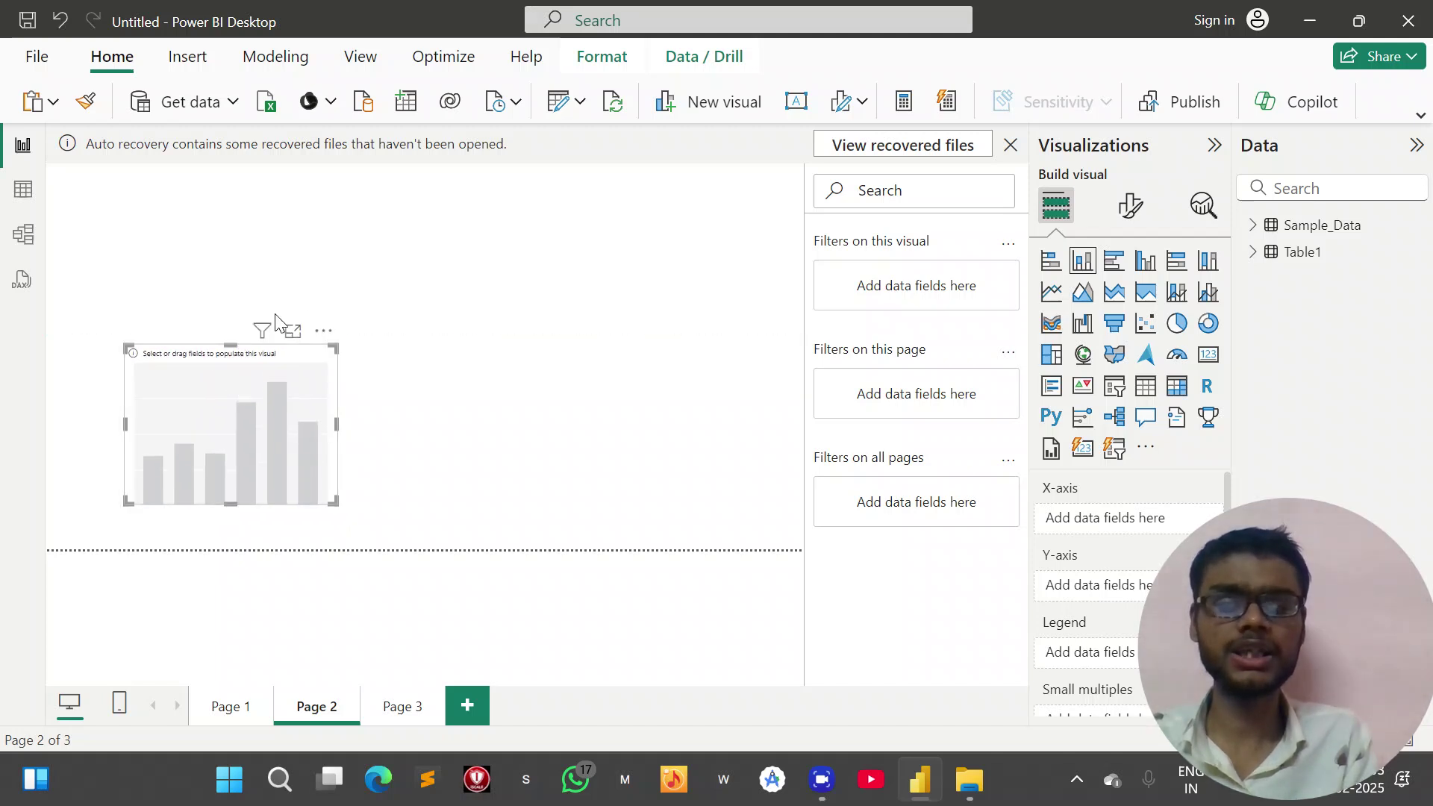
# - Check the filters and slicers affecting the column chart and view its additional options
pyautogui.moveTo(265, 334)
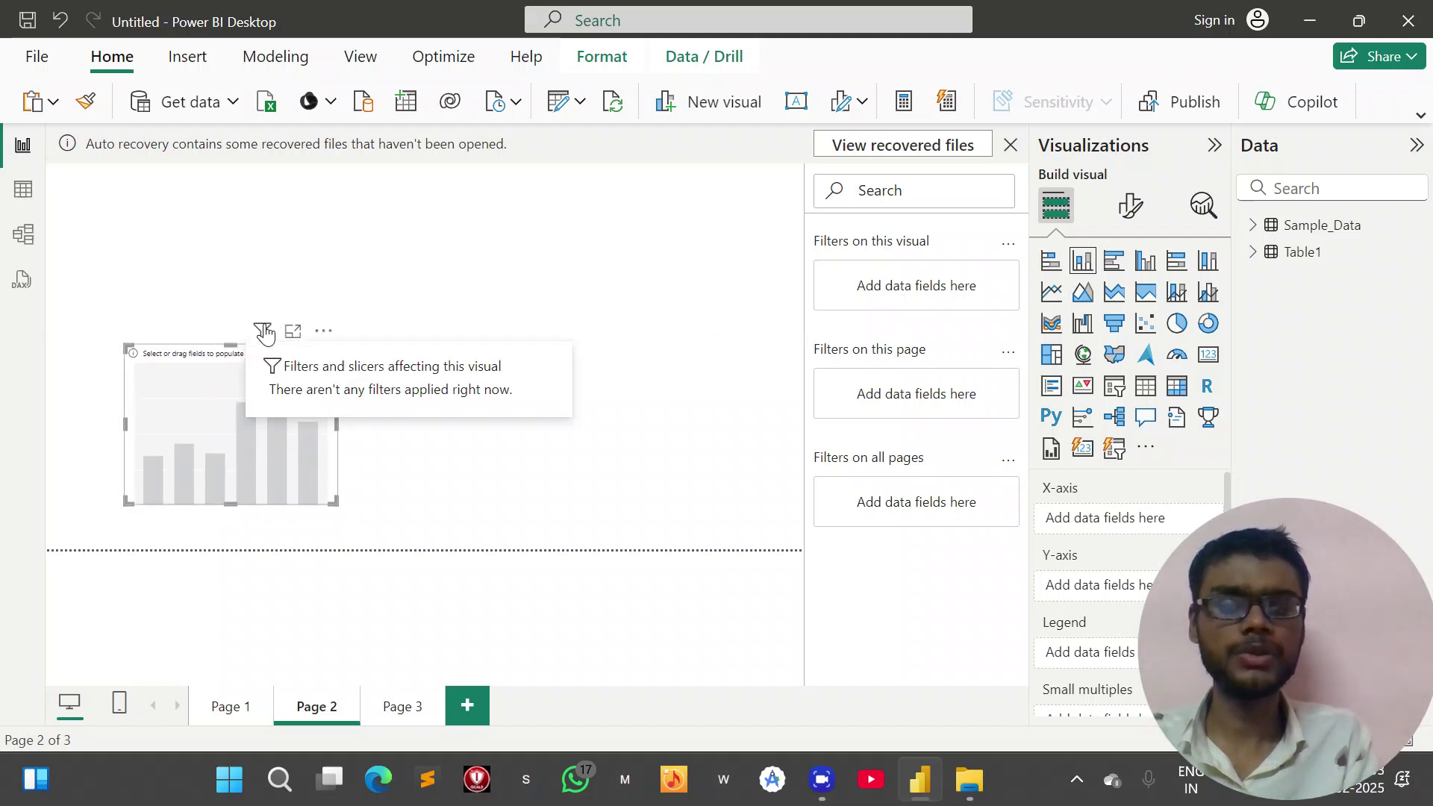
pyautogui.click(322, 336)
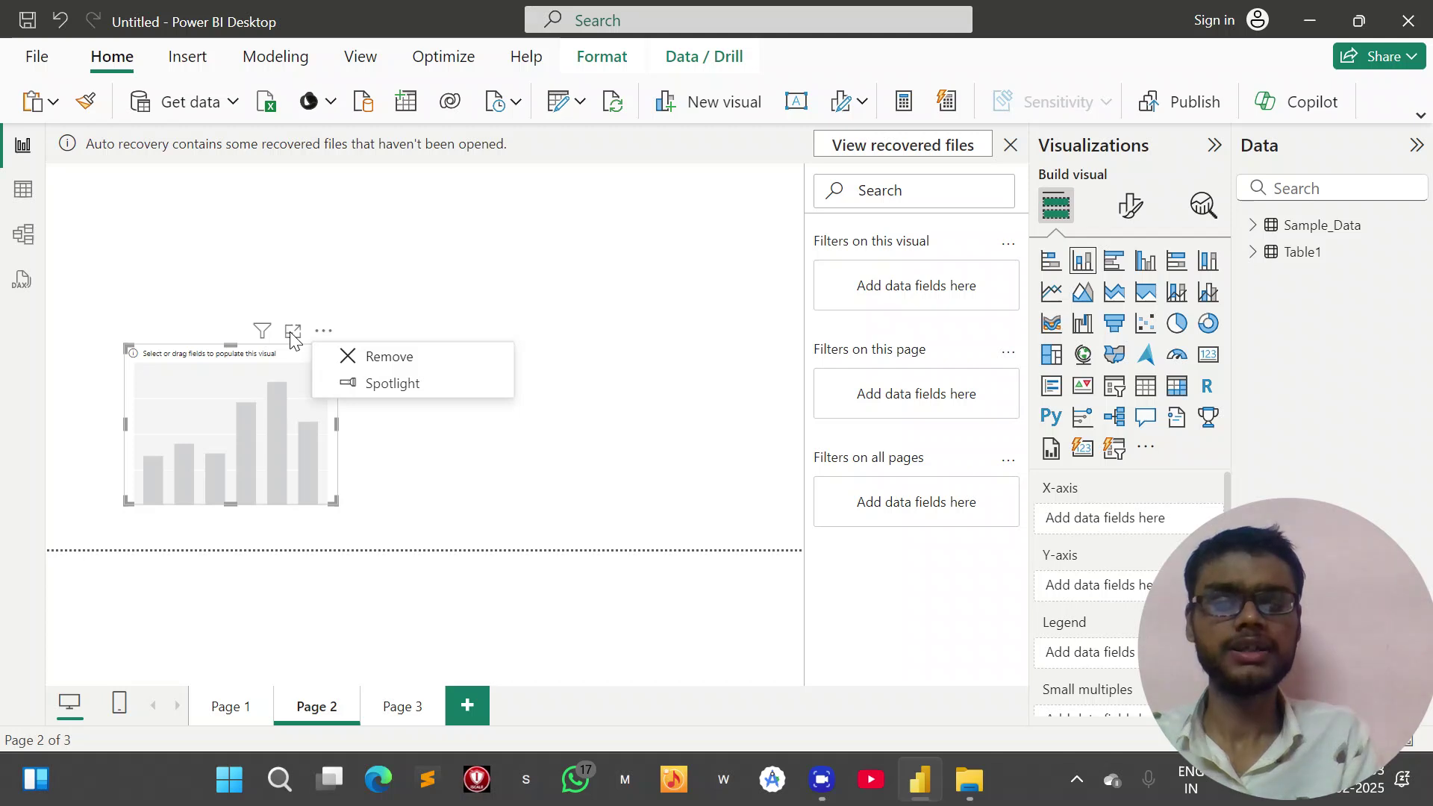
pyautogui.click(323, 331)
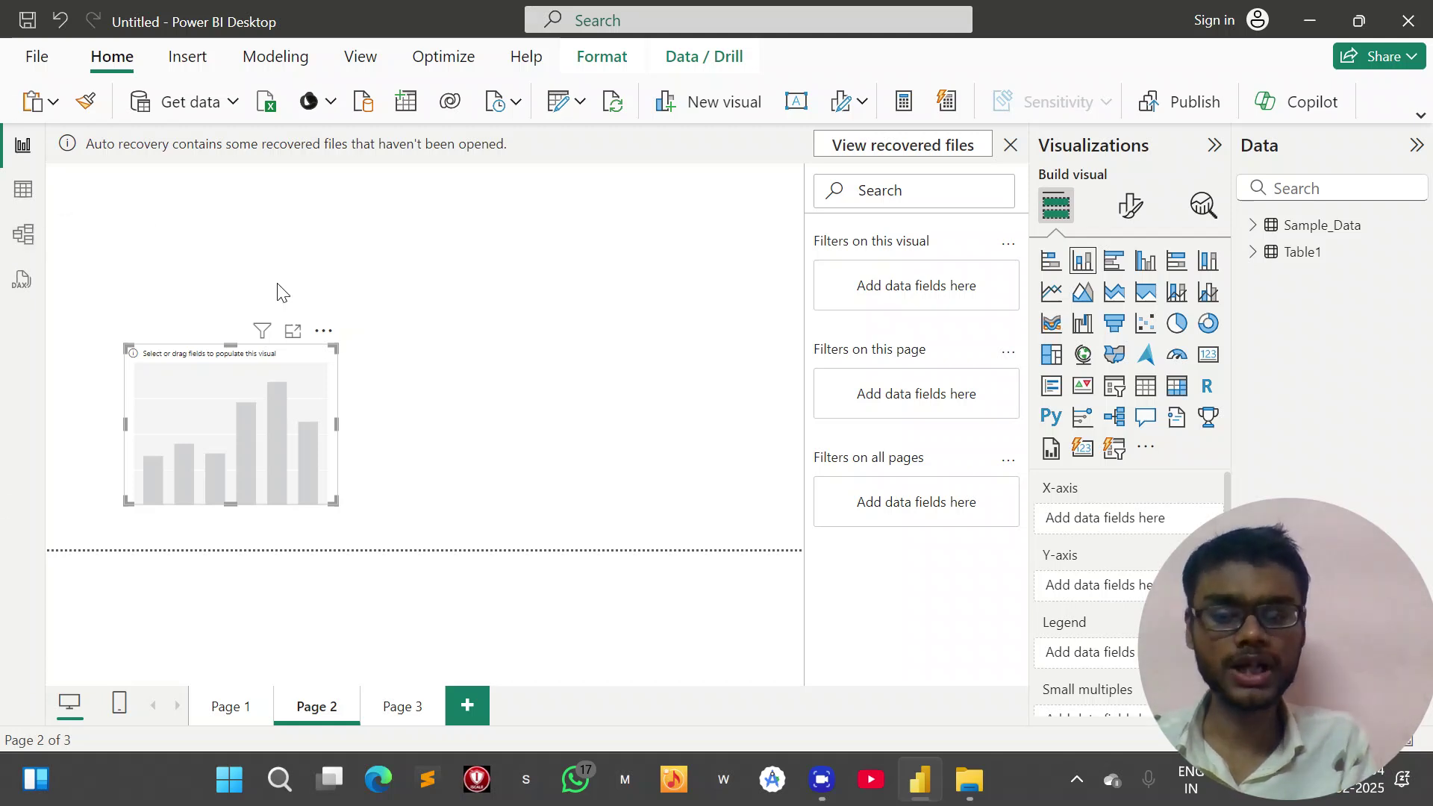
pyautogui.click(322, 333)
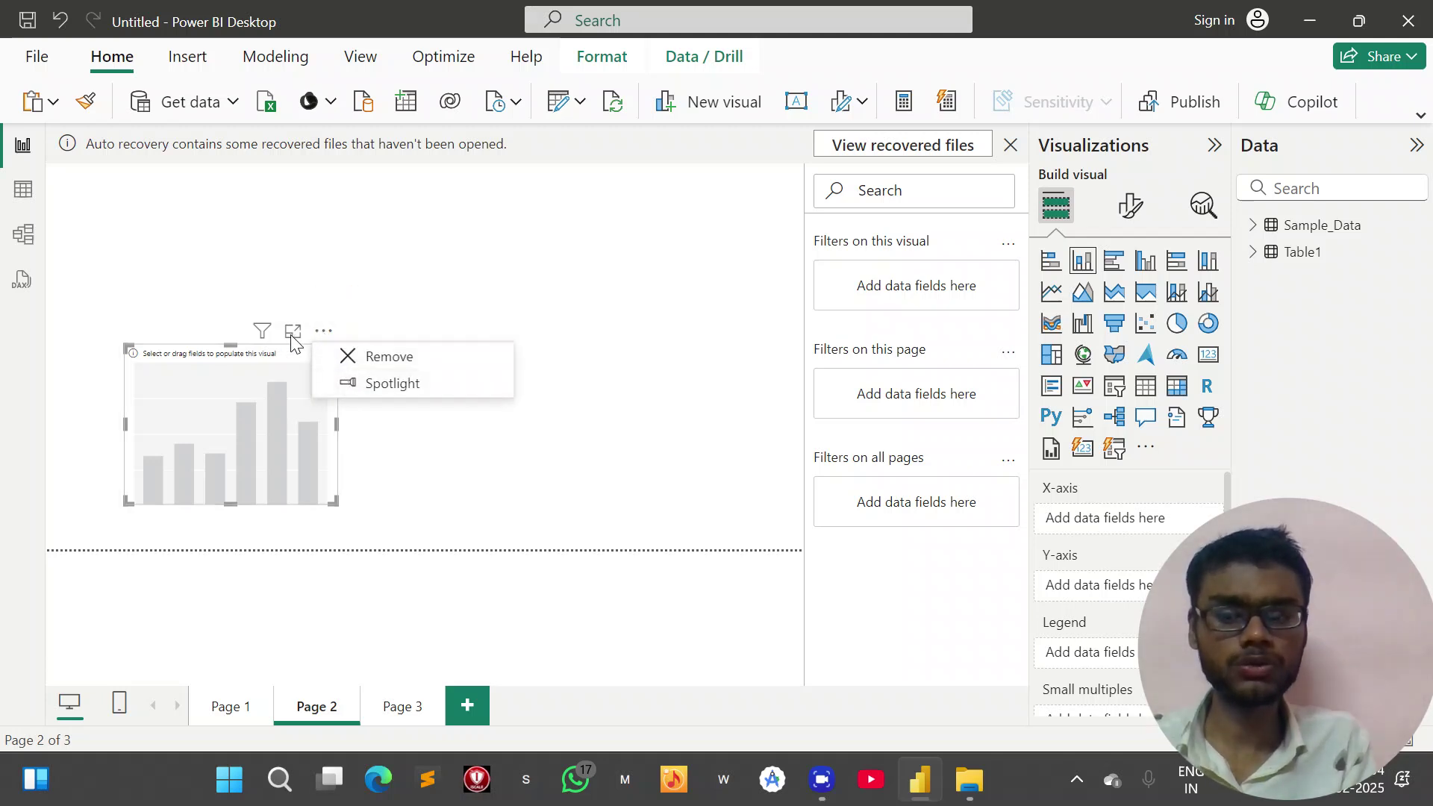
# - View the column chart in focus mode at two zoom levels, returning to the report each time
pyautogui.click(293, 332)
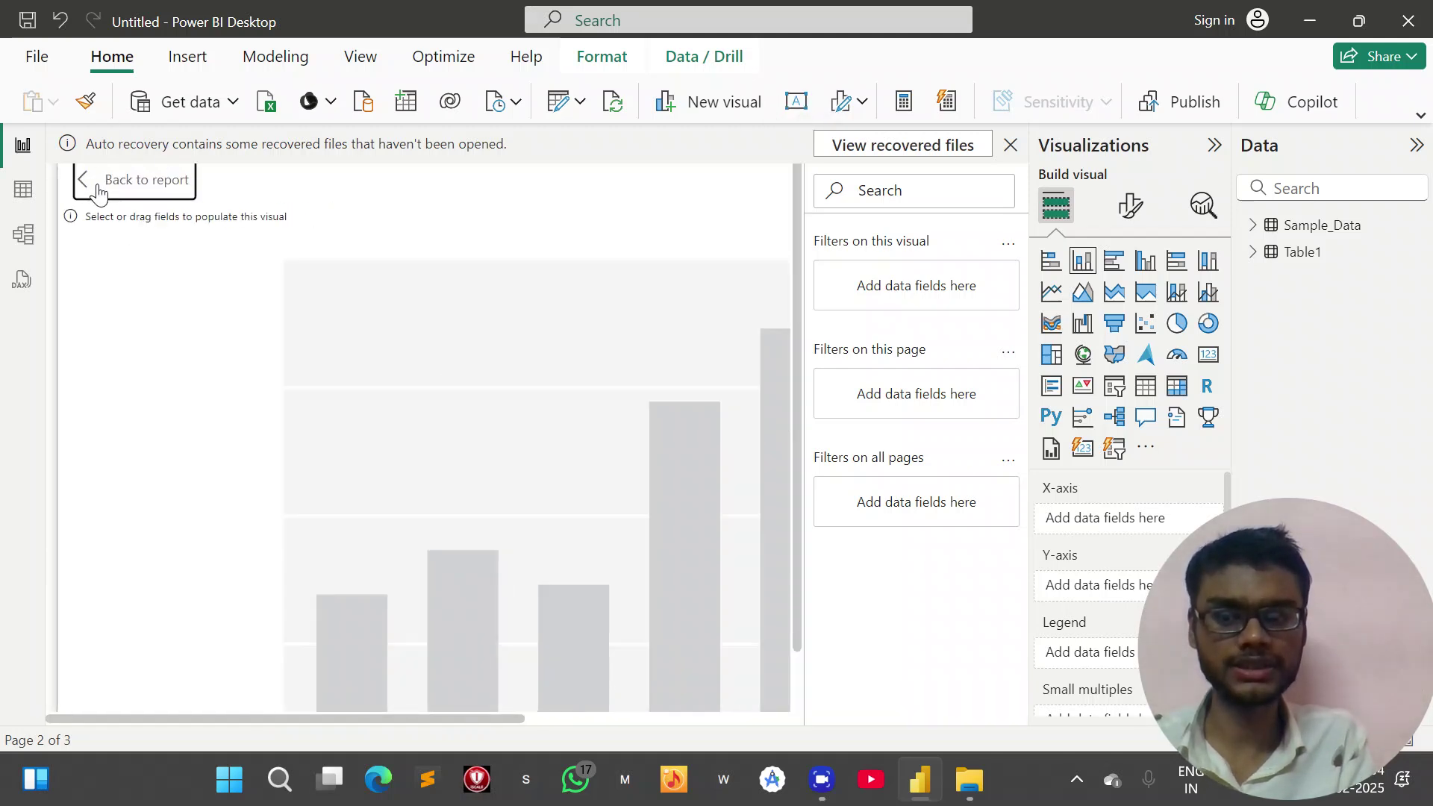
pyautogui.click(97, 192)
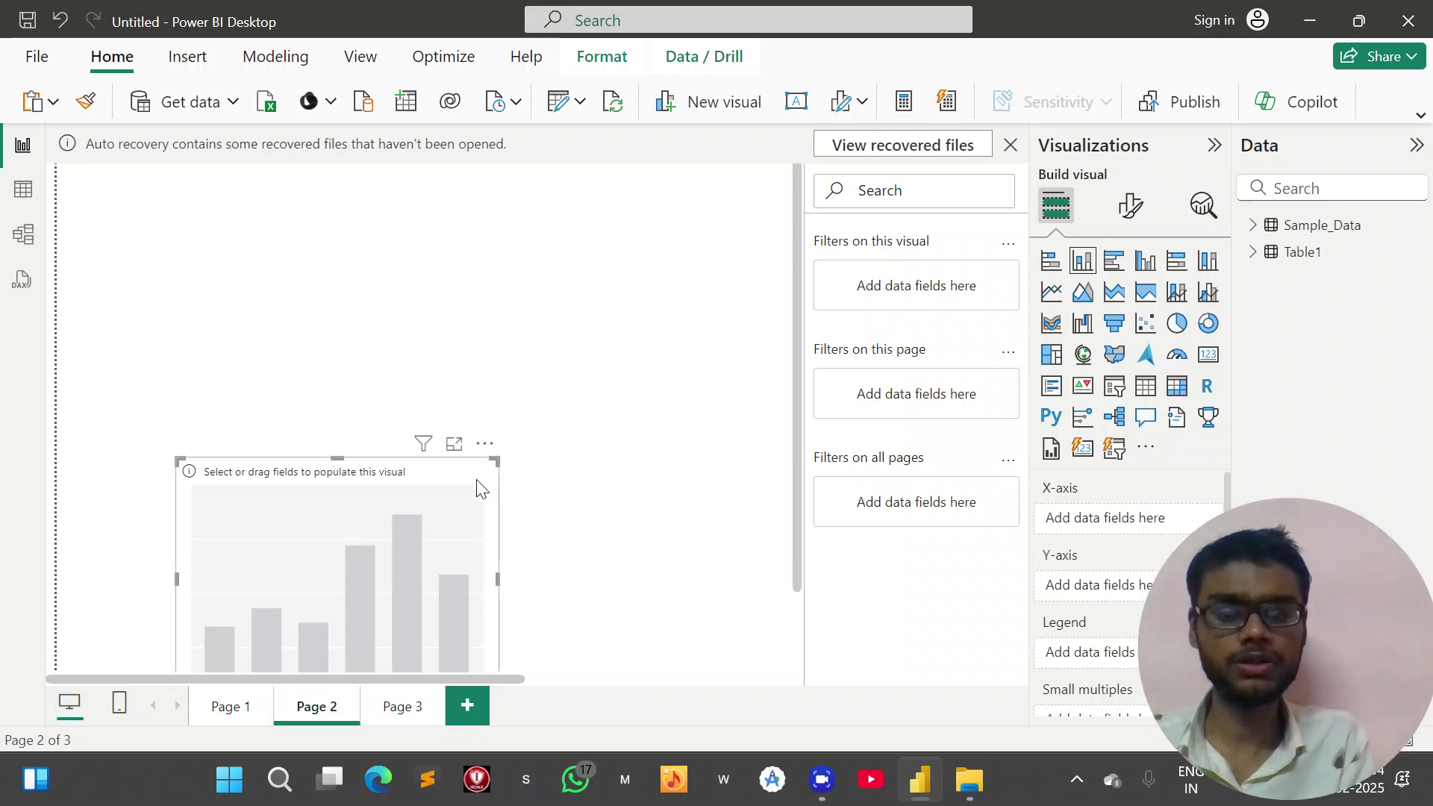
pyautogui.click(455, 446)
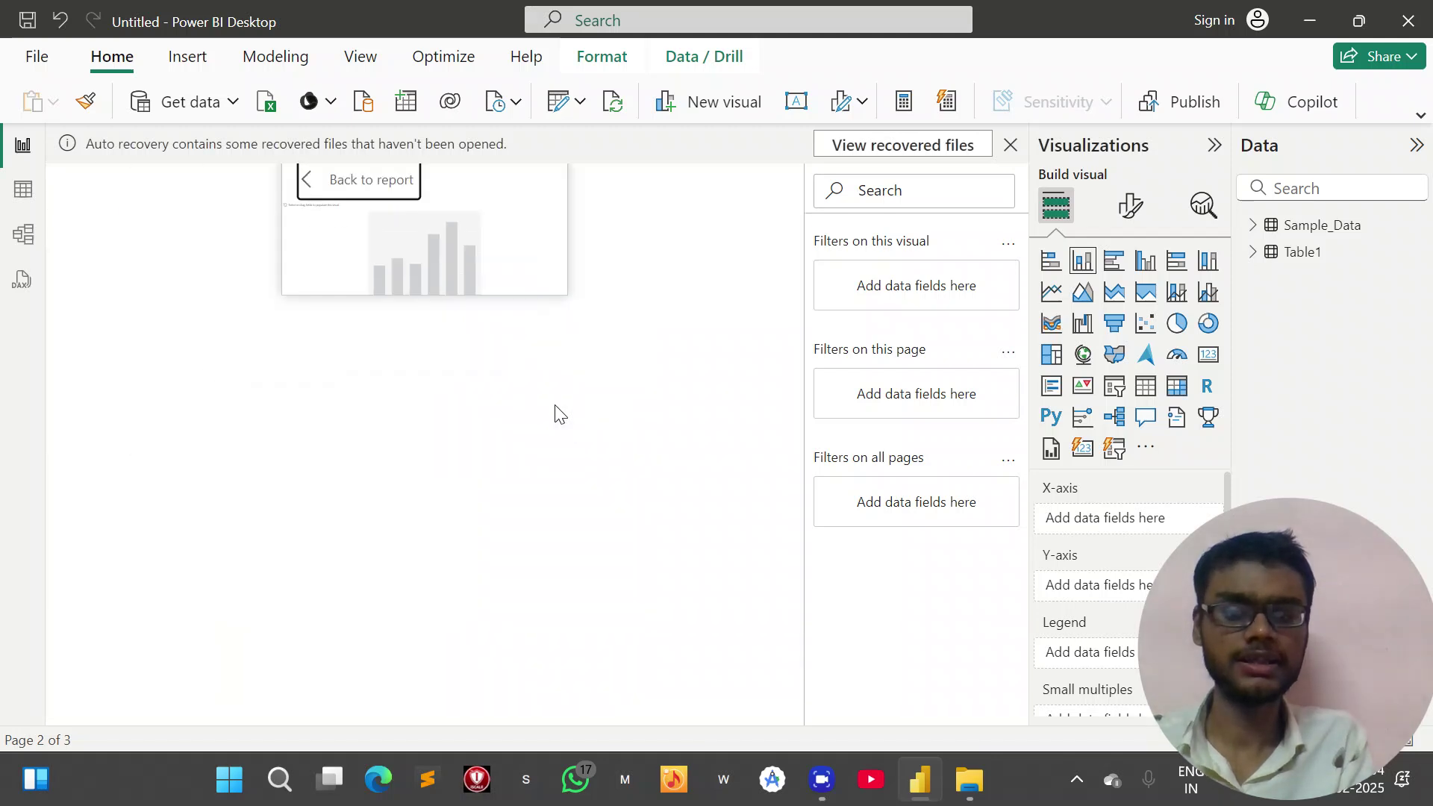
pyautogui.click(304, 190)
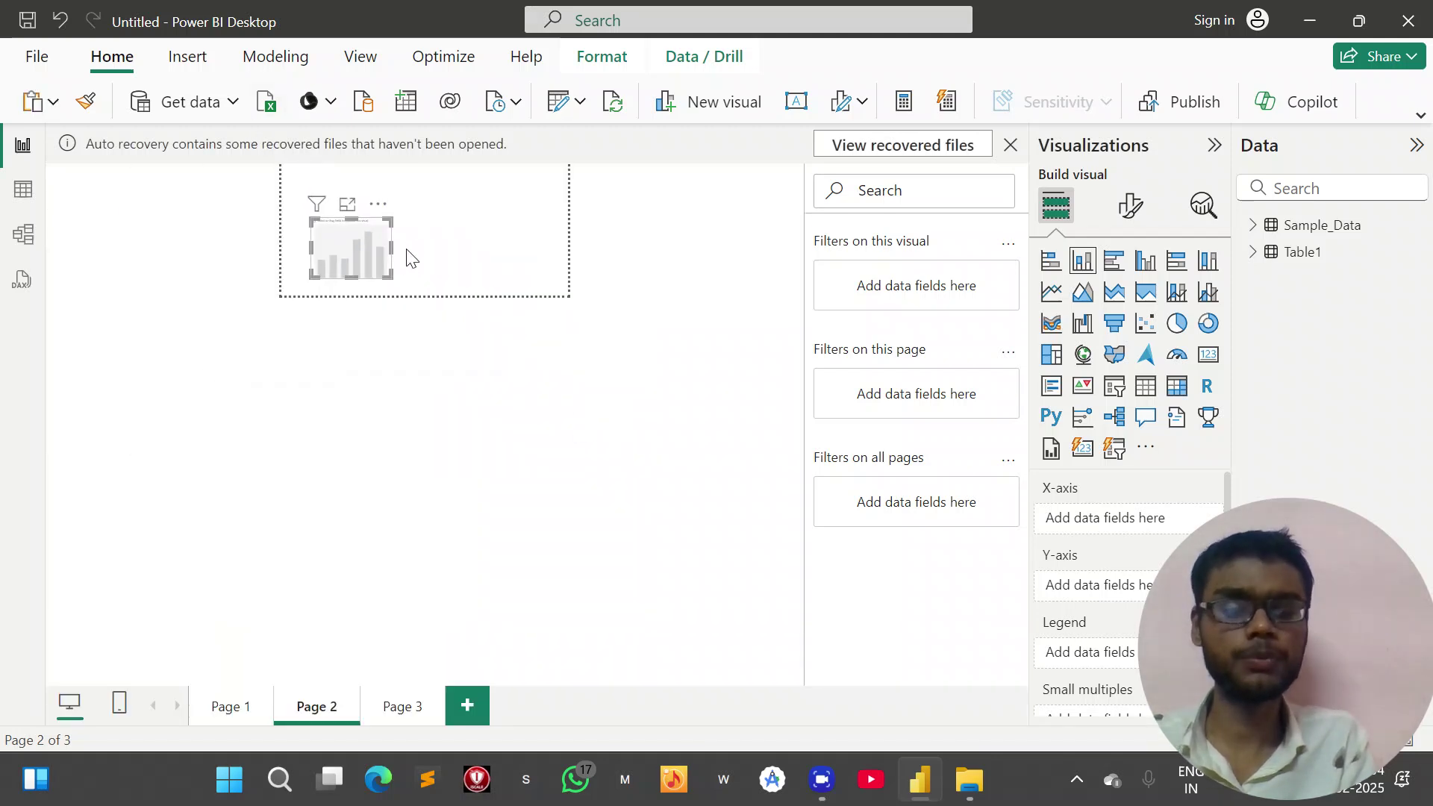
# - Change the visual to a clustered bar chart and widen it to span most of the page
pyautogui.click(1116, 271)
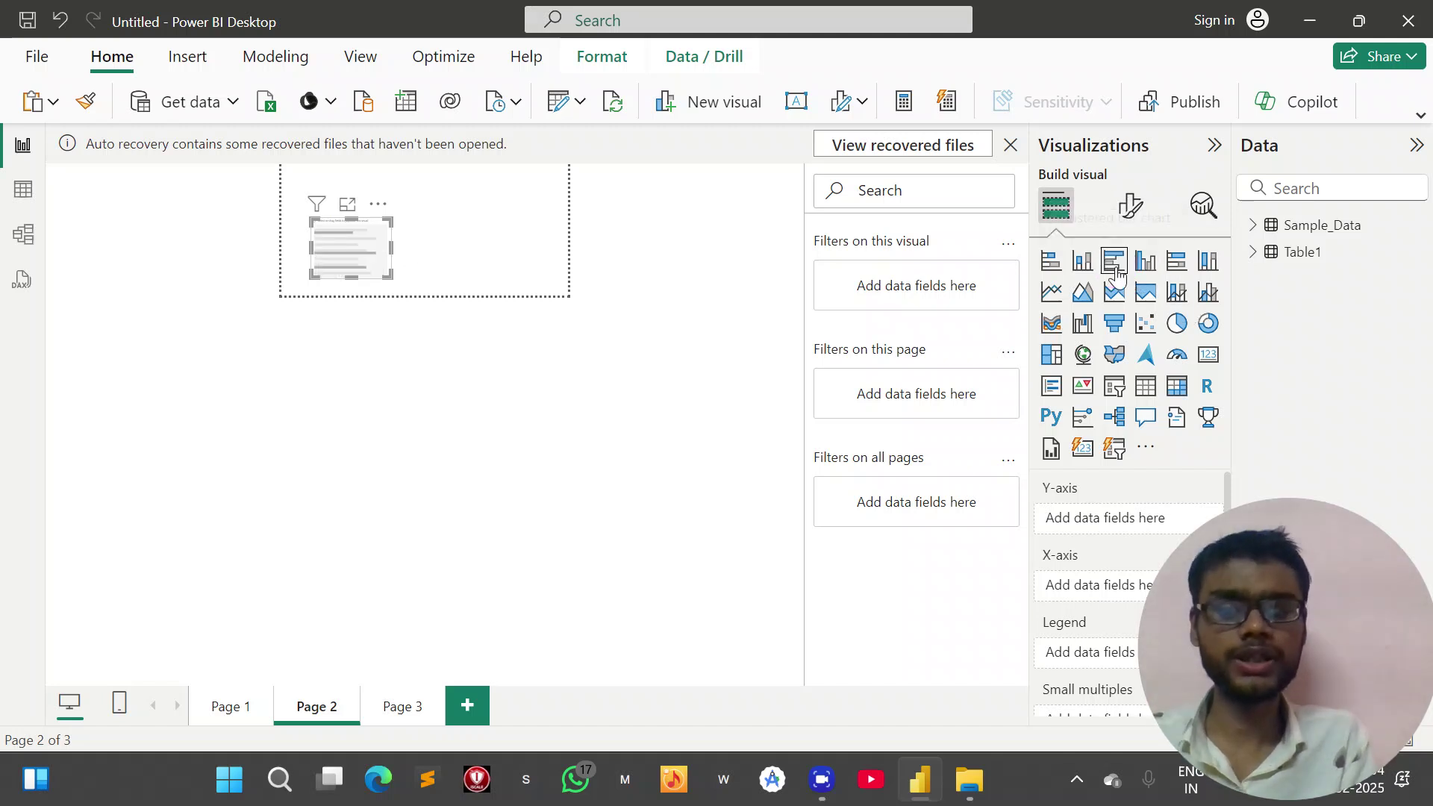
pyautogui.click(388, 280)
pyautogui.click(361, 253)
pyautogui.moveTo(392, 278); pyautogui.dragTo(520, 282)
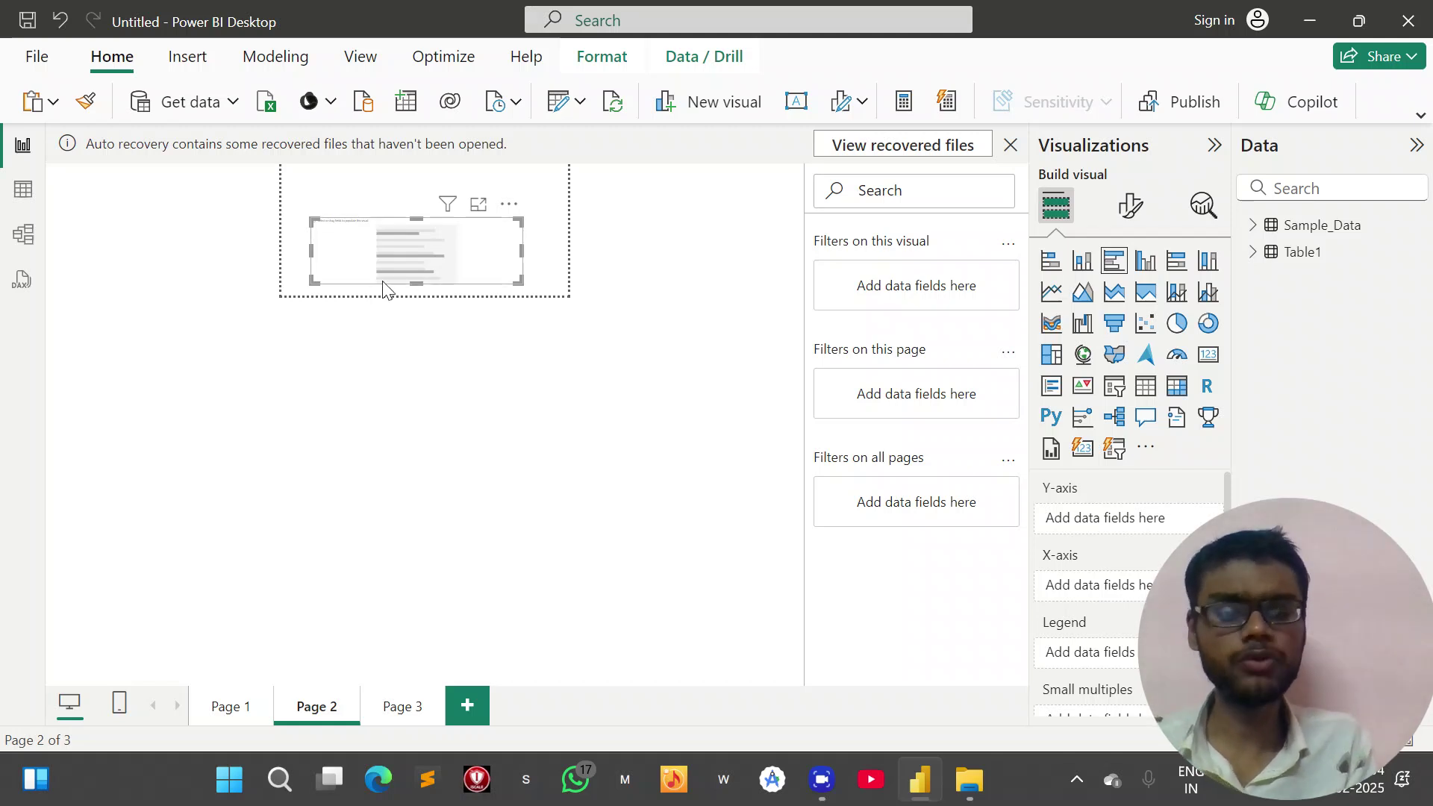
# - Change the visual to a clustered column chart and make it slightly smaller
pyautogui.click(1154, 265)
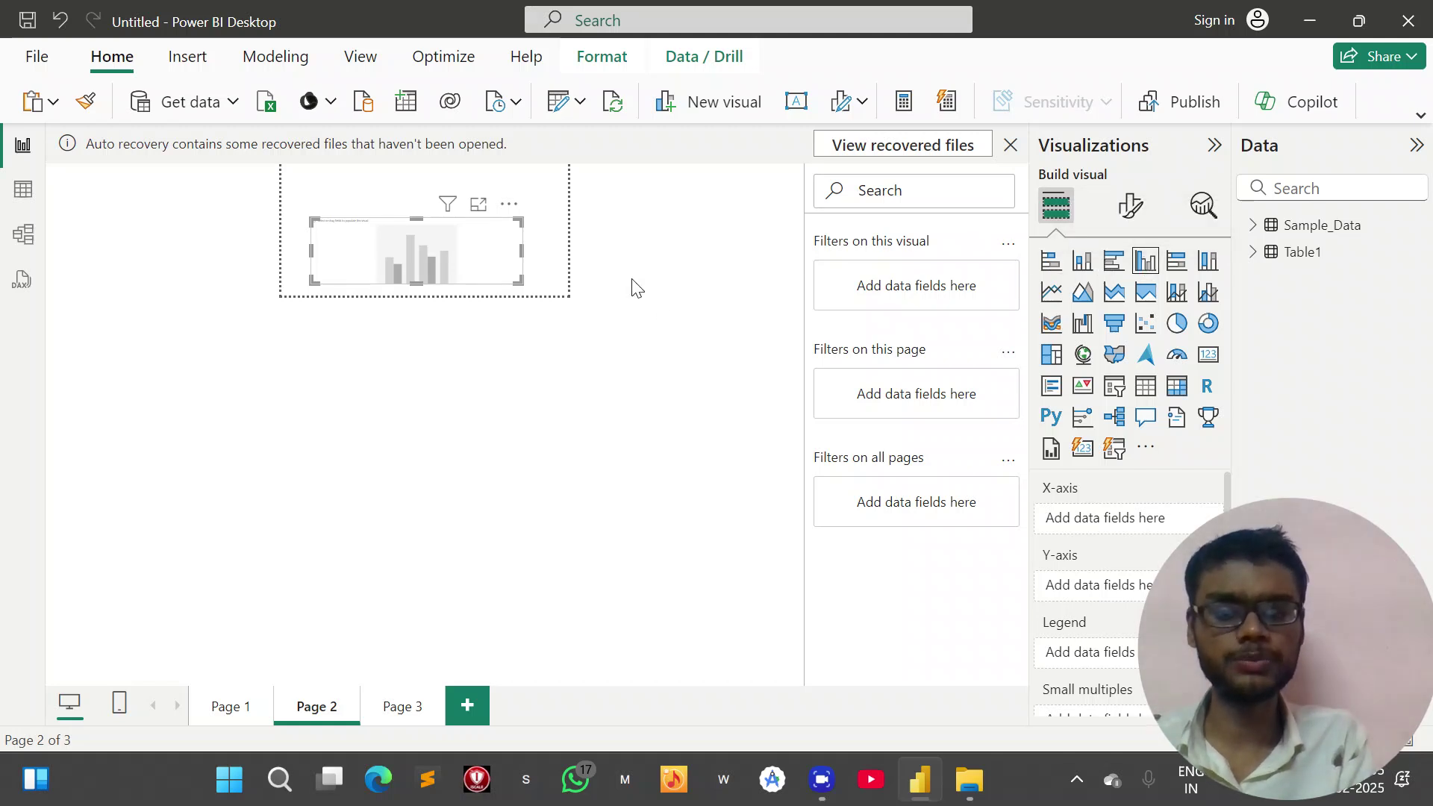
pyautogui.moveTo(521, 283)
pyautogui.mouseDown()
pyautogui.moveTo(346, 236)
pyautogui.moveTo(510, 279)
pyautogui.mouseUp()
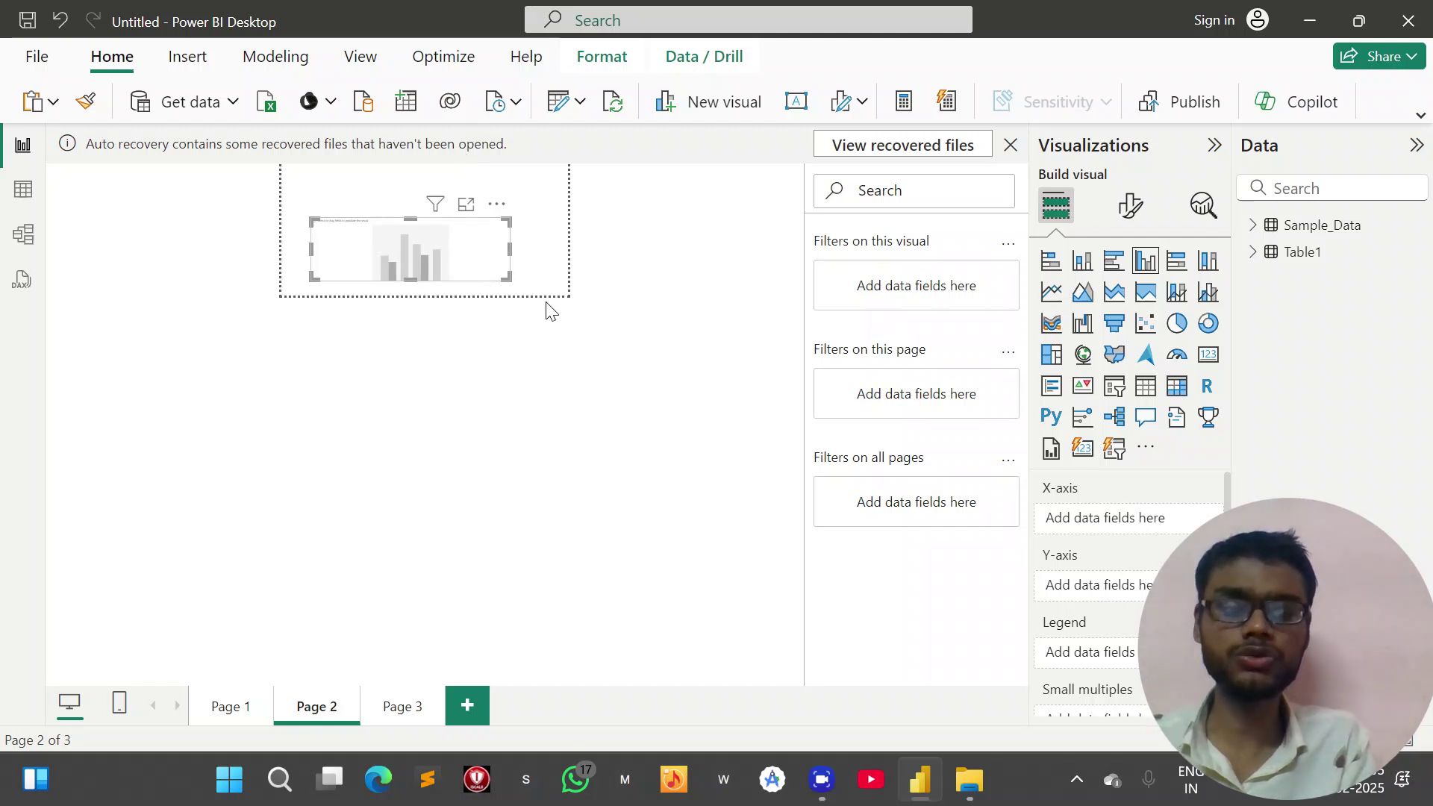
# - Switch the visual through the 100% stacked bar and 100% stacked column types to a line chart
pyautogui.click(1183, 274)
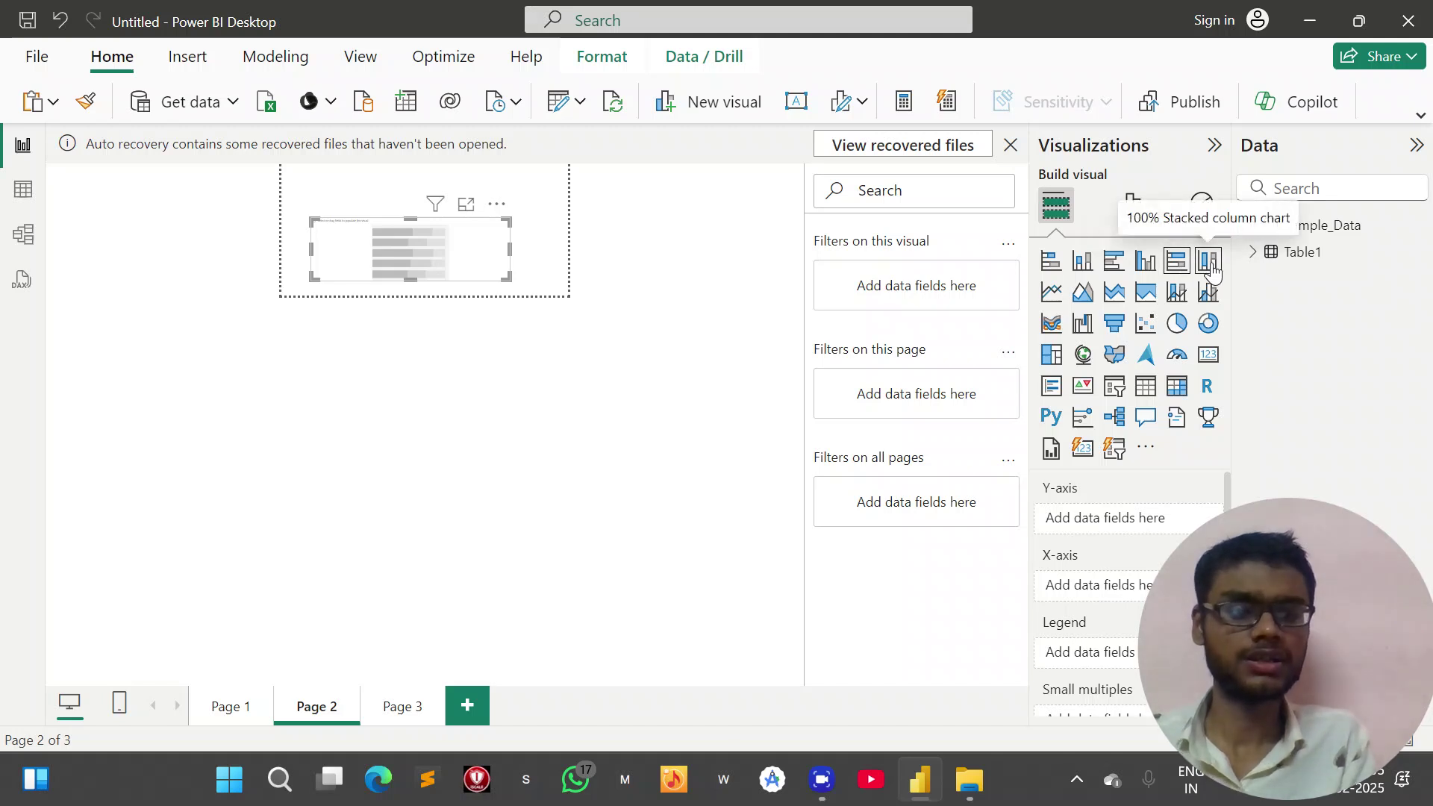
pyautogui.click(1210, 266)
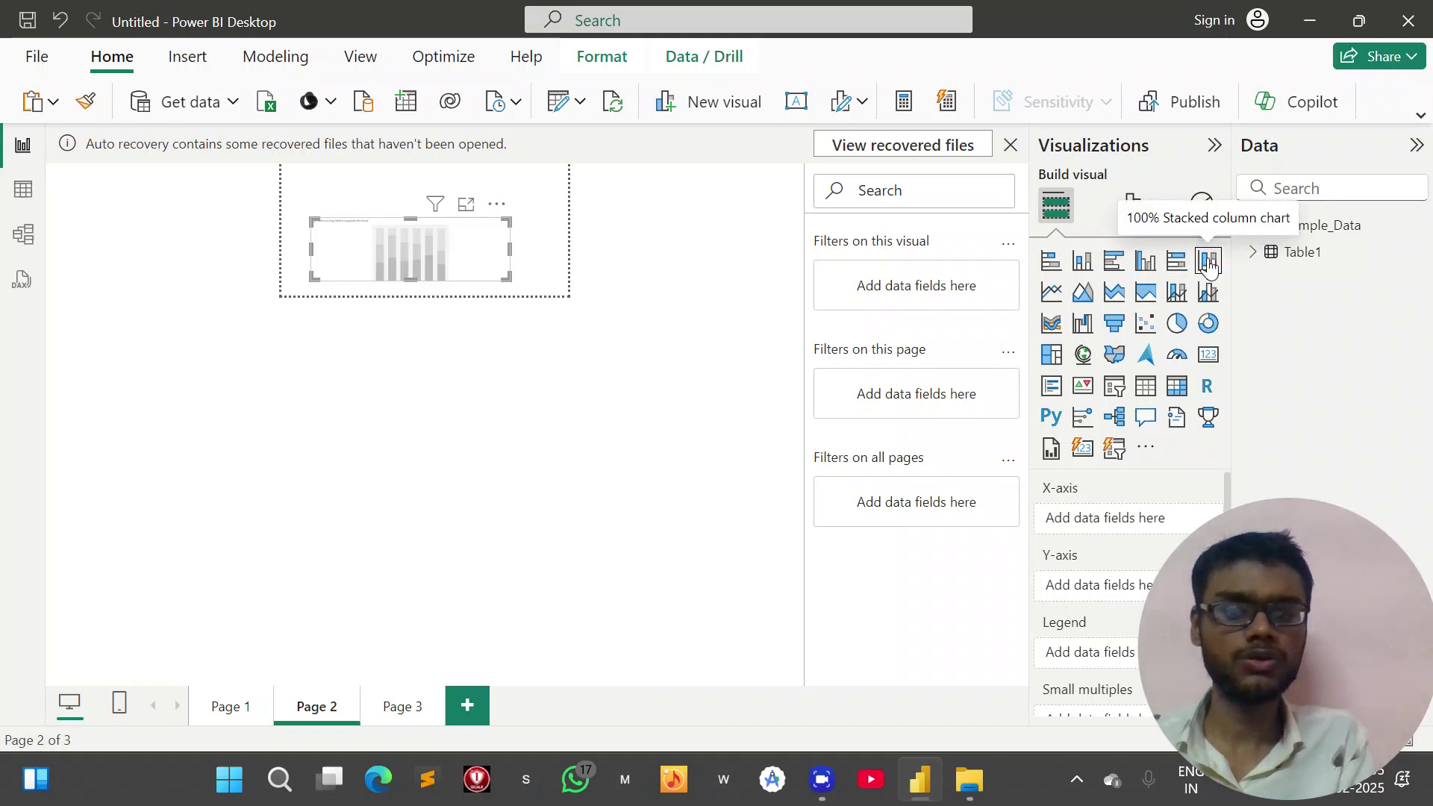
pyautogui.click(1050, 295)
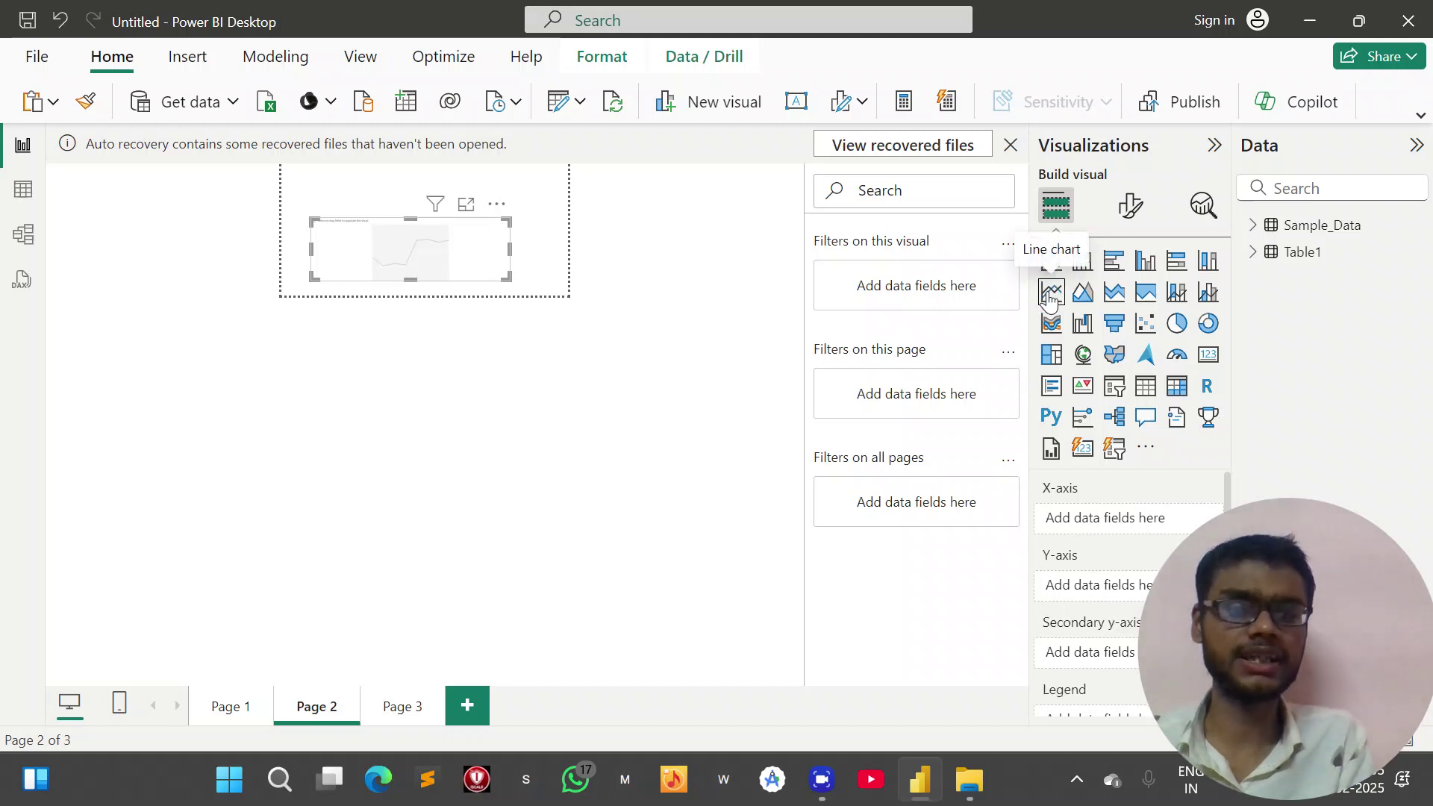
# - Widen the empty line chart slightly on Page 2
pyautogui.moveTo(502, 273)
pyautogui.mouseDown()
pyautogui.moveTo(451, 265)
pyautogui.moveTo(513, 272)
pyautogui.mouseUp()
pyautogui.scroll(3, 401, 272)
pyautogui.scroll(4, 438, 407)
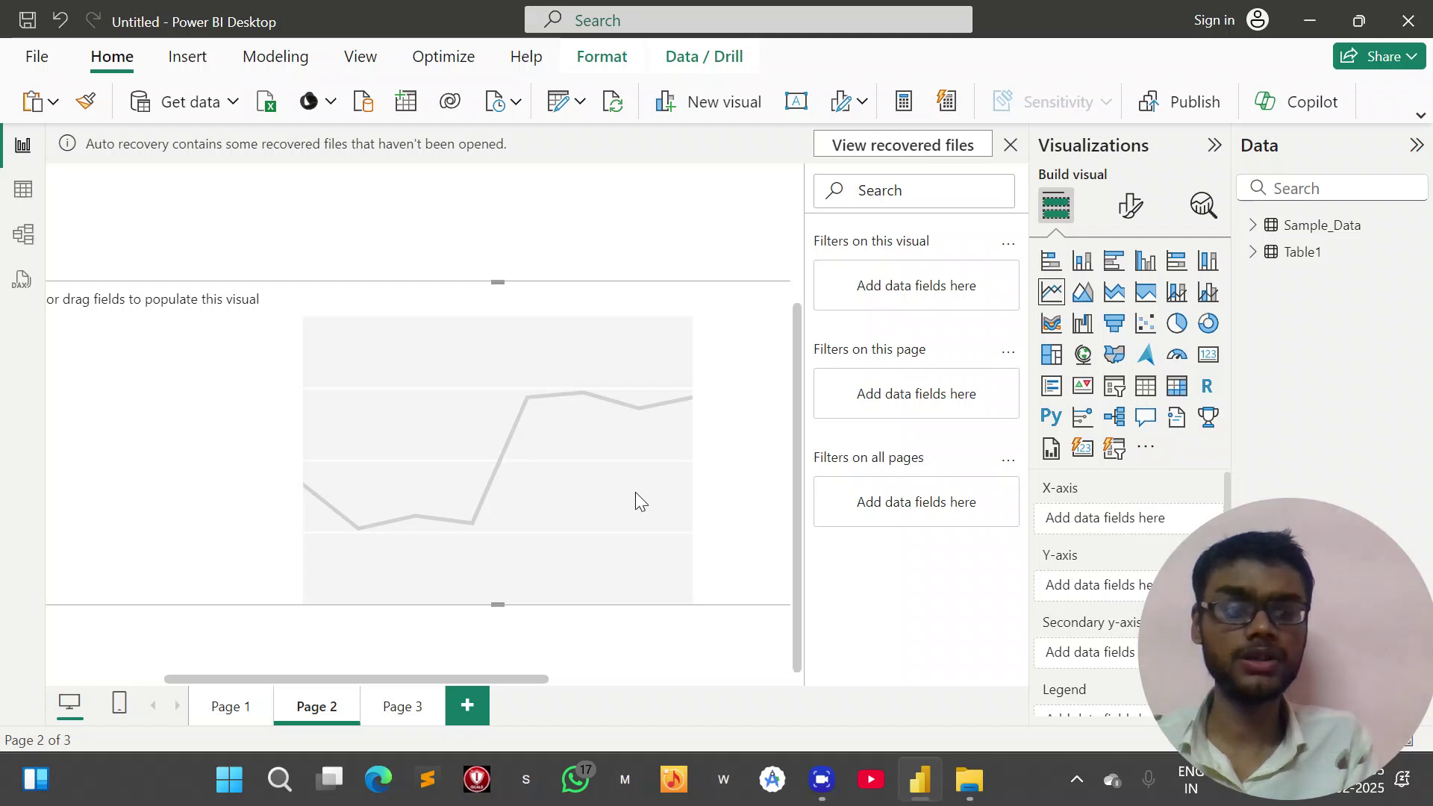
# - Expand Table1 and plot the count of Diabetes by AgeGrp on the line chart, with AgeGrp as the X-axis
pyautogui.click(1260, 253)
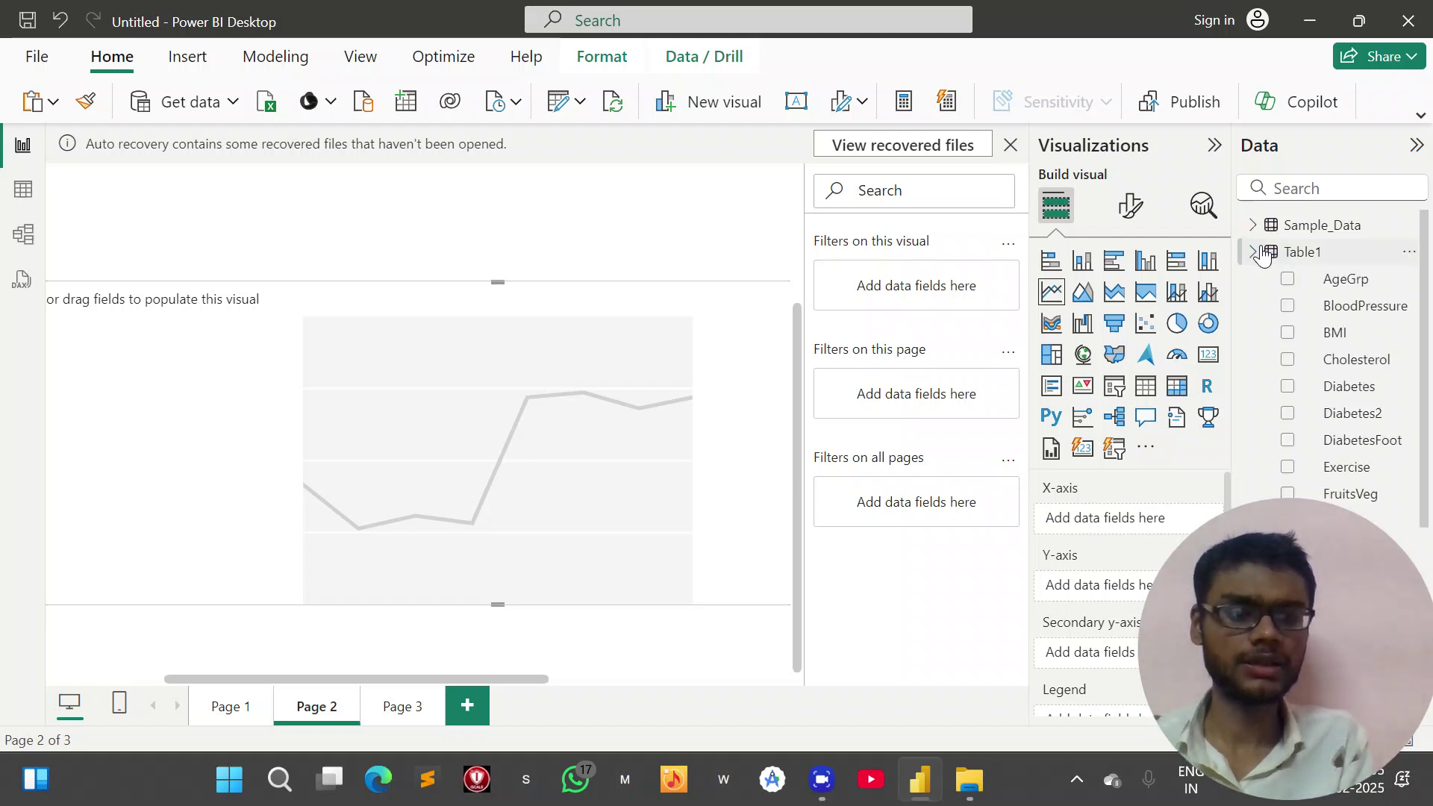
pyautogui.scroll(-3, 1318, 396)
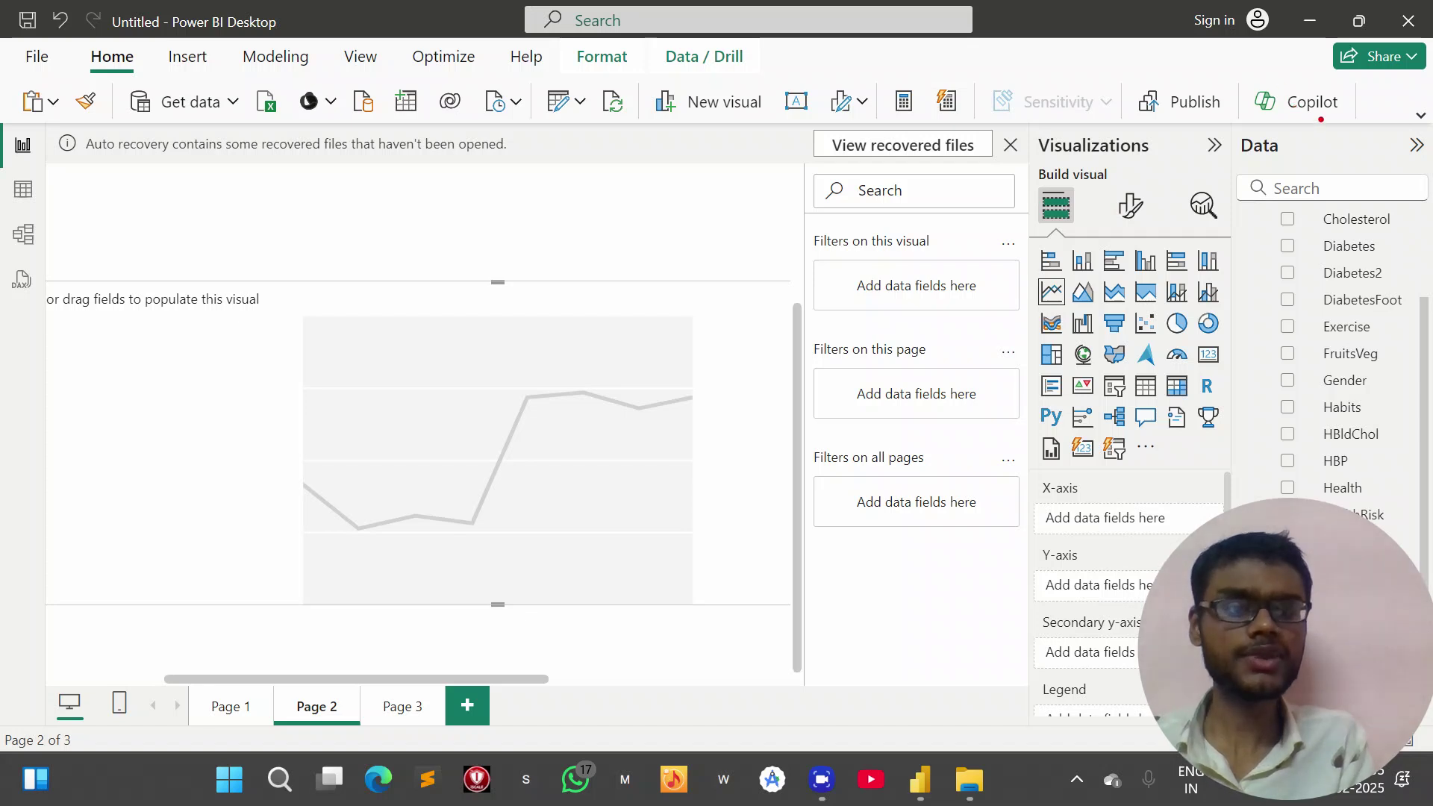
pyautogui.moveTo(1320, 118)
pyautogui.mouseDown()
pyautogui.moveTo(1261, 116)
pyautogui.moveTo(1221, 327)
pyautogui.moveTo(1310, 573)
pyautogui.moveTo(1282, 200)
pyautogui.moveTo(1299, 99)
pyautogui.mouseUp()
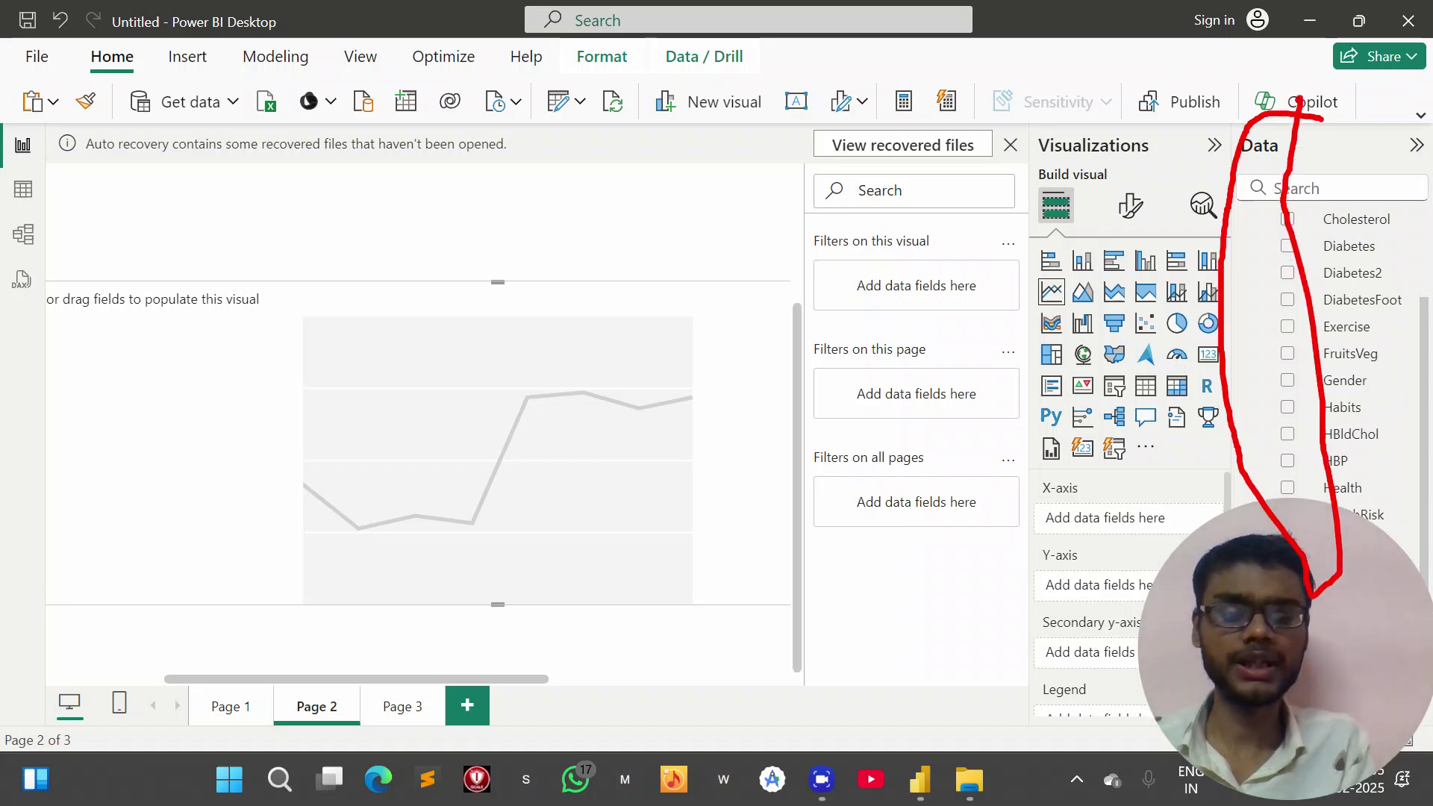
pyautogui.press('Escape')
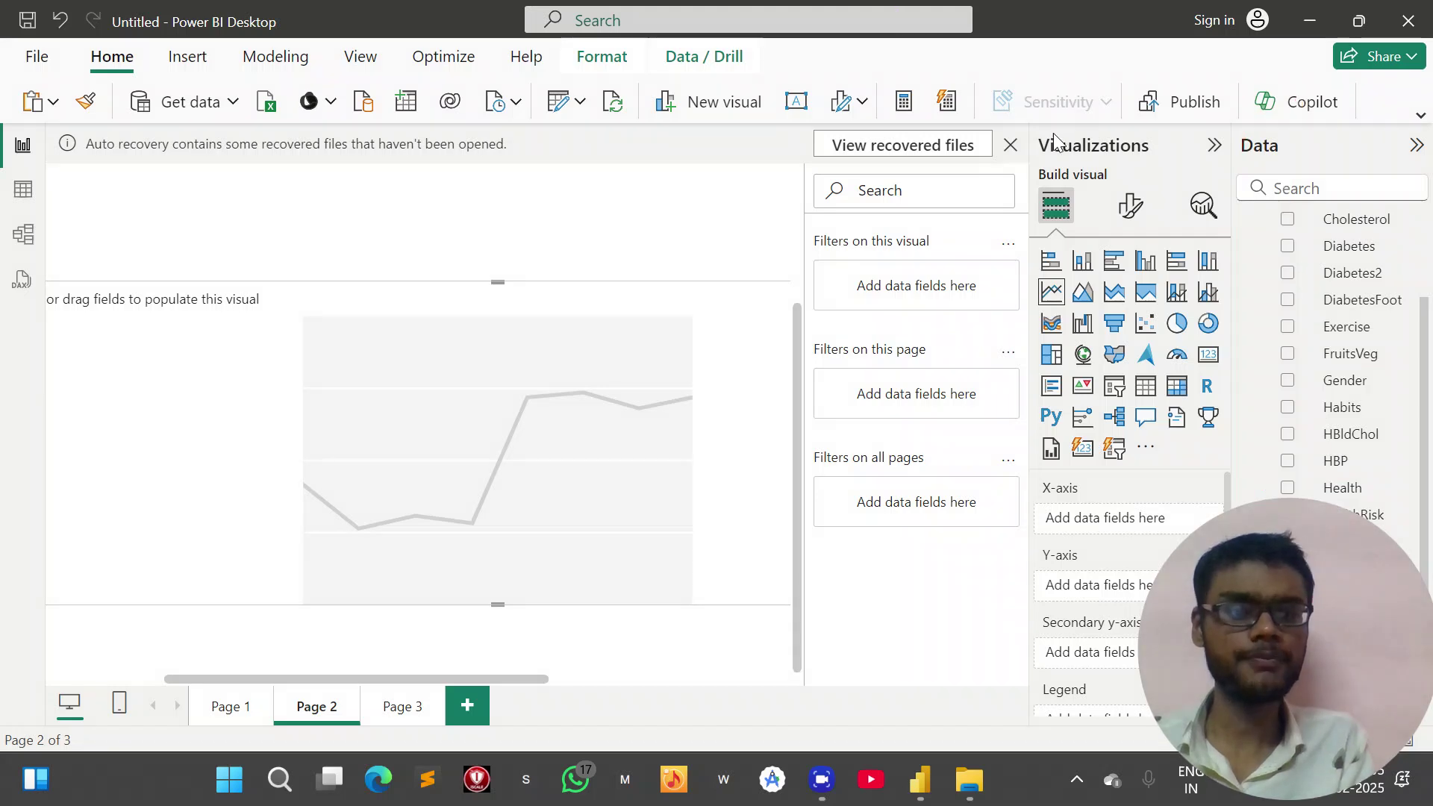
pyautogui.click(1289, 247)
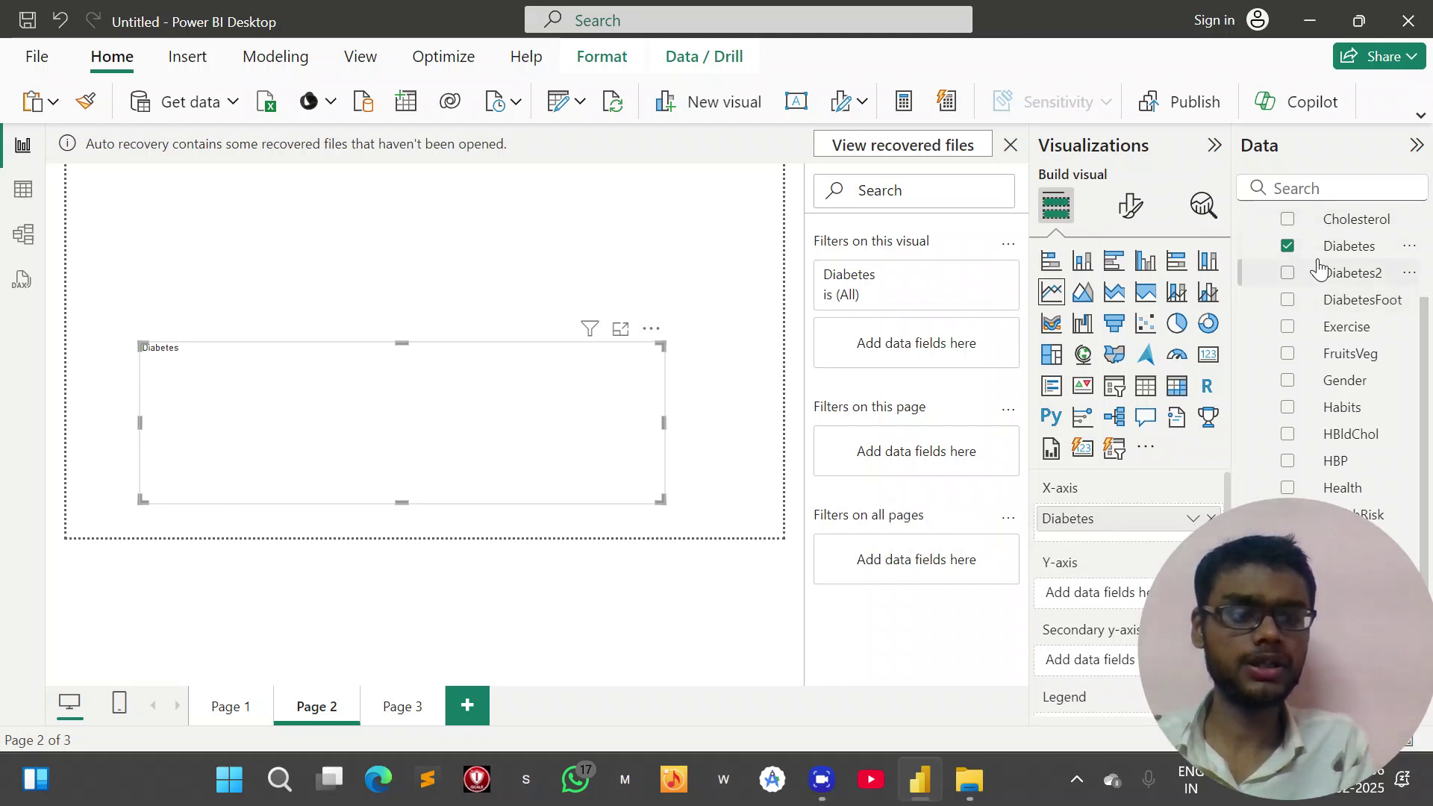
pyautogui.scroll(-3, 1334, 361)
pyautogui.scroll(-1, 1335, 361)
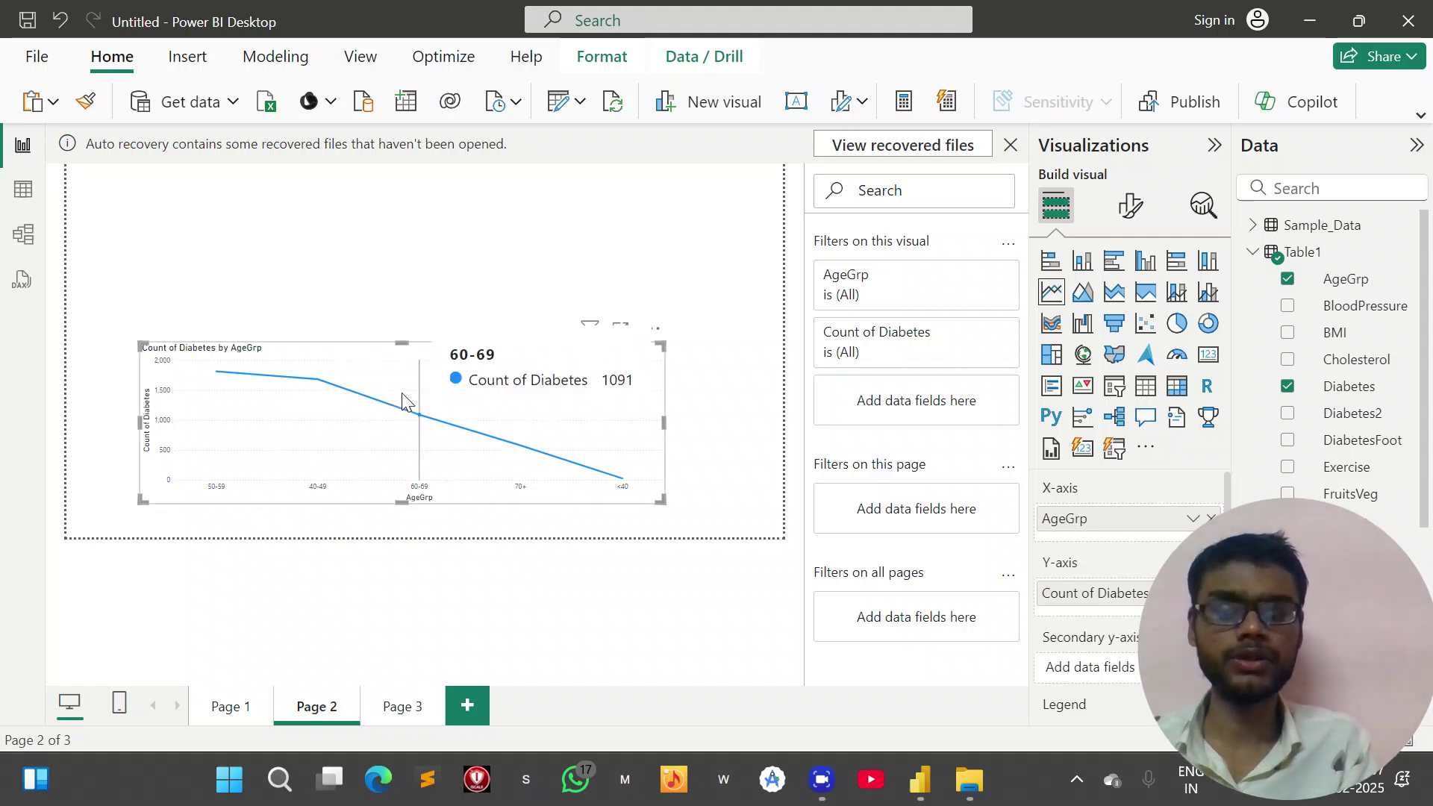
# - Move the line chart up to the page's left edge and shrink it to about half the page width
pyautogui.moveTo(310, 370); pyautogui.dragTo(238, 284)
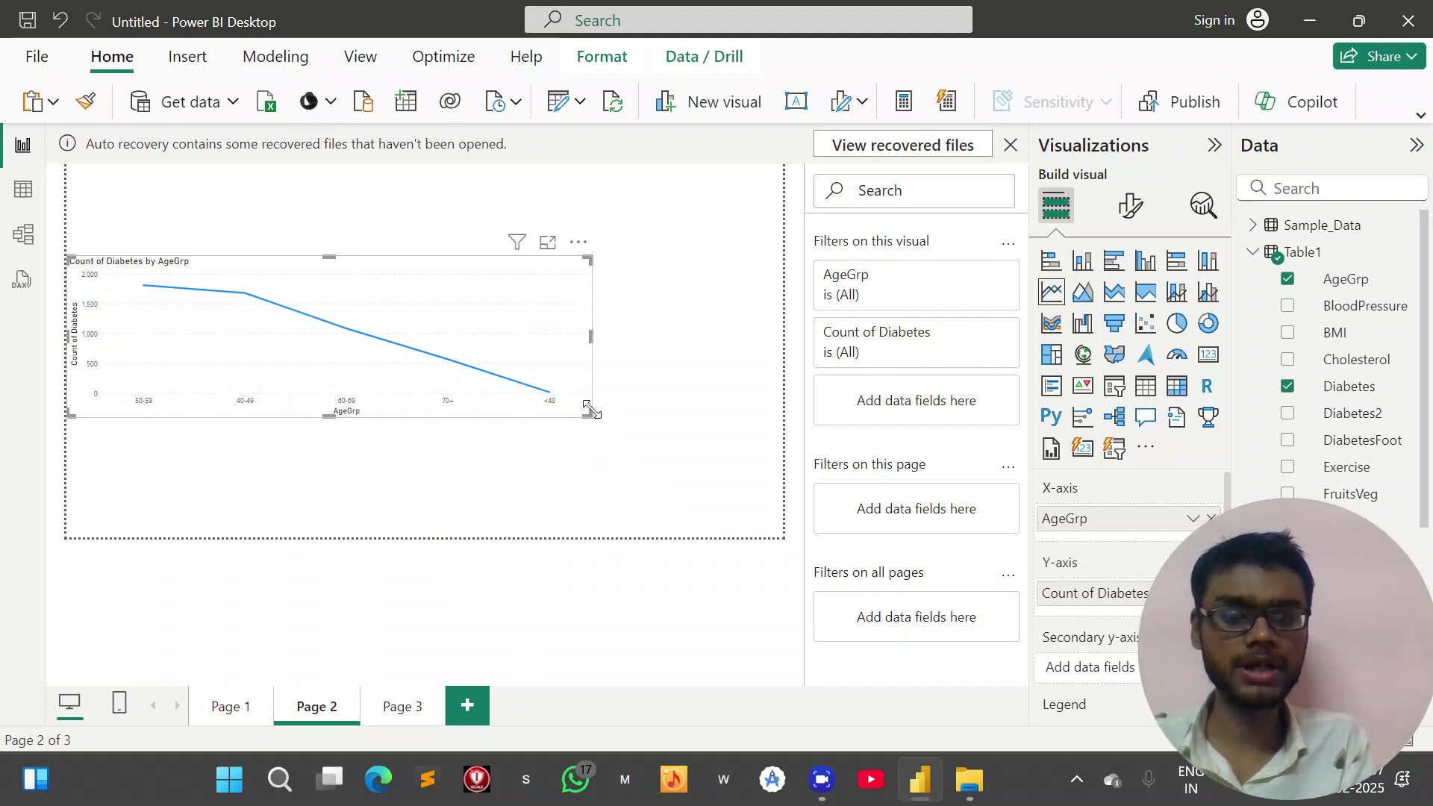
pyautogui.moveTo(587, 415); pyautogui.dragTo(404, 371)
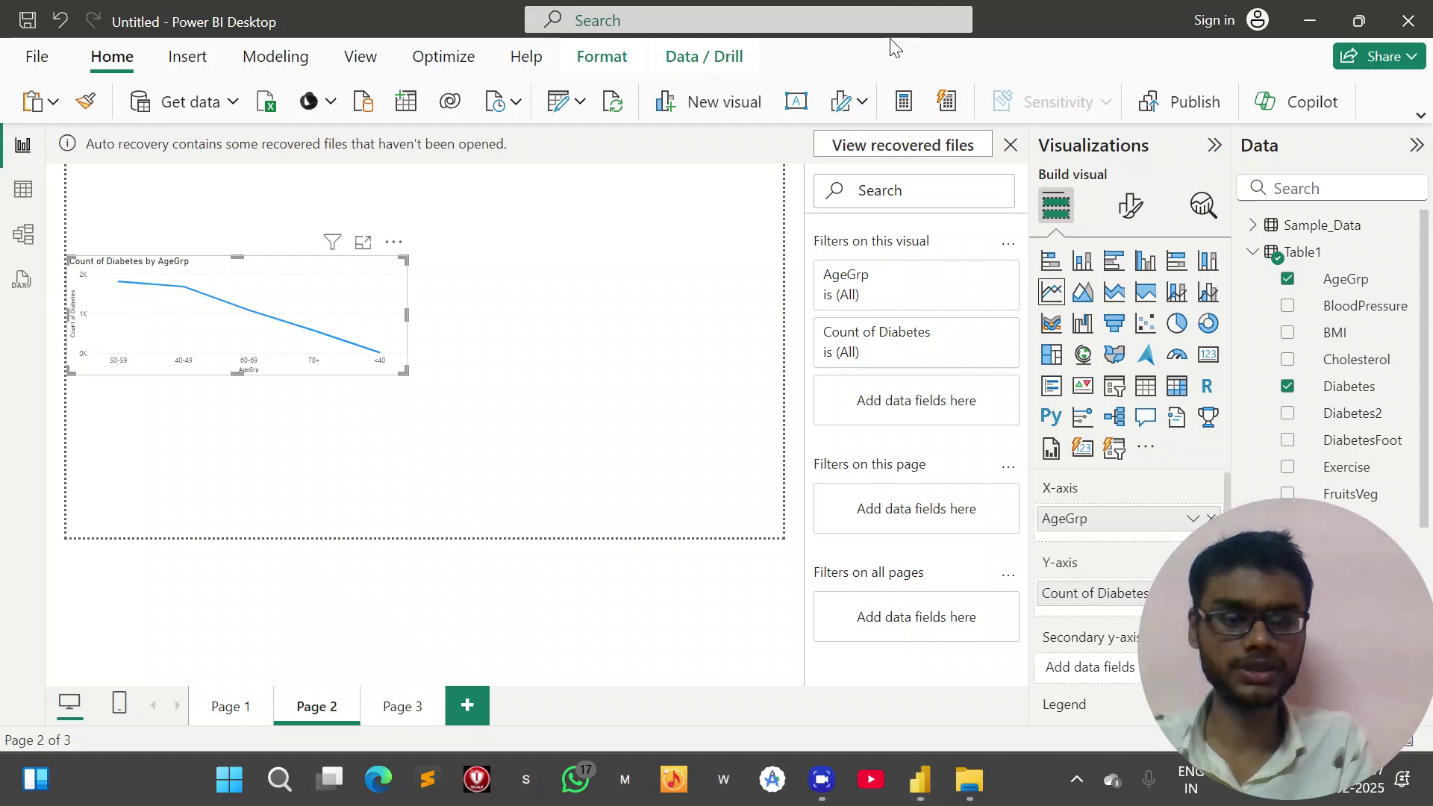
# - Review the line chart's field wells, from the X-axis and Y-axis down to Legend, Small multiples and Tooltips
pyautogui.moveTo(1325, 118); pyautogui.dragTo(1299, 101)
pyautogui.moveTo(1112, 484)
pyautogui.mouseDown()
pyautogui.moveTo(1000, 487)
pyautogui.moveTo(987, 590)
pyautogui.moveTo(1113, 627)
pyautogui.moveTo(1111, 483)
pyautogui.mouseUp()
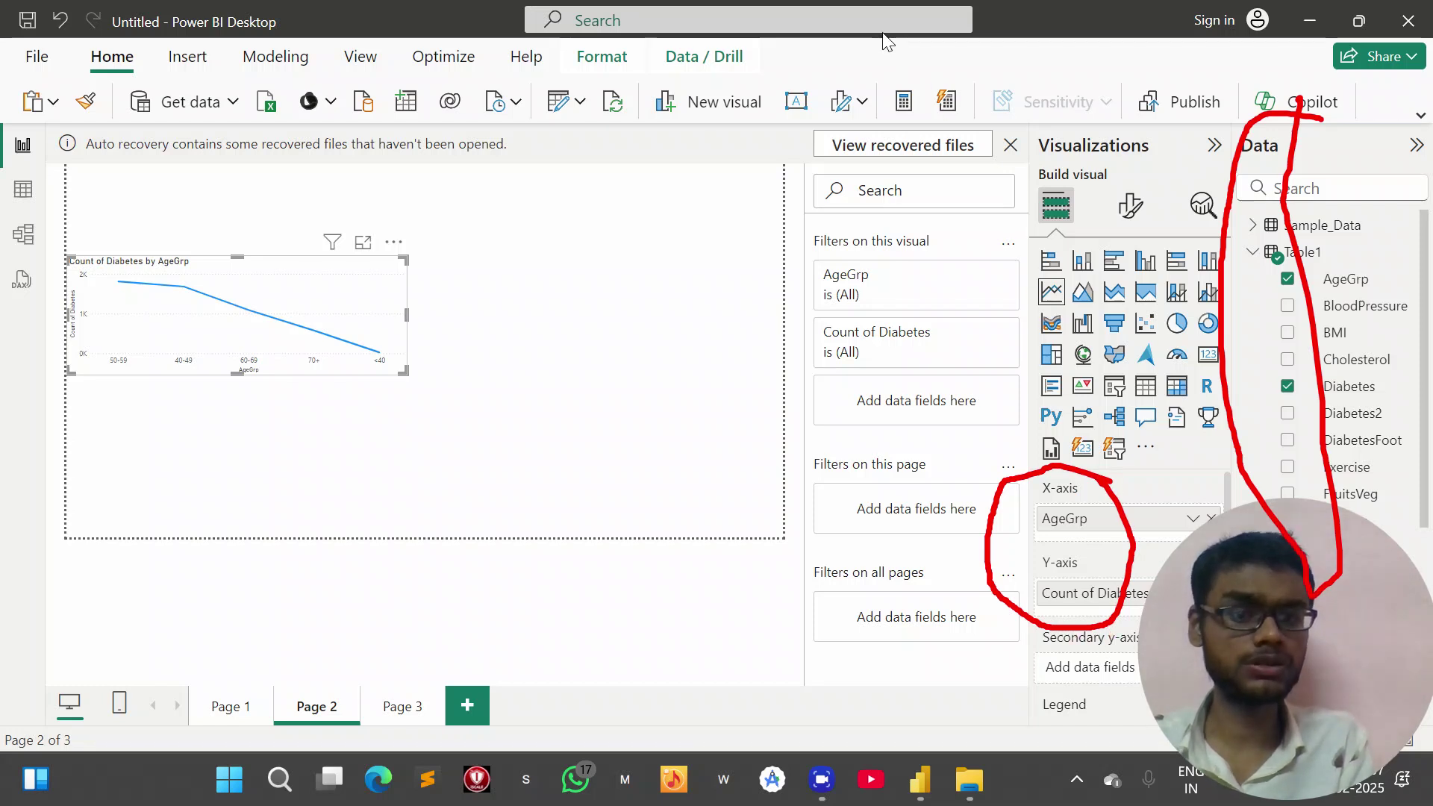
pyautogui.press('Escape')
pyautogui.scroll(-4, 1076, 500)
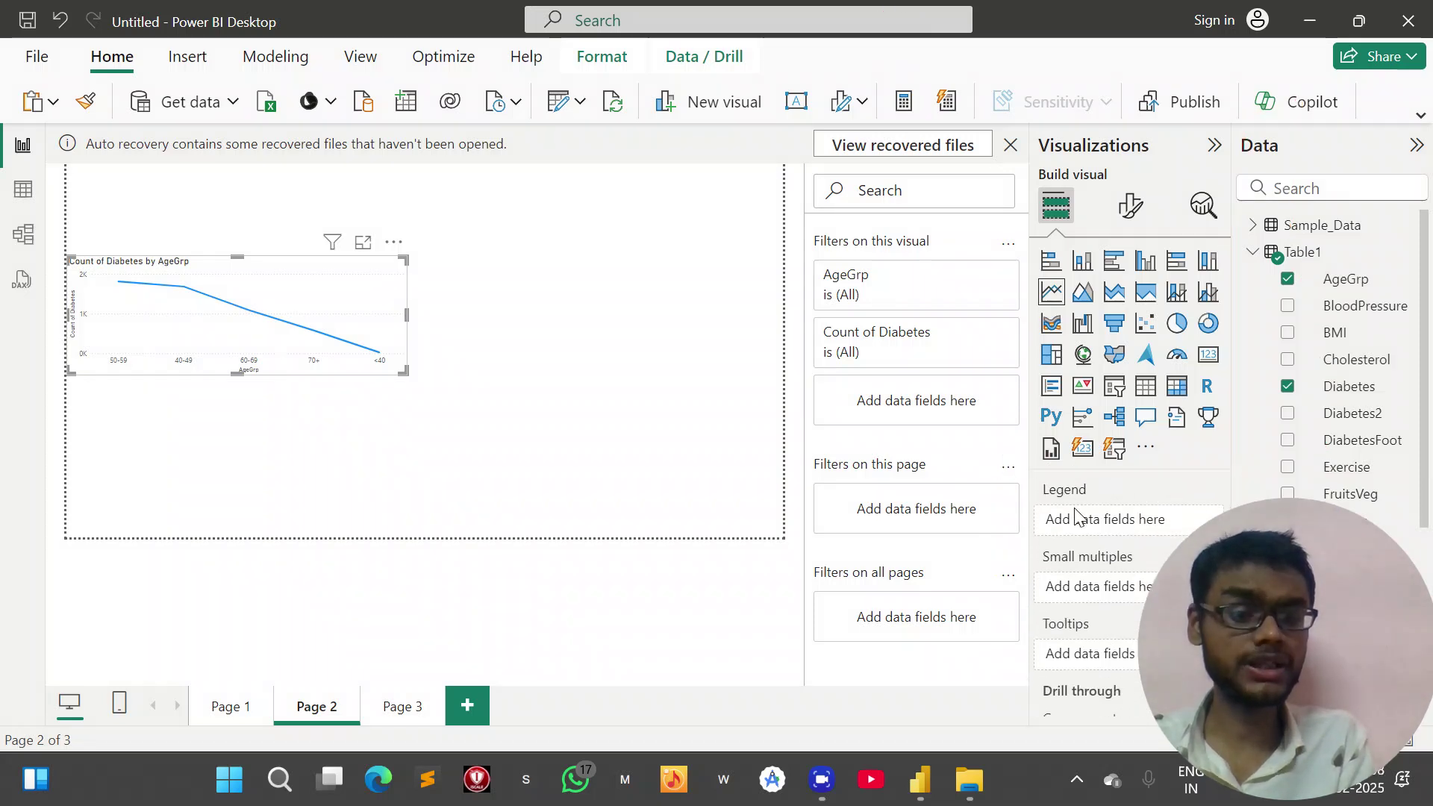
pyautogui.hotkey('ctrl', 'z')
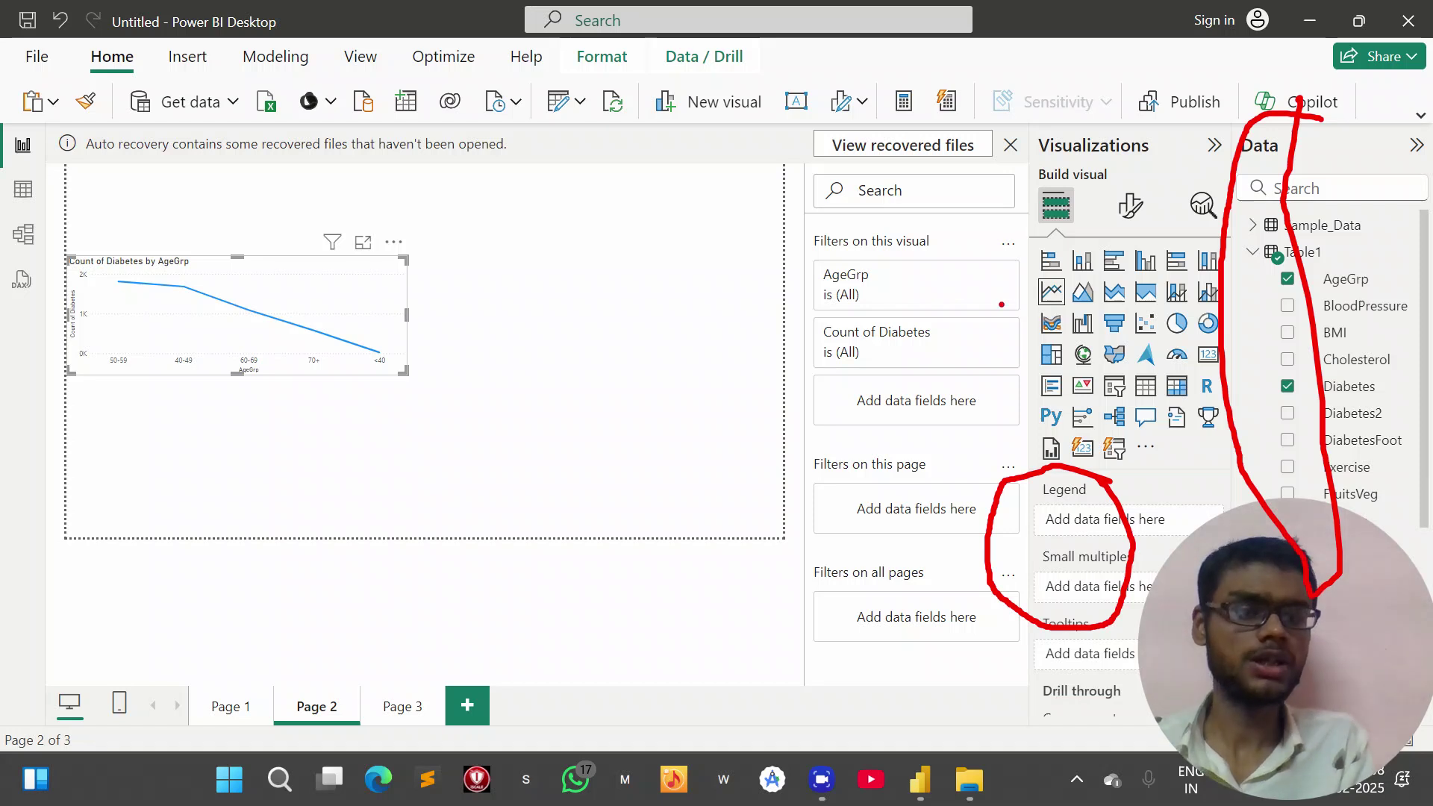
pyautogui.press('Escape')
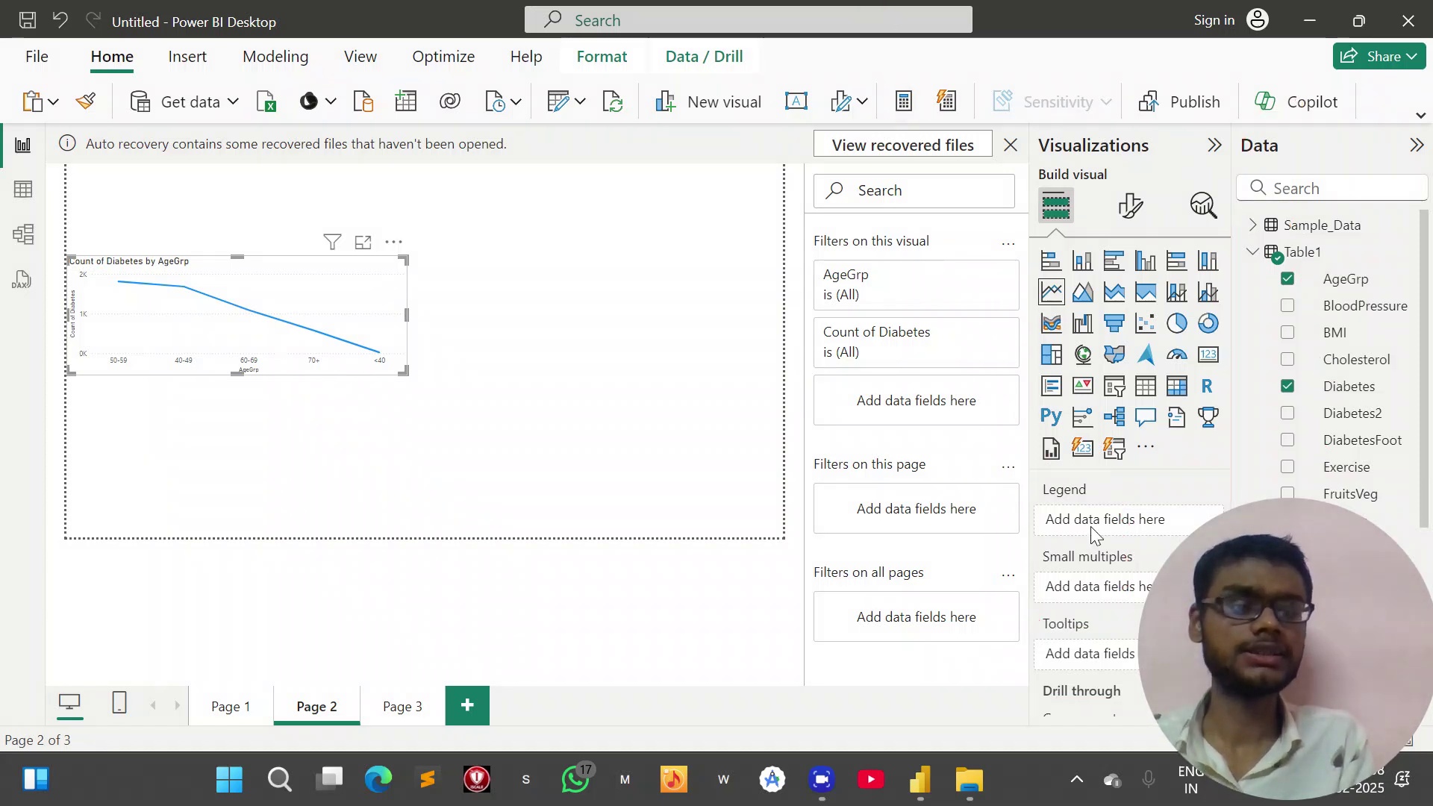
pyautogui.scroll(3, 1113, 567)
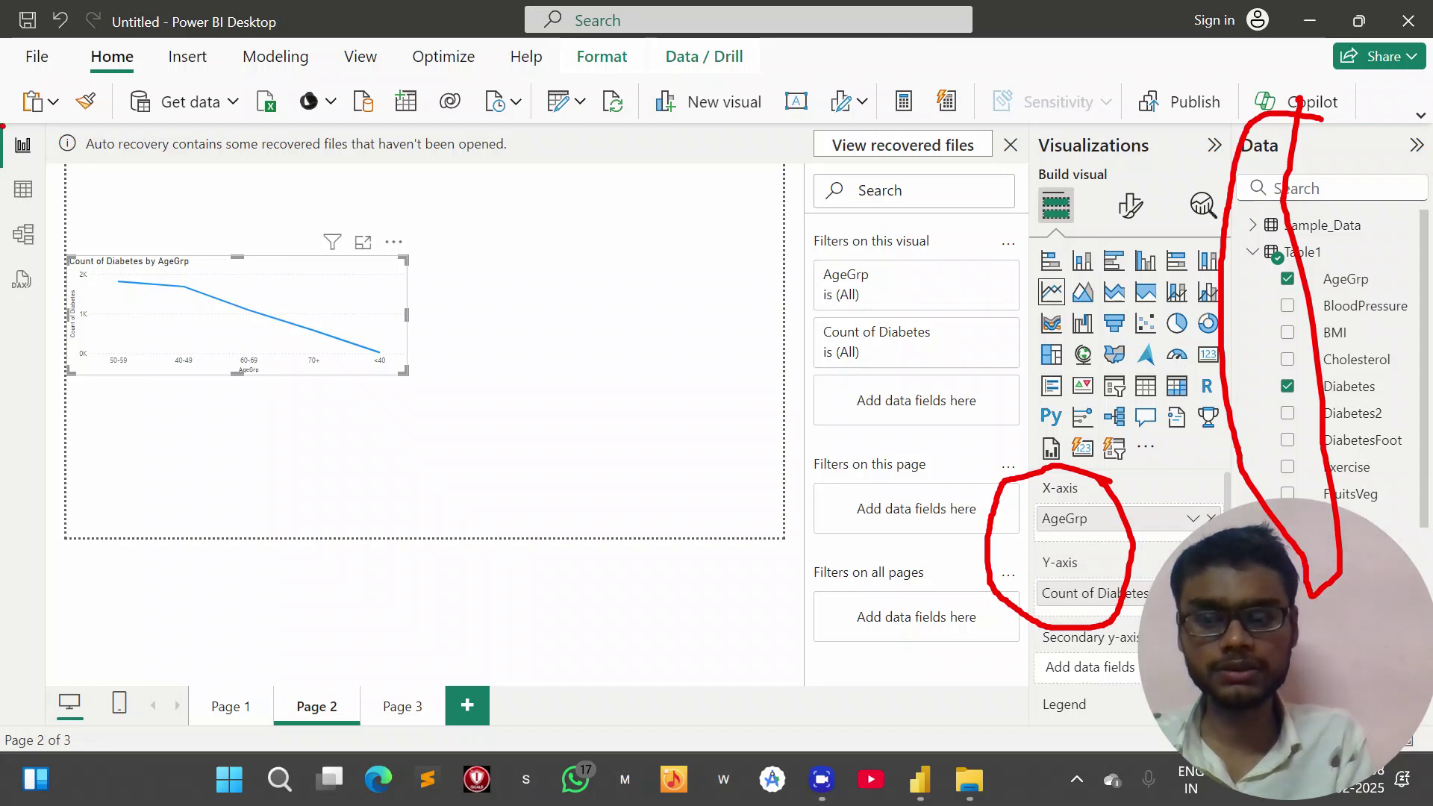
pyautogui.moveTo(116, 228)
pyautogui.mouseDown()
pyautogui.moveTo(35, 336)
pyautogui.moveTo(116, 496)
pyautogui.moveTo(105, 228)
pyautogui.mouseUp()
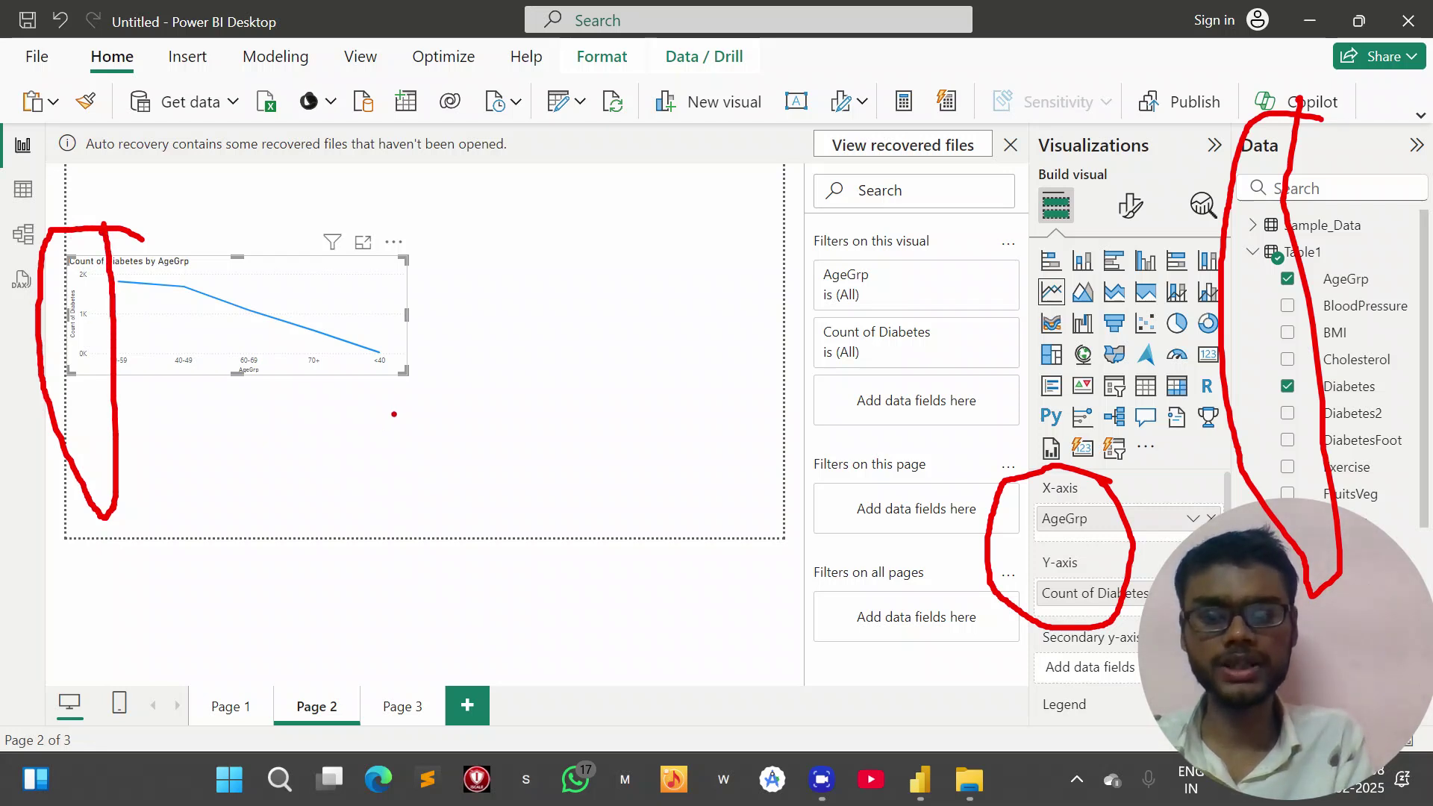
pyautogui.moveTo(454, 349)
pyautogui.mouseDown()
pyautogui.moveTo(365, 309)
pyautogui.moveTo(116, 332)
pyautogui.moveTo(153, 410)
pyautogui.moveTo(449, 395)
pyautogui.moveTo(389, 293)
pyautogui.moveTo(363, 336)
pyautogui.mouseUp()
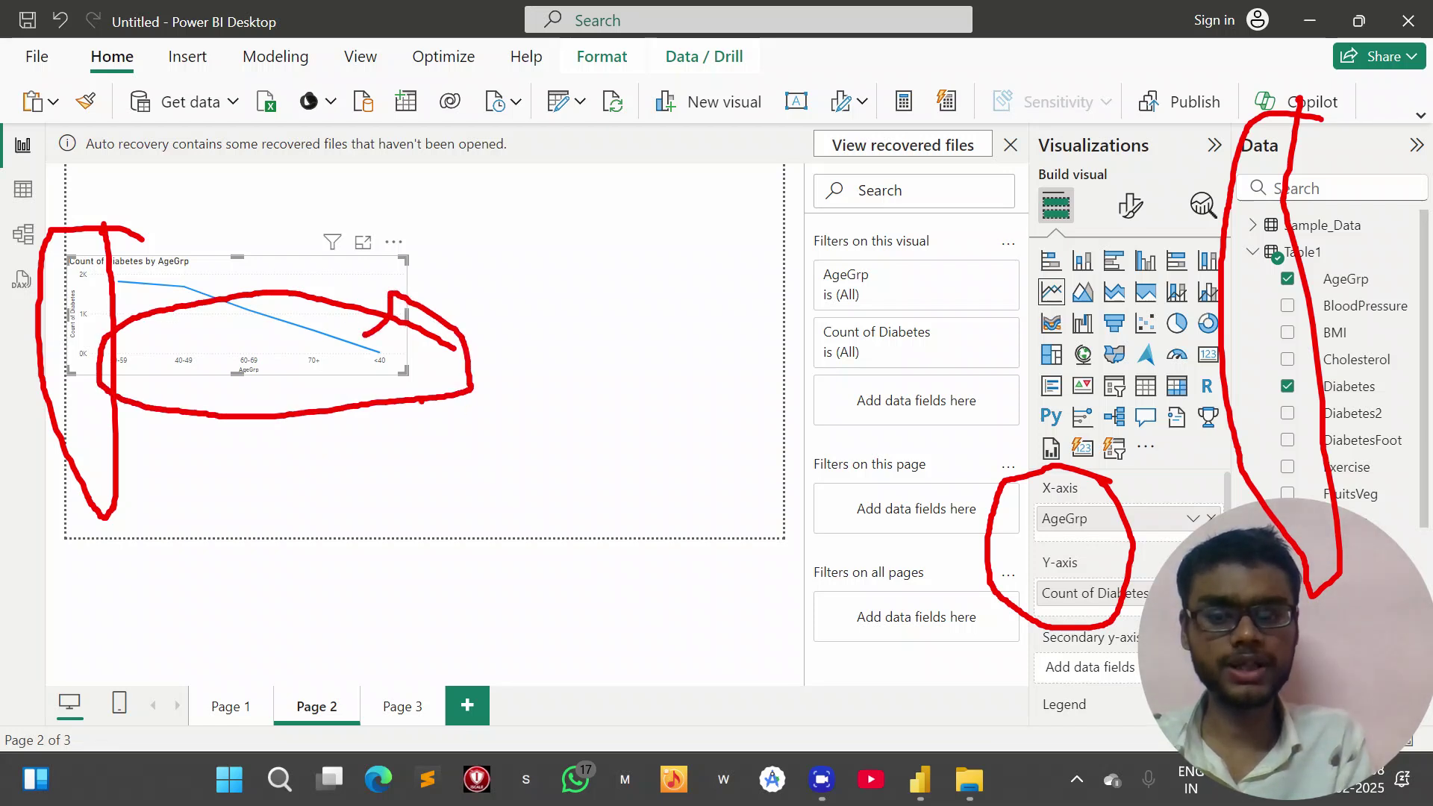
pyautogui.moveTo(437, 374)
pyautogui.mouseDown()
pyautogui.moveTo(617, 386)
pyautogui.moveTo(791, 459)
pyautogui.mouseUp()
pyautogui.moveTo(745, 358); pyautogui.dragTo(691, 442)
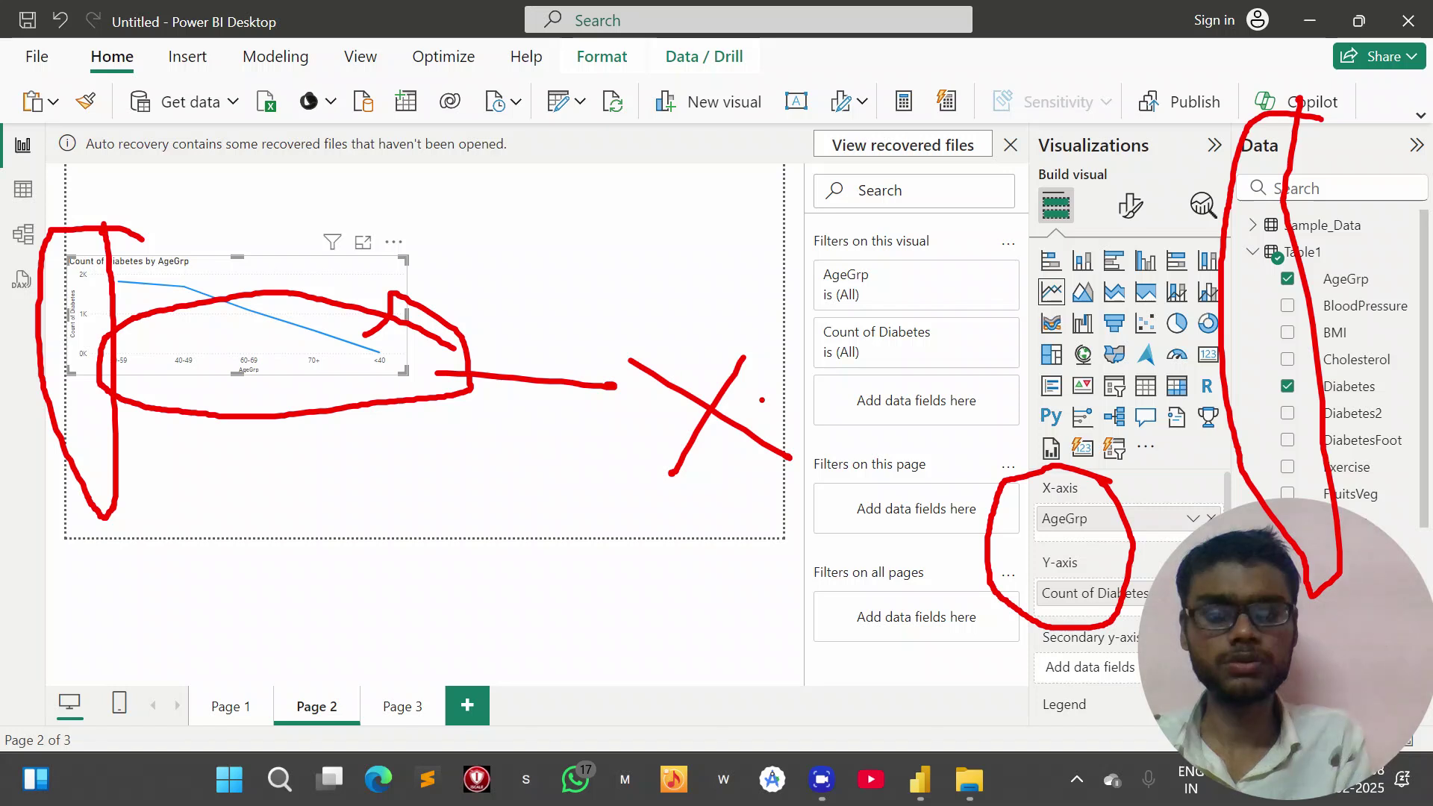
pyautogui.moveTo(109, 164); pyautogui.dragTo(105, 284)
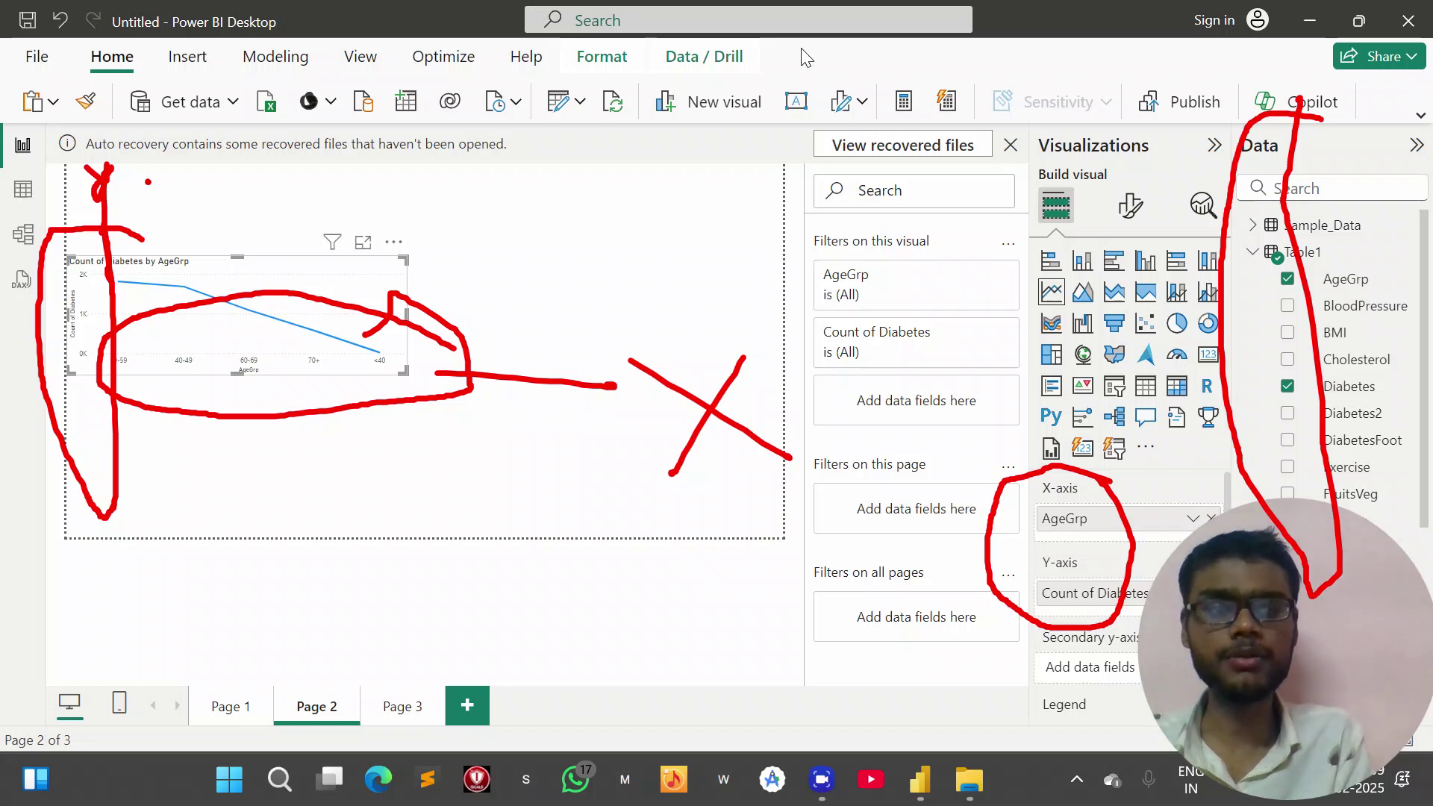
pyautogui.press('Escape')
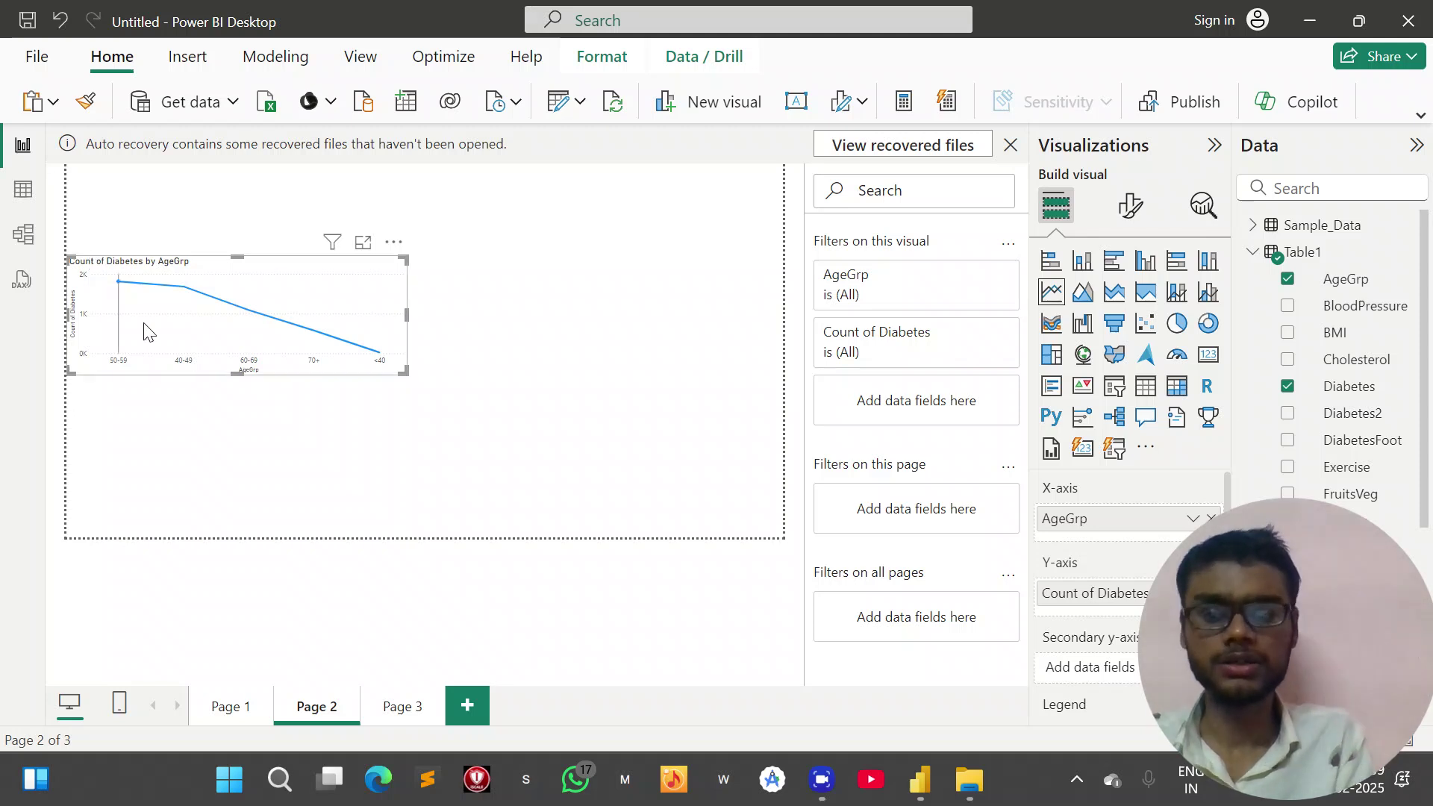
# - Inspect the line chart's data points, then move the chart up and right, away from the page's left edge
pyautogui.moveTo(124, 302)
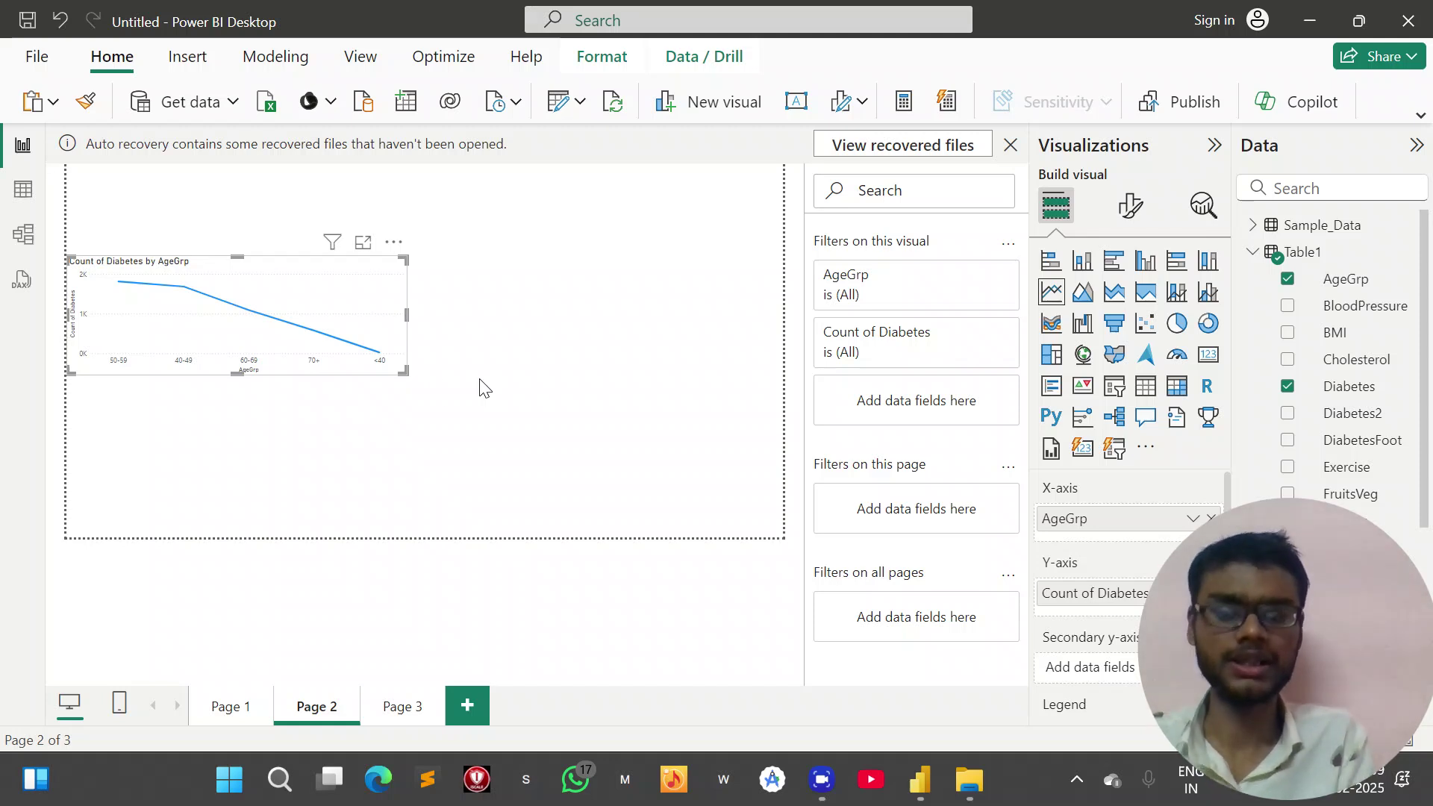
pyautogui.moveTo(128, 311)
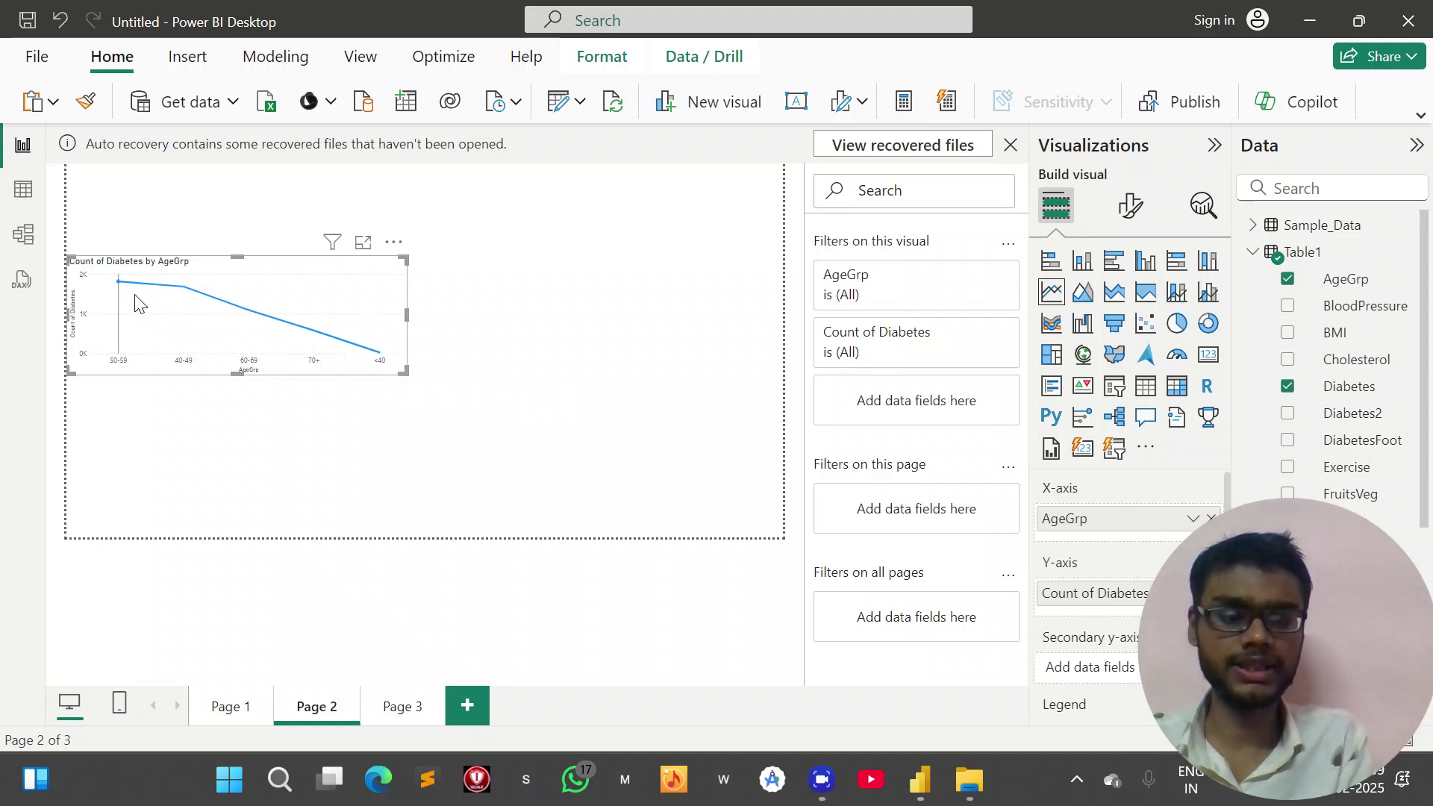
pyautogui.moveTo(125, 302); pyautogui.dragTo(247, 278)
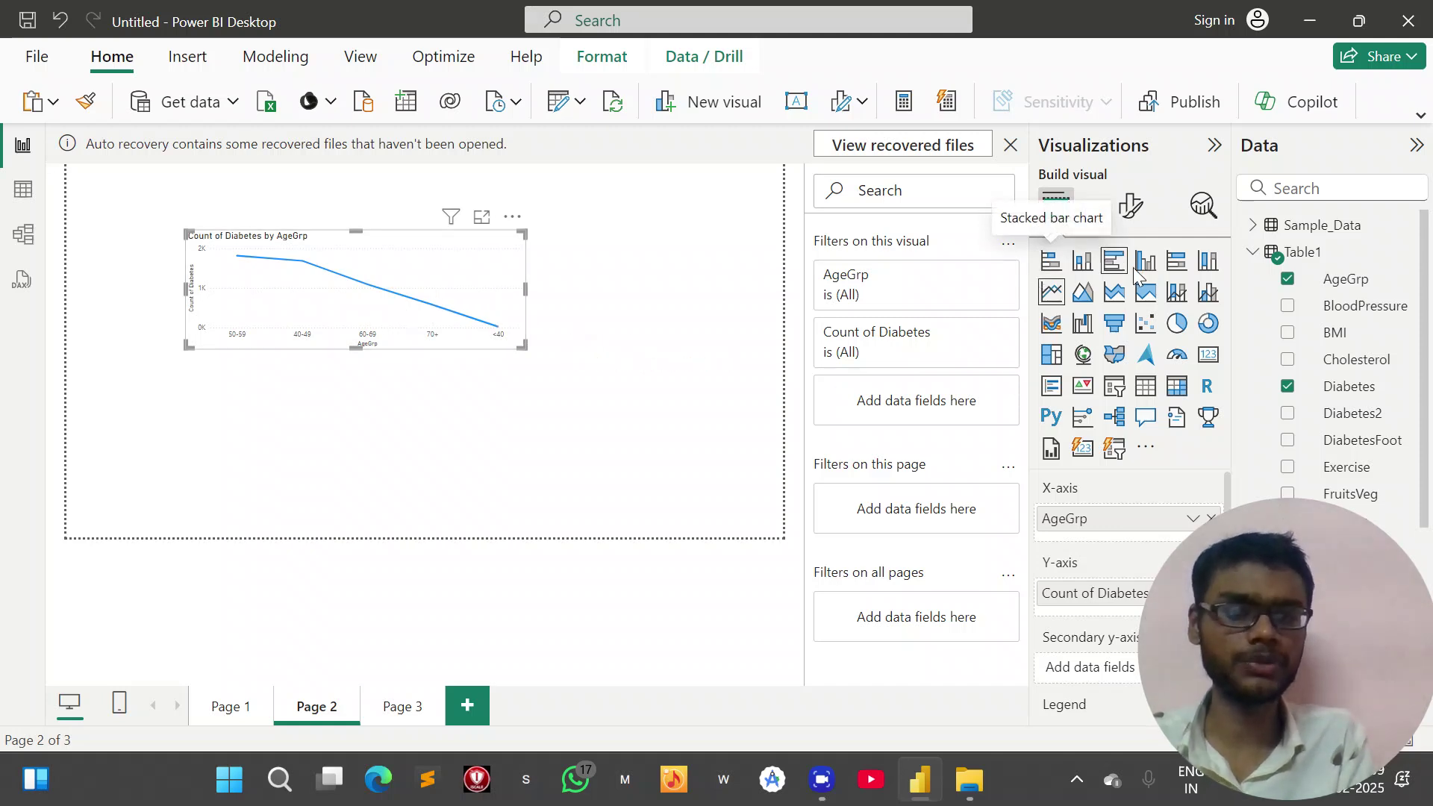
# - Switch the visual through the area and stacked area types to a line and clustered column chart
pyautogui.click(1089, 299)
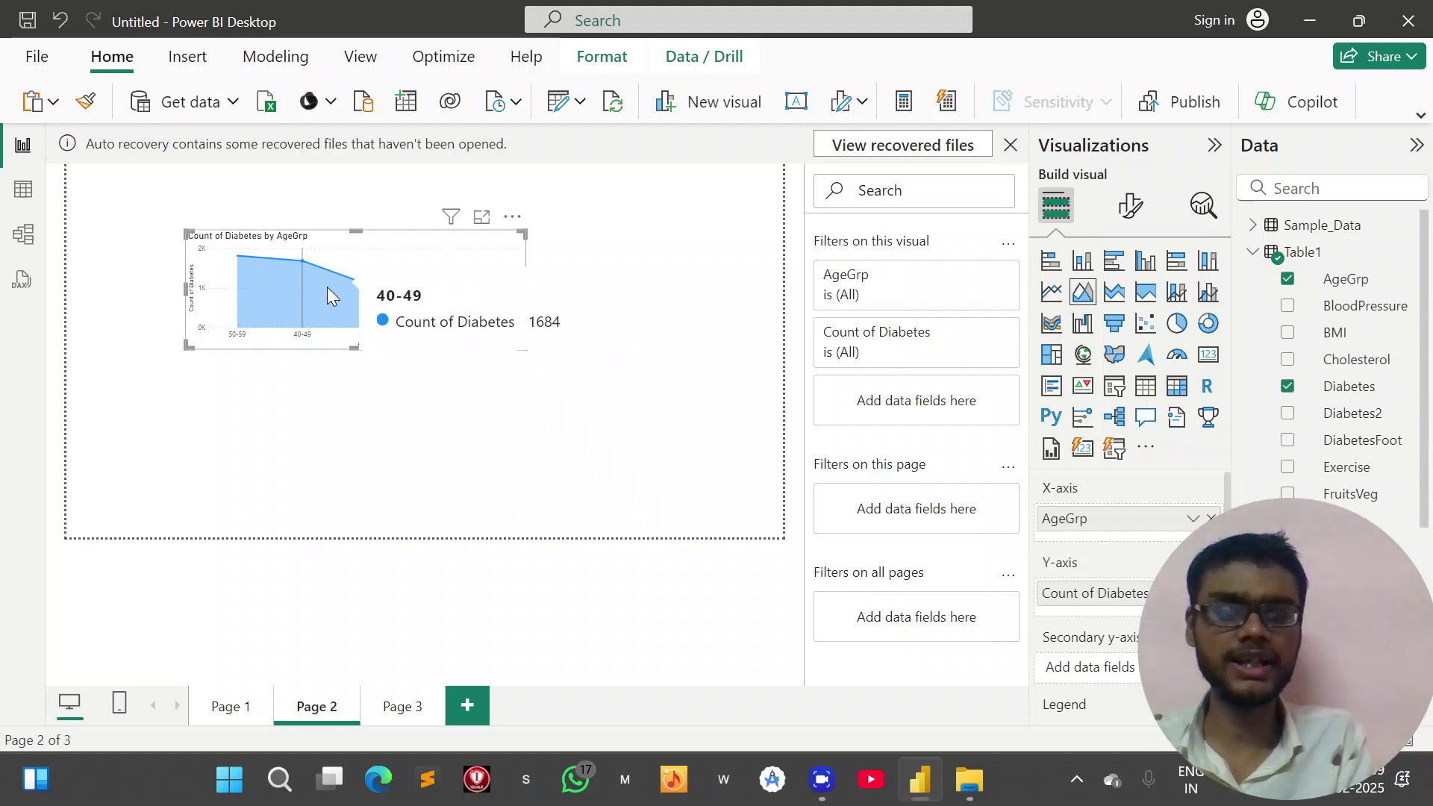
pyautogui.click(1112, 299)
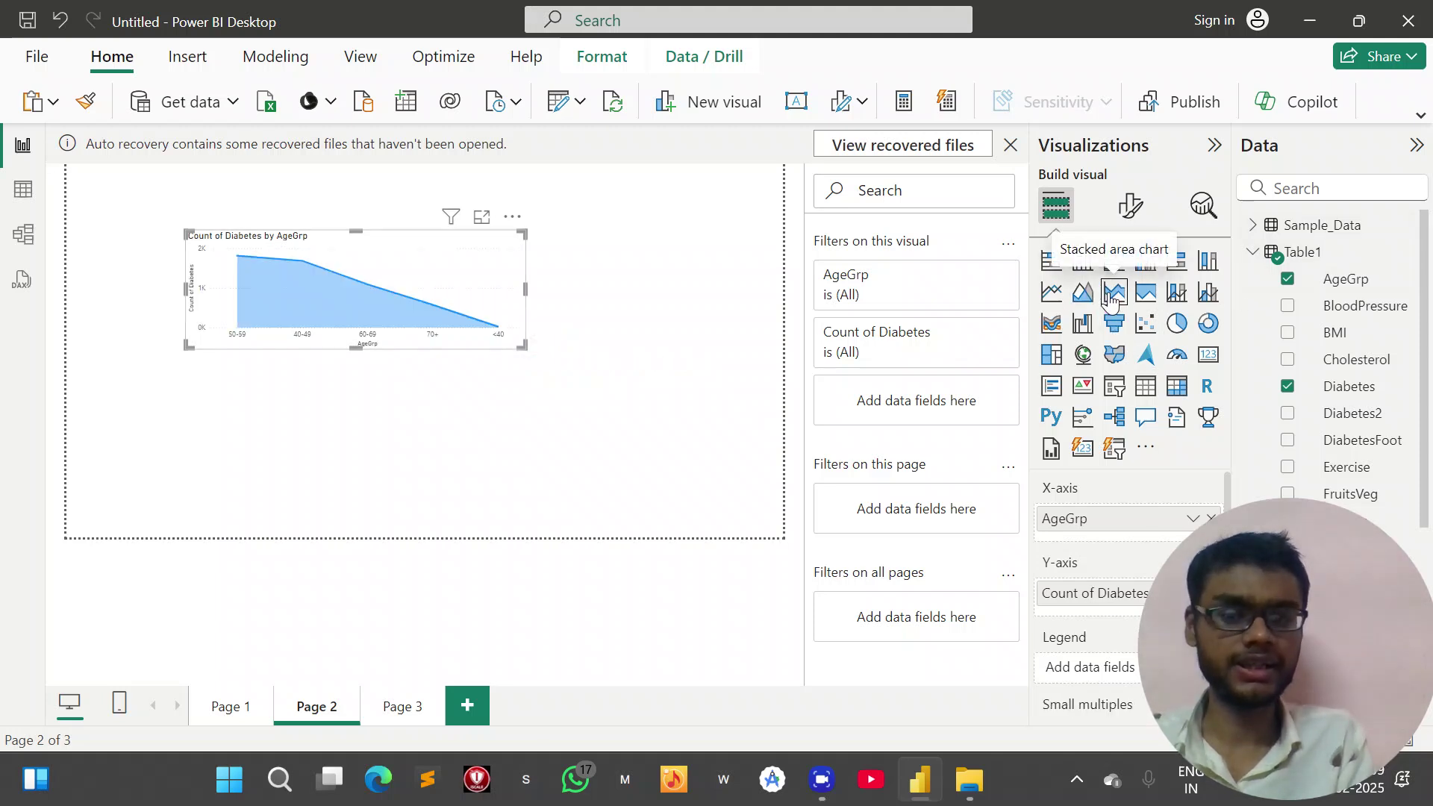
pyautogui.click(1178, 298)
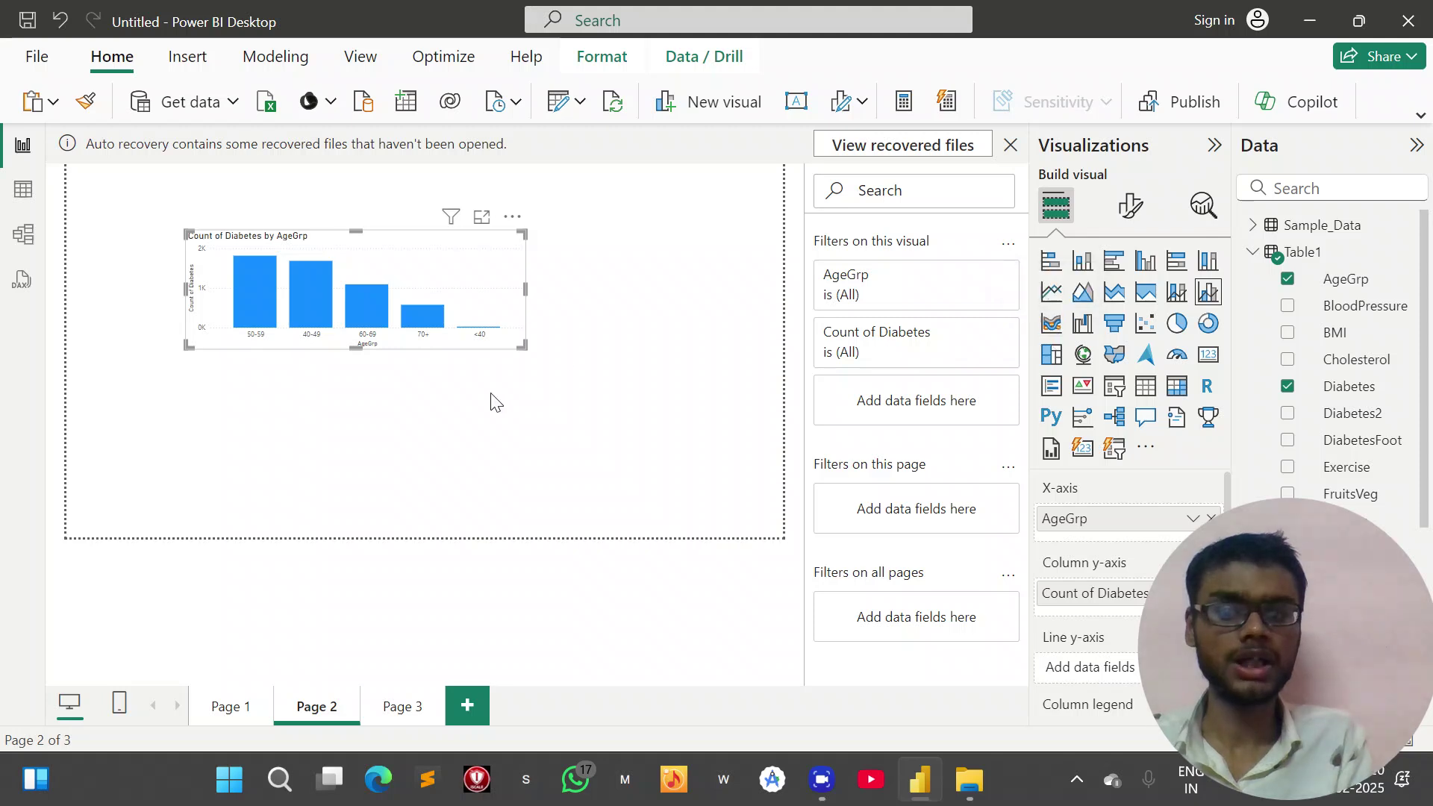
# - Enlarge the line and clustered column chart slightly from its lower-right corner and examine its columns up close
pyautogui.moveTo(523, 345); pyautogui.dragTo(569, 375)
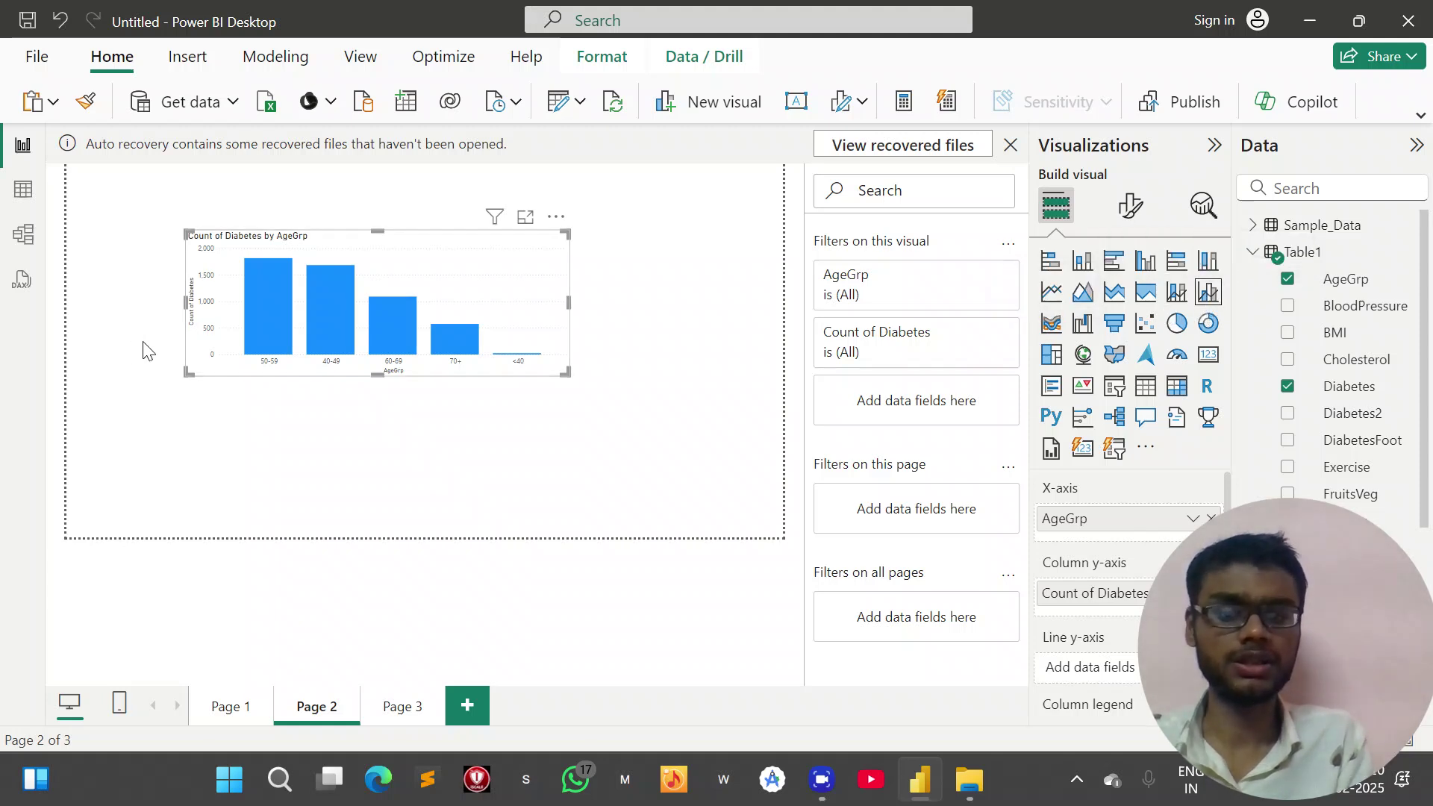
pyautogui.keyDown('ctrl'); pyautogui.scroll(3, 239, 299); pyautogui.keyUp('ctrl')
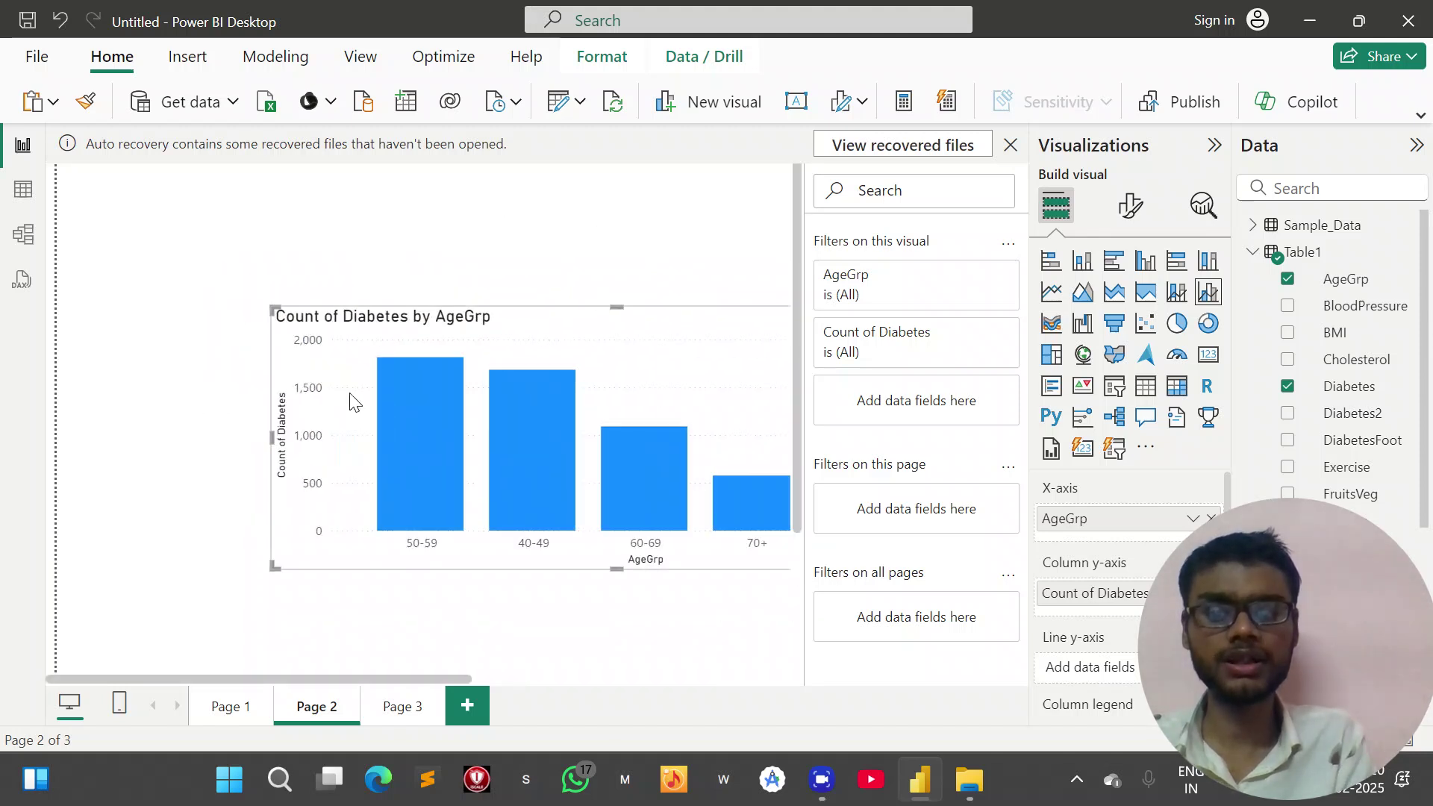
pyautogui.scroll(-1, 490, 538)
pyautogui.hscroll(2, 452, 435)
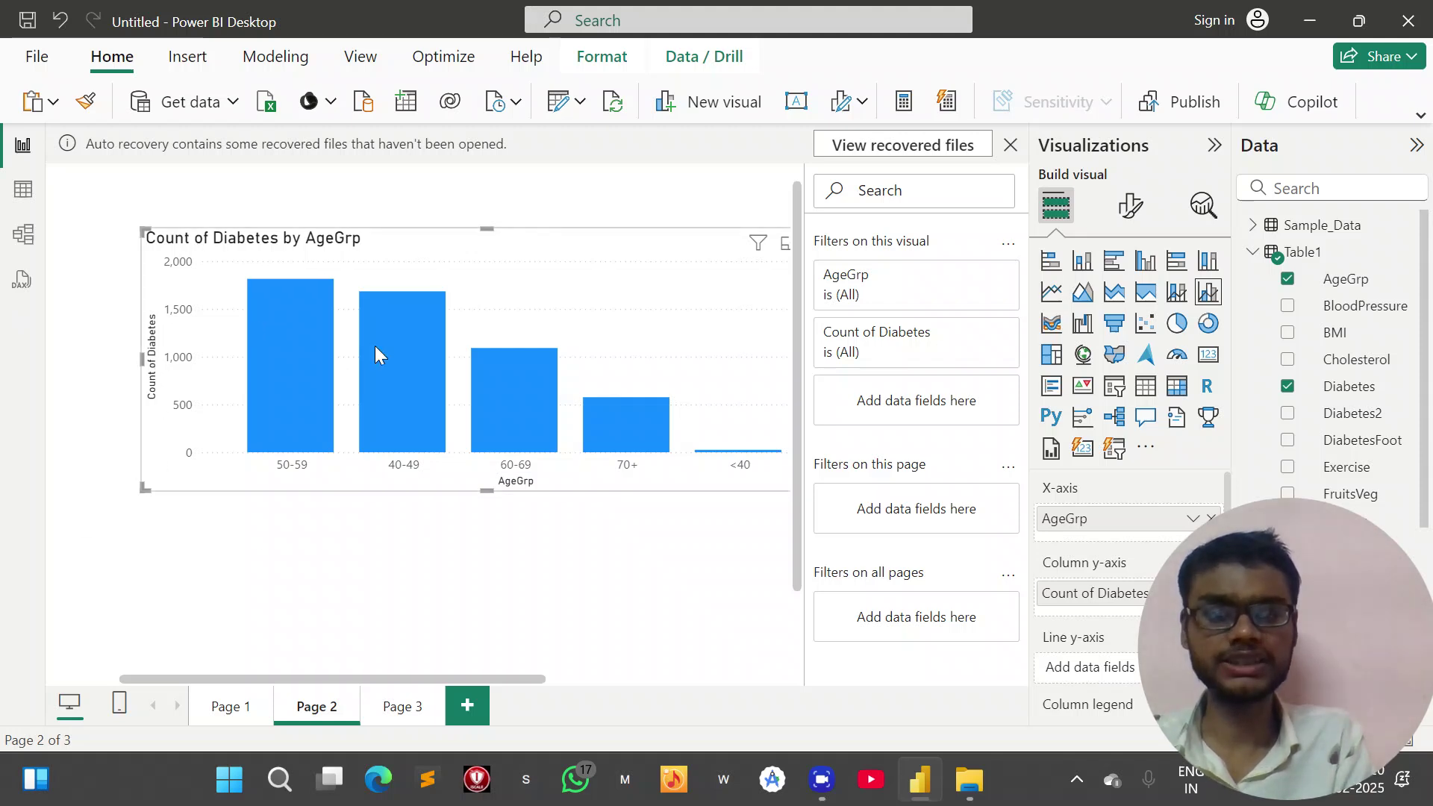
pyautogui.click(884, 44)
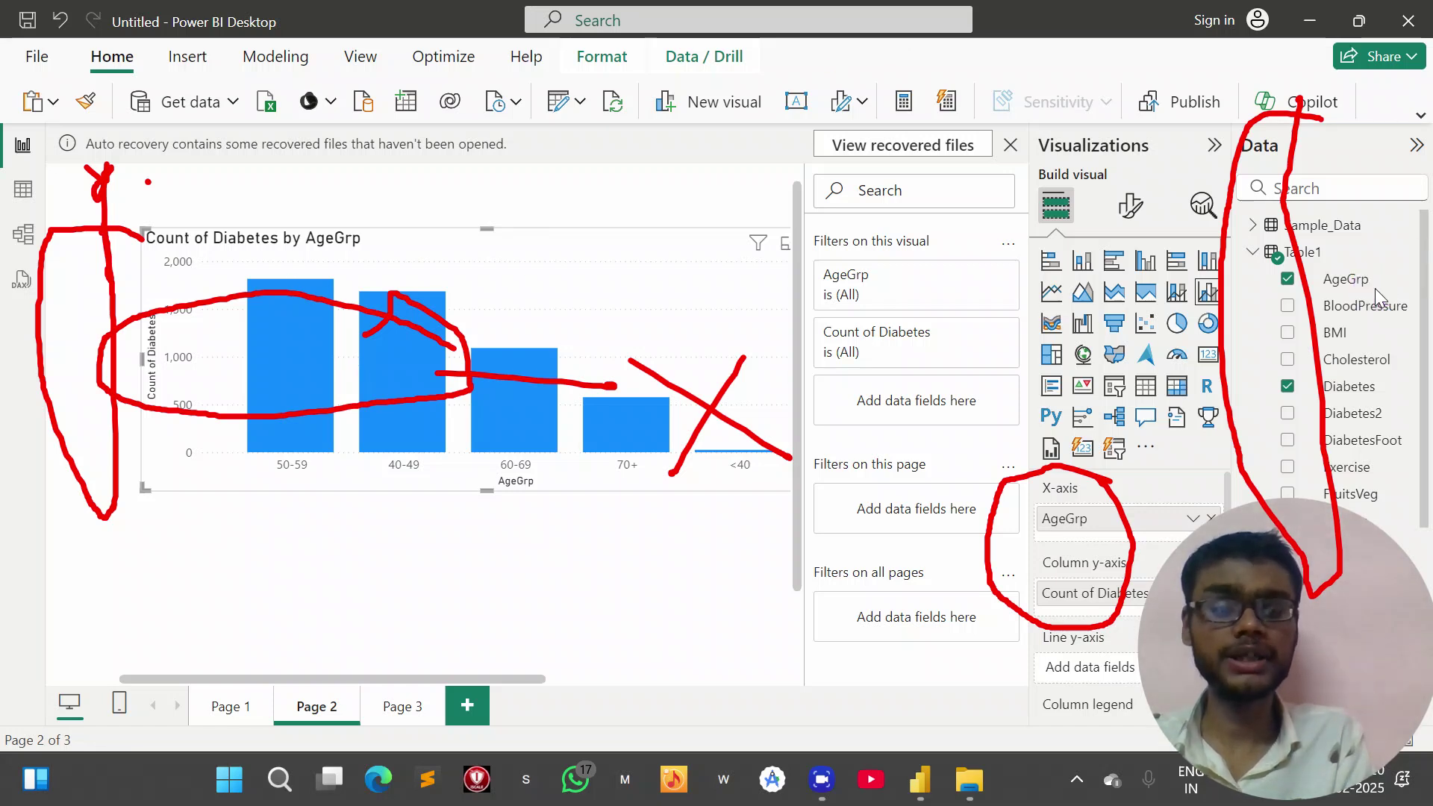
pyautogui.moveTo(380, 314)
pyautogui.mouseDown()
pyautogui.moveTo(555, 341)
pyautogui.moveTo(157, 226)
pyautogui.moveTo(166, 183)
pyautogui.moveTo(771, 388)
pyautogui.moveTo(640, 400)
pyautogui.mouseUp()
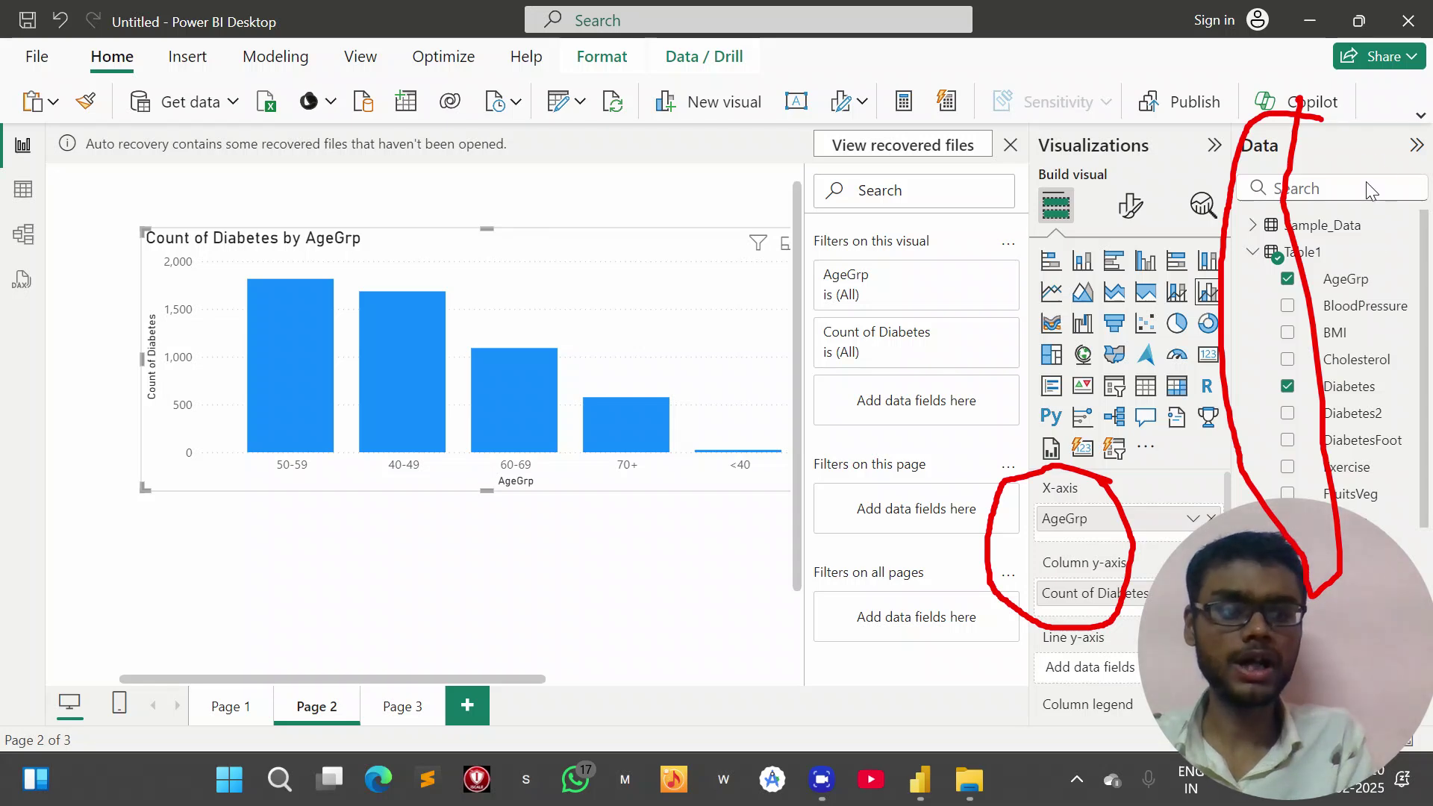
pyautogui.moveTo(203, 176)
pyautogui.mouseDown()
pyautogui.moveTo(27, 415)
pyautogui.moveTo(218, 198)
pyautogui.moveTo(181, 147)
pyautogui.mouseUp()
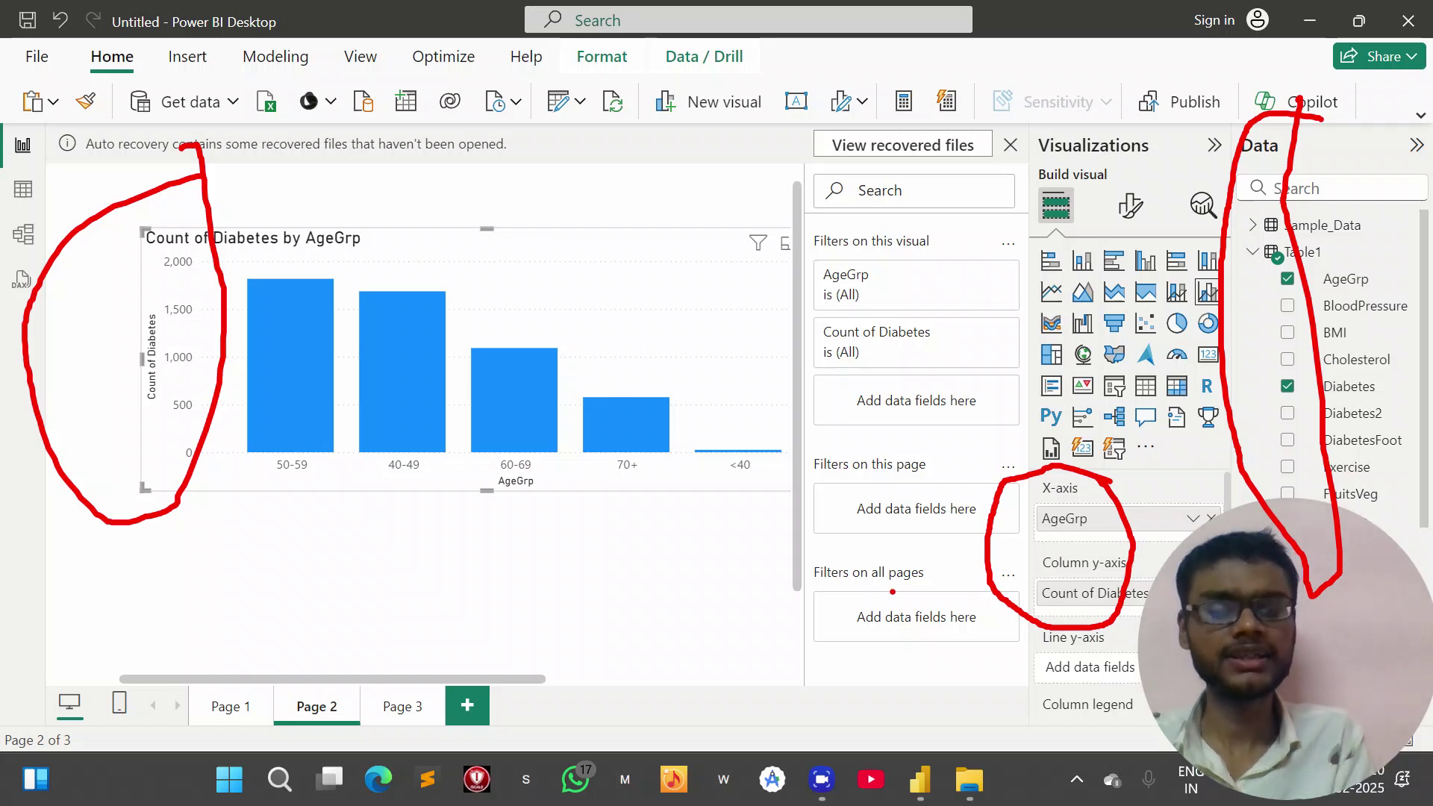
pyautogui.moveTo(773, 428)
pyautogui.mouseDown()
pyautogui.moveTo(736, 415)
pyautogui.moveTo(261, 413)
pyautogui.moveTo(182, 493)
pyautogui.moveTo(409, 531)
pyautogui.moveTo(747, 466)
pyautogui.moveTo(738, 400)
pyautogui.mouseUp()
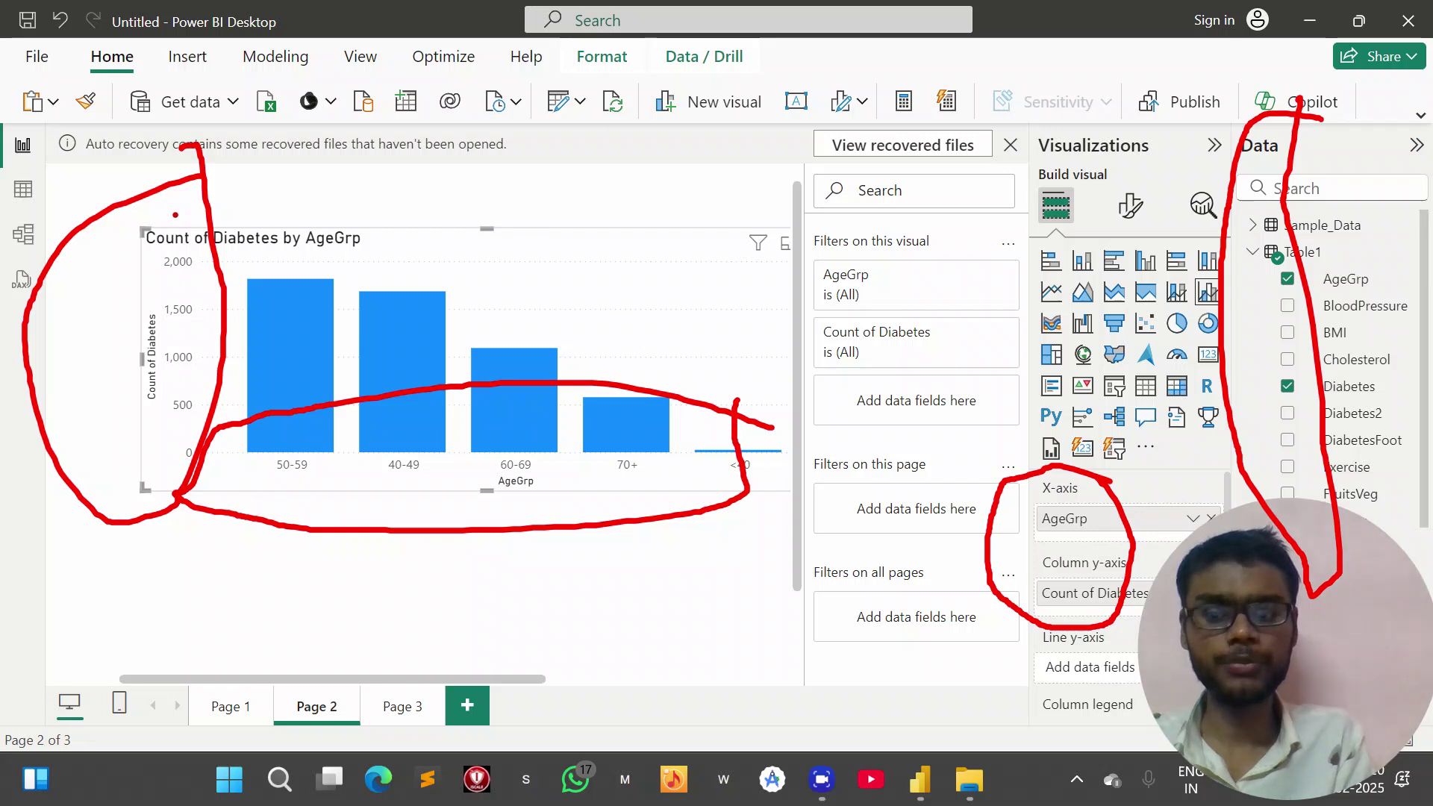
pyautogui.moveTo(171, 206); pyautogui.dragTo(192, 219)
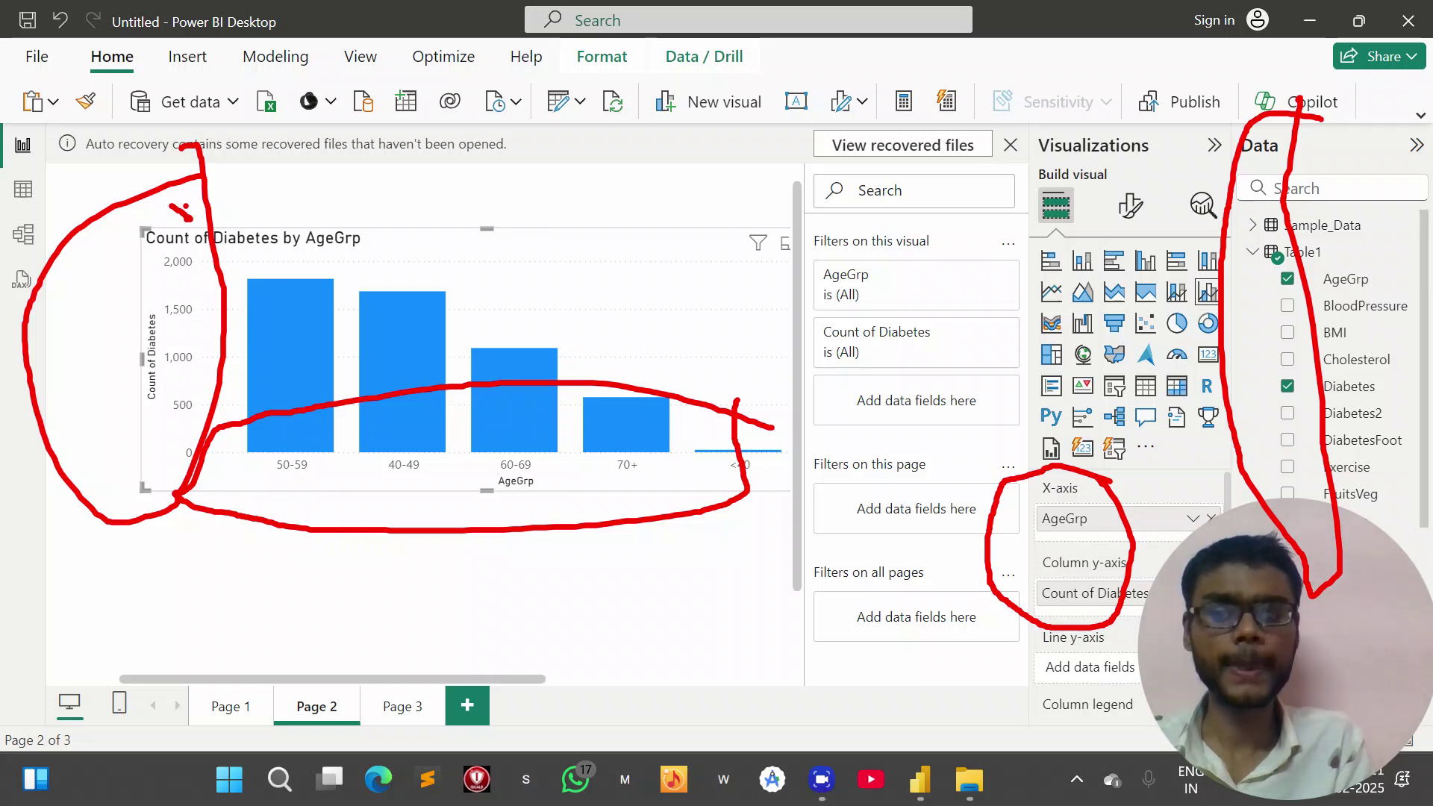
pyautogui.moveTo(708, 412)
pyautogui.mouseDown()
pyautogui.moveTo(345, 377)
pyautogui.moveTo(866, 523)
pyautogui.moveTo(233, 401)
pyautogui.mouseUp()
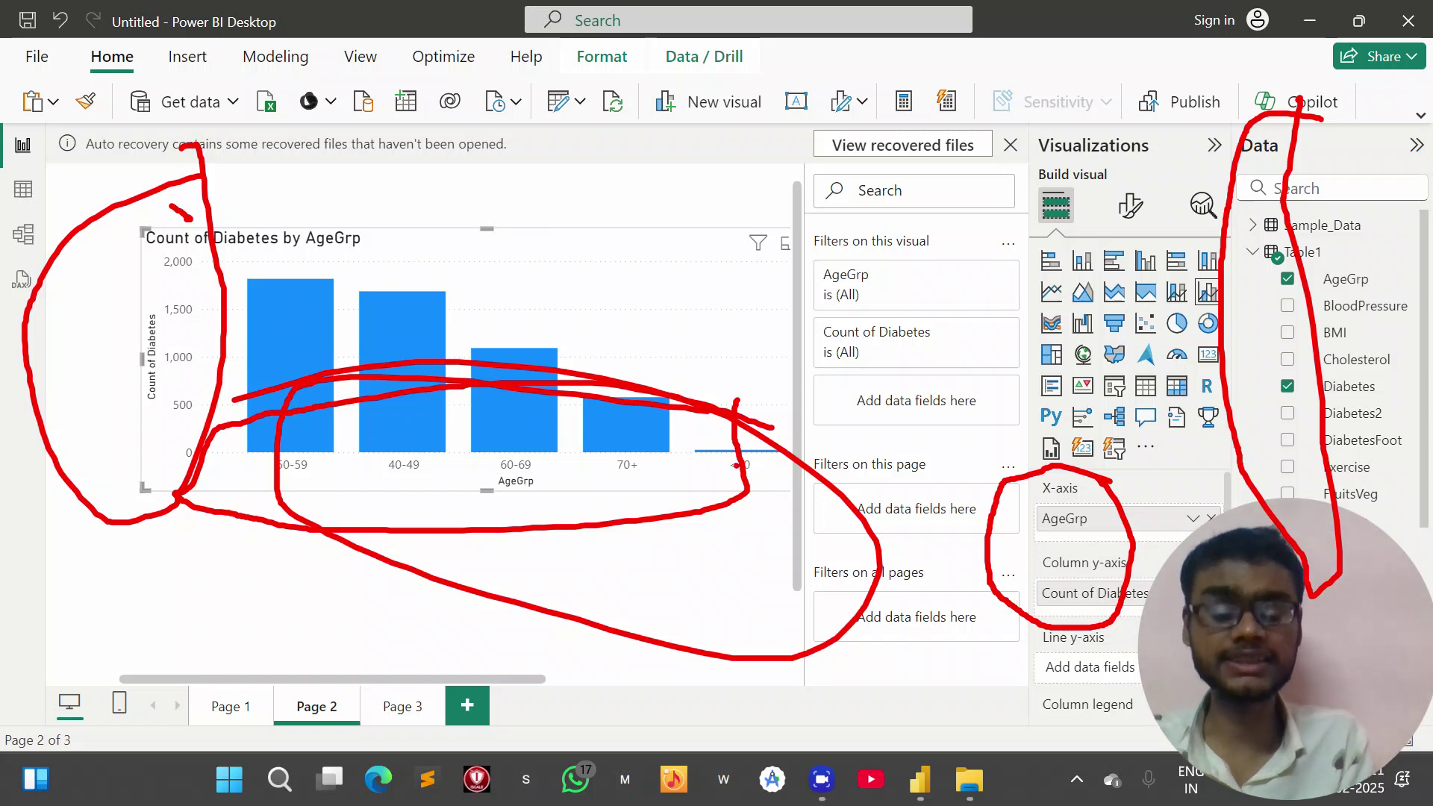
pyautogui.moveTo(173, 216)
pyautogui.mouseDown()
pyautogui.moveTo(222, 526)
pyautogui.moveTo(129, 137)
pyautogui.mouseUp()
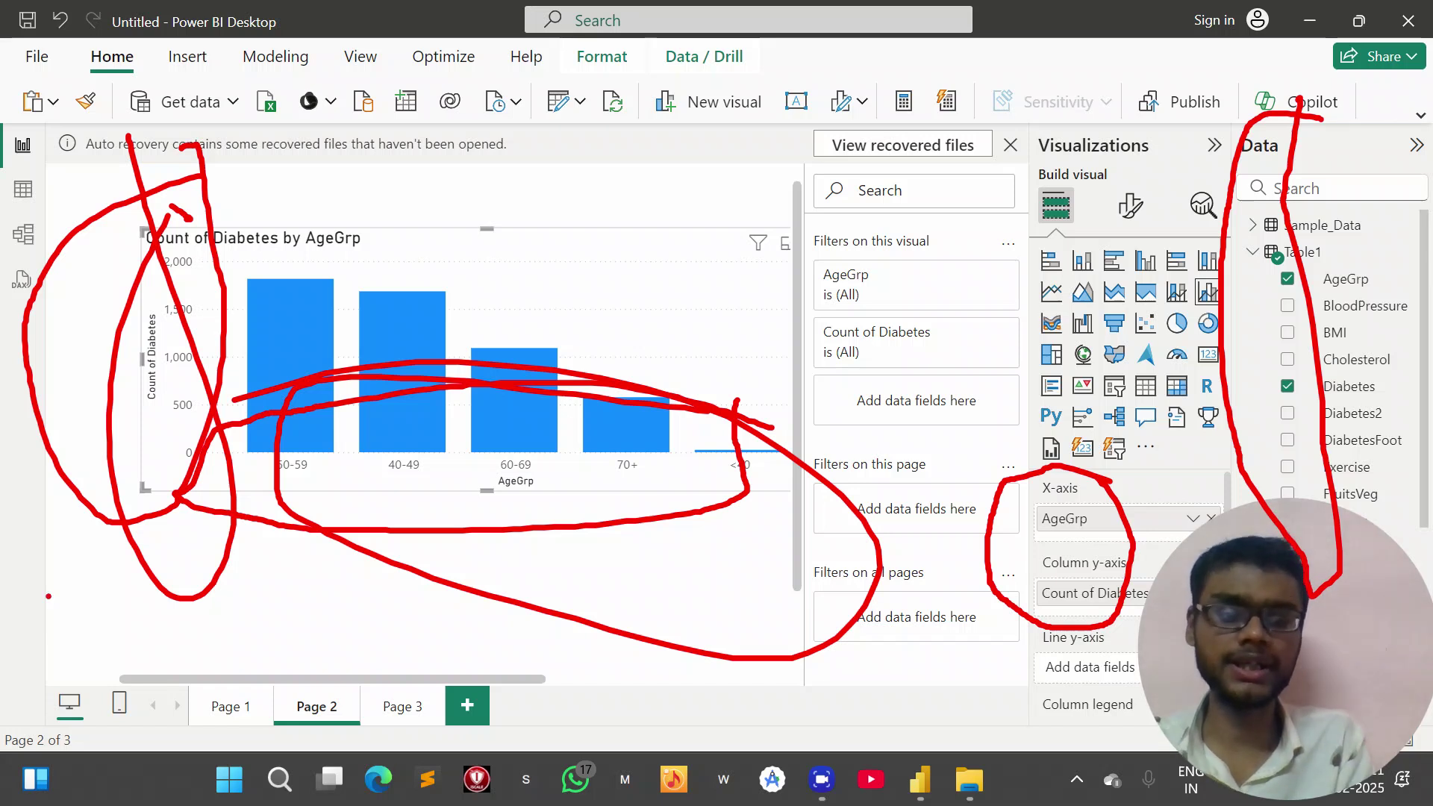
pyautogui.moveTo(621, 453)
pyautogui.mouseDown()
pyautogui.moveTo(513, 417)
pyautogui.moveTo(787, 488)
pyautogui.mouseUp()
pyautogui.press('e')
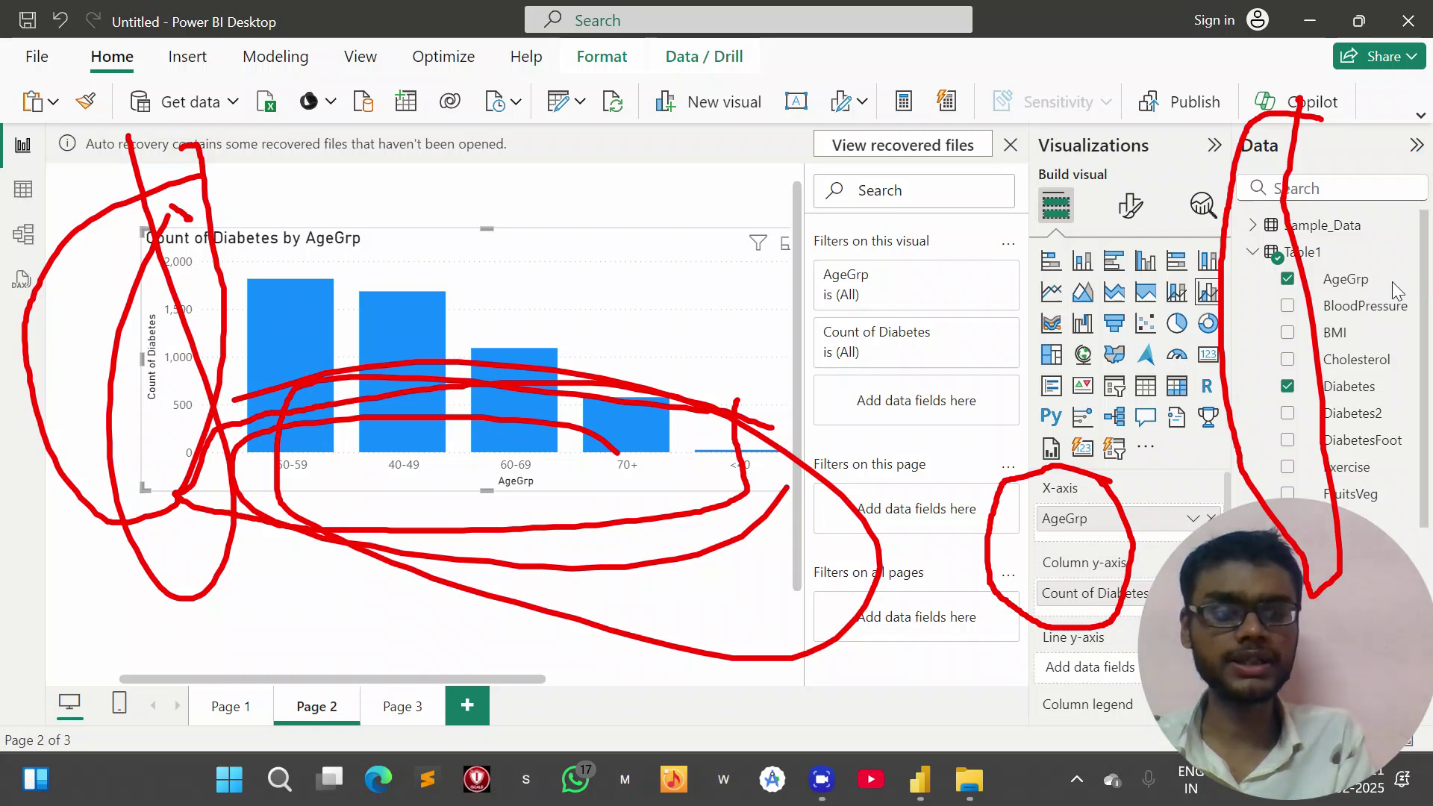
pyautogui.click(513, 374)
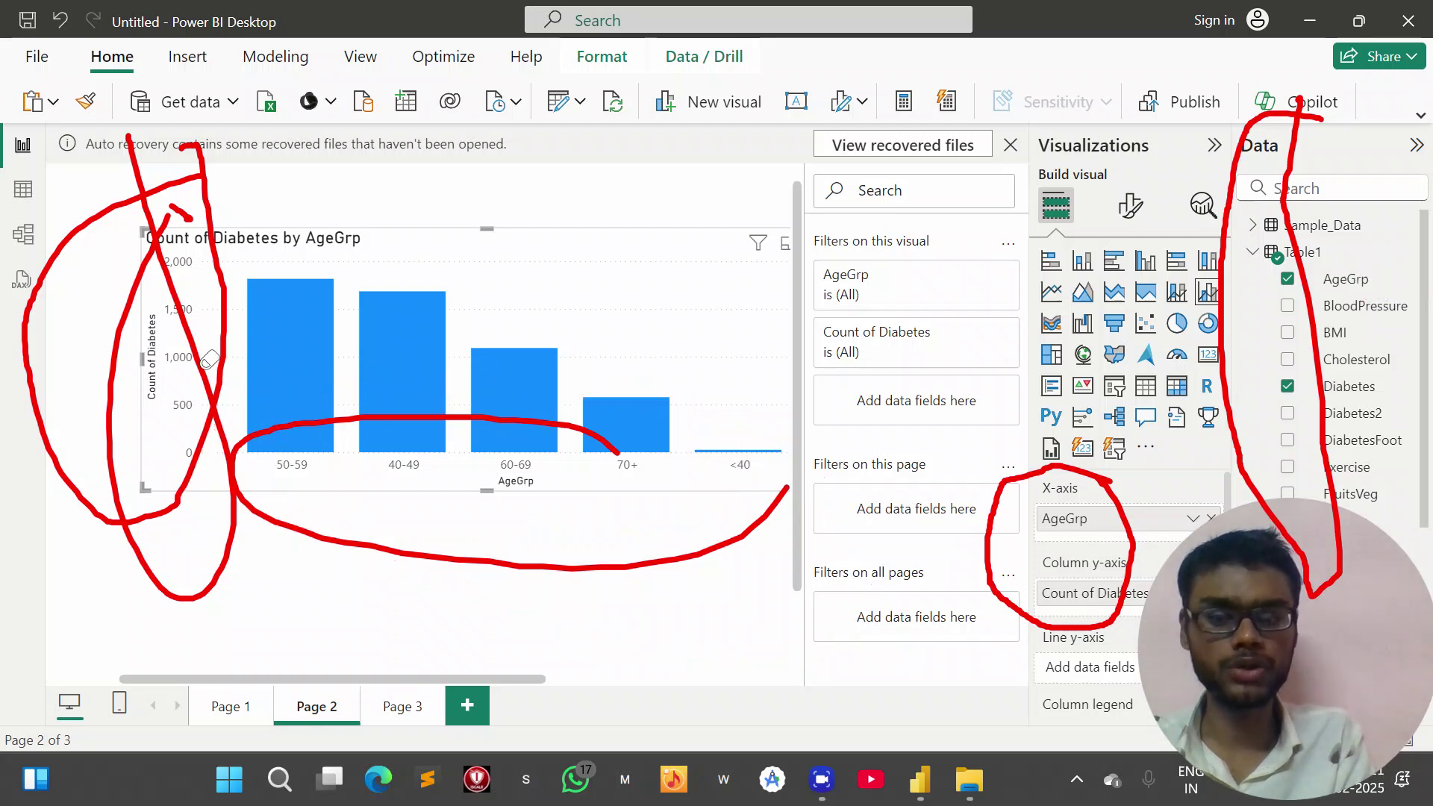
pyautogui.click(175, 348)
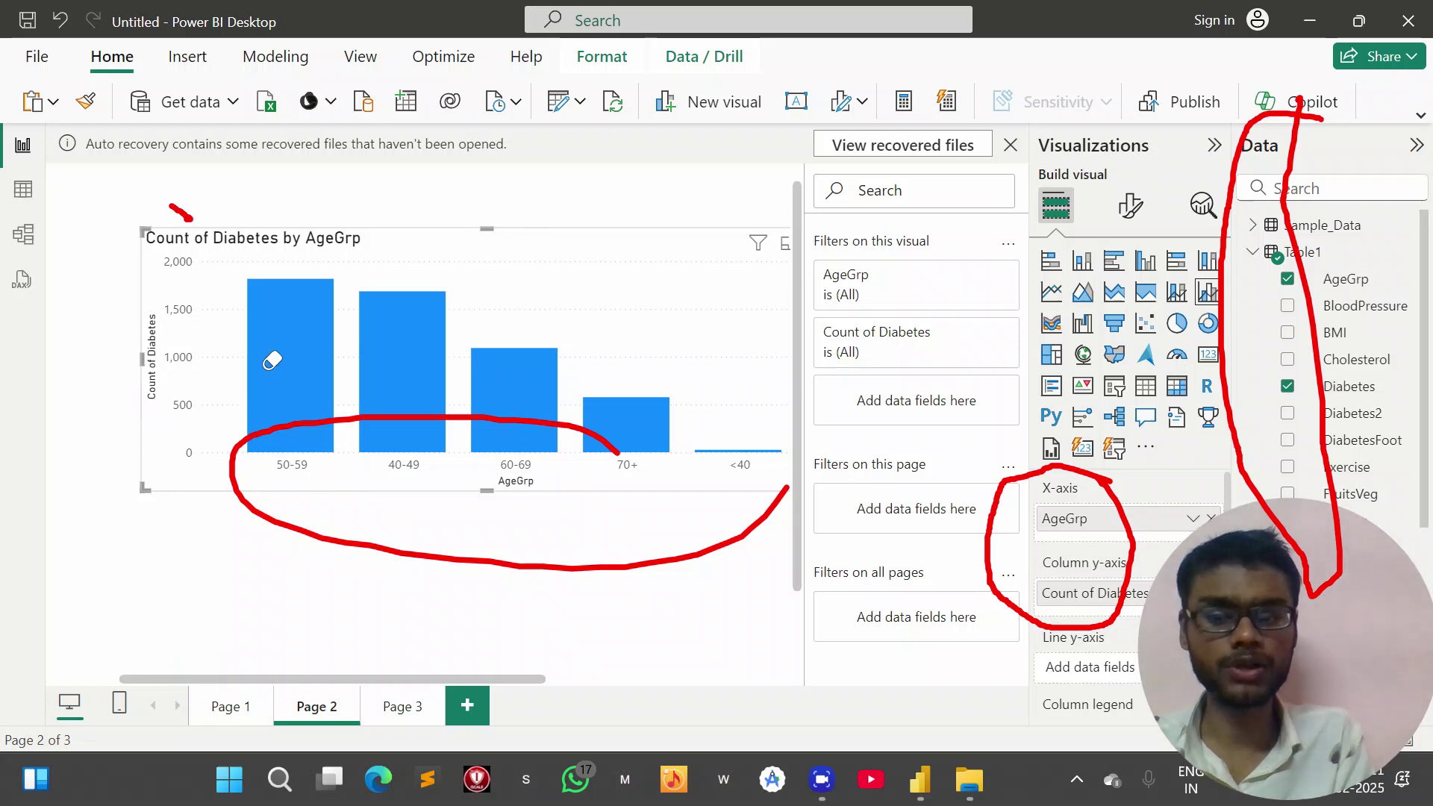
pyautogui.click(280, 446)
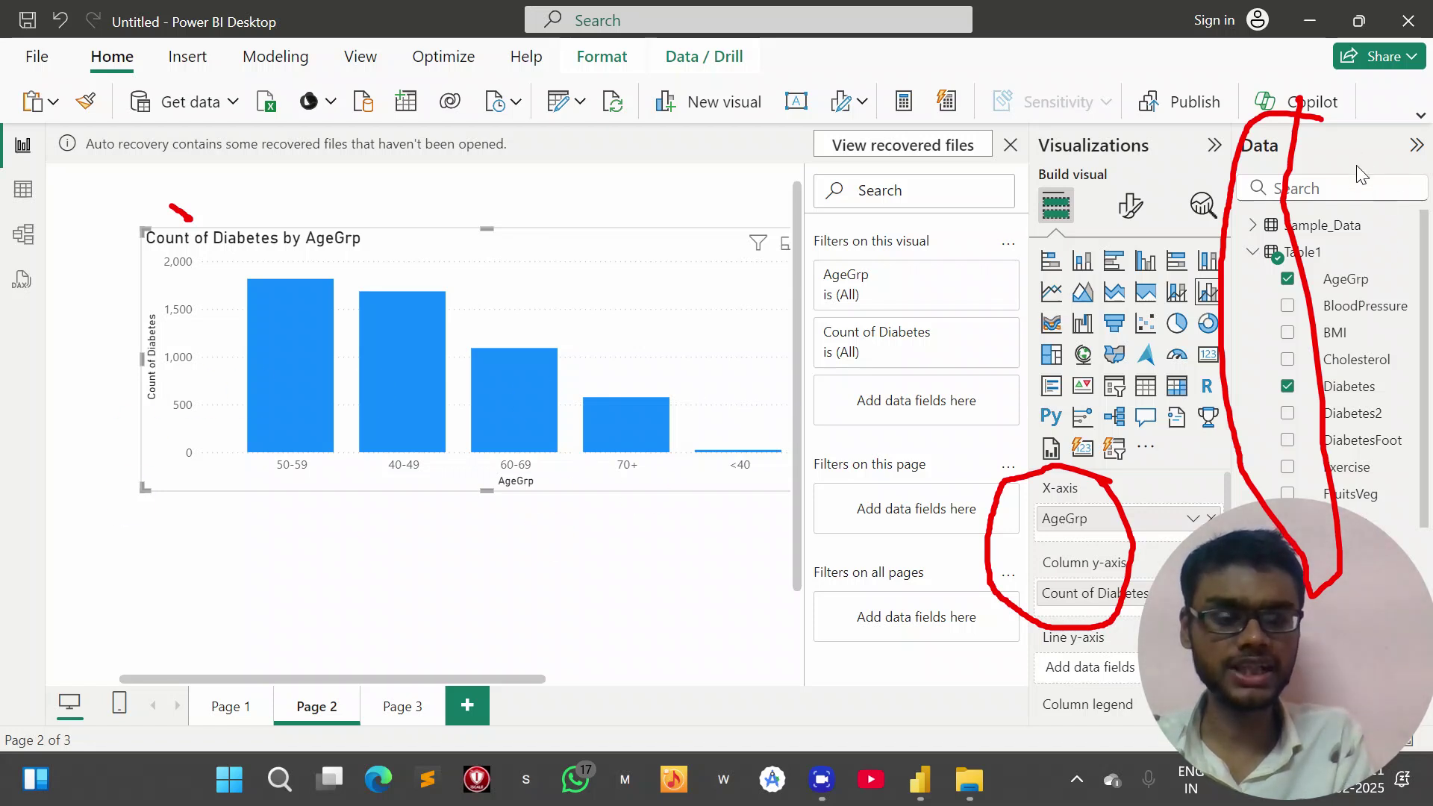
pyautogui.moveTo(670, 442)
pyautogui.mouseDown()
pyautogui.moveTo(254, 383)
pyautogui.moveTo(781, 523)
pyautogui.moveTo(852, 464)
pyautogui.mouseUp()
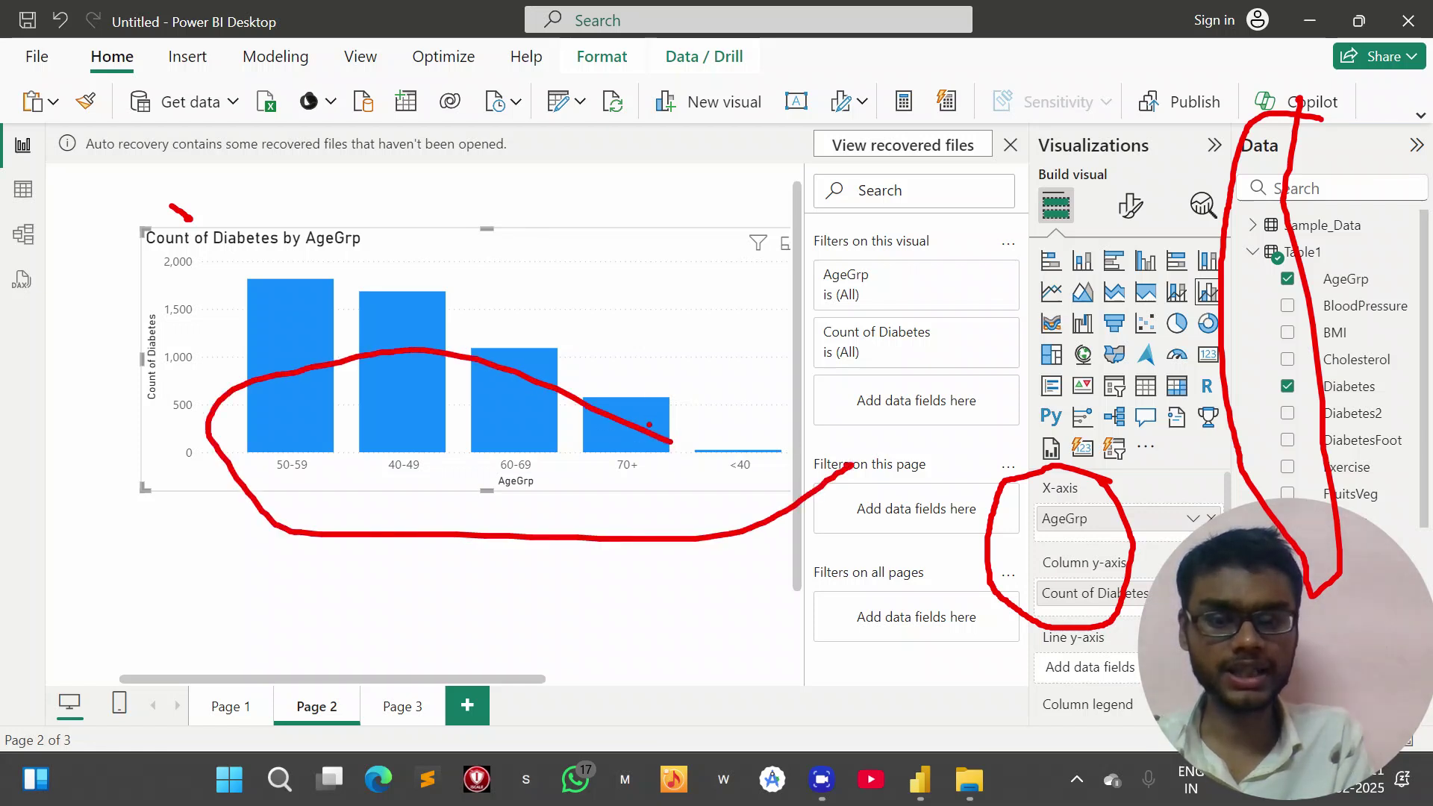
pyautogui.moveTo(655, 433); pyautogui.dragTo(754, 461)
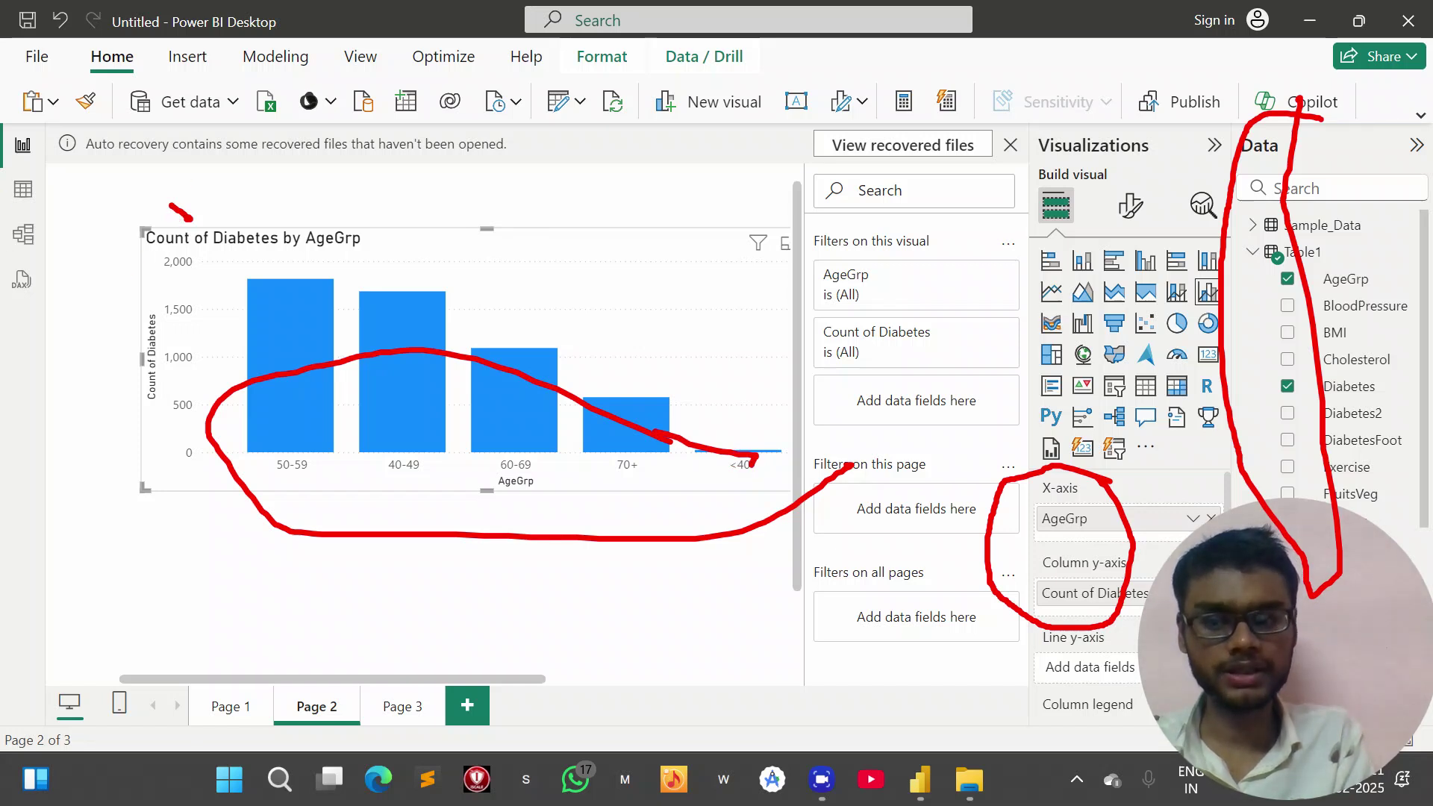
pyautogui.moveTo(171, 206)
pyautogui.mouseDown()
pyautogui.moveTo(88, 484)
pyautogui.moveTo(215, 321)
pyautogui.moveTo(189, 176)
pyautogui.moveTo(157, 239)
pyautogui.mouseUp()
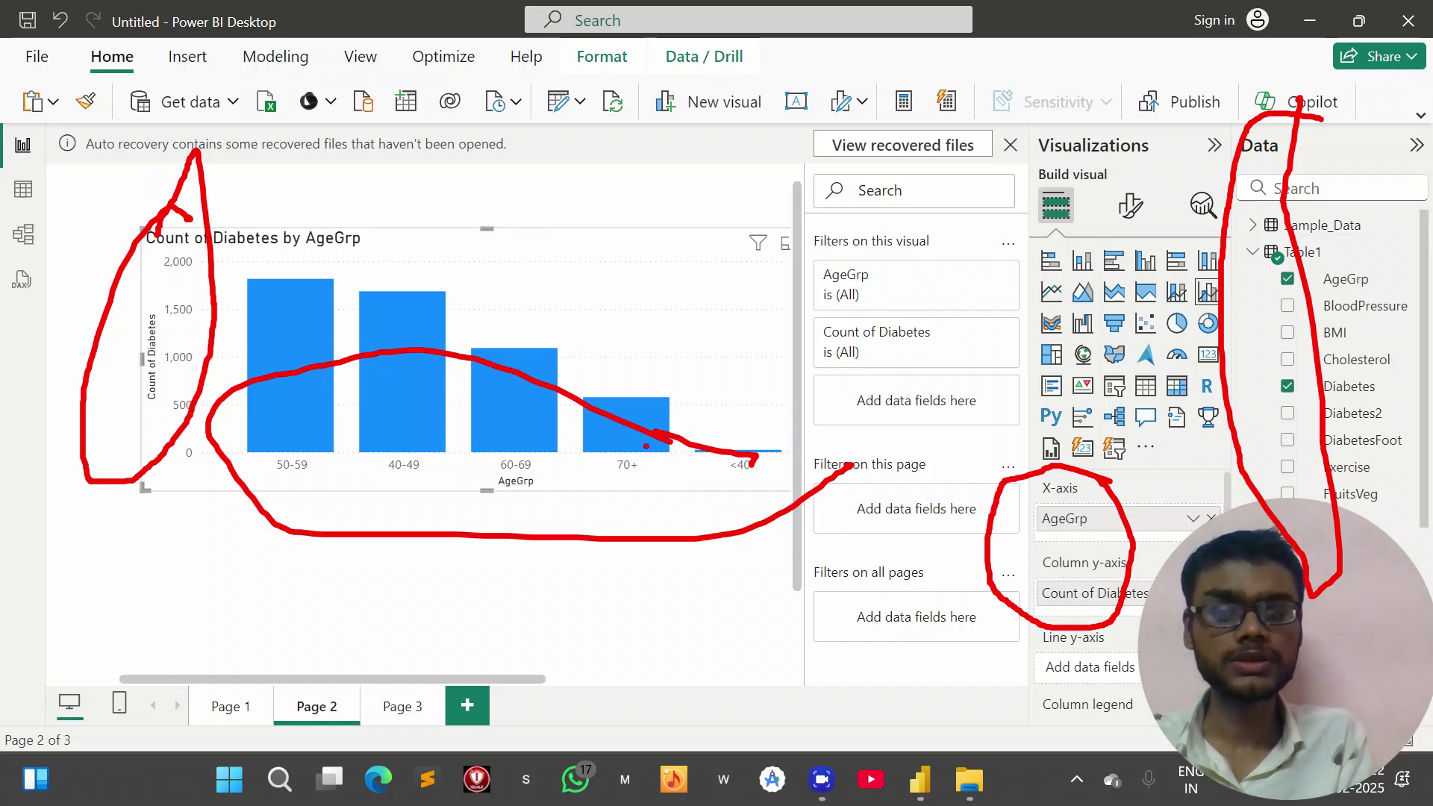
pyautogui.moveTo(633, 442)
pyautogui.mouseDown()
pyautogui.moveTo(407, 368)
pyautogui.moveTo(583, 608)
pyautogui.moveTo(598, 580)
pyautogui.mouseUp()
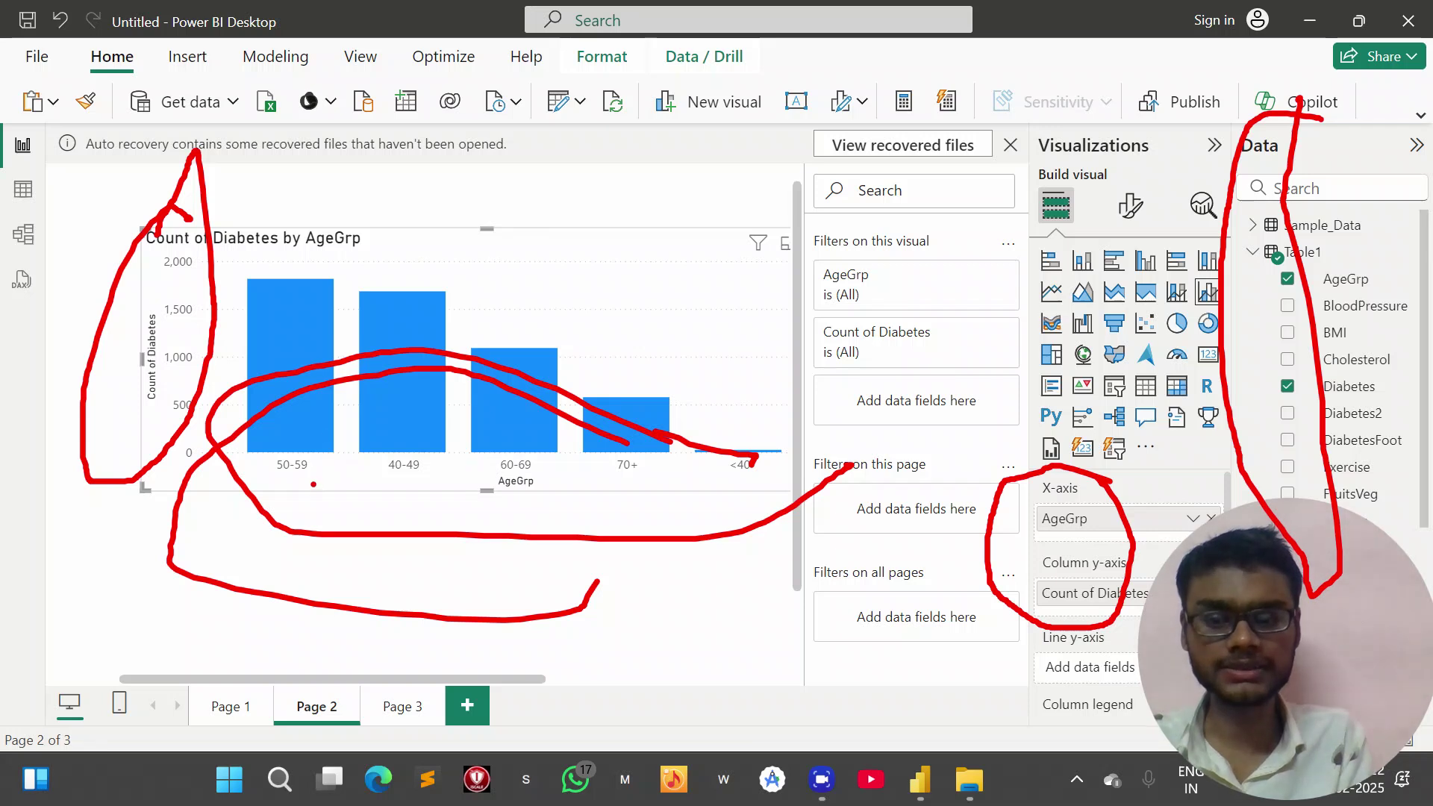
pyautogui.moveTo(314, 484)
pyautogui.mouseDown()
pyautogui.moveTo(586, 469)
pyautogui.moveTo(722, 490)
pyautogui.mouseUp()
pyautogui.moveTo(429, 496); pyautogui.dragTo(429, 537)
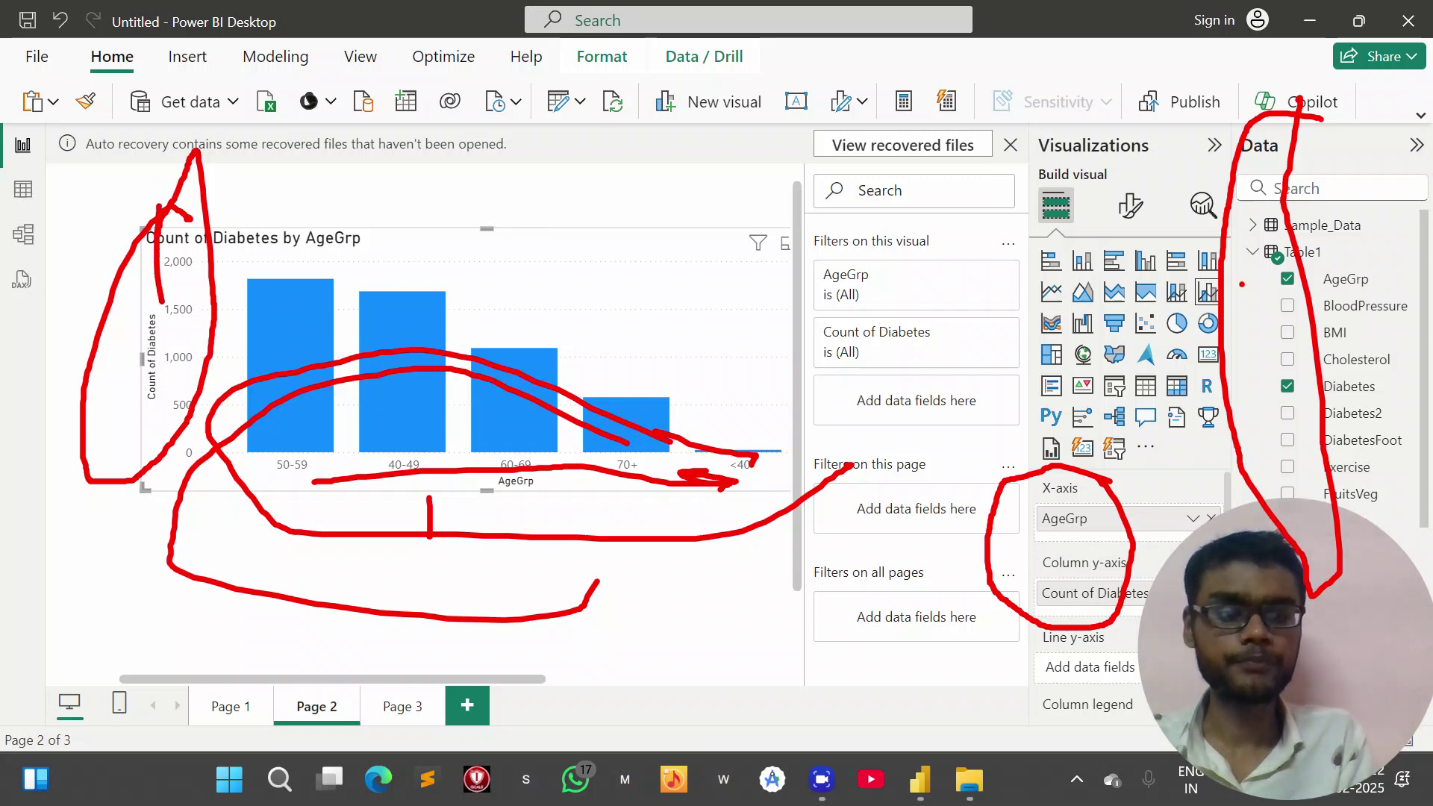
pyautogui.press('e')
pyautogui.moveTo(359, 343)
pyautogui.mouseDown()
pyautogui.moveTo(153, 284)
pyautogui.moveTo(199, 224)
pyautogui.moveTo(185, 213)
pyautogui.mouseUp()
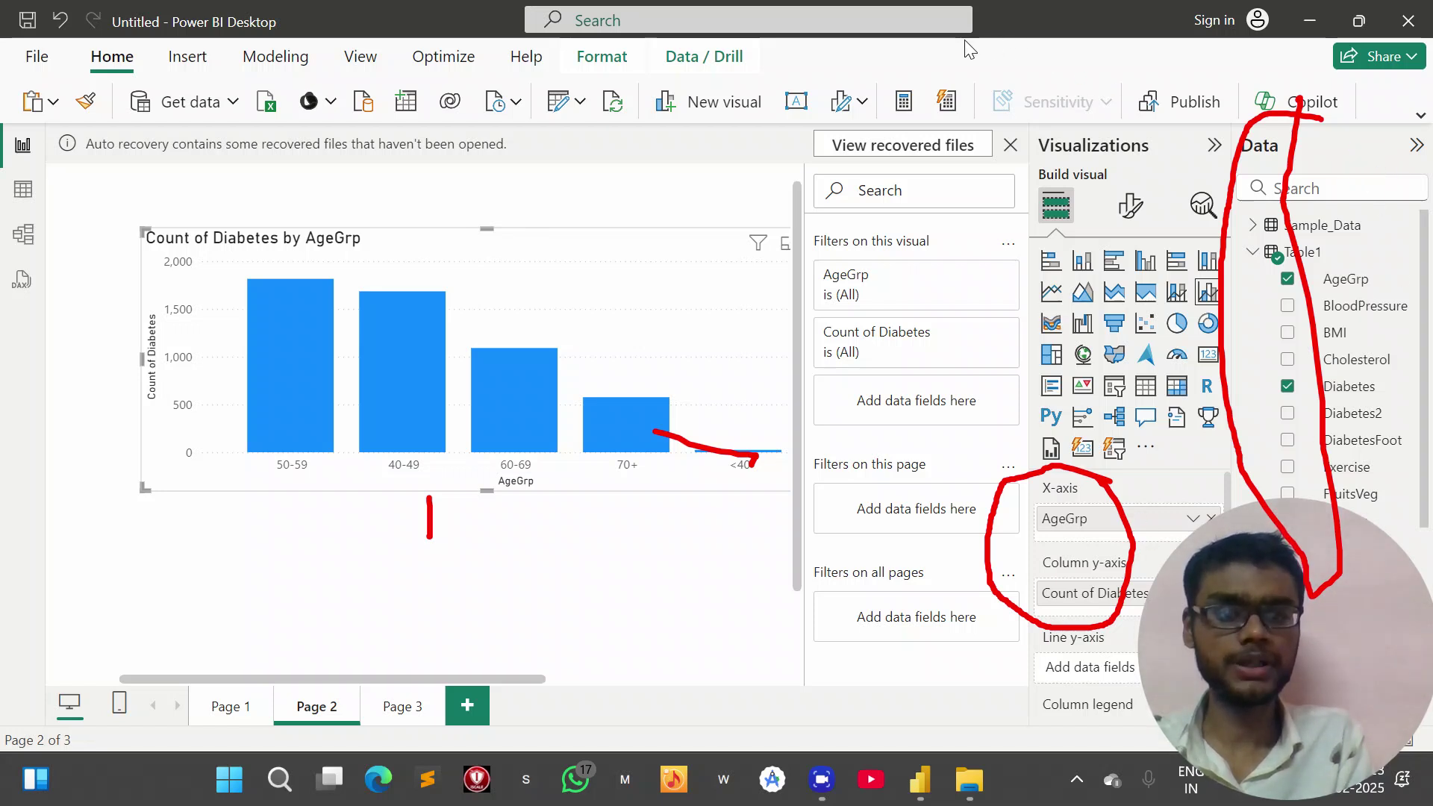
pyautogui.press('e')
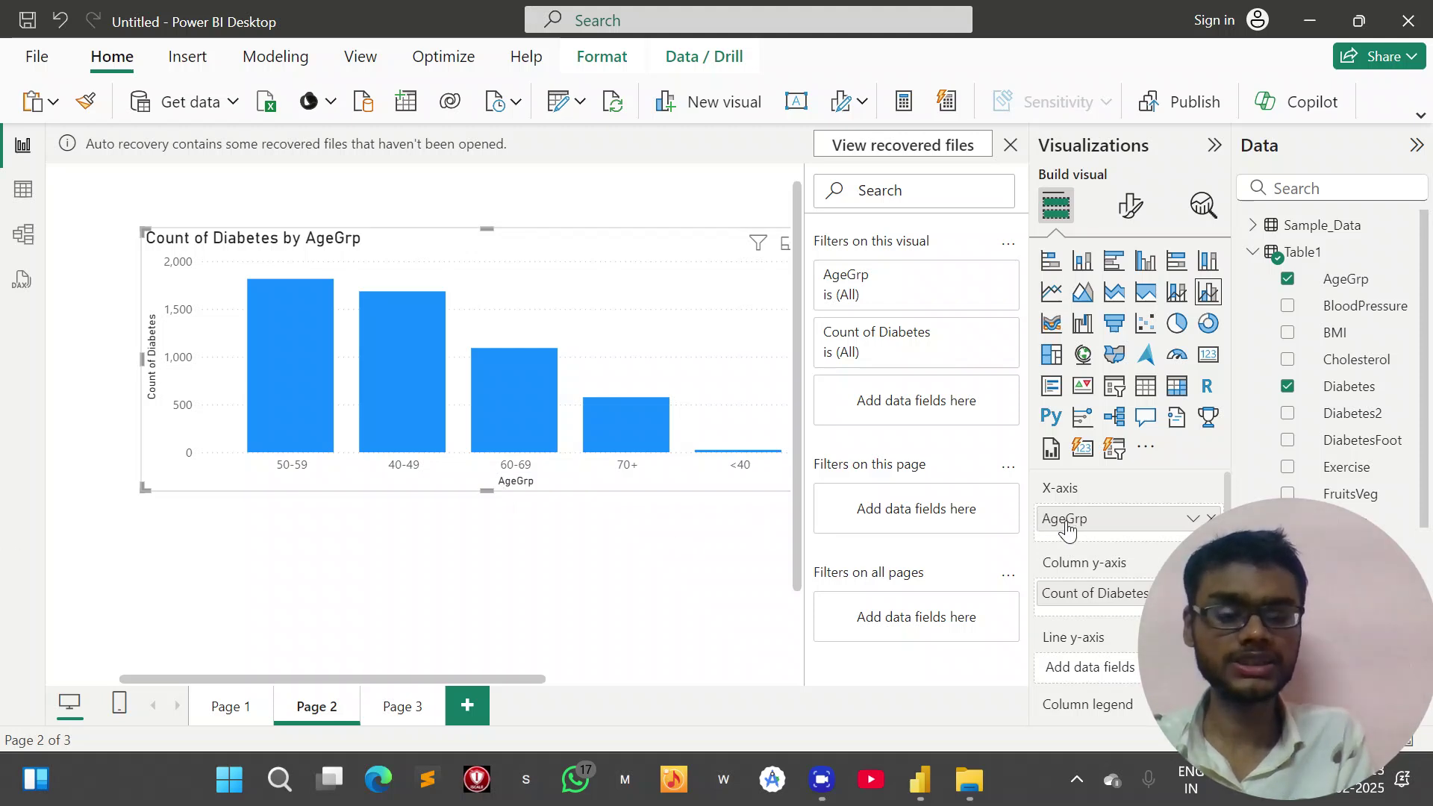
# - Try the Count (Distinct) aggregation for Diabetes on the column y-axis, and return the field to Count
pyautogui.scroll(-1, 1085, 535)
pyautogui.scroll(-1, 1084, 535)
pyautogui.scroll(2, 1087, 542)
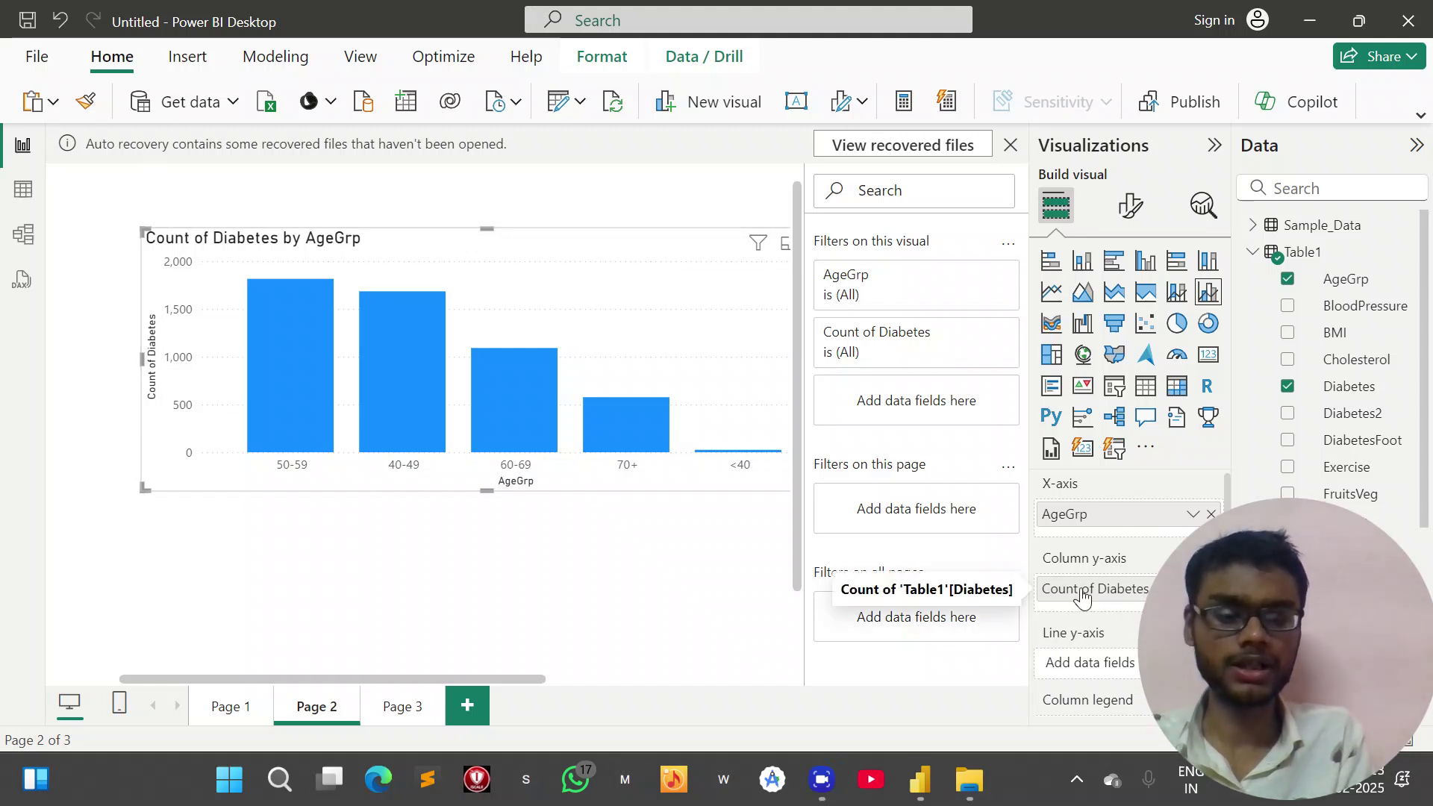
pyautogui.scroll(-1, 1091, 597)
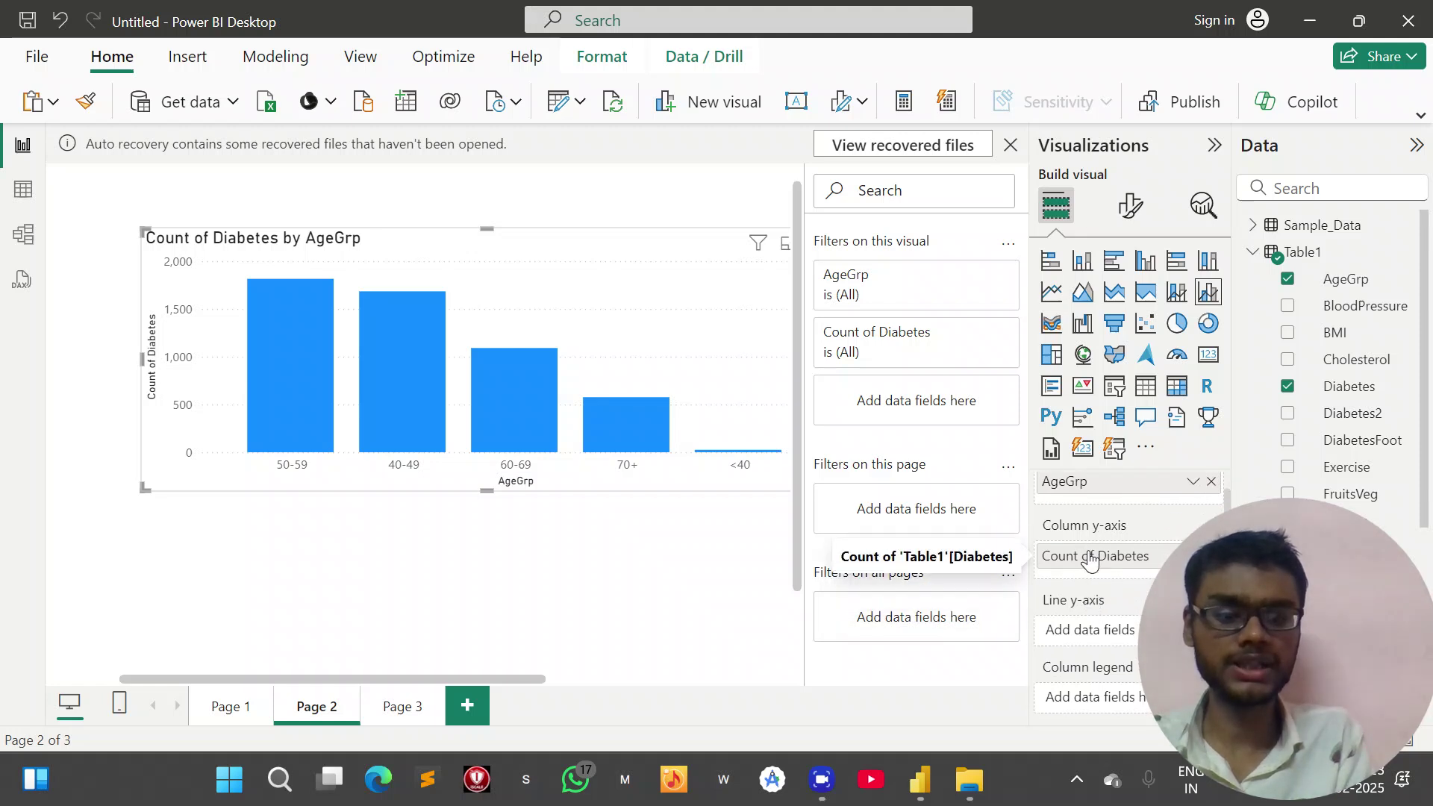
pyautogui.scroll(-1, 1090, 558)
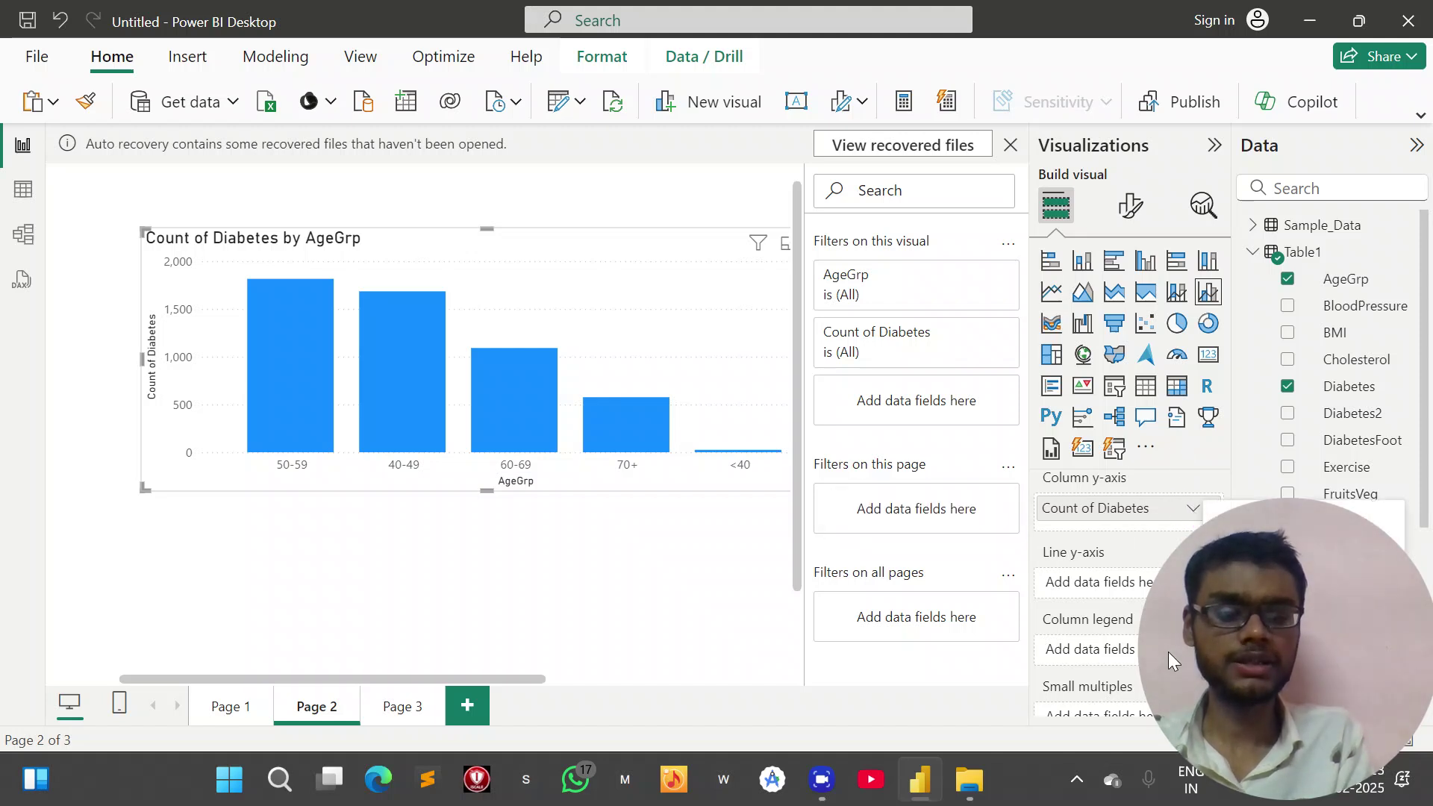
pyautogui.click(1194, 508)
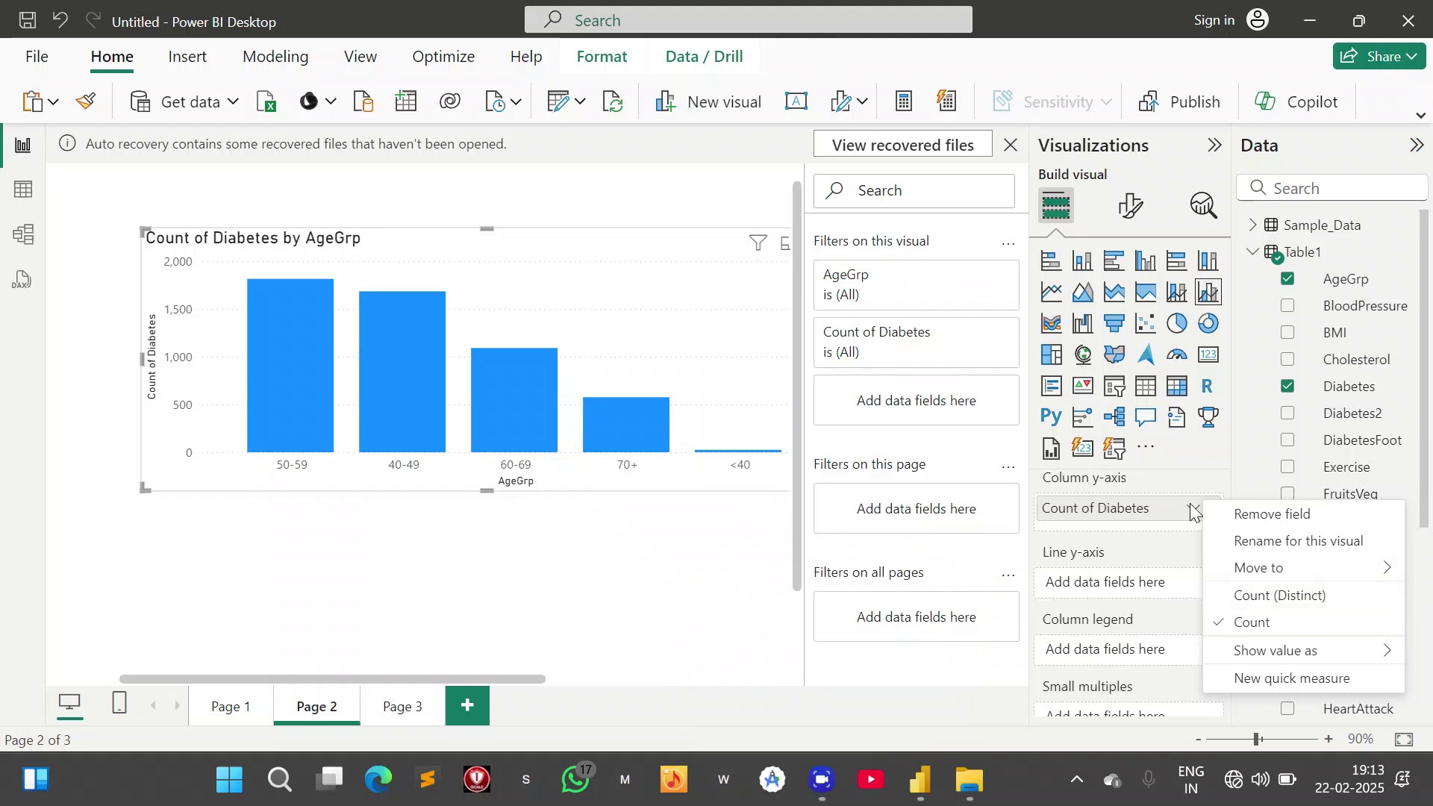
pyautogui.click(1287, 605)
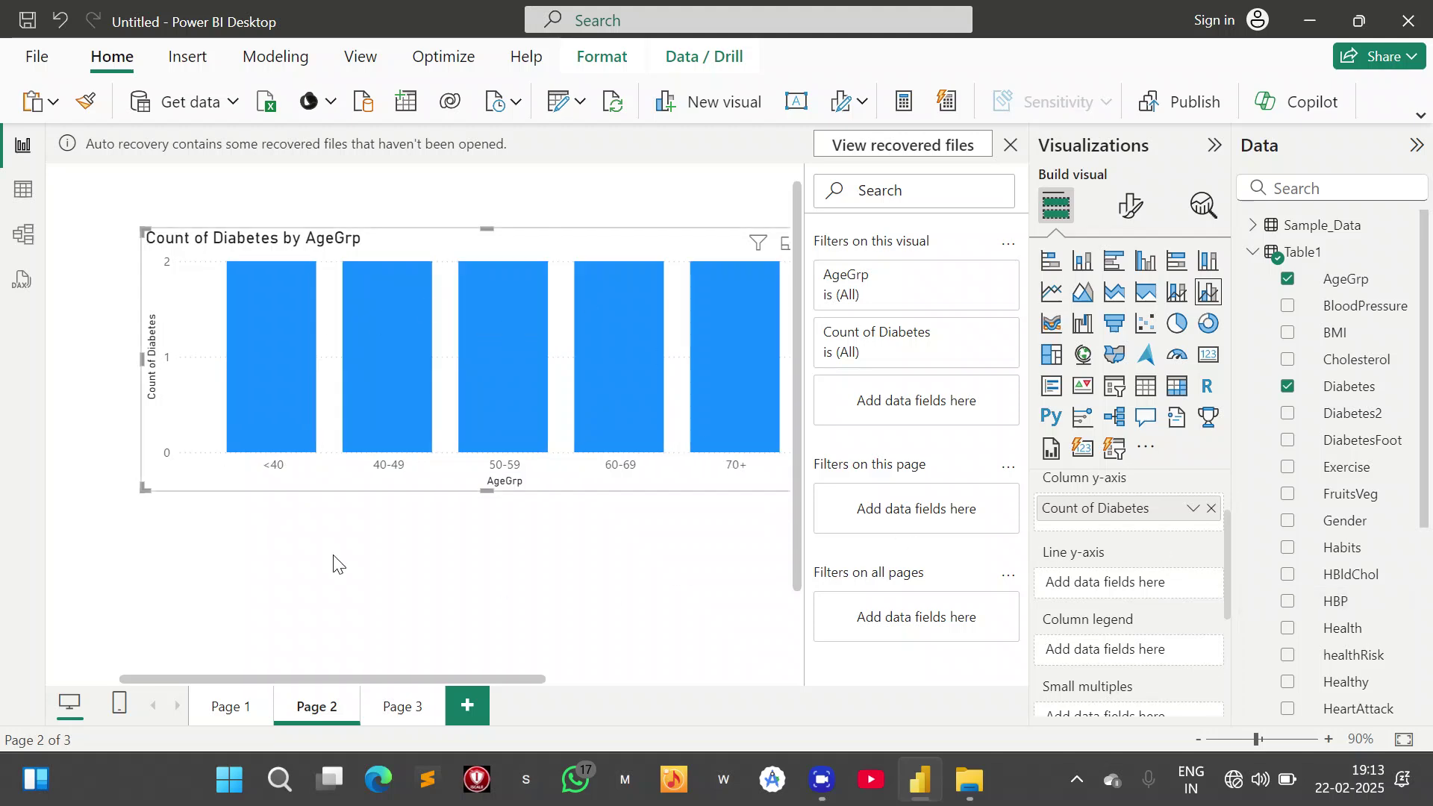
pyautogui.click(1191, 508)
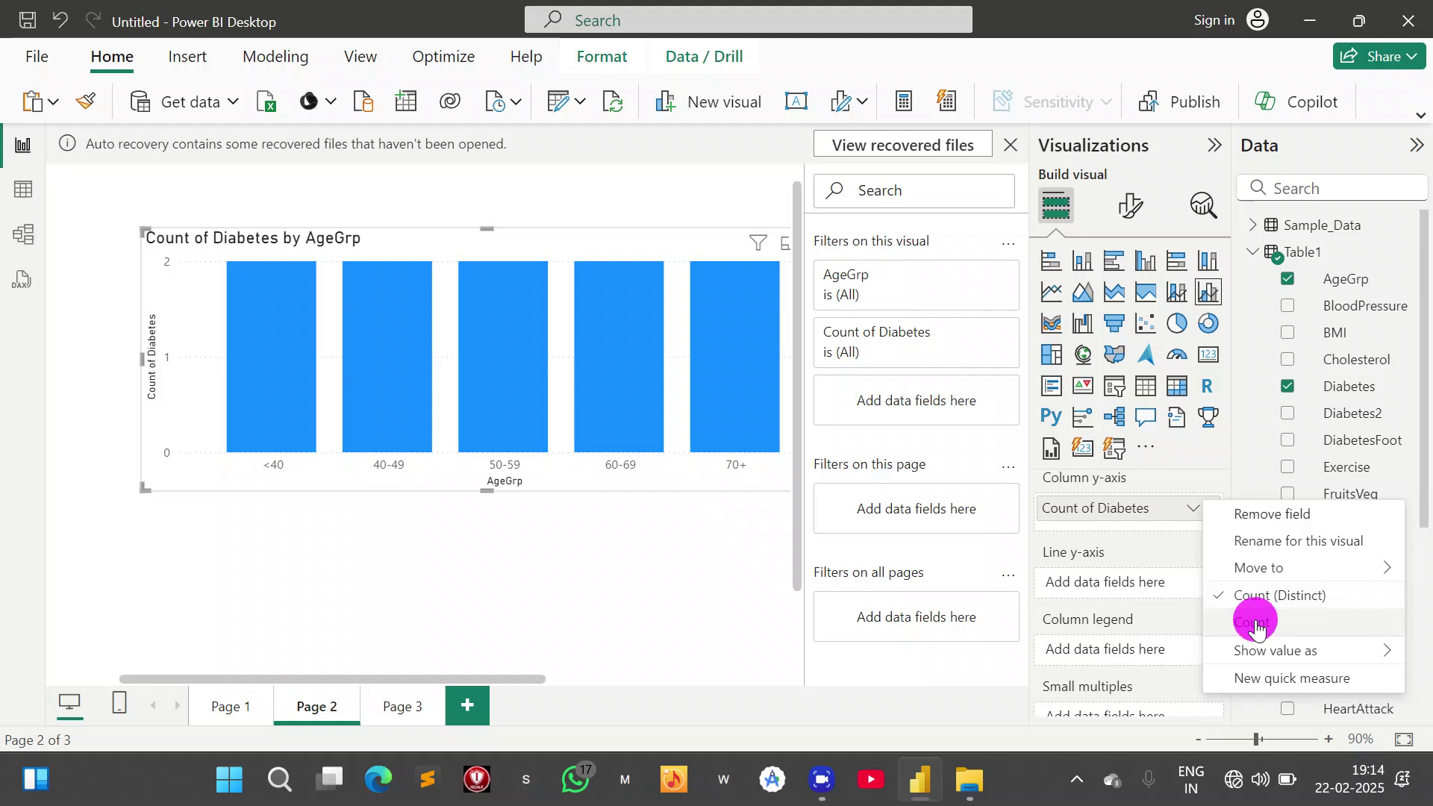
pyautogui.click(1254, 622)
# - Review the AgeGrp field options on the X-axis and the remaining wells, from Line y-axis and Column legend to Tooltips and Drill through
pyautogui.scroll(2, 1131, 573)
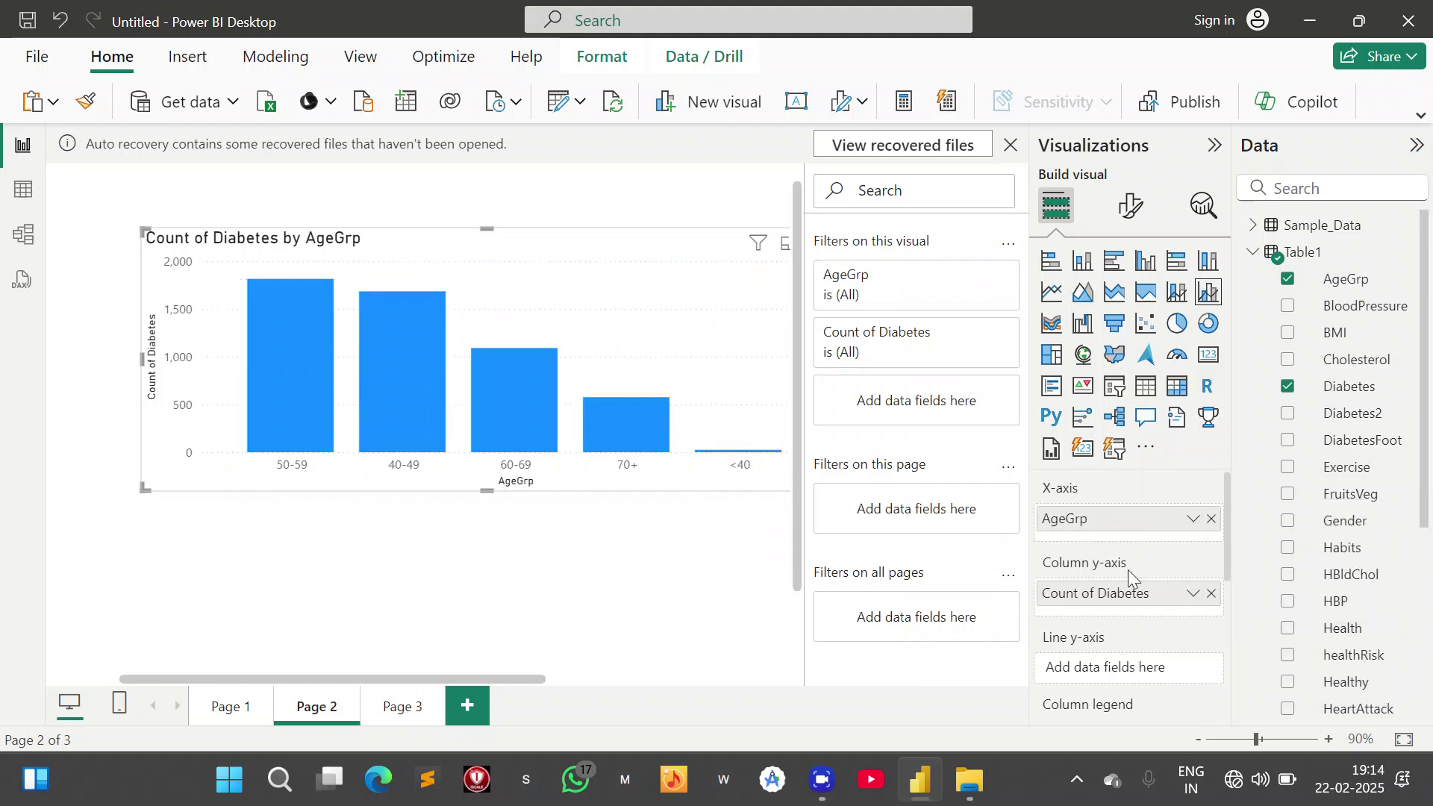
pyautogui.click(1193, 519)
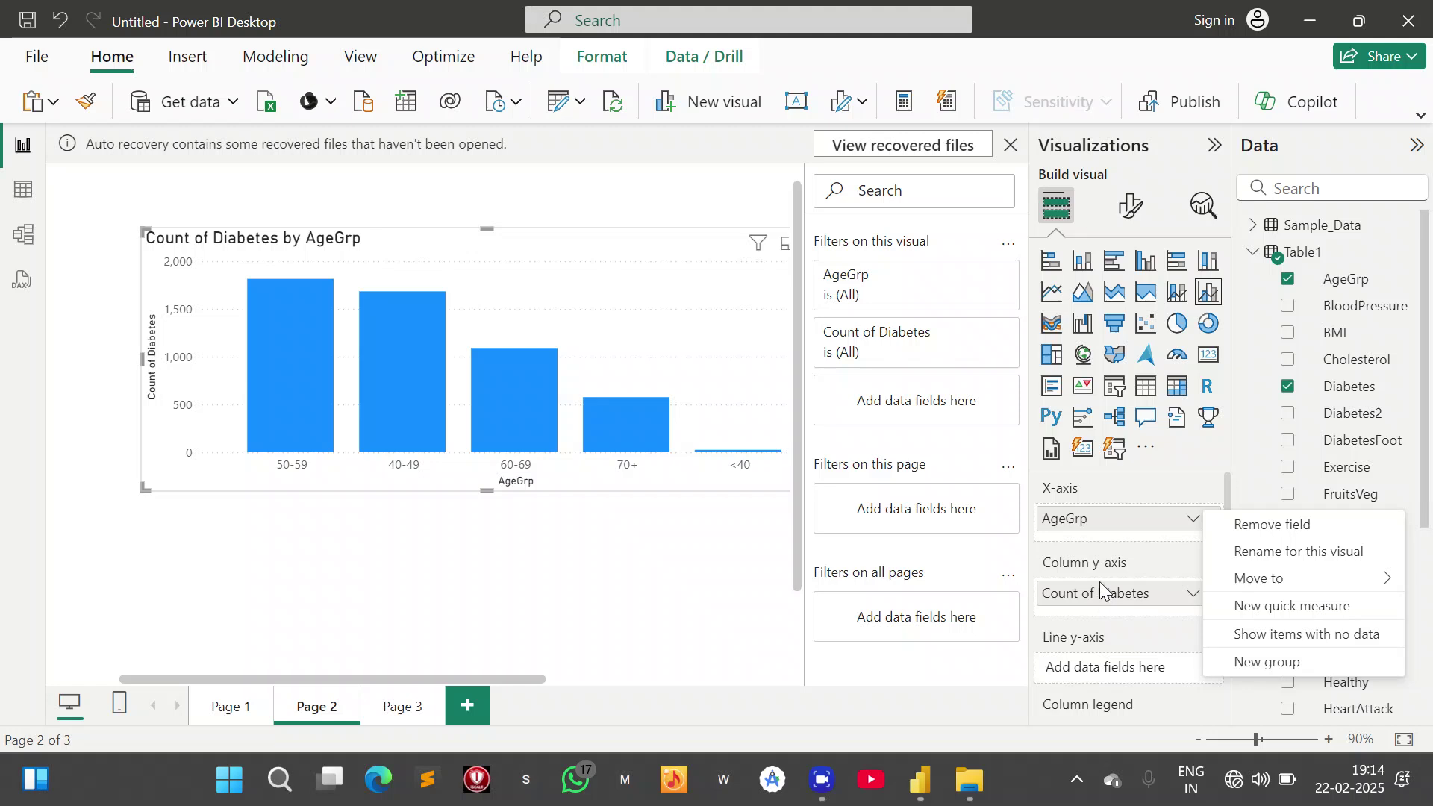
pyautogui.click(1085, 629)
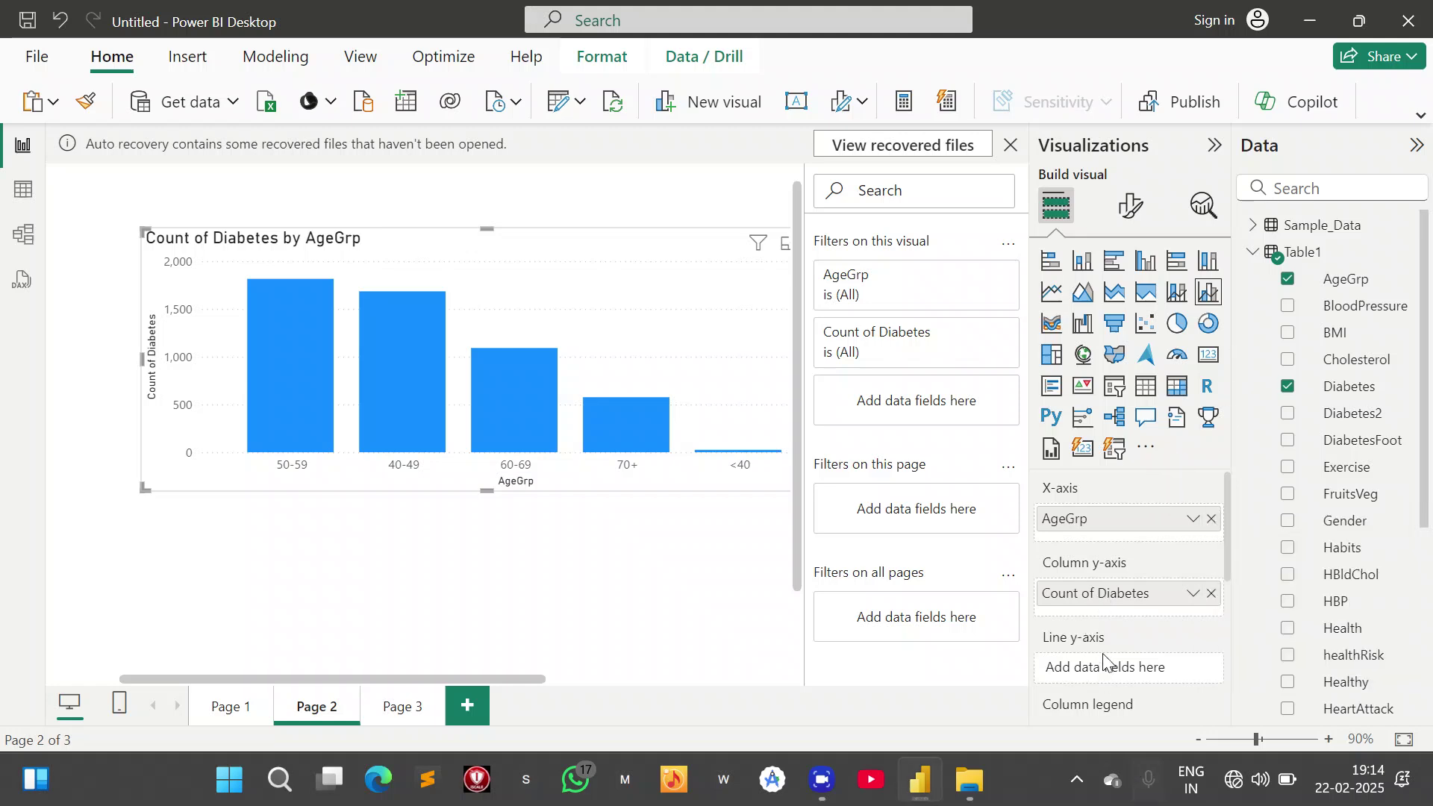
pyautogui.scroll(-3, 1104, 655)
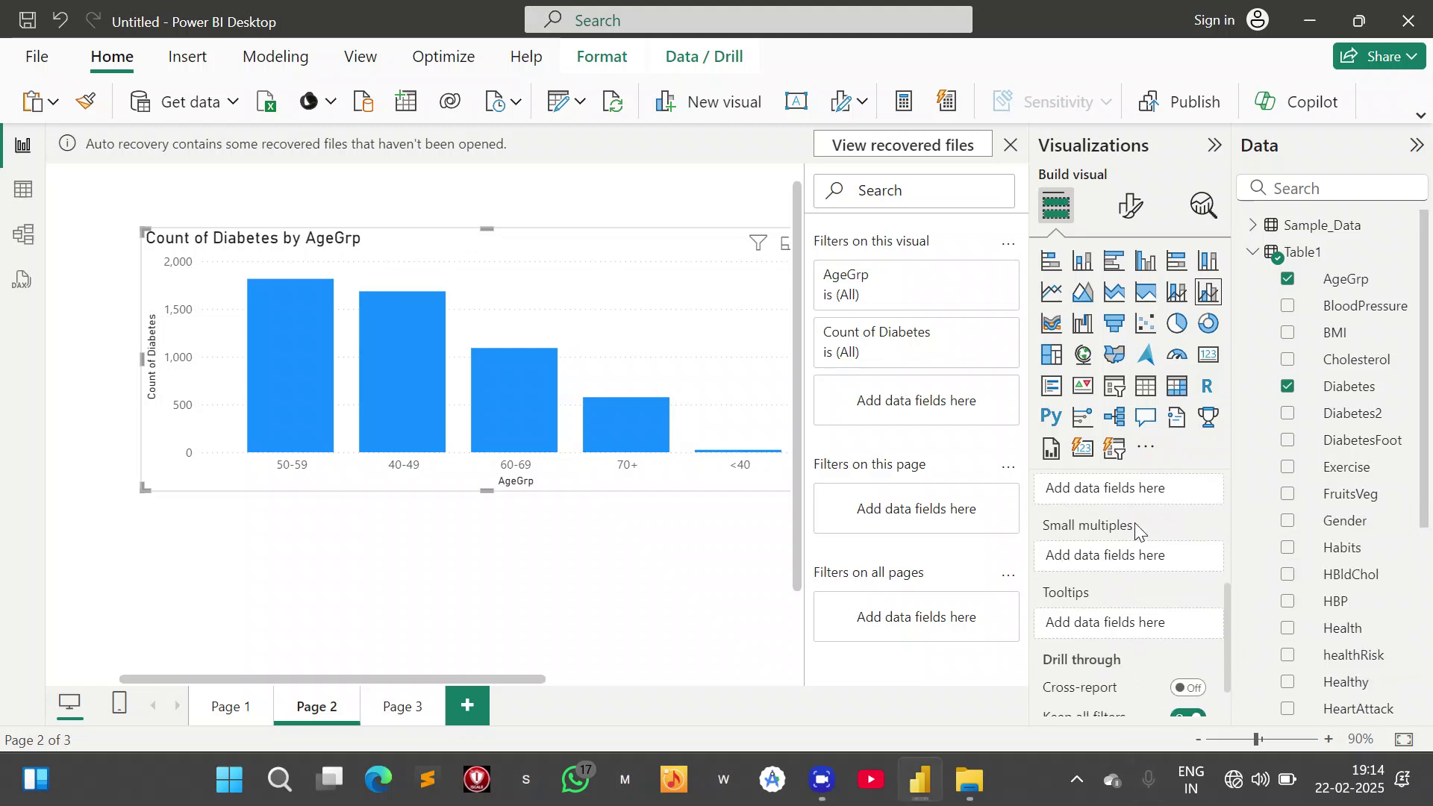
pyautogui.scroll(1, 1126, 532)
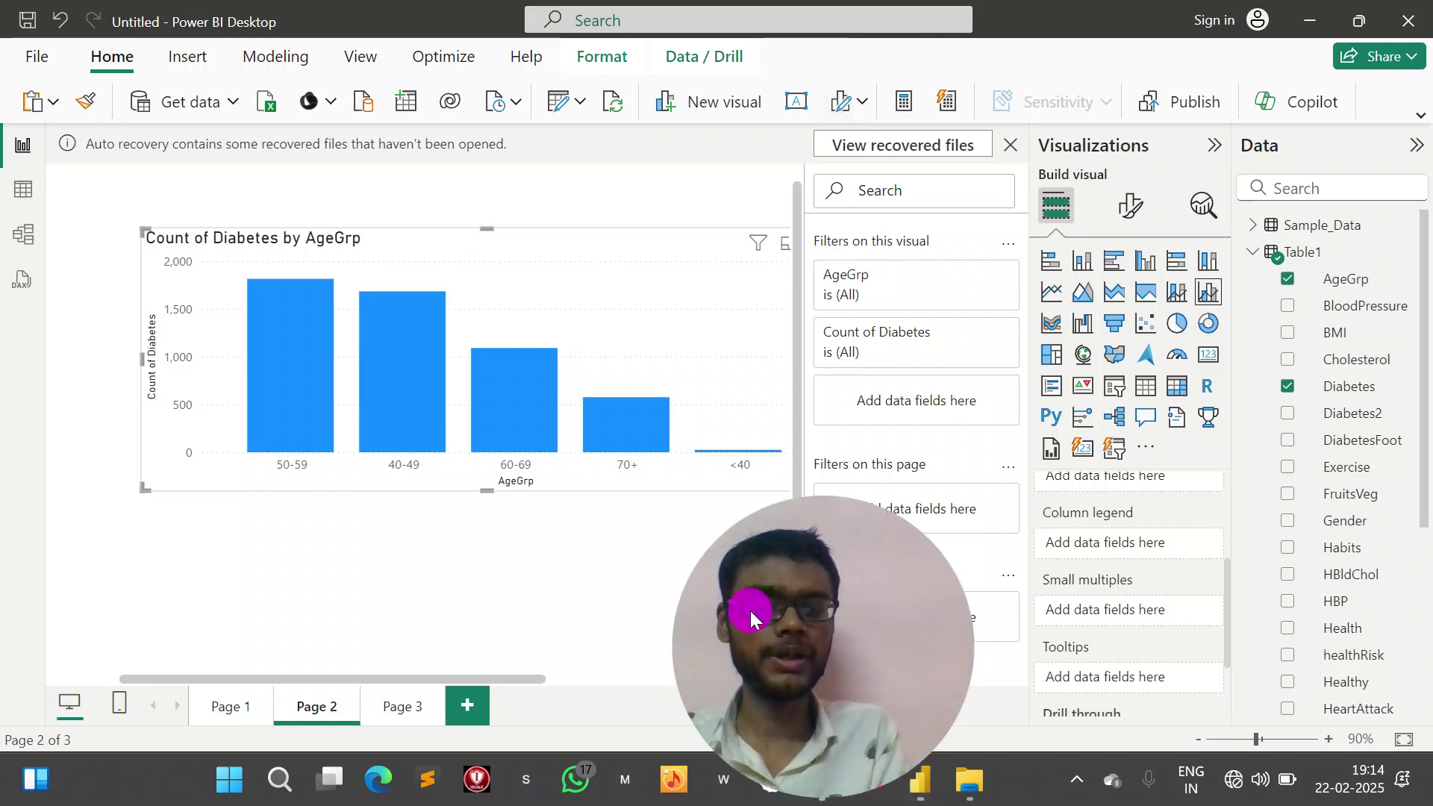
pyautogui.moveTo(750, 611); pyautogui.dragTo(555, 571)
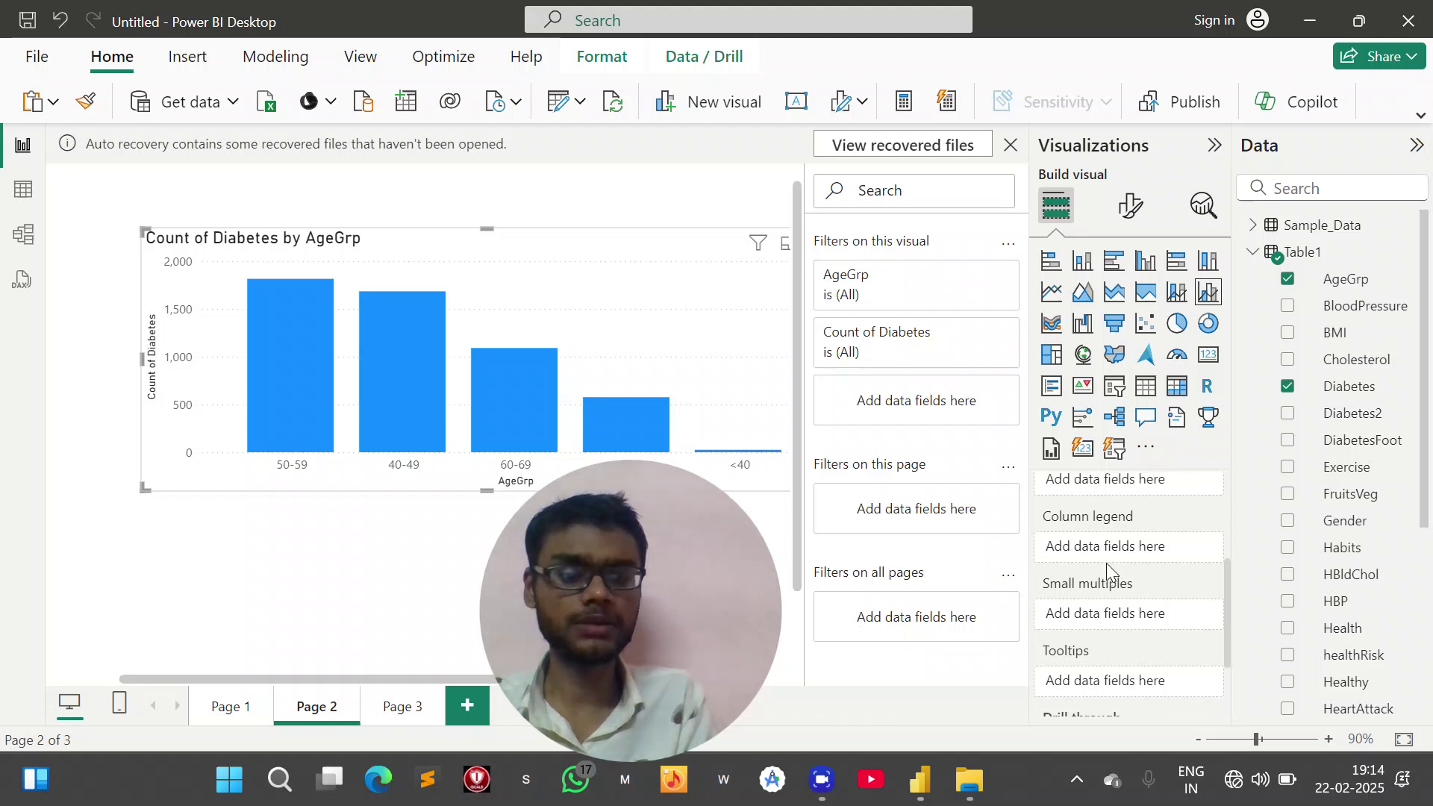
pyautogui.scroll(-2, 1108, 570)
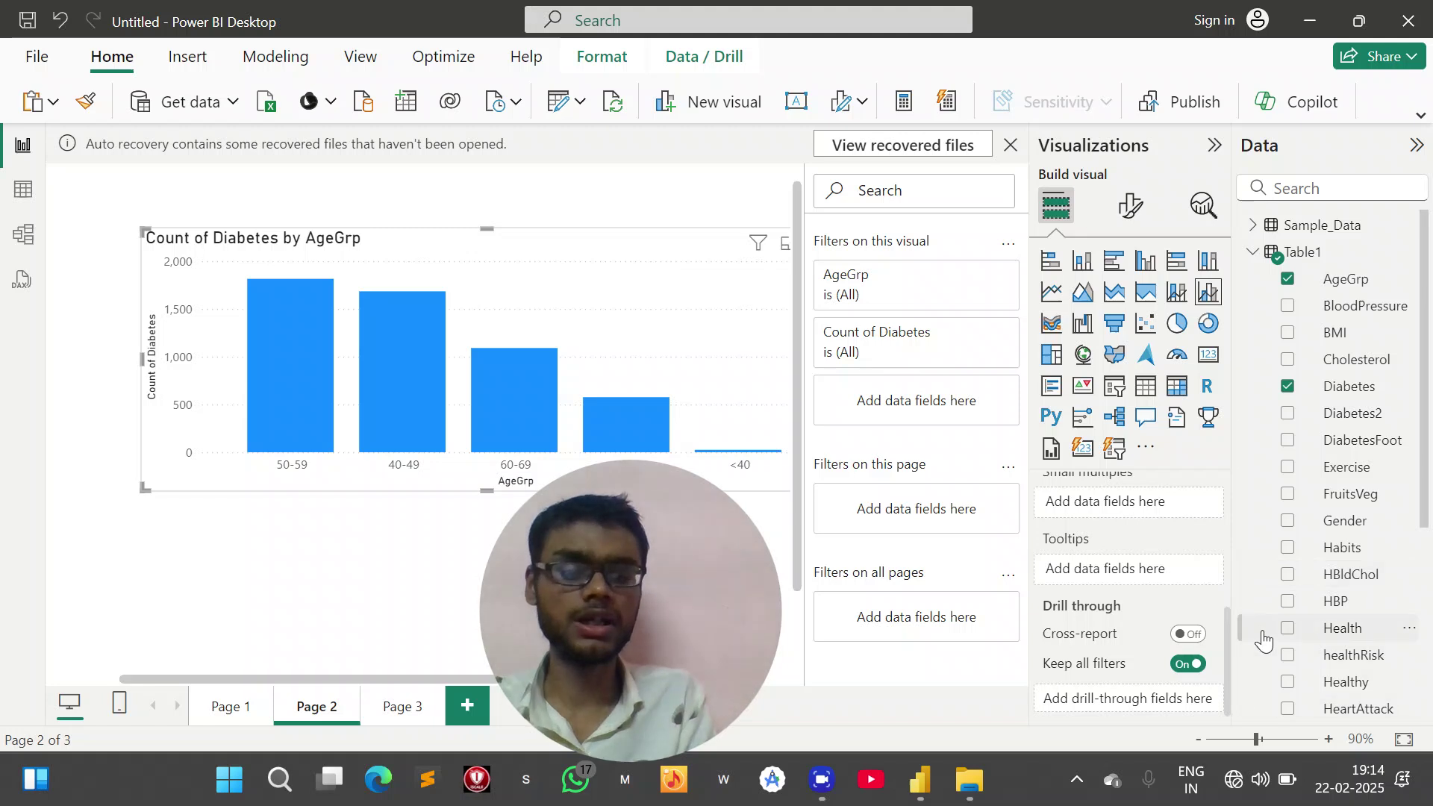
pyautogui.scroll(5, 1097, 642)
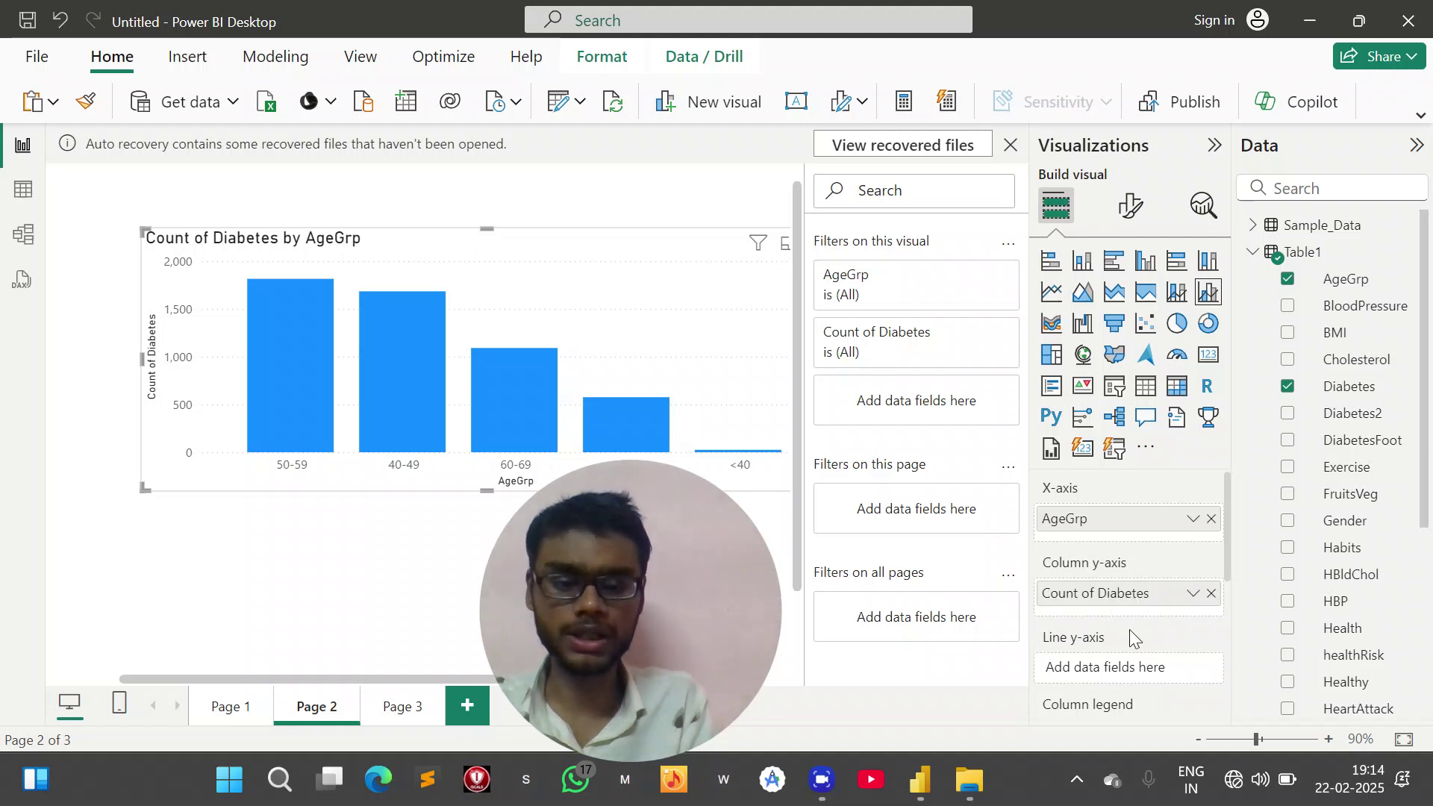
pyautogui.scroll(-4, 1129, 640)
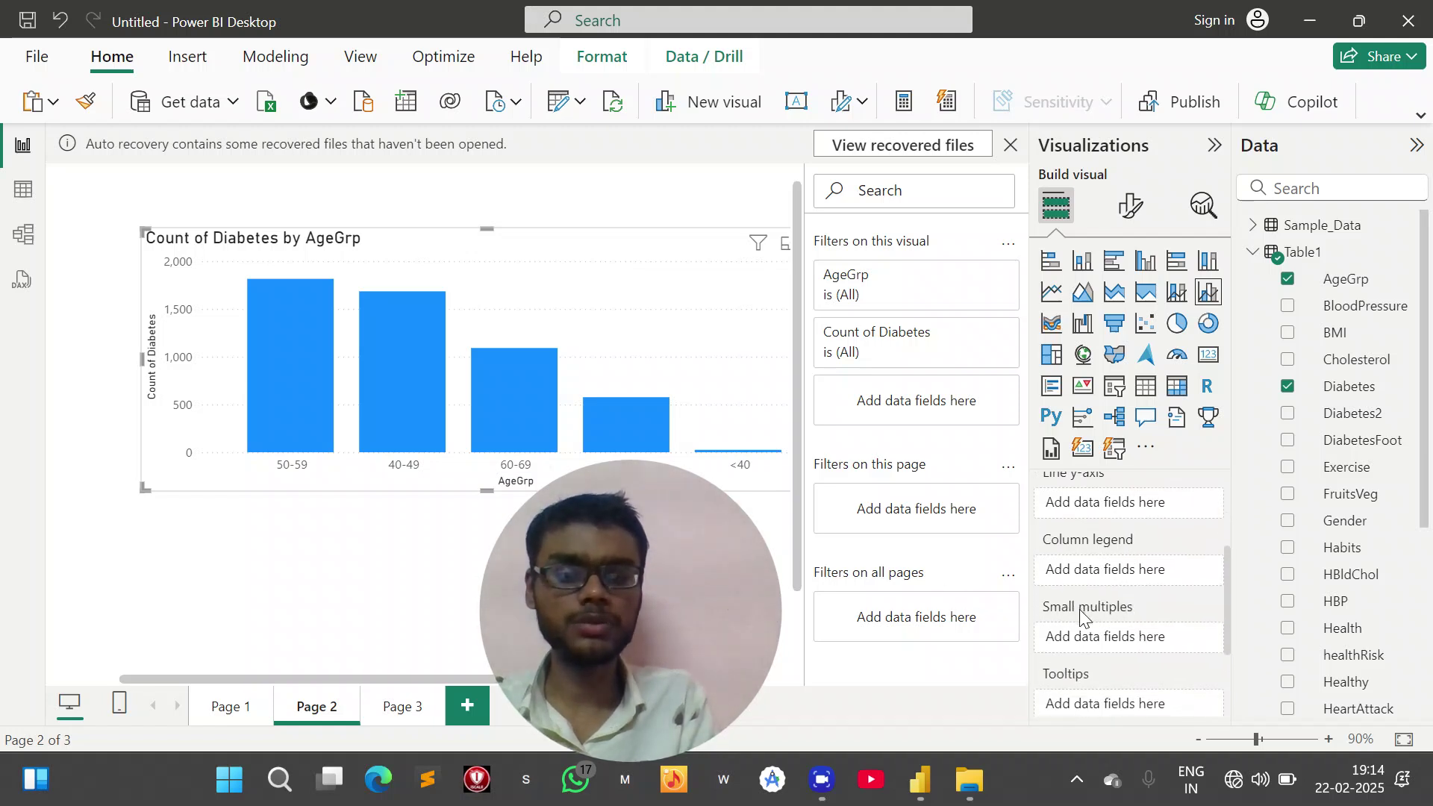
pyautogui.scroll(-1, 1084, 615)
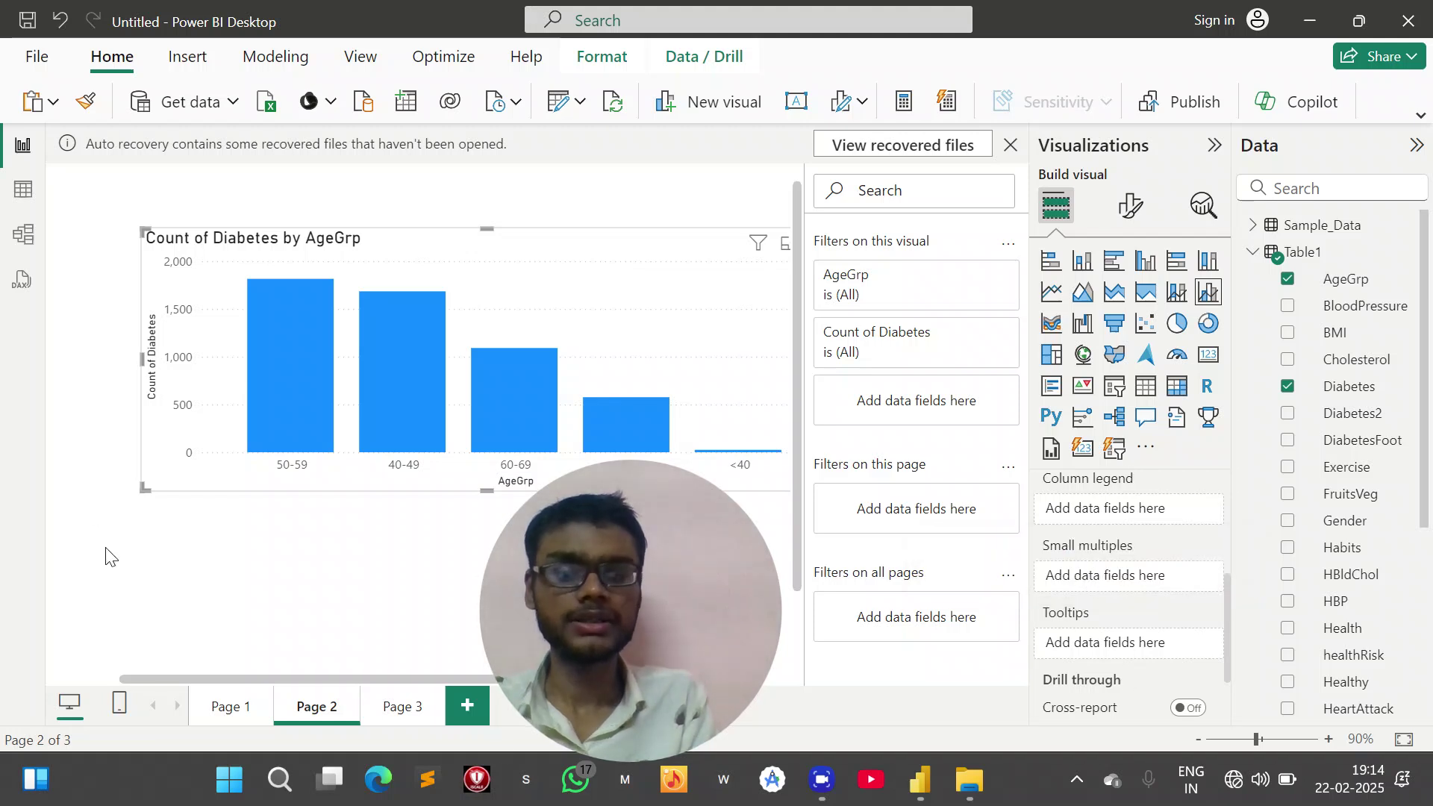
# - Move the column chart up and left toward the page's upper-left corner
pyautogui.moveTo(509, 351); pyautogui.dragTo(394, 261)
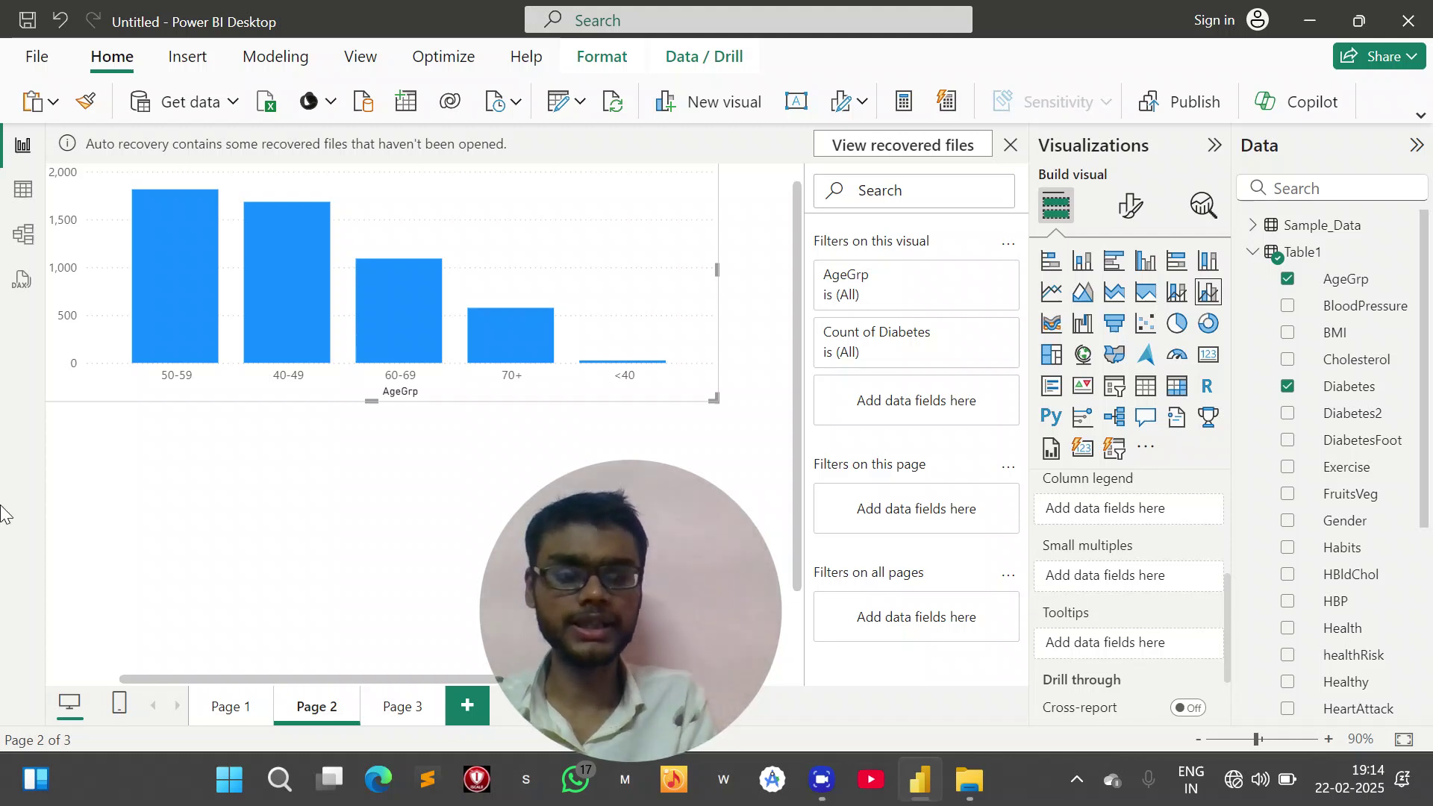
# - Try the BMI field as the chart's column legend and in Small multiples, and remove it from the visual
pyautogui.click(1287, 336)
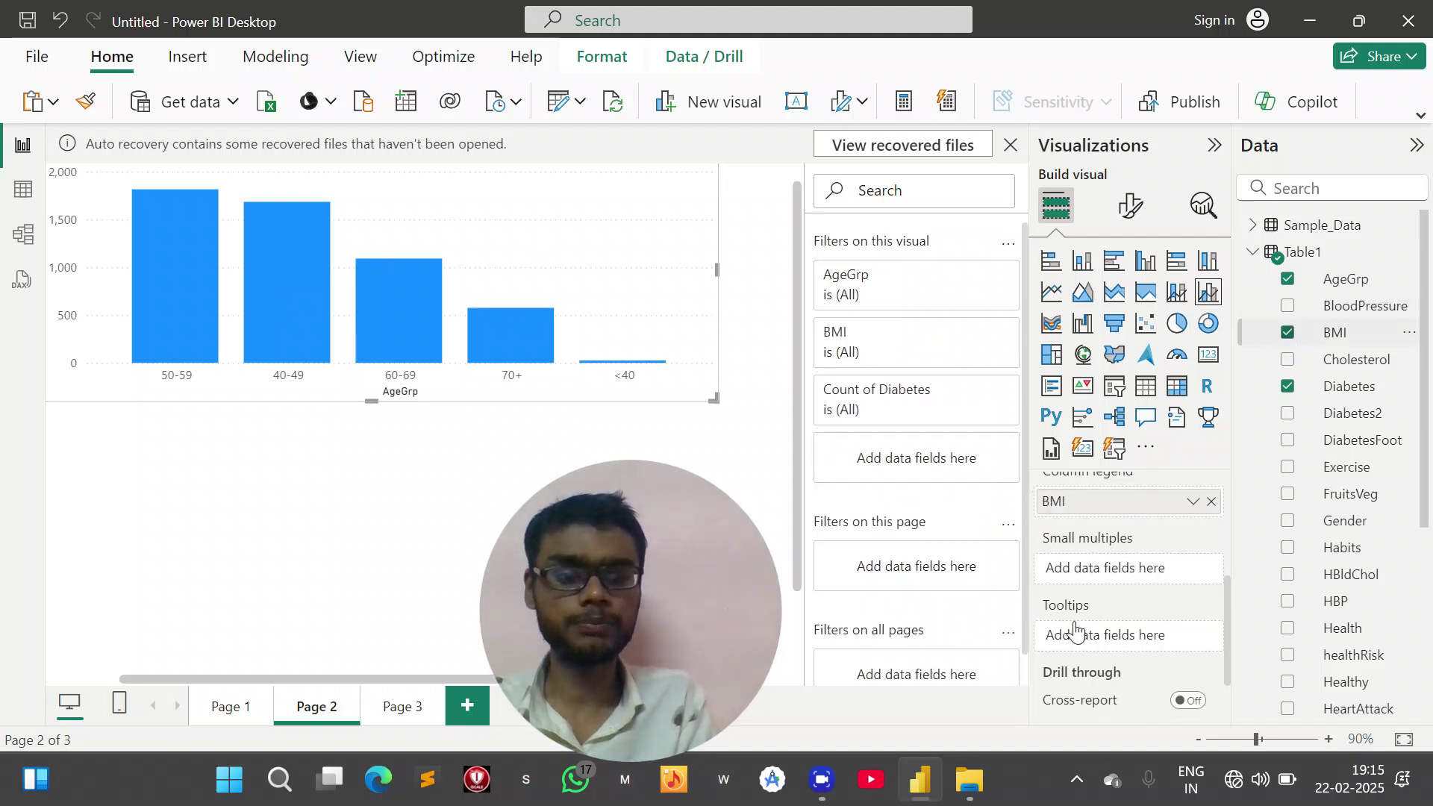
pyautogui.scroll(2, 1086, 591)
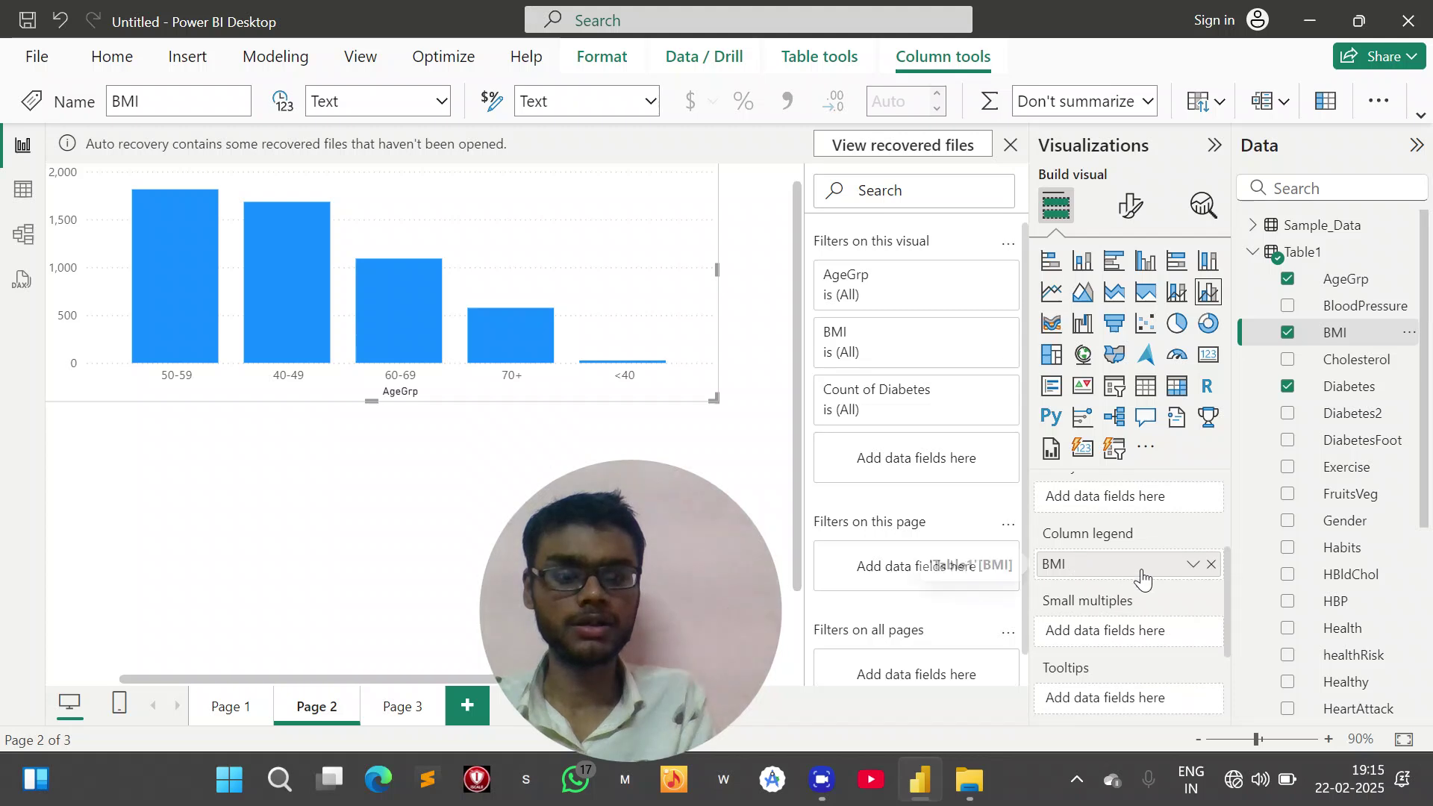
pyautogui.moveTo(1116, 574); pyautogui.dragTo(1113, 640)
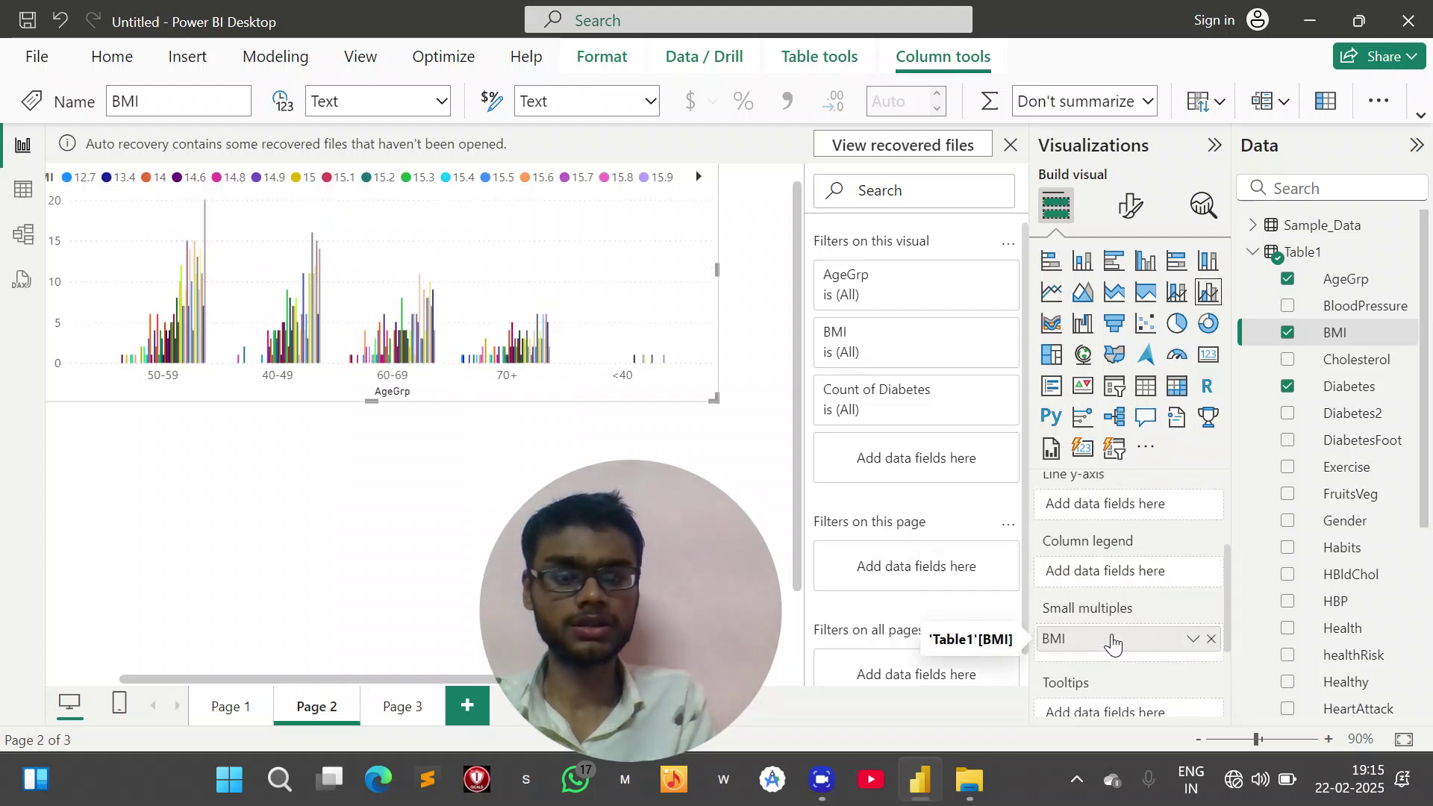
pyautogui.scroll(-1, 1100, 660)
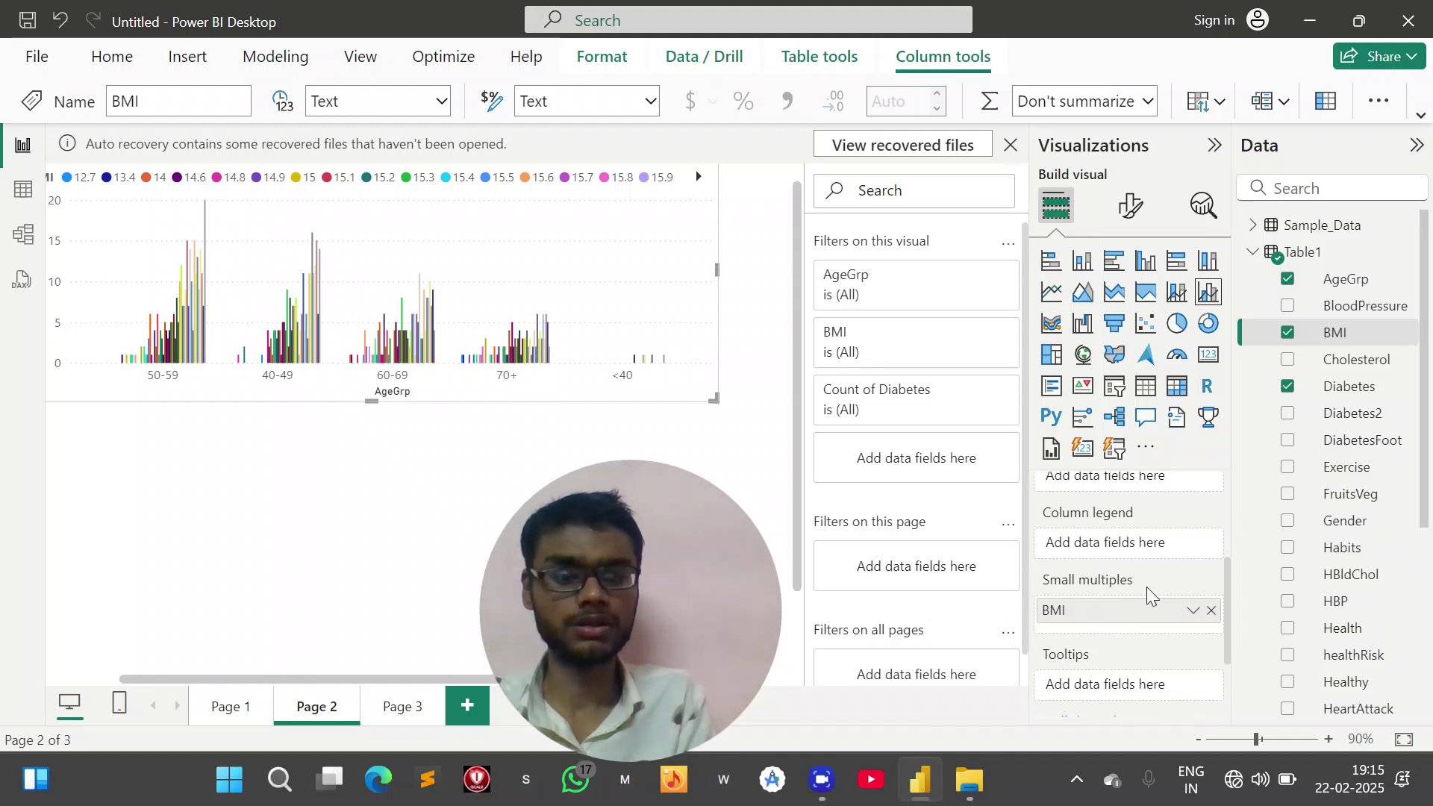
pyautogui.click(1212, 611)
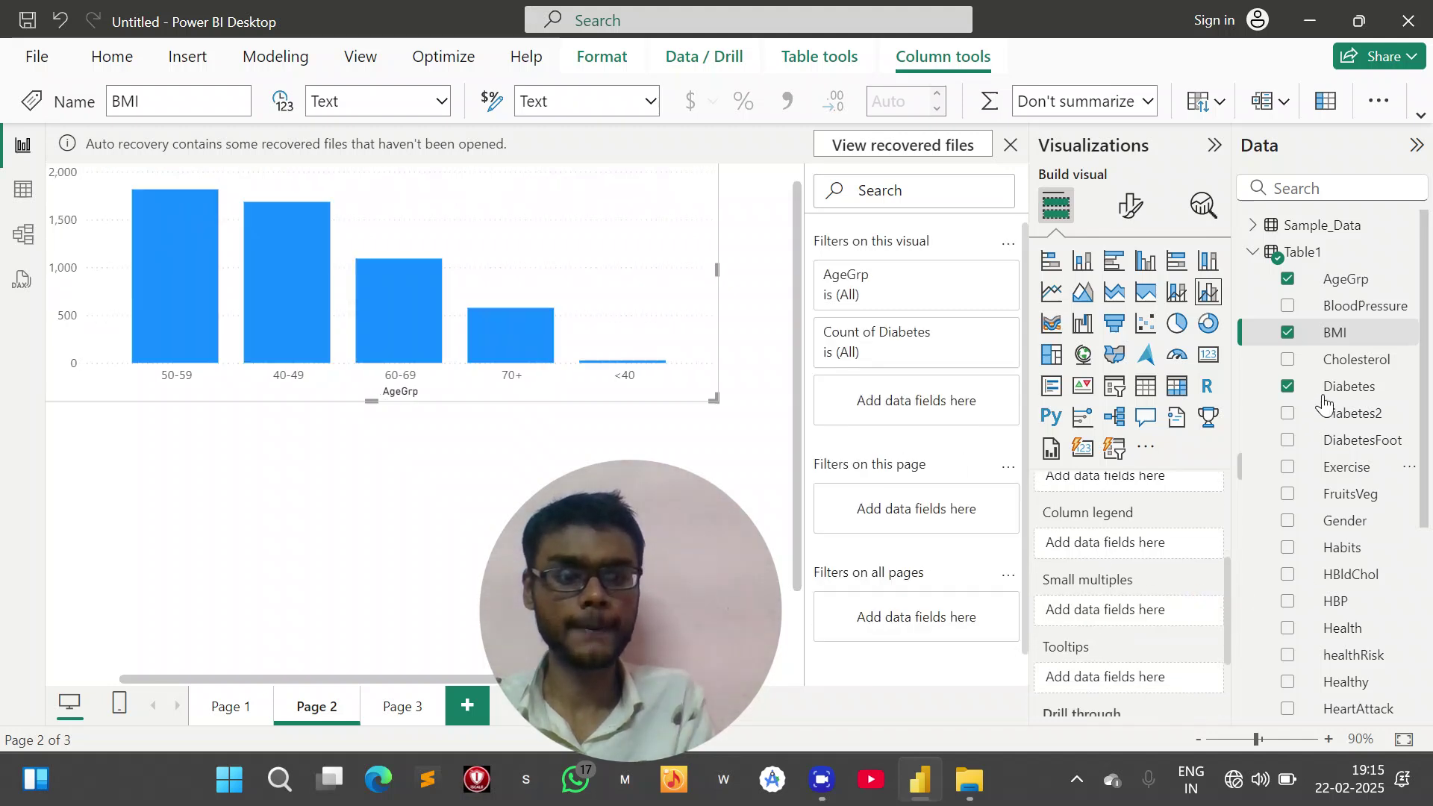
# - Add the Diabetes2 field to the chart and place it in Small multiples
pyautogui.click(1286, 417)
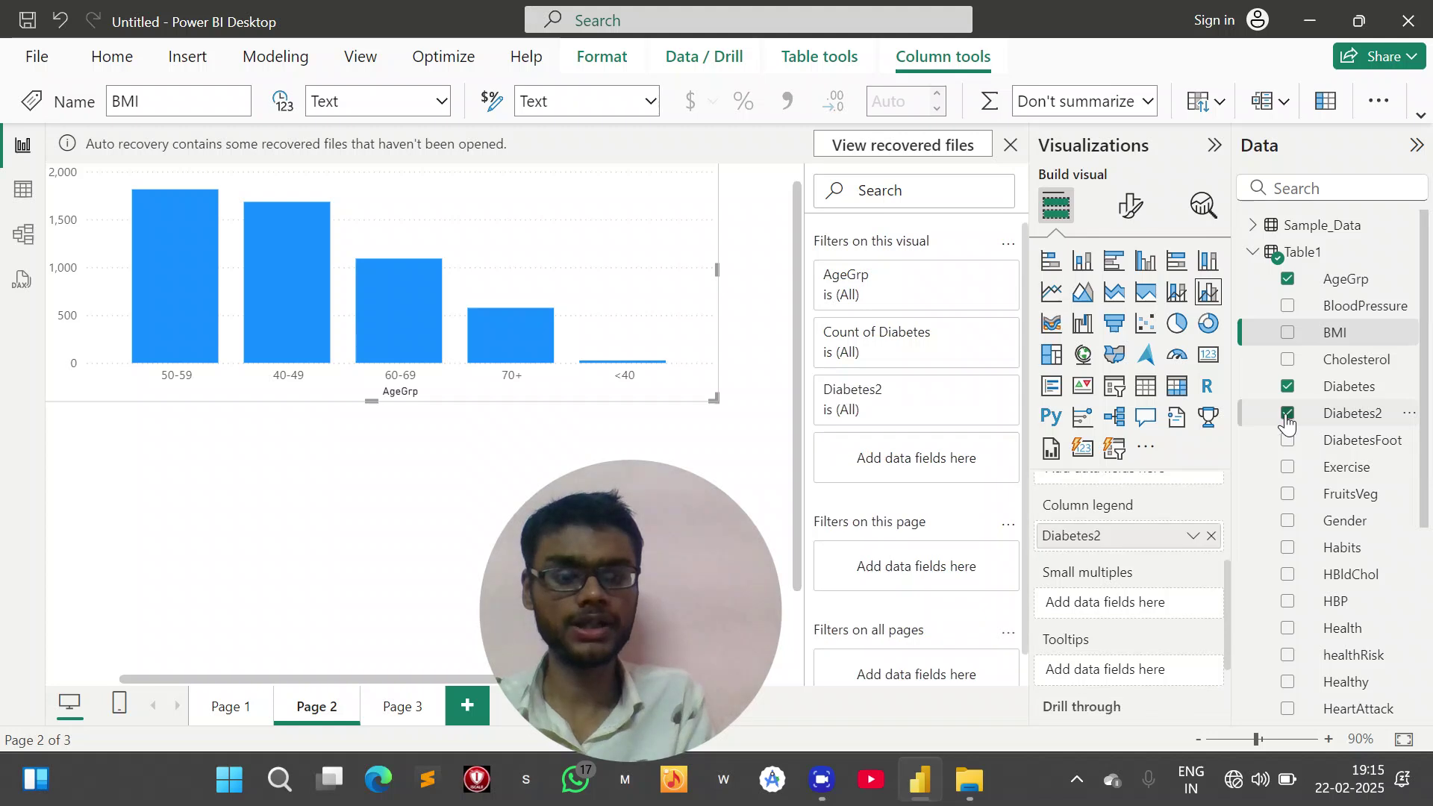
pyautogui.moveTo(1095, 536); pyautogui.dragTo(1097, 608)
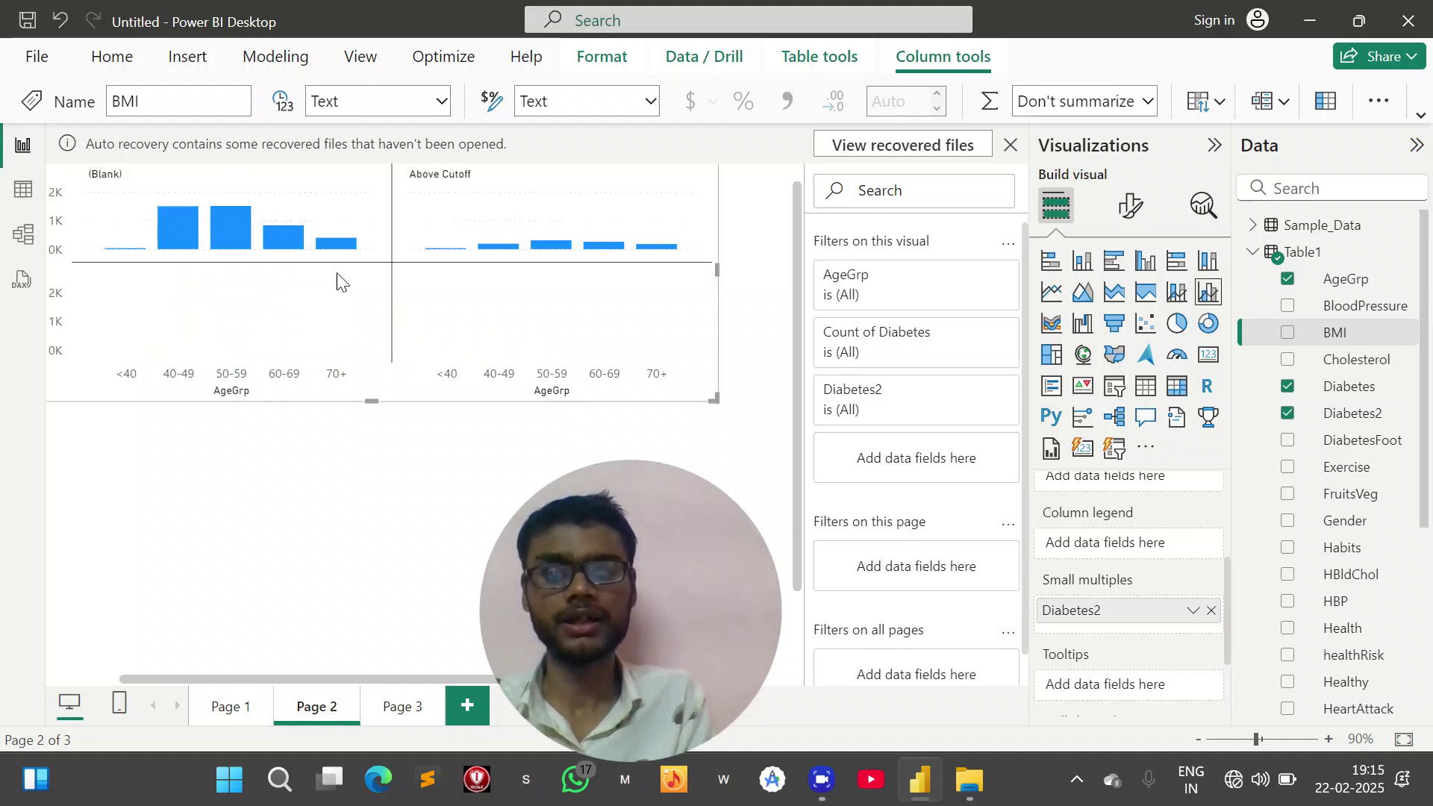
# - Enlarge the small-multiples column chart and move it to the left edge of the report page
pyautogui.click(656, 394)
pyautogui.moveTo(713, 399); pyautogui.dragTo(788, 410)
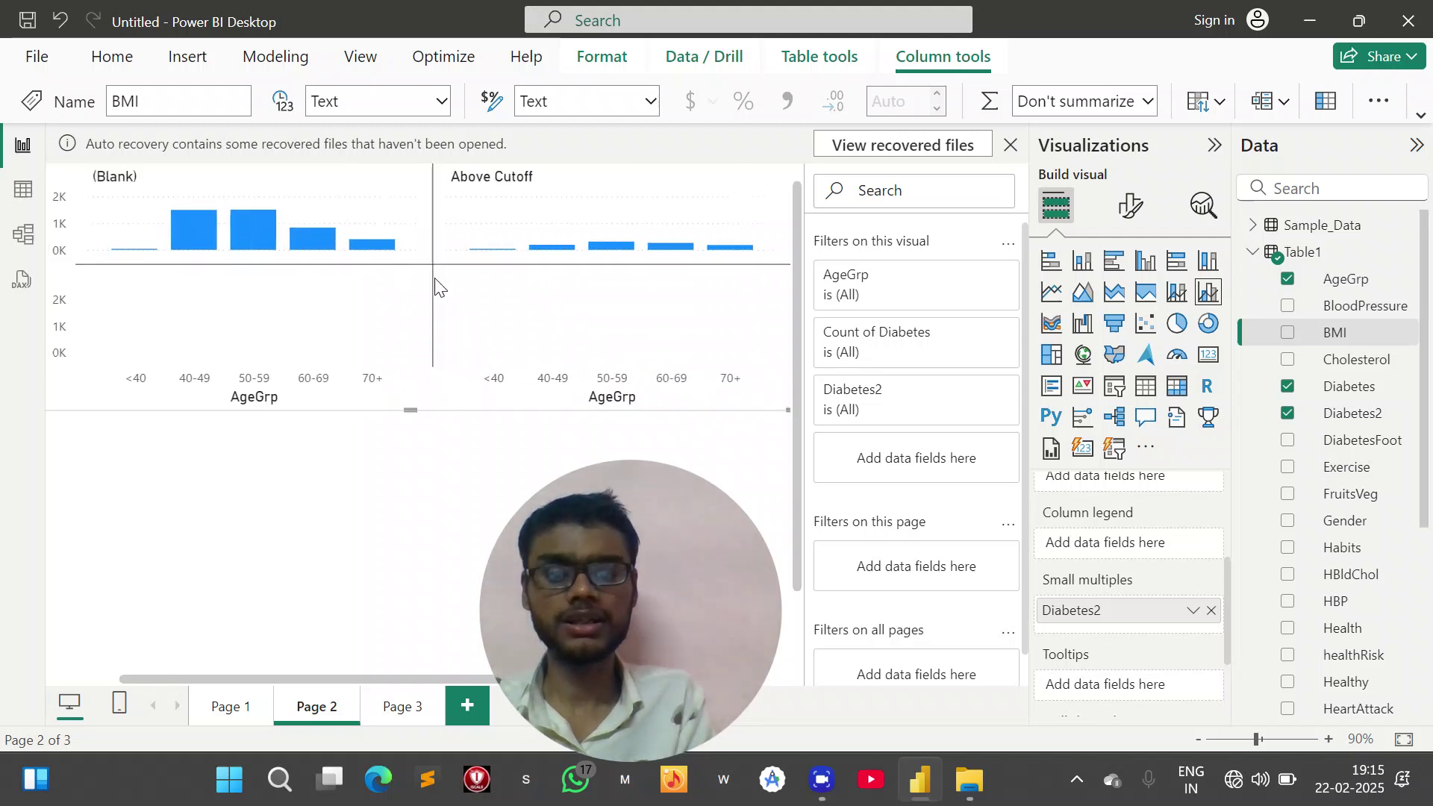
pyautogui.scroll(1, 458, 276)
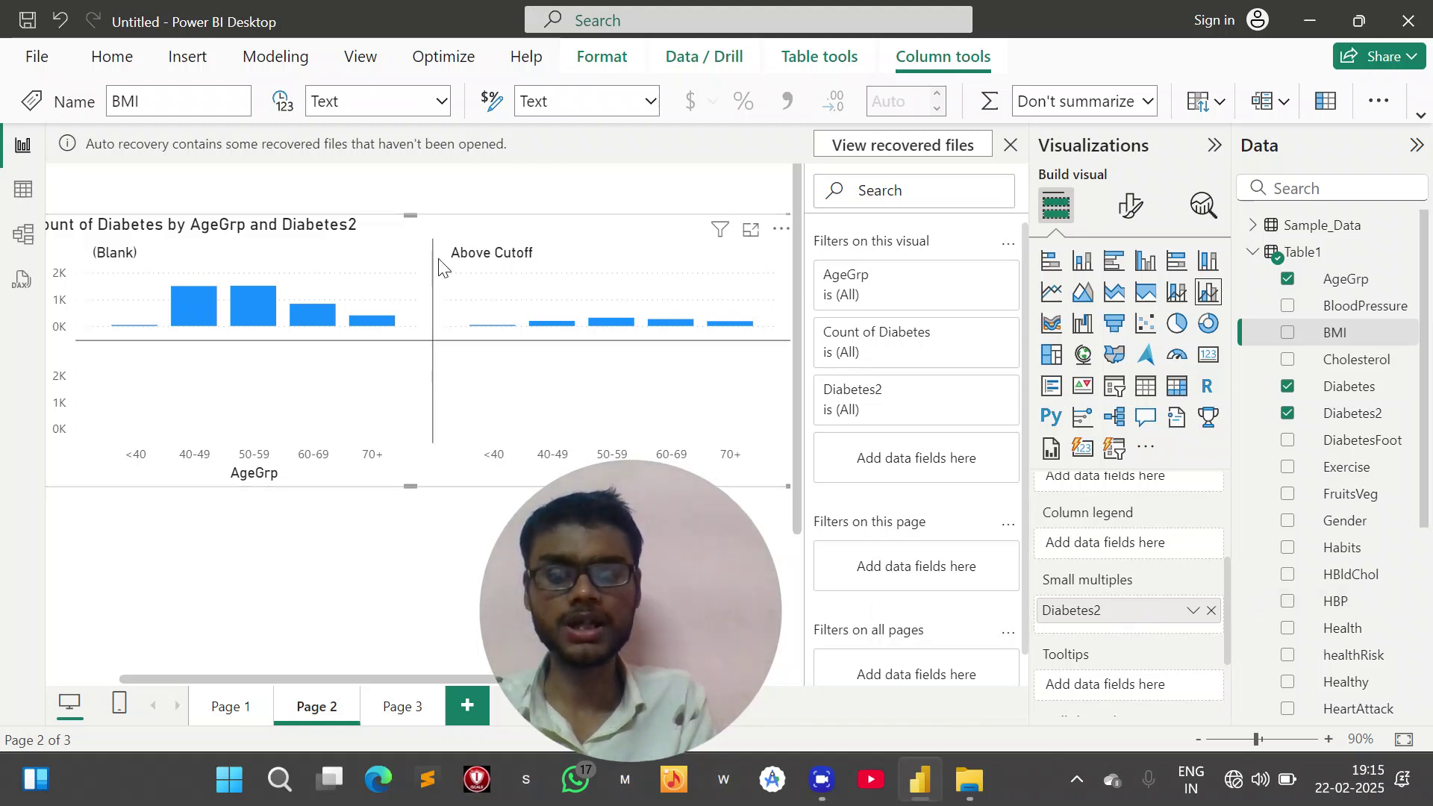
pyautogui.click(383, 205)
pyautogui.moveTo(383, 205); pyautogui.dragTo(579, 382)
pyautogui.hscroll(-3, 246, 261)
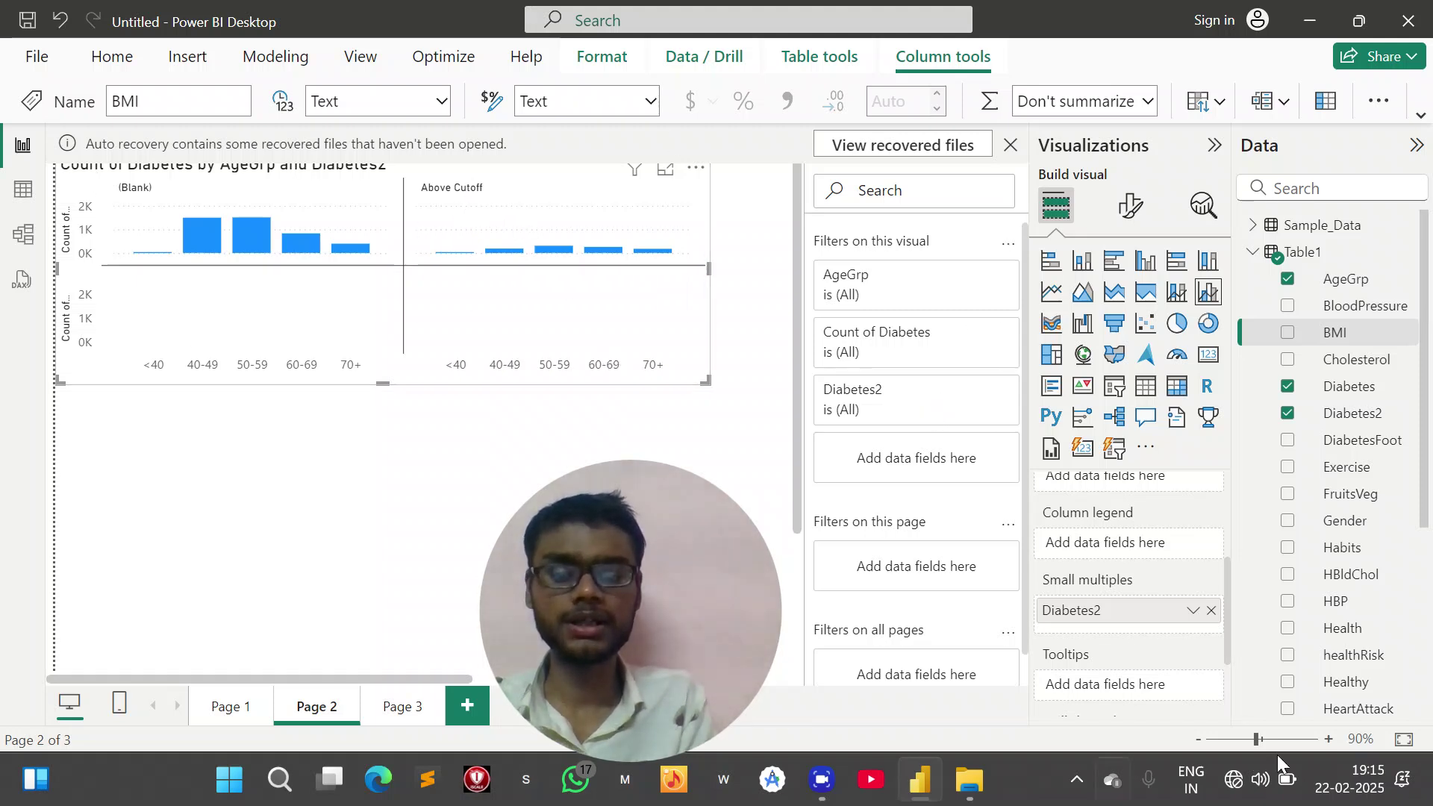
# - Remove Diabetes2 from Small multiples and change the visual to a ribbon chart
pyautogui.click(1209, 612)
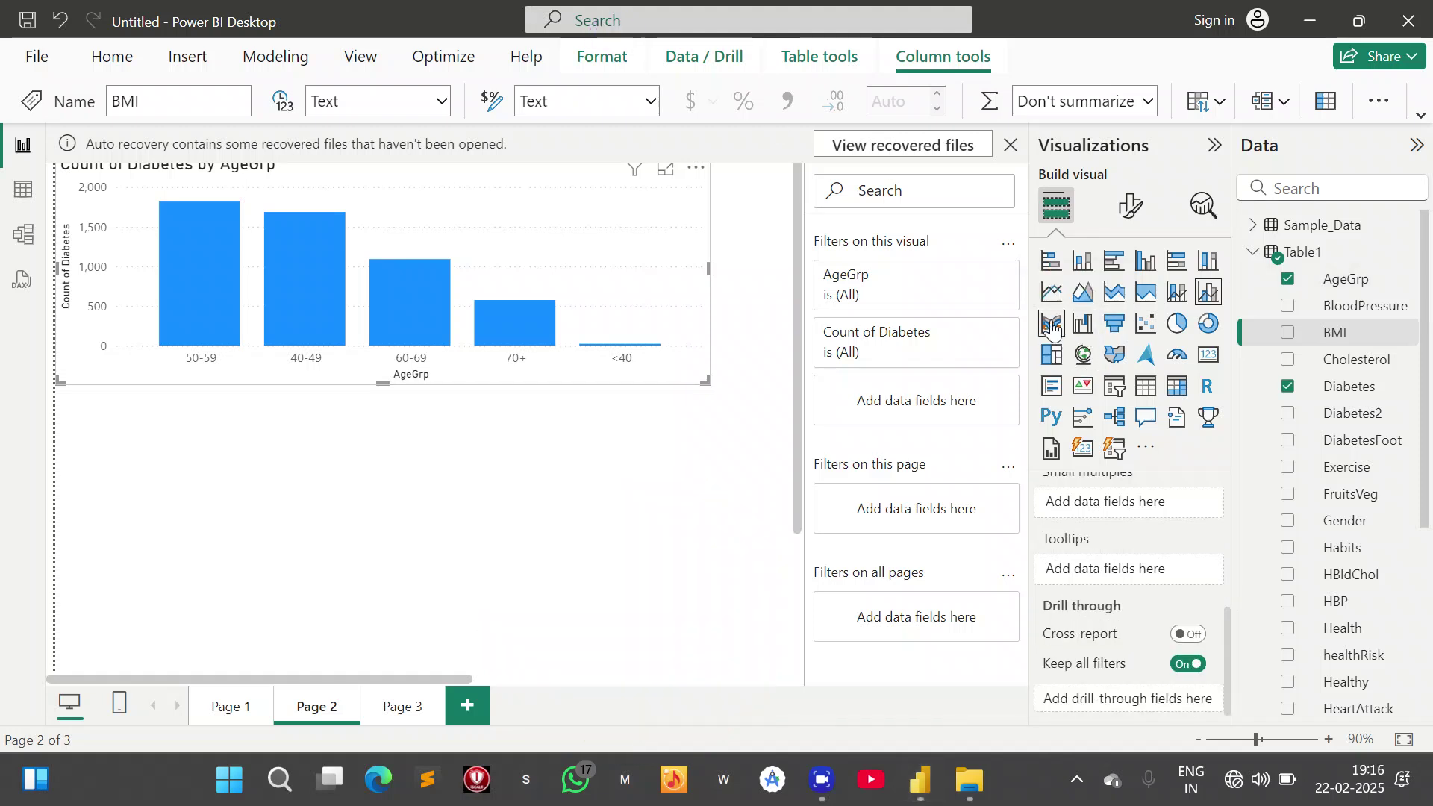
pyautogui.click(1053, 325)
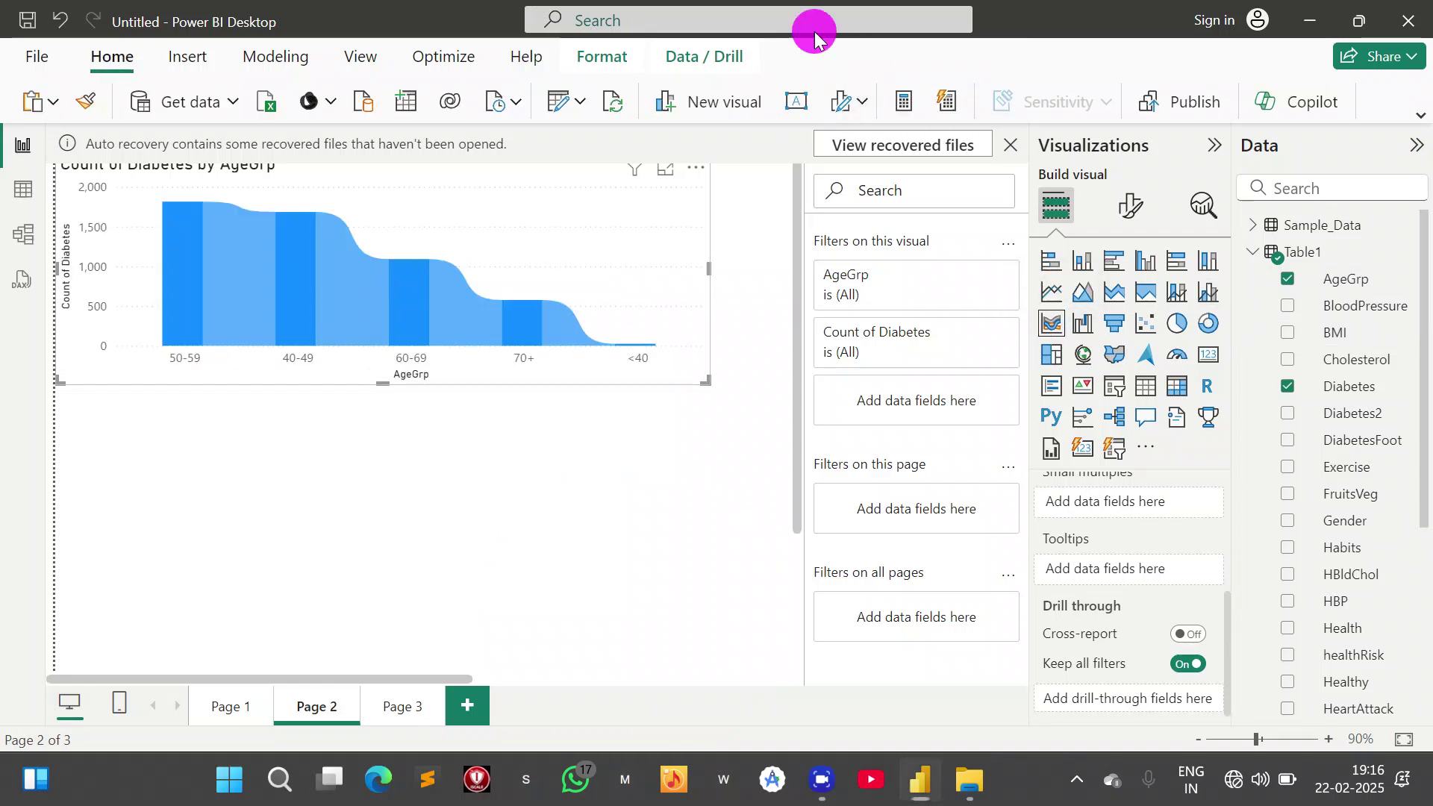
pyautogui.moveTo(636, 630); pyautogui.dragTo(1390, 687)
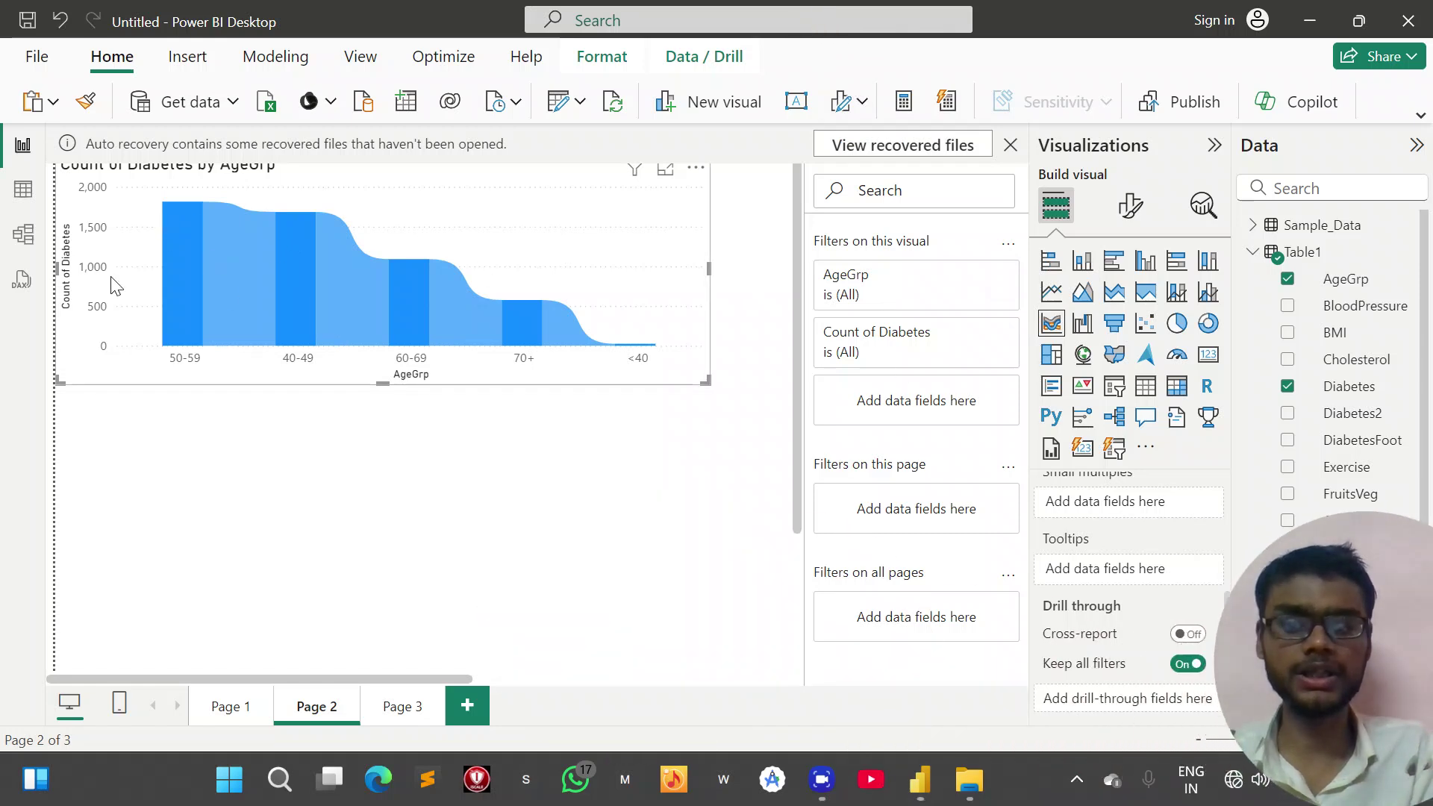
# - Move the chart lower on the page and change it to a waterfall chart, checking the values of its age-group bars
pyautogui.moveTo(195, 275); pyautogui.dragTo(169, 391)
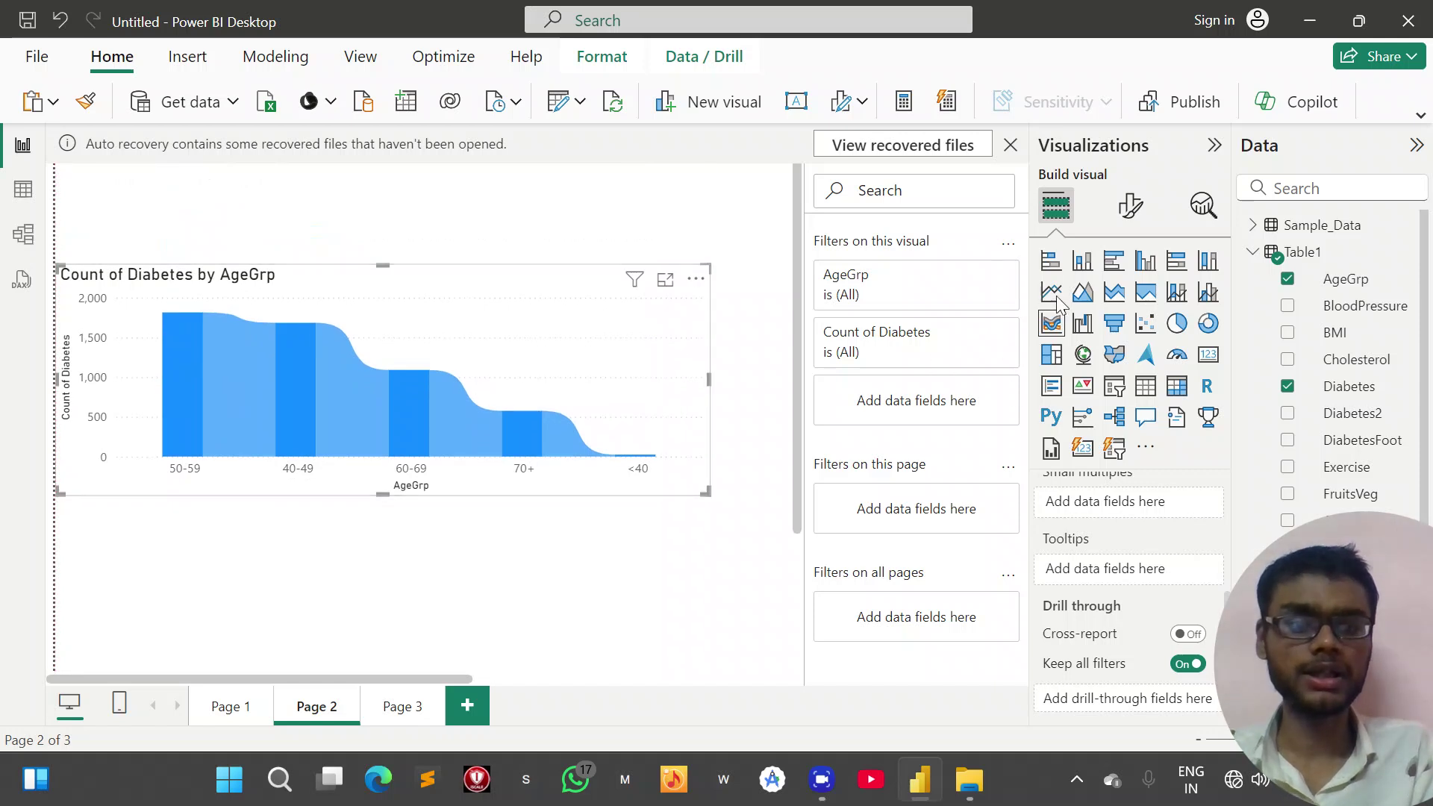
pyautogui.click(1086, 334)
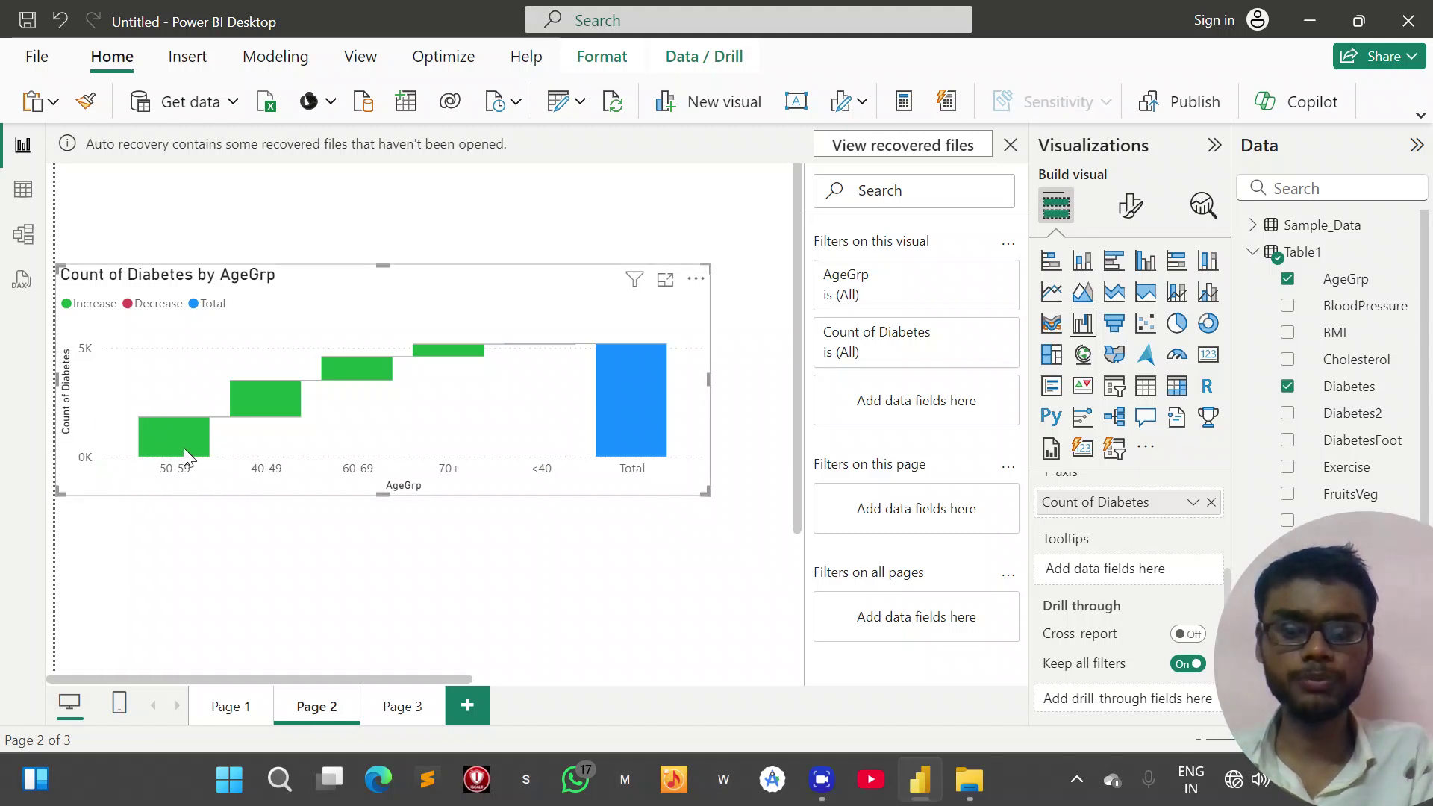
pyautogui.moveTo(184, 448)
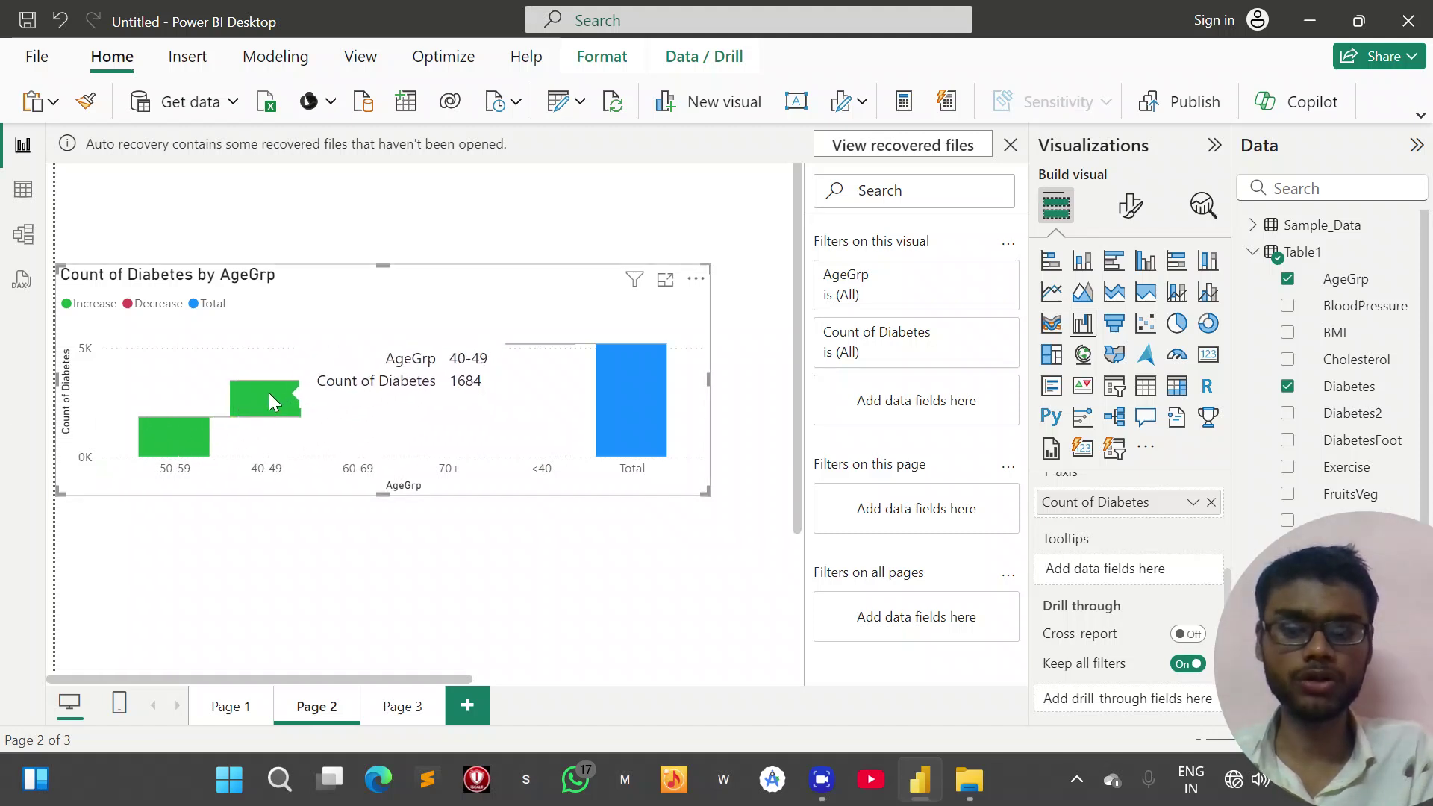
pyautogui.moveTo(278, 388)
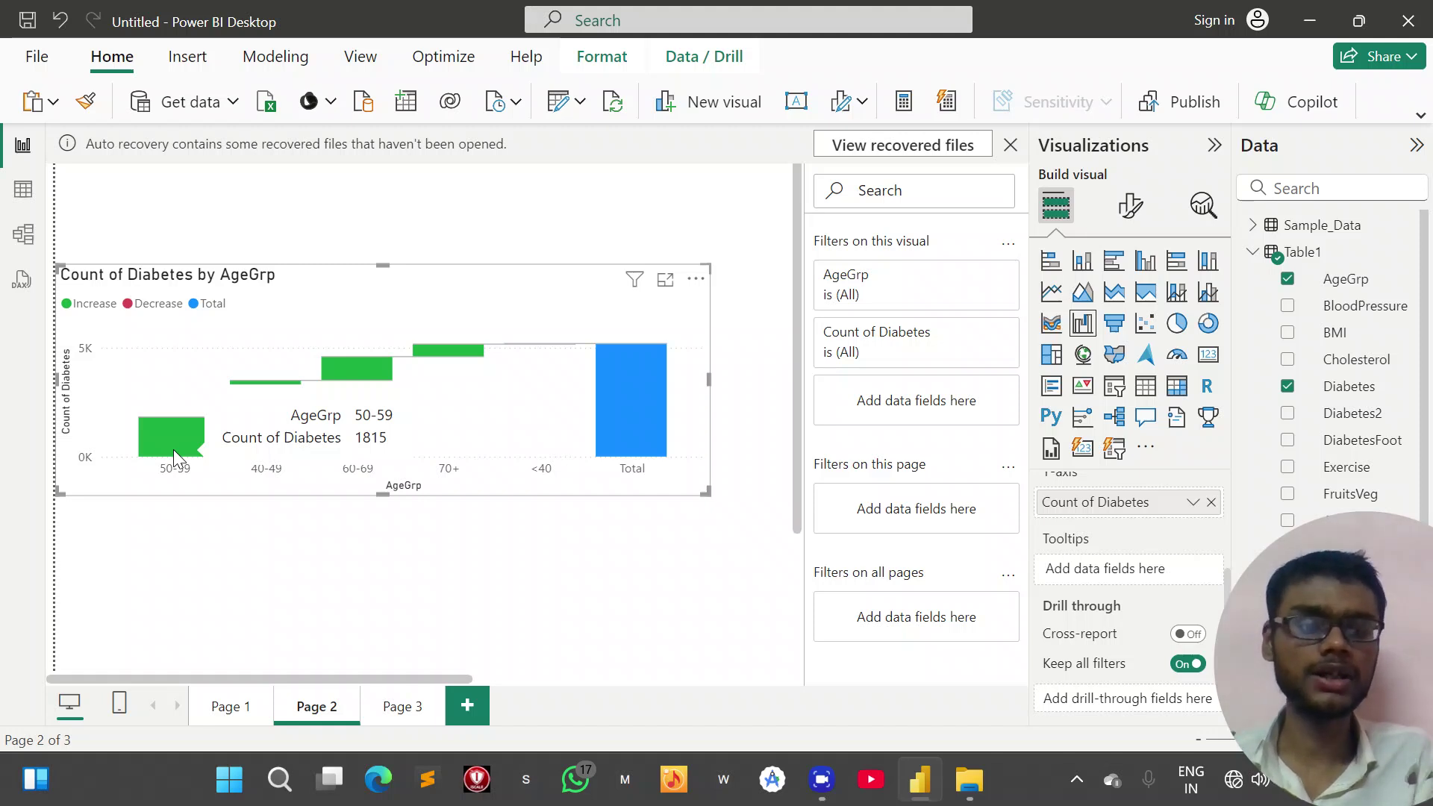
# - Change the waterfall chart to a funnel chart of Count of Diabetes by AgeGrp
pyautogui.click(1113, 328)
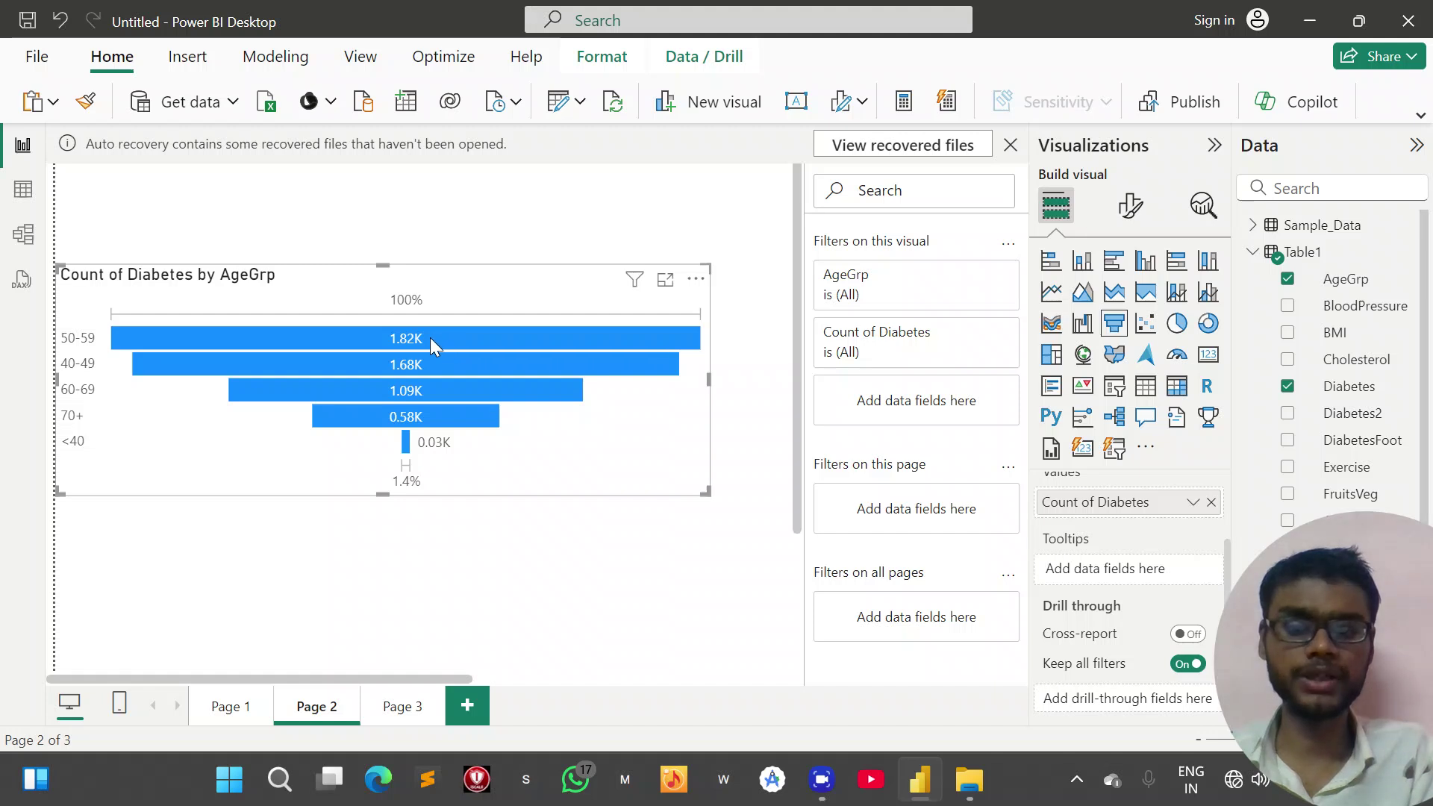
pyautogui.moveTo(430, 338)
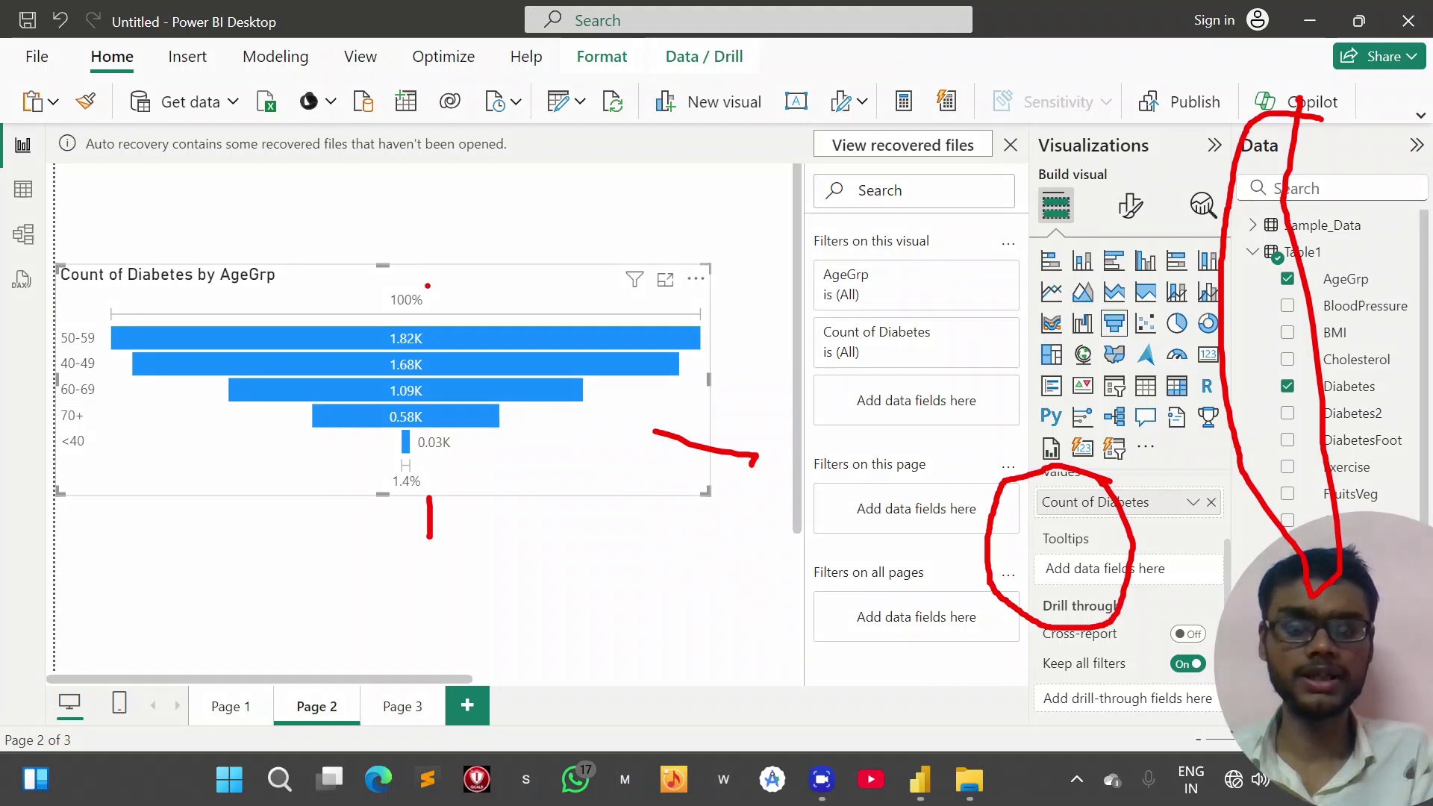
pyautogui.moveTo(396, 283)
pyautogui.mouseDown()
pyautogui.moveTo(437, 575)
pyautogui.moveTo(343, 282)
pyautogui.mouseUp()
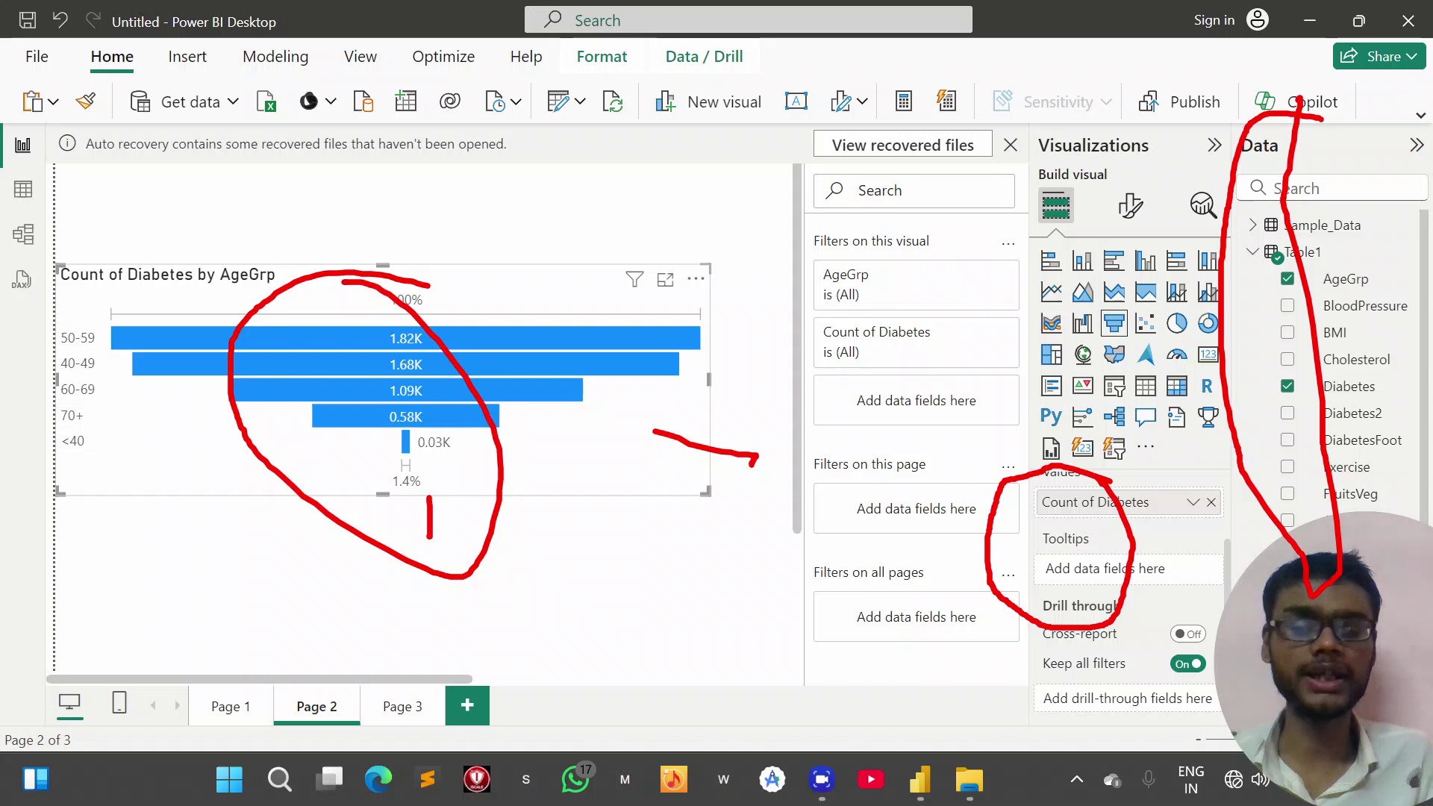
pyautogui.moveTo(449, 294)
pyautogui.mouseDown()
pyautogui.moveTo(345, 261)
pyautogui.moveTo(515, 489)
pyautogui.moveTo(398, 283)
pyautogui.mouseUp()
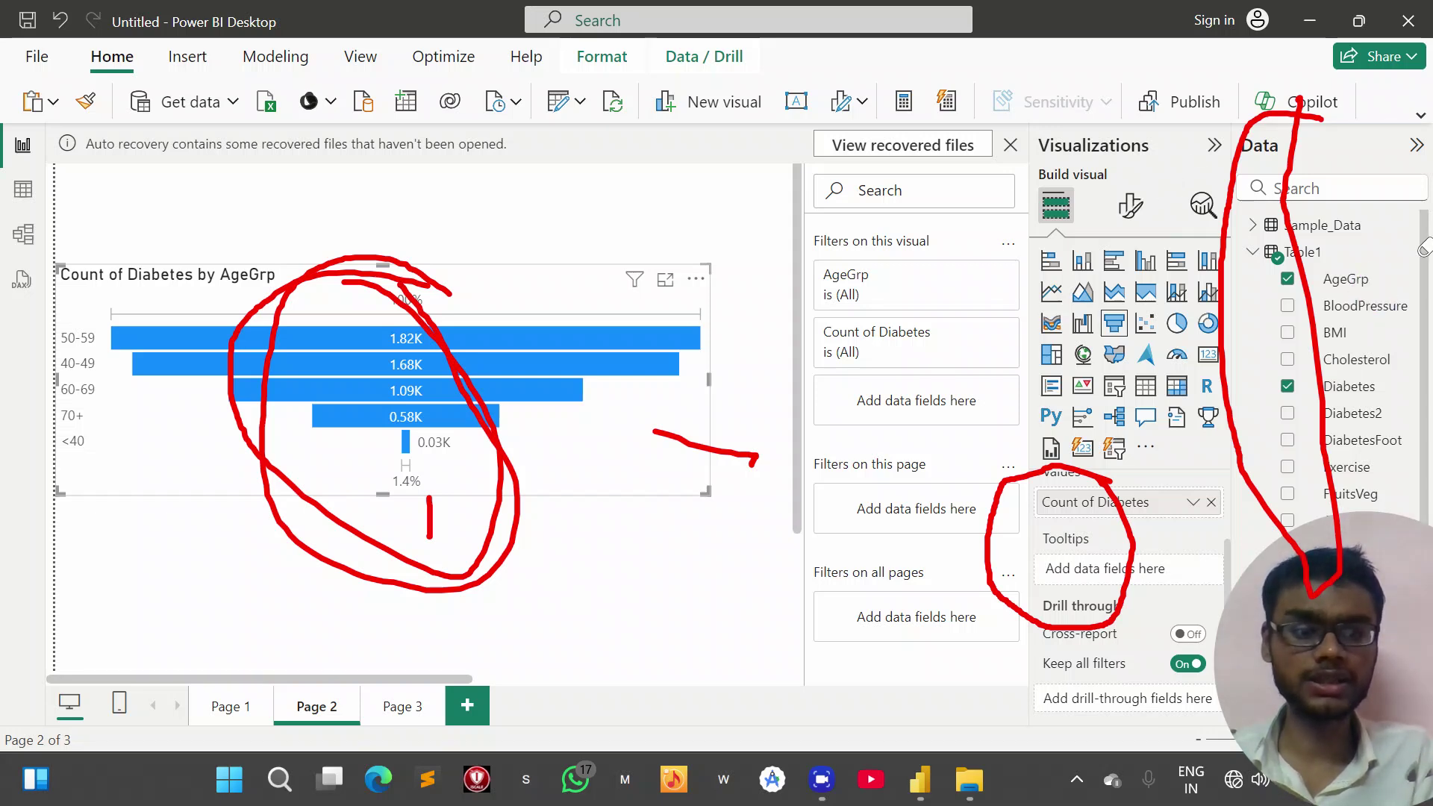
pyautogui.click(888, 37)
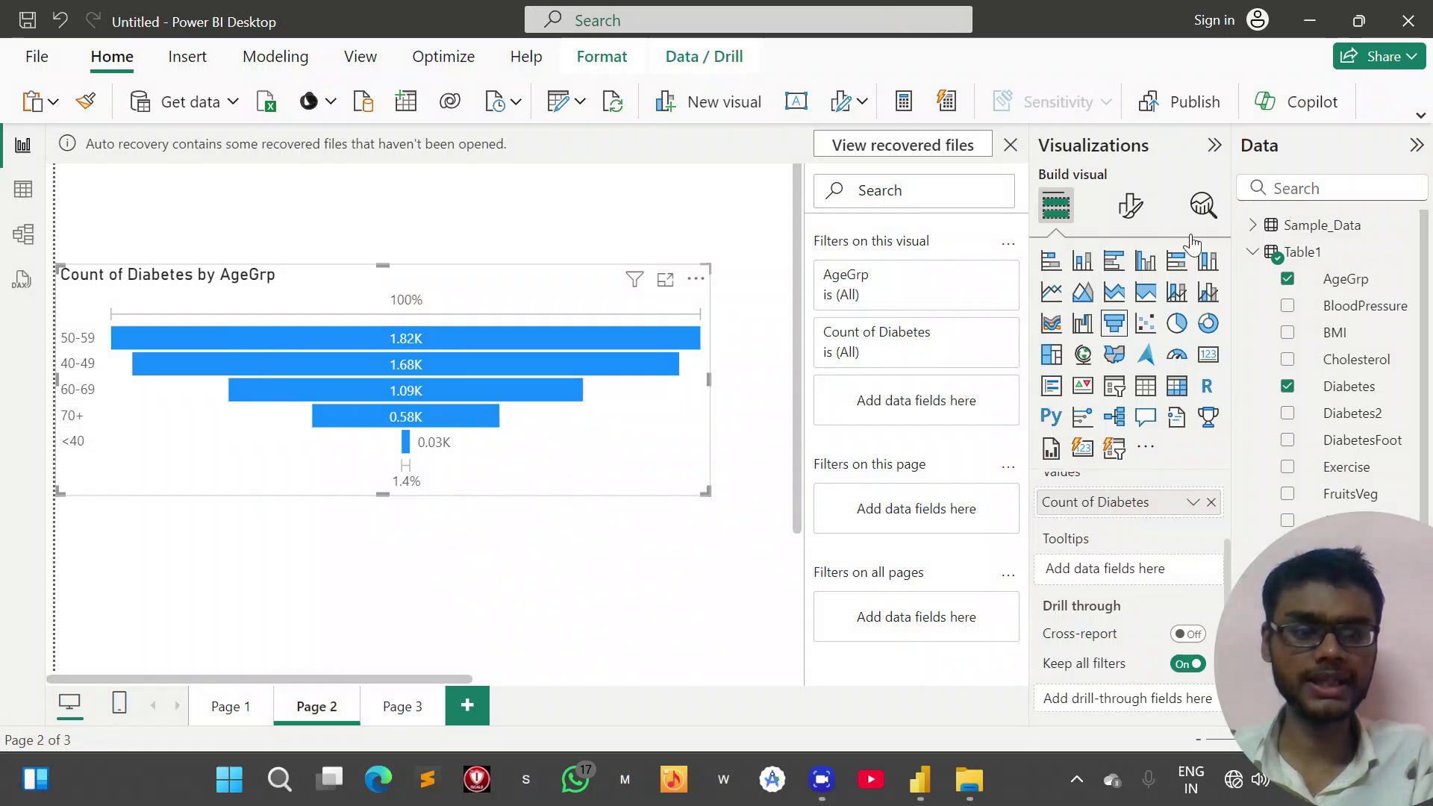
# - Try the funnel chart's visual formatting by switching its data labels off and back on
pyautogui.click(1127, 213)
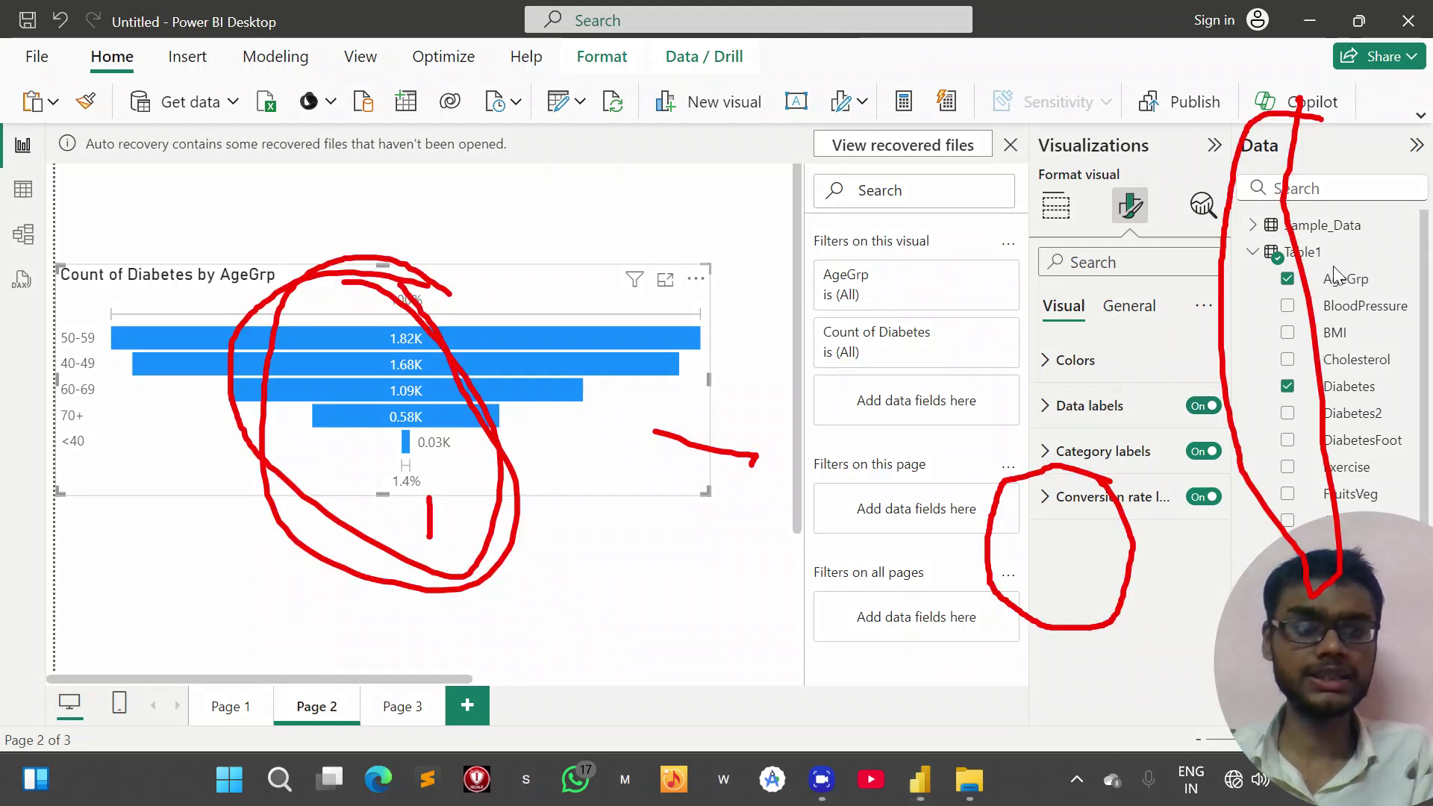
pyautogui.moveTo(1213, 373)
pyautogui.mouseDown()
pyautogui.moveTo(1077, 357)
pyautogui.moveTo(993, 442)
pyautogui.moveTo(1273, 442)
pyautogui.moveTo(1183, 369)
pyautogui.moveTo(1168, 379)
pyautogui.mouseUp()
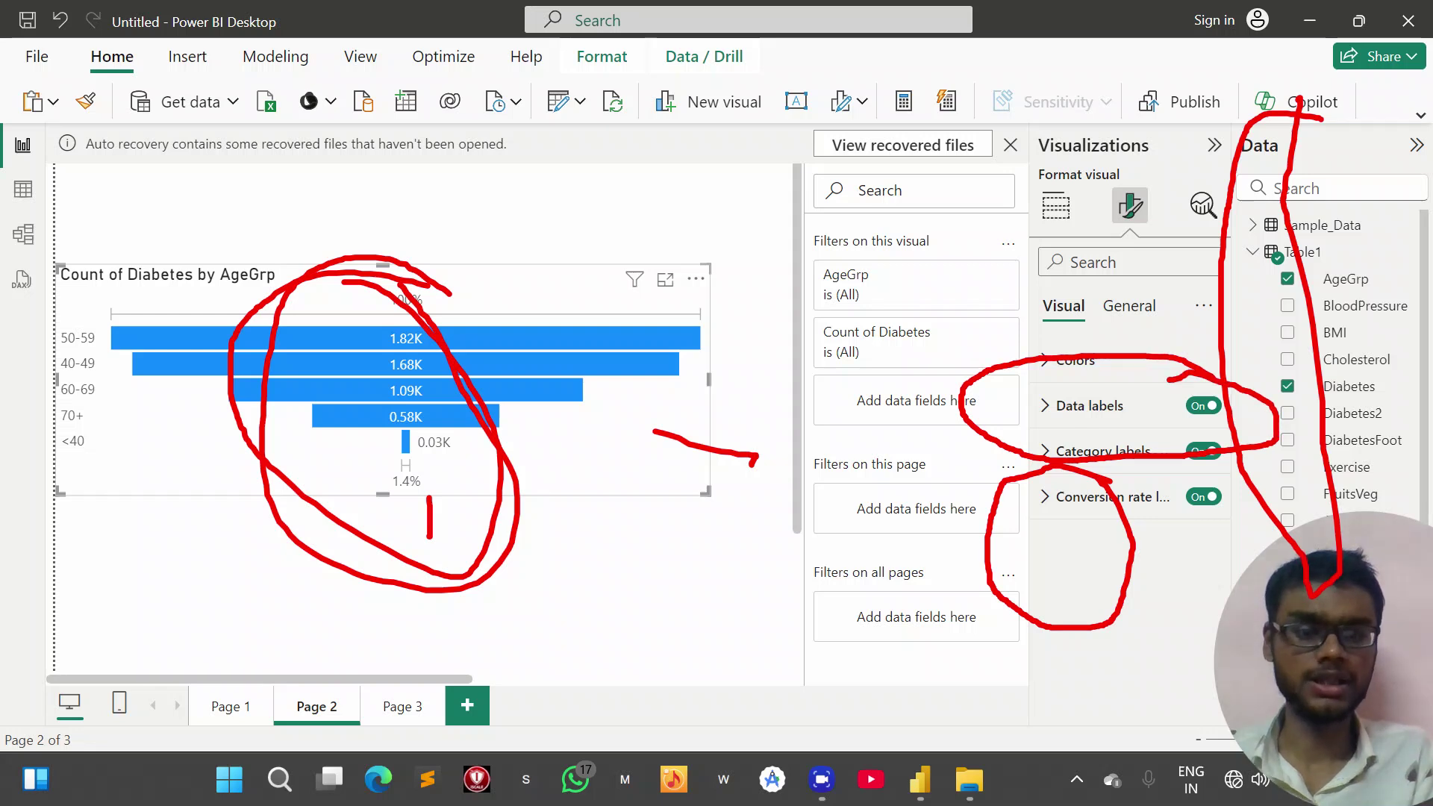
pyautogui.click(893, 23)
pyautogui.click(1206, 407)
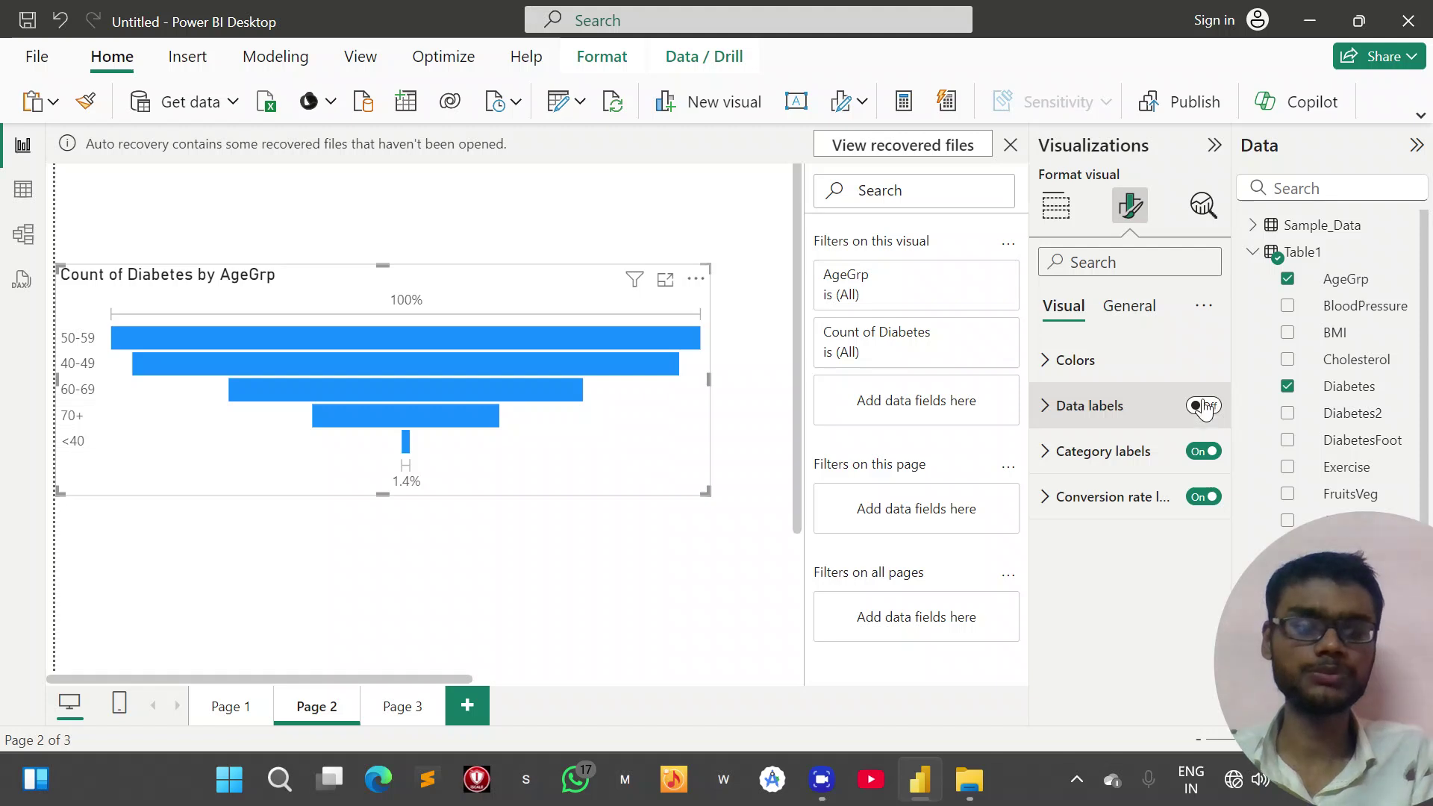
pyautogui.click(892, 41)
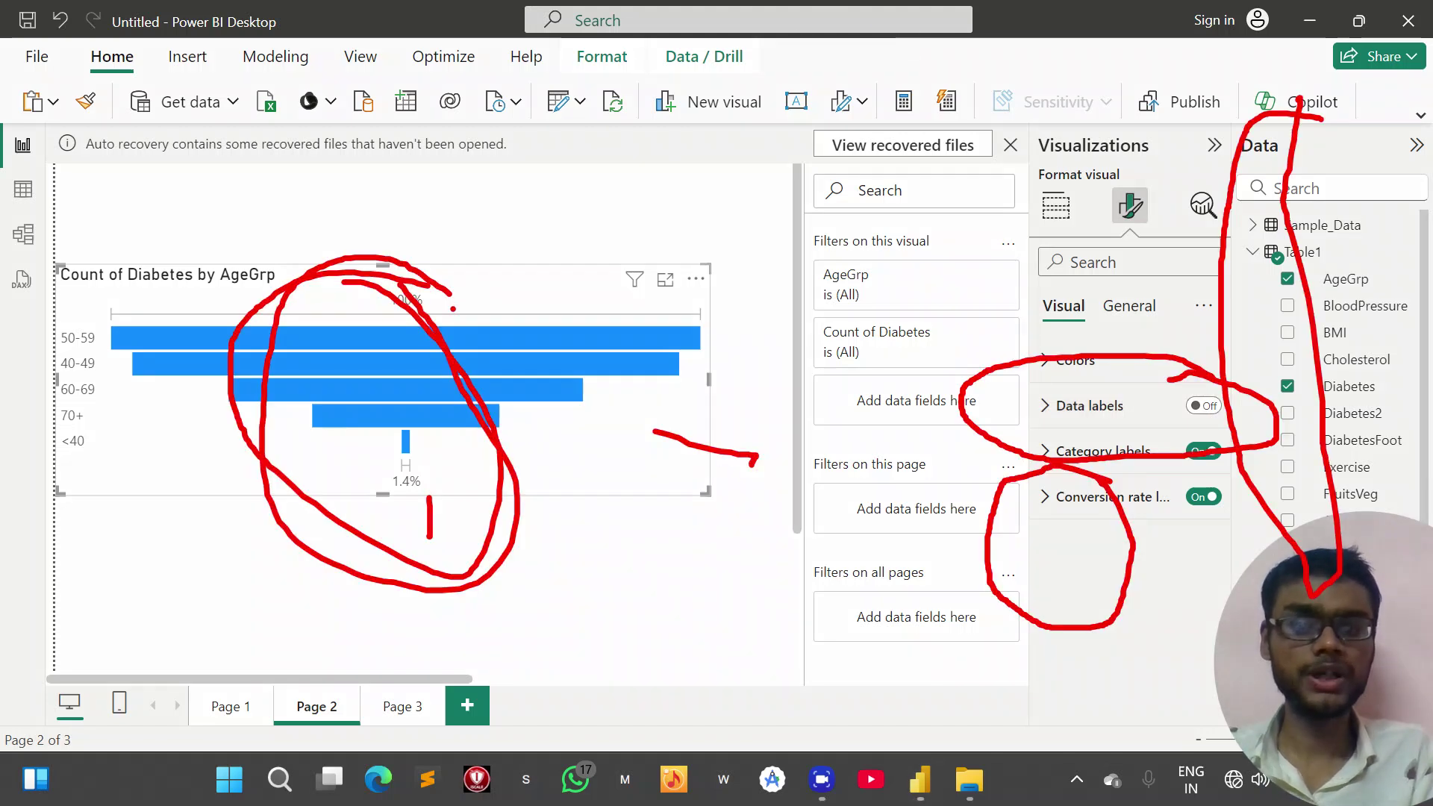
pyautogui.moveTo(478, 308)
pyautogui.mouseDown()
pyautogui.moveTo(721, 582)
pyautogui.moveTo(4, 328)
pyautogui.mouseUp()
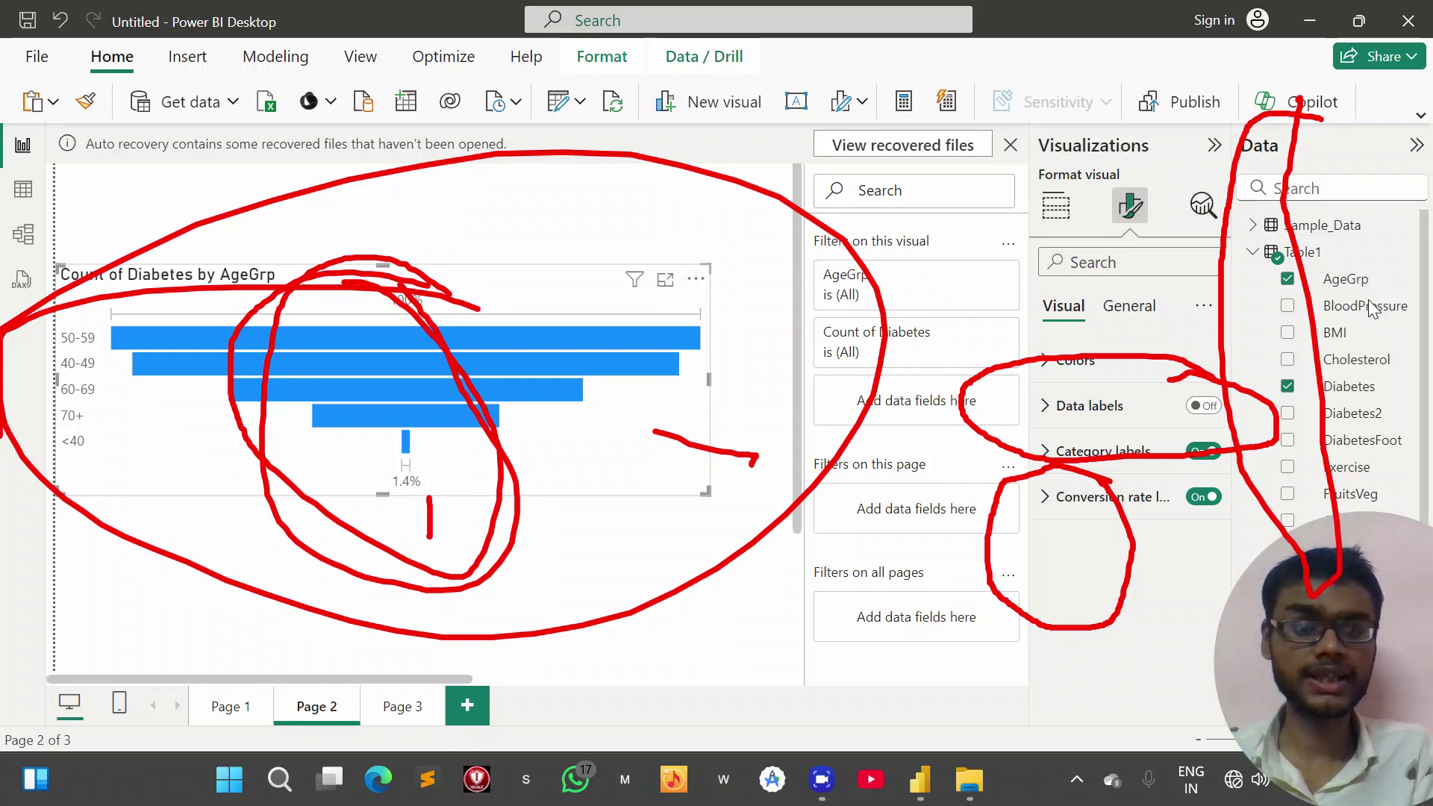
pyautogui.moveTo(499, 392); pyautogui.dragTo(191, 265)
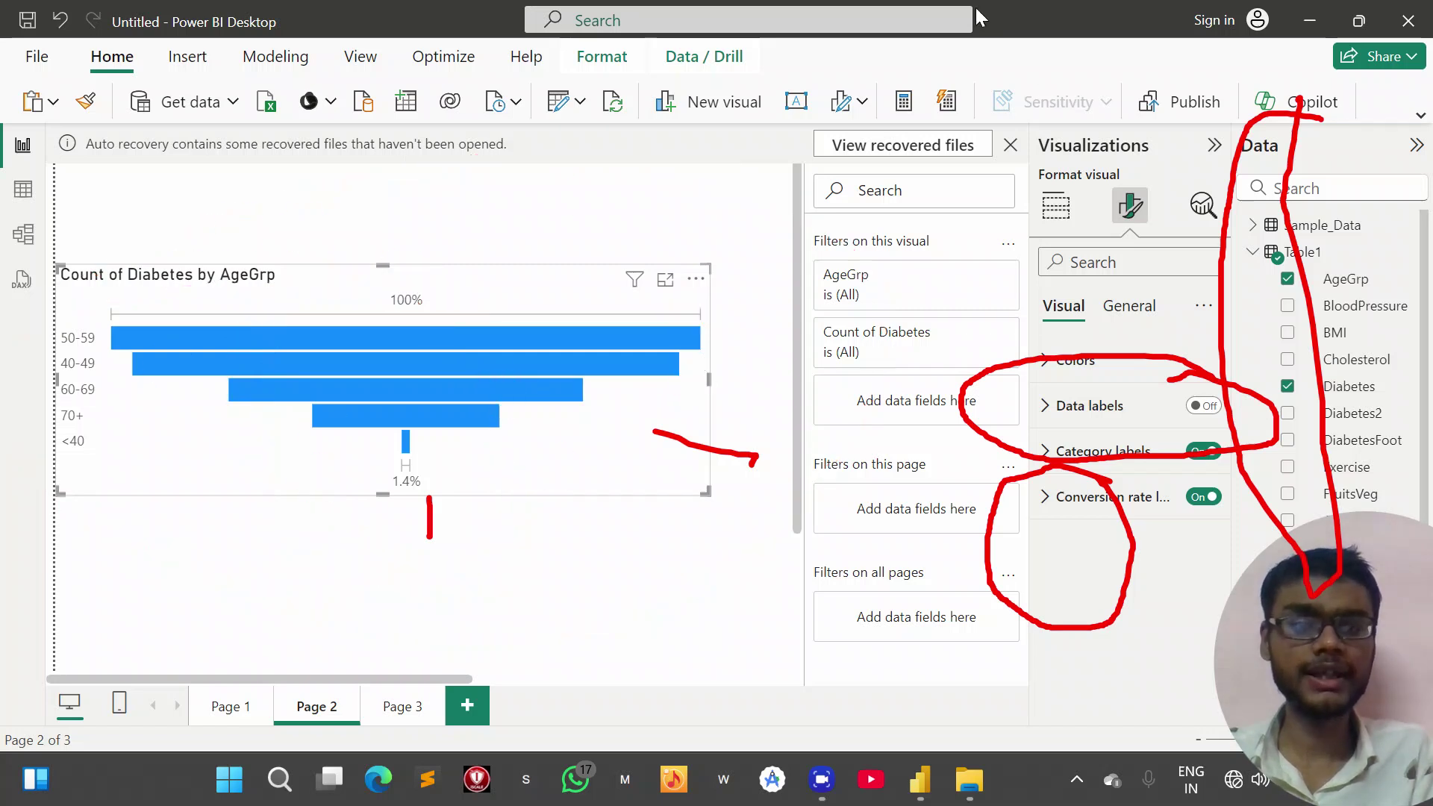
pyautogui.press('e')
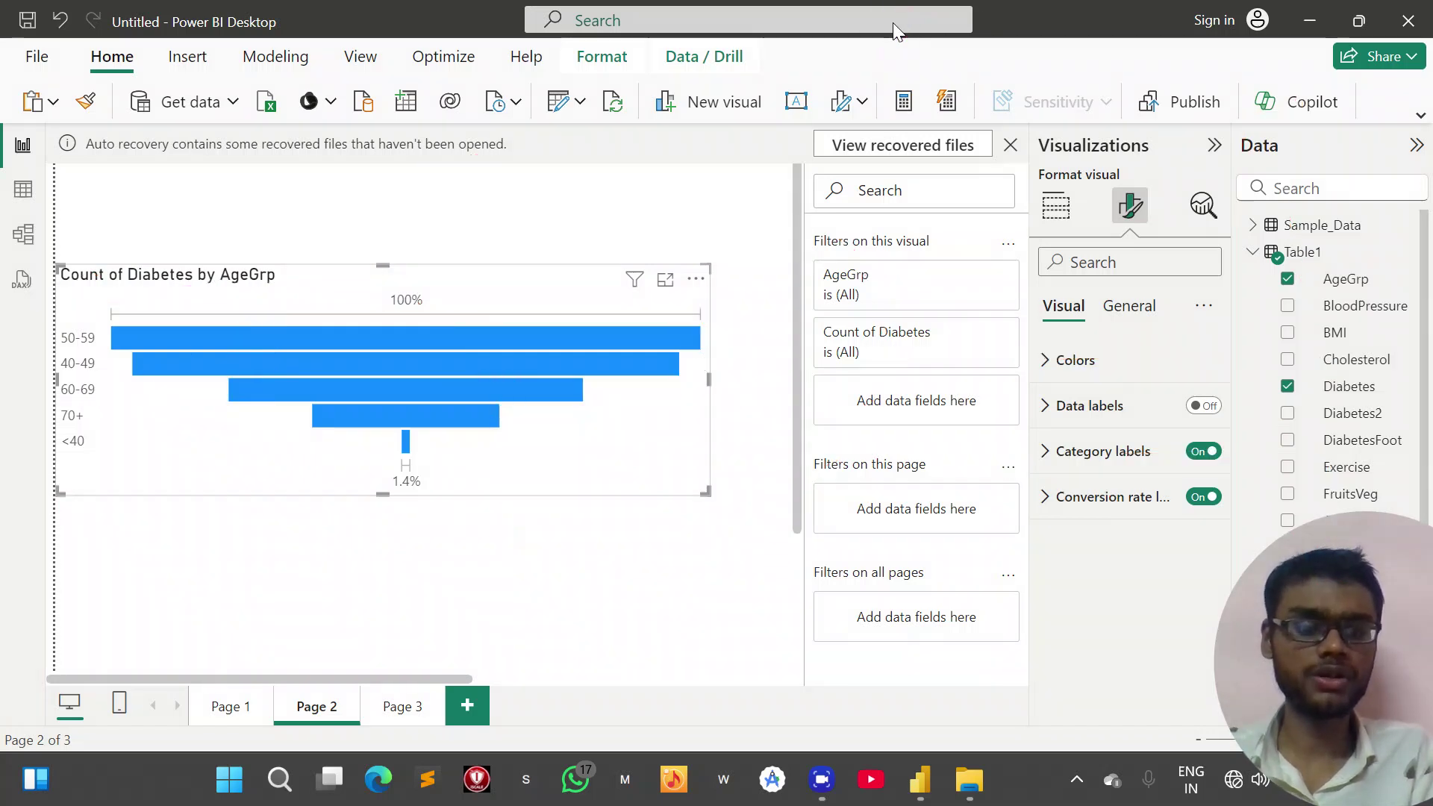
pyautogui.click(1203, 411)
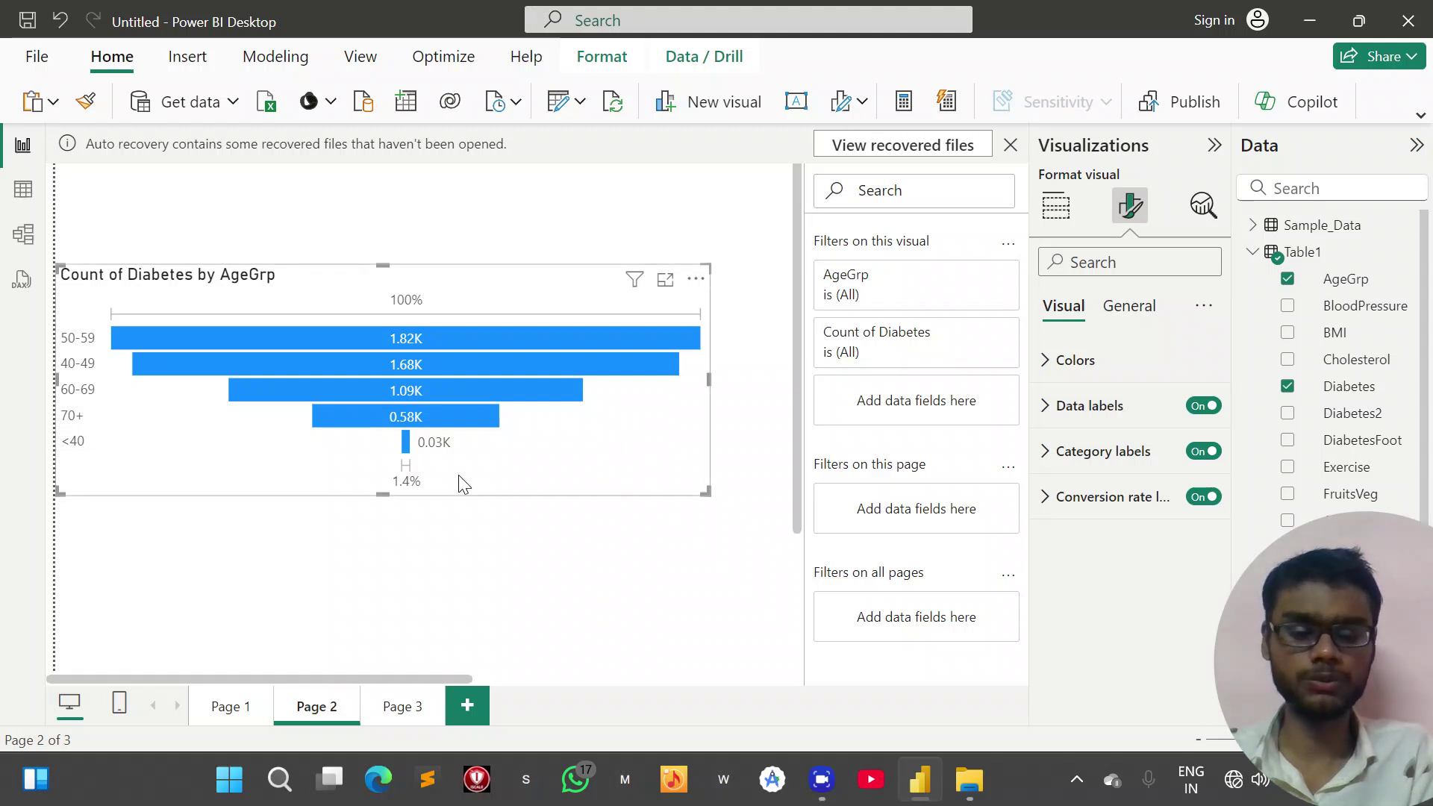
pyautogui.click(1197, 408)
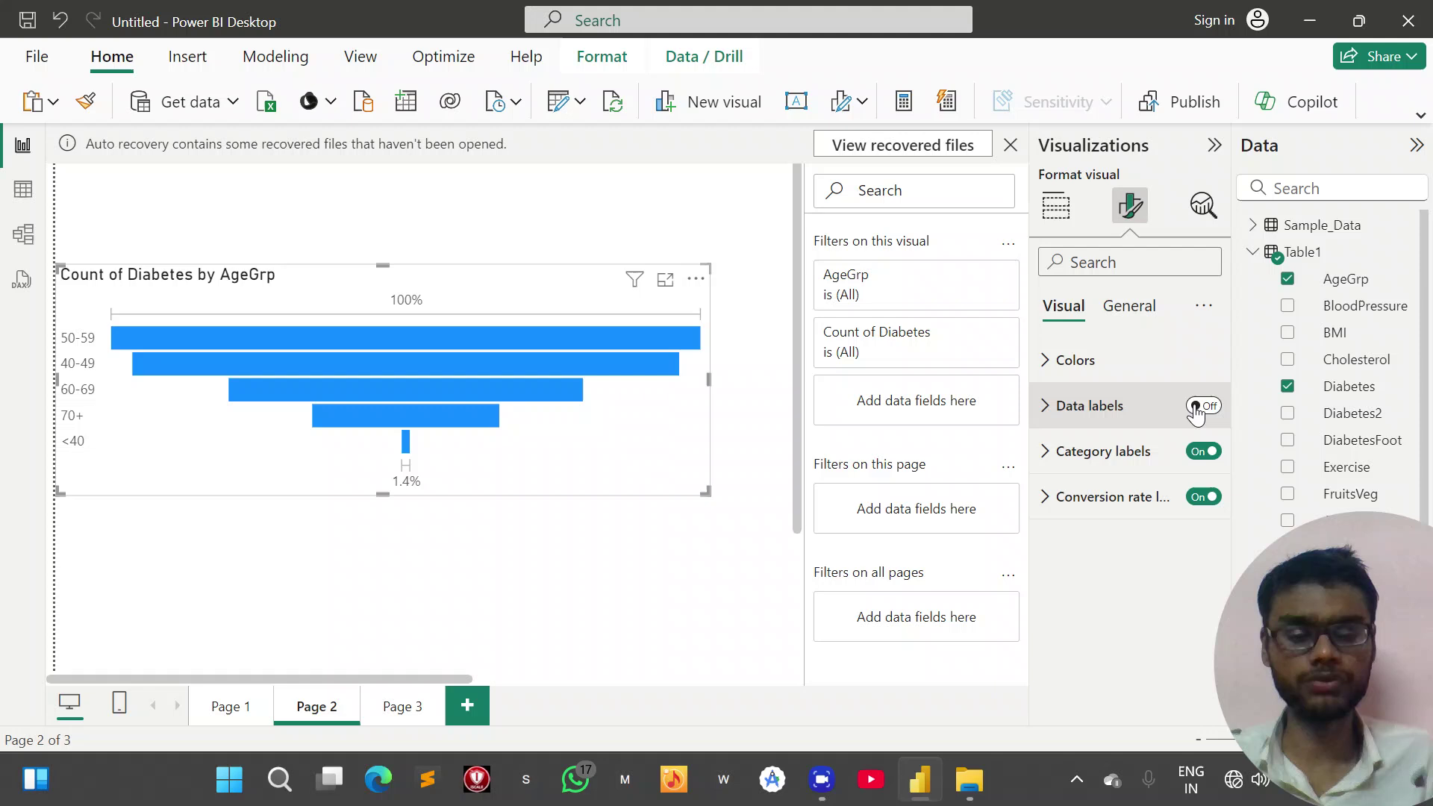
pyautogui.click(1197, 407)
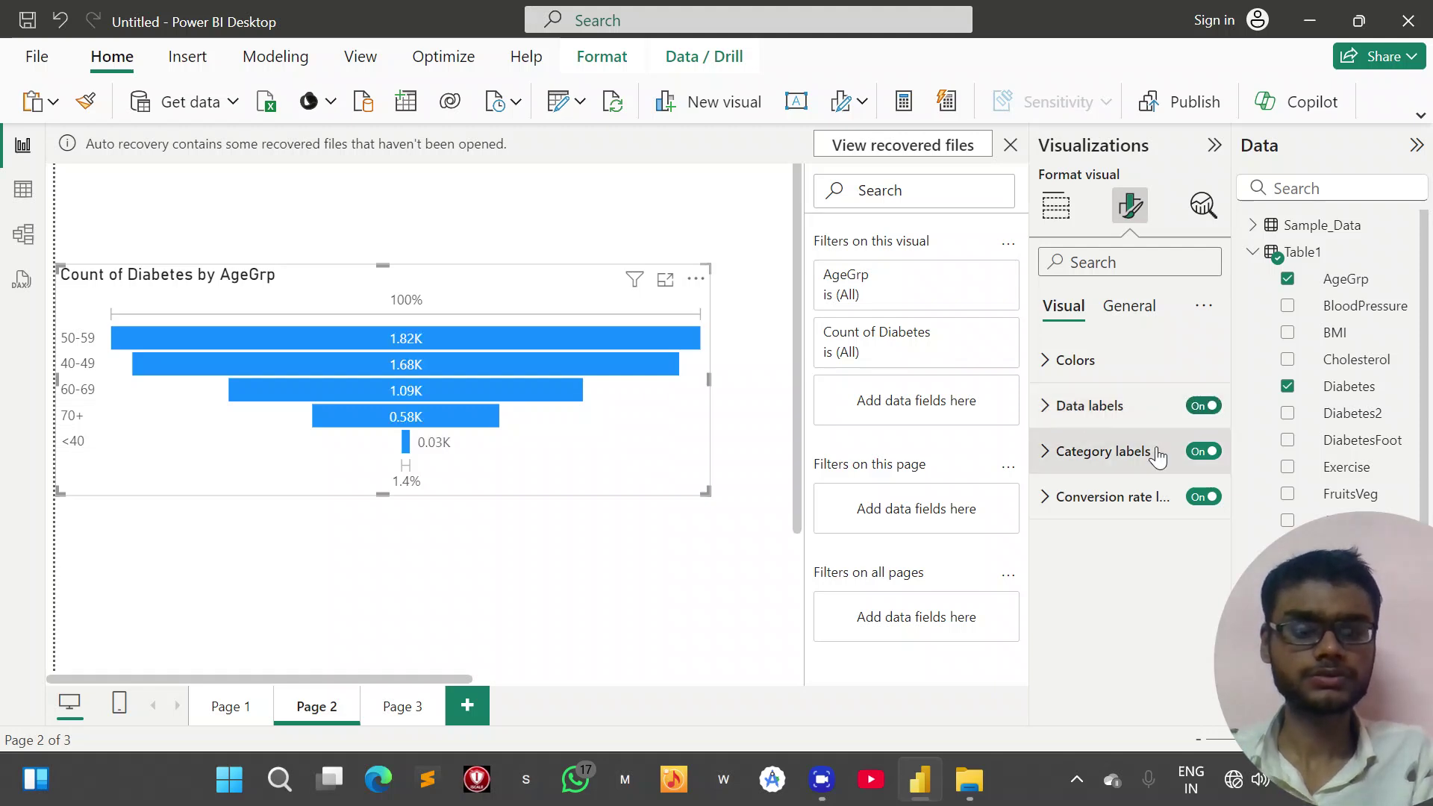
# - Switch the funnel chart's category labels off and back on to compare the effect
pyautogui.click(1198, 452)
pyautogui.click(1198, 453)
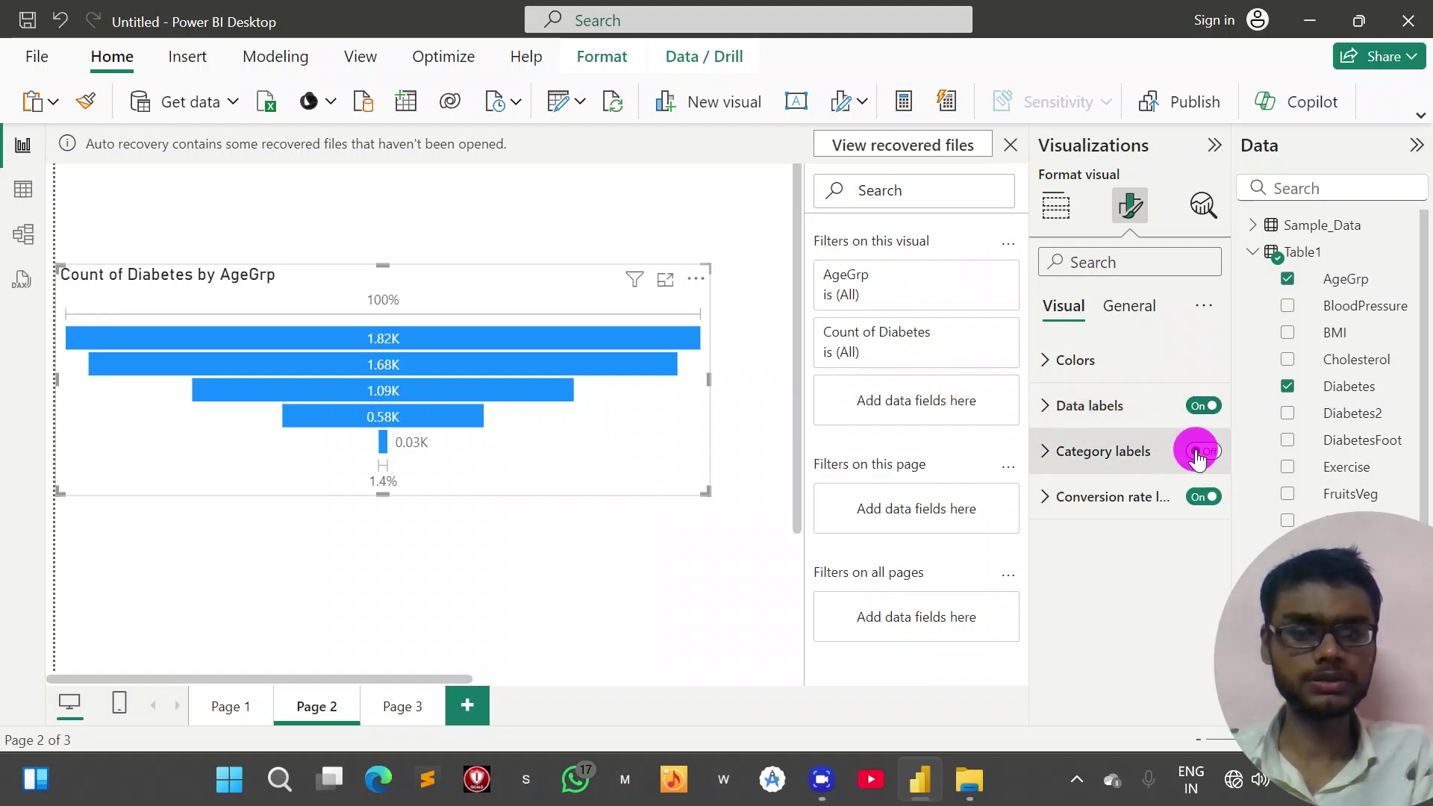
pyautogui.click(1199, 452)
pyautogui.click(1199, 452)
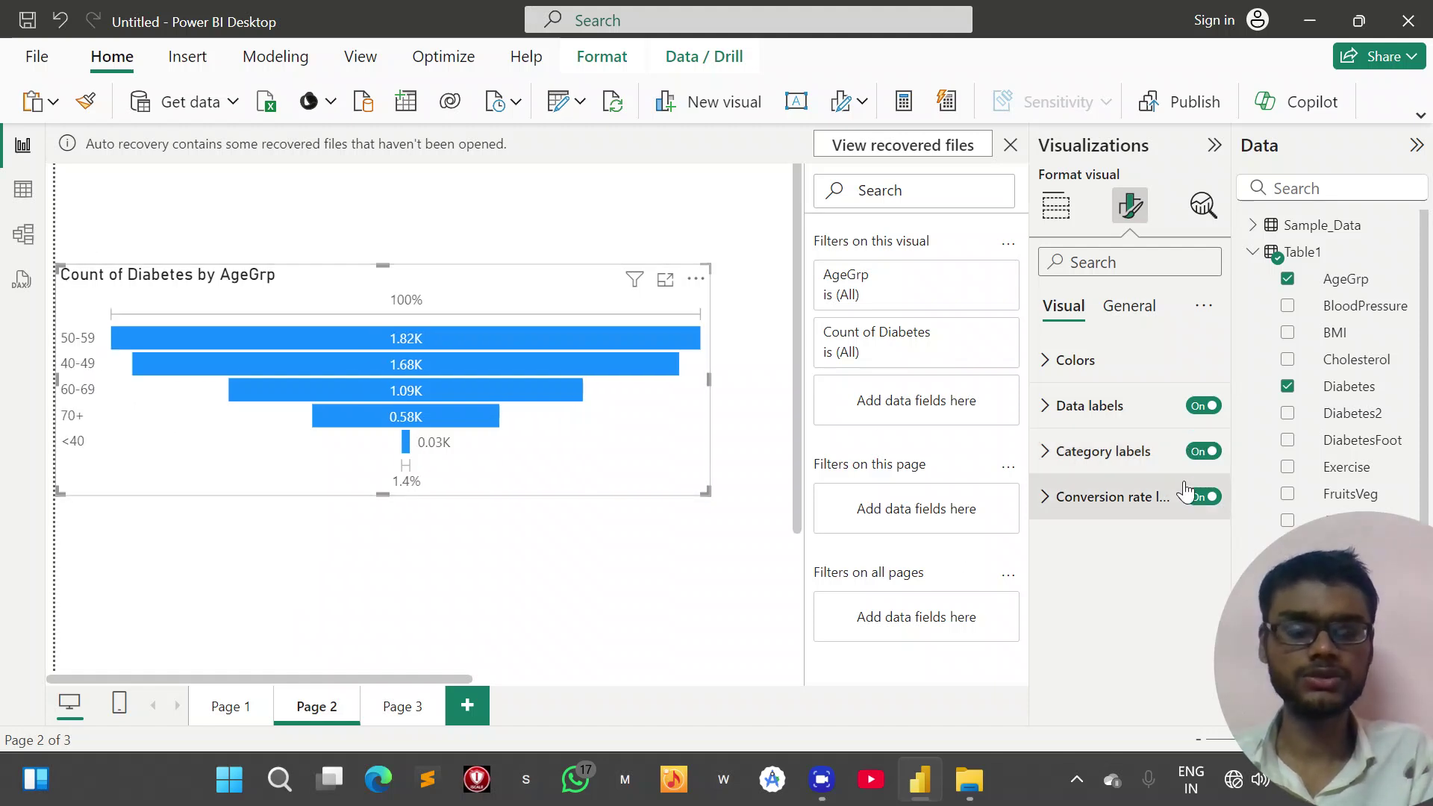
pyautogui.click(1198, 452)
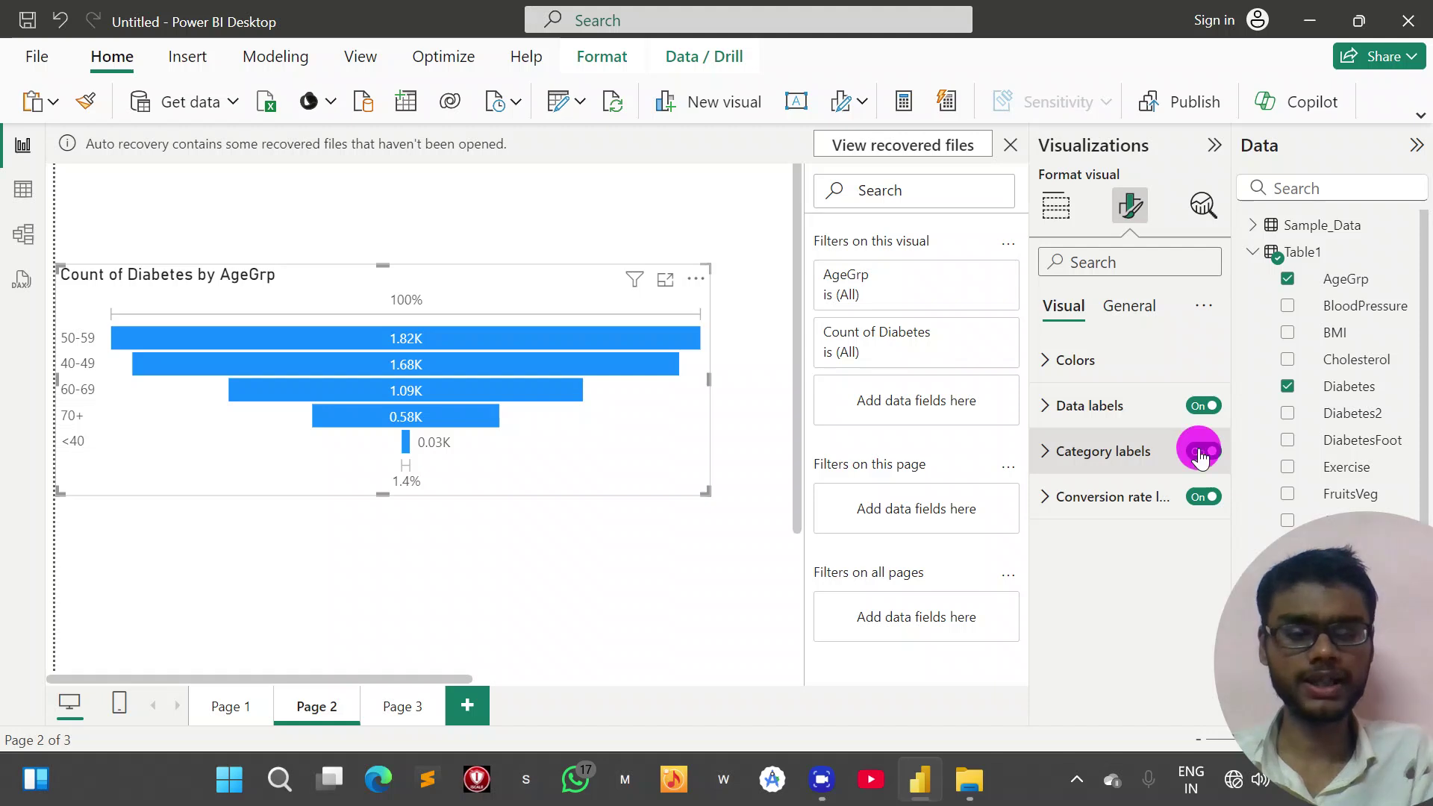
pyautogui.click(1199, 452)
# - Switch the funnel chart's conversion rate label off and back on, and expand its formatting settings
pyautogui.click(1197, 498)
pyautogui.click(1196, 498)
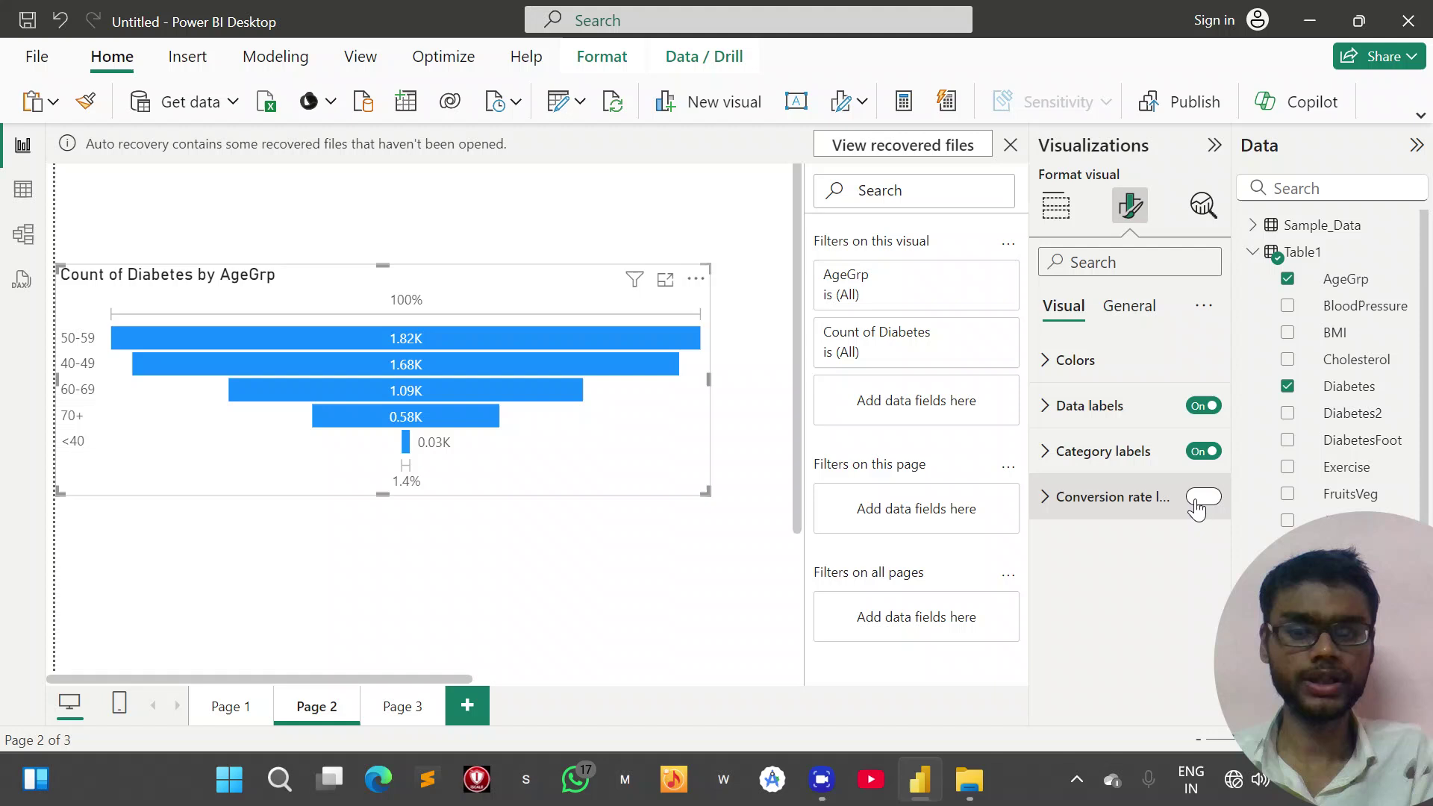
pyautogui.click(1198, 498)
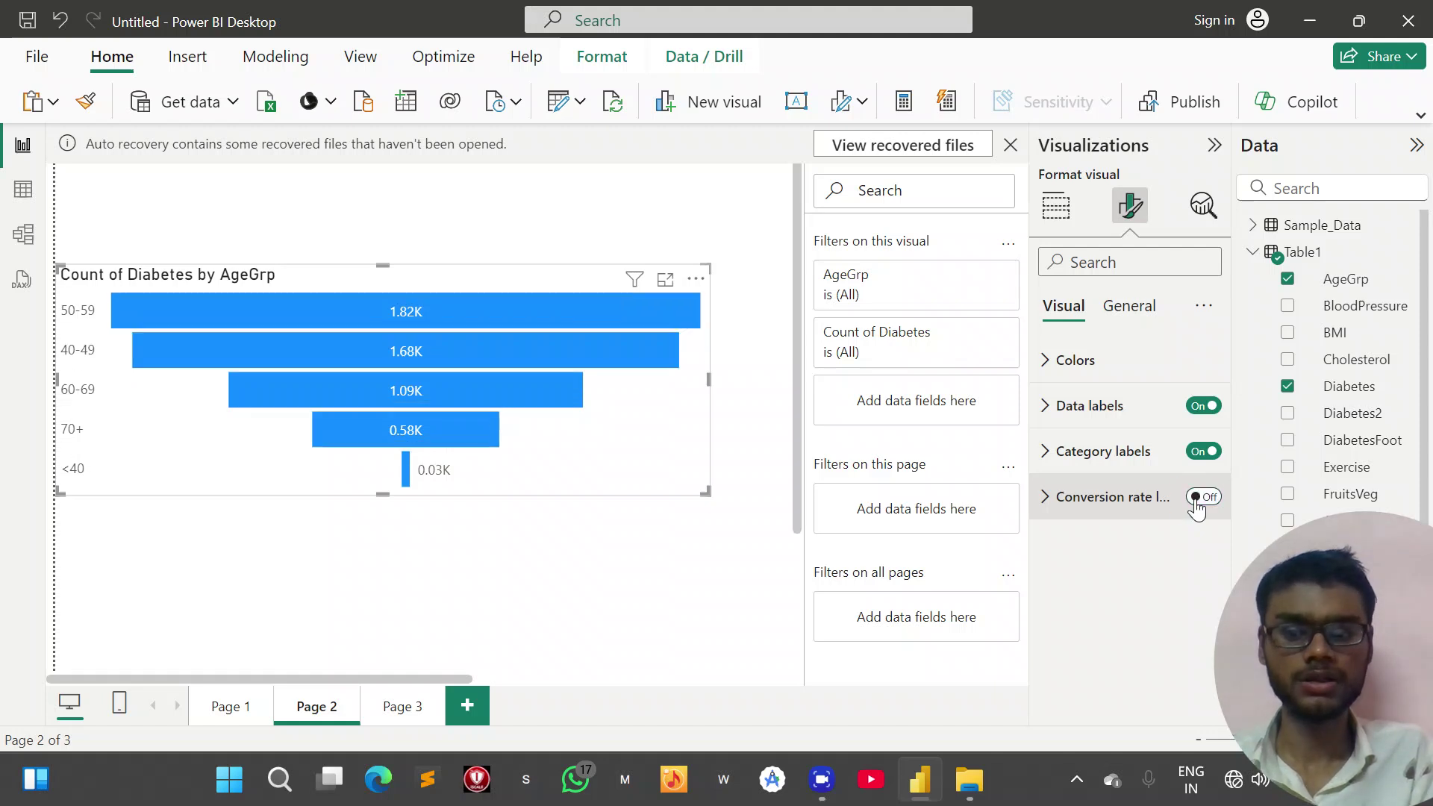
pyautogui.click(1199, 498)
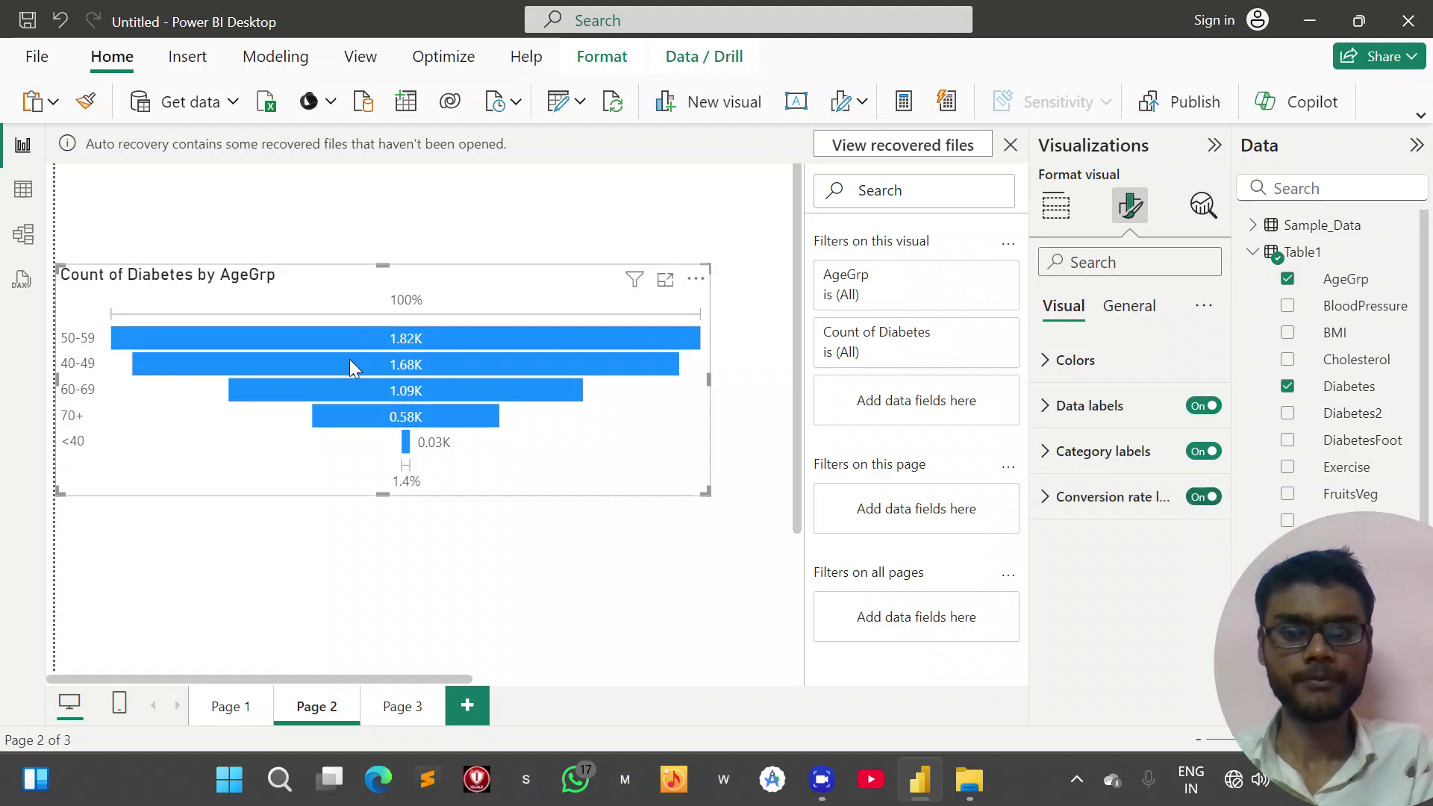
pyautogui.click(1219, 514)
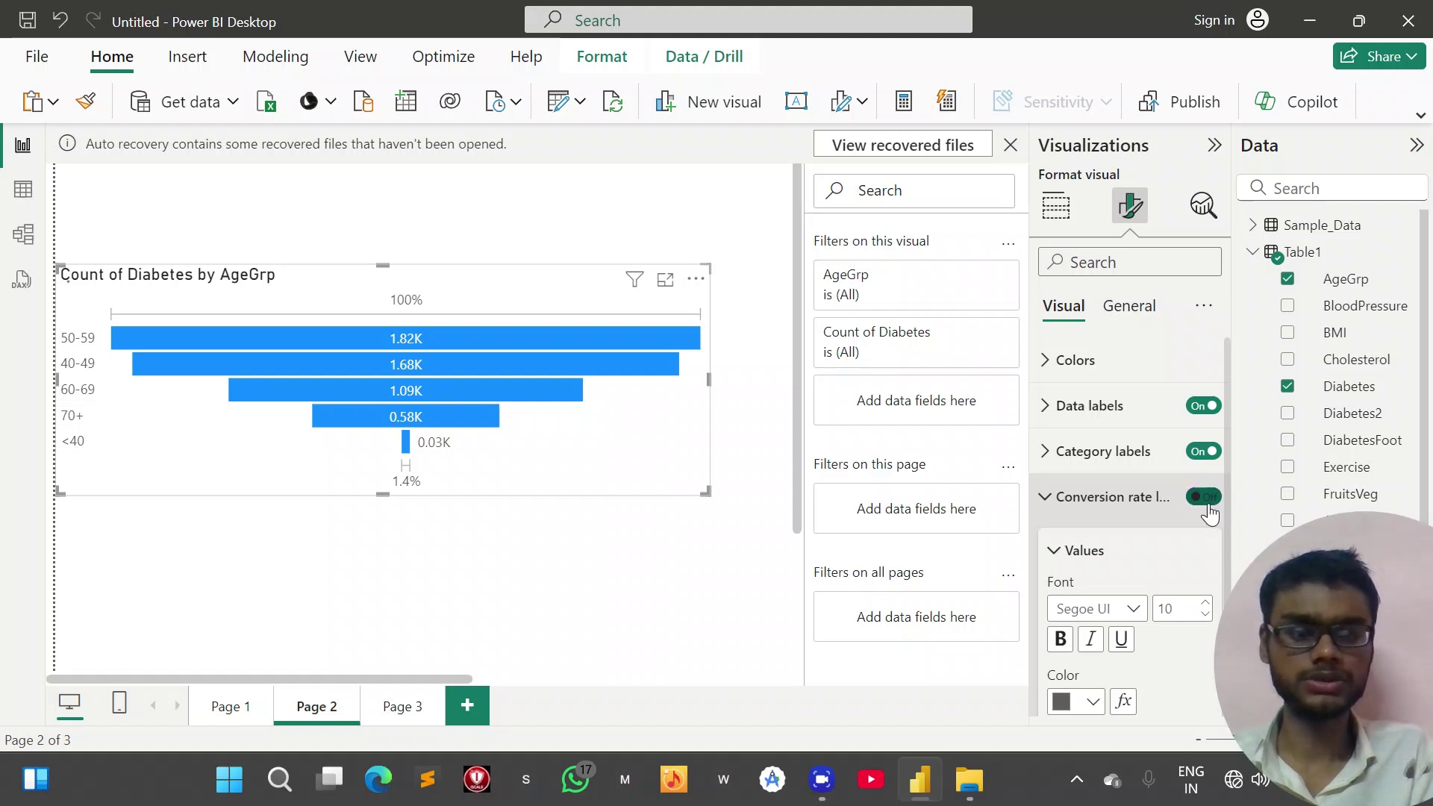
pyautogui.click(1206, 498)
pyautogui.click(1206, 498)
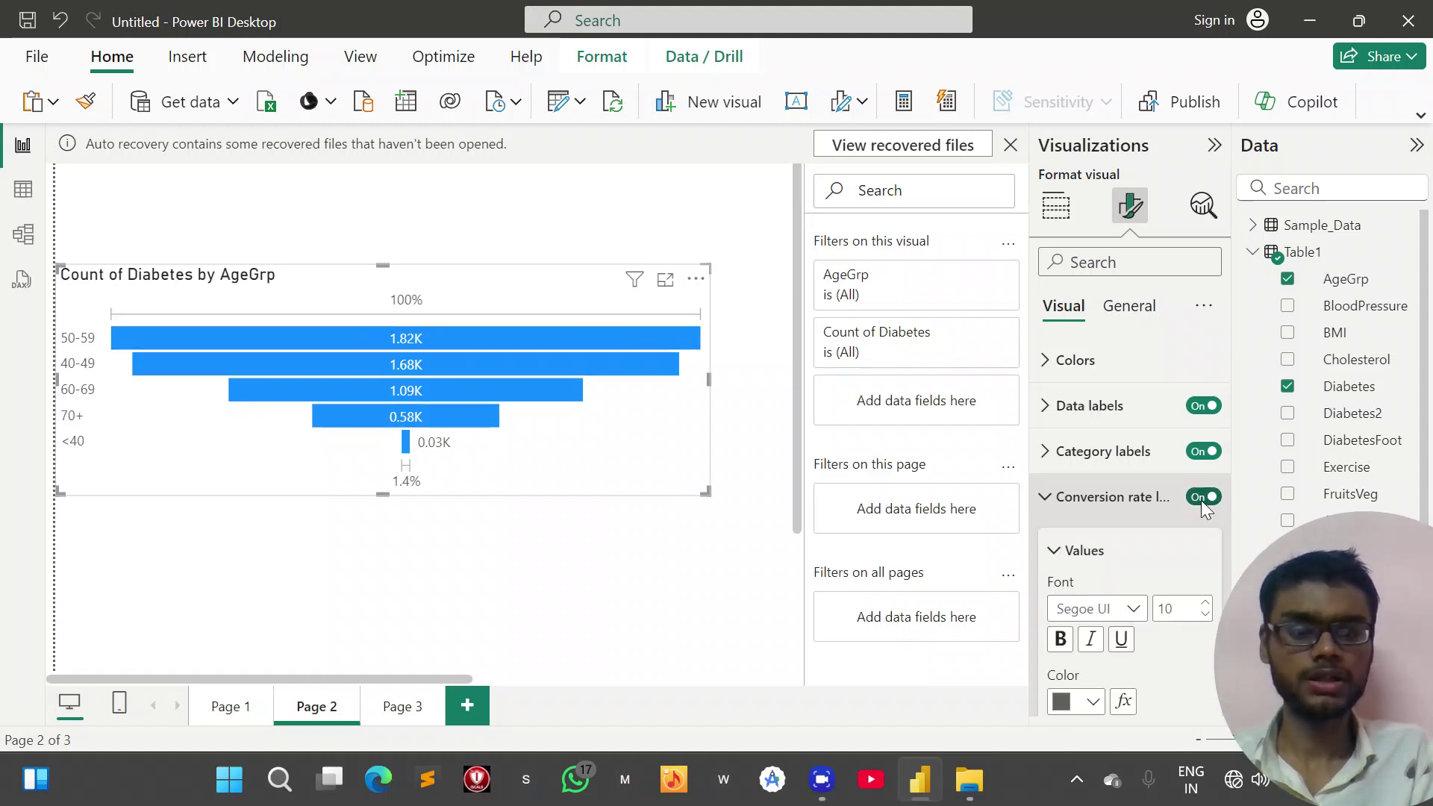
# - Return to building the visual and change the funnel chart to a scatter chart
pyautogui.click(1061, 216)
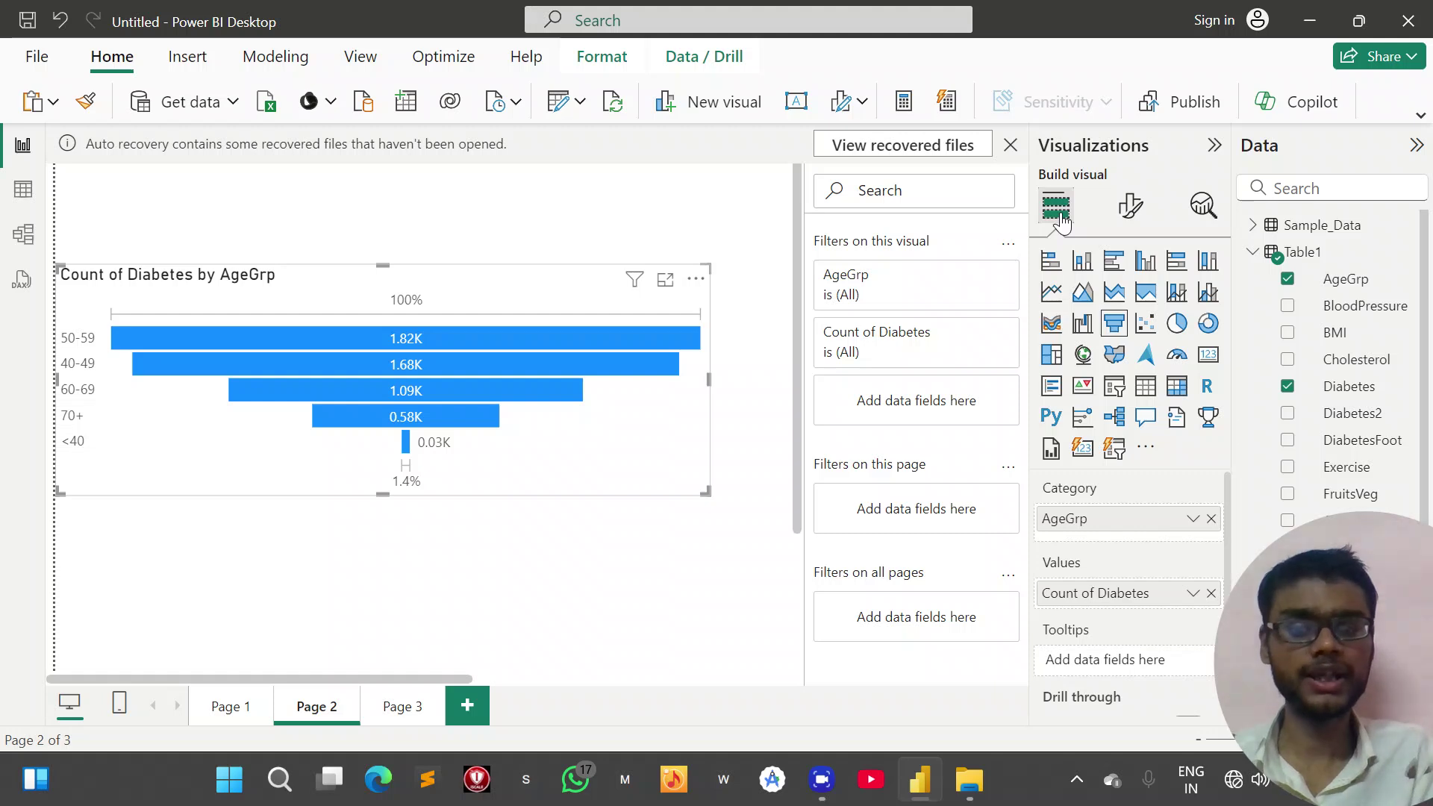
pyautogui.click(1146, 325)
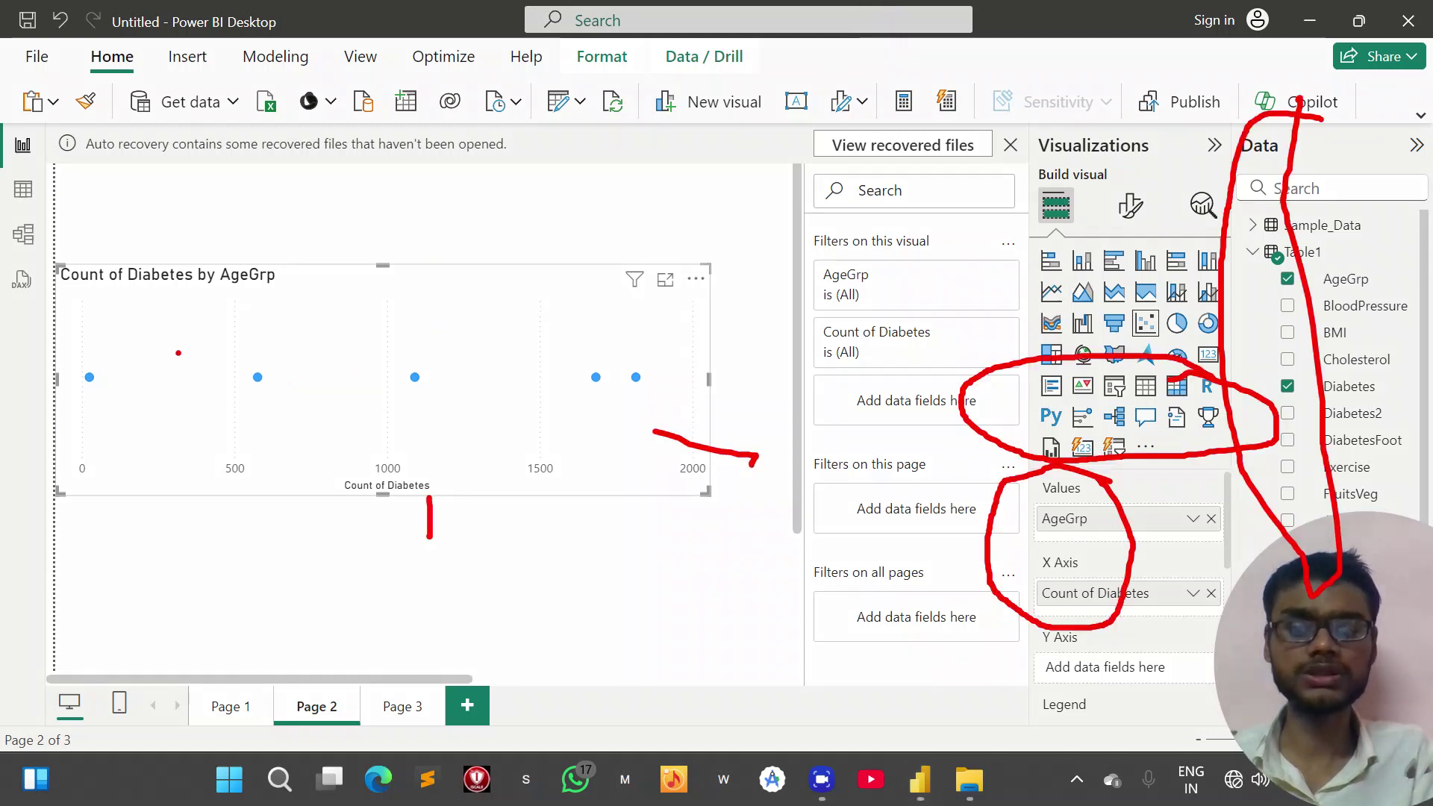
pyautogui.click(178, 353)
pyautogui.moveTo(276, 369)
pyautogui.mouseDown()
pyautogui.moveTo(246, 366)
pyautogui.moveTo(273, 367)
pyautogui.mouseUp()
pyautogui.moveTo(445, 335); pyautogui.dragTo(404, 341)
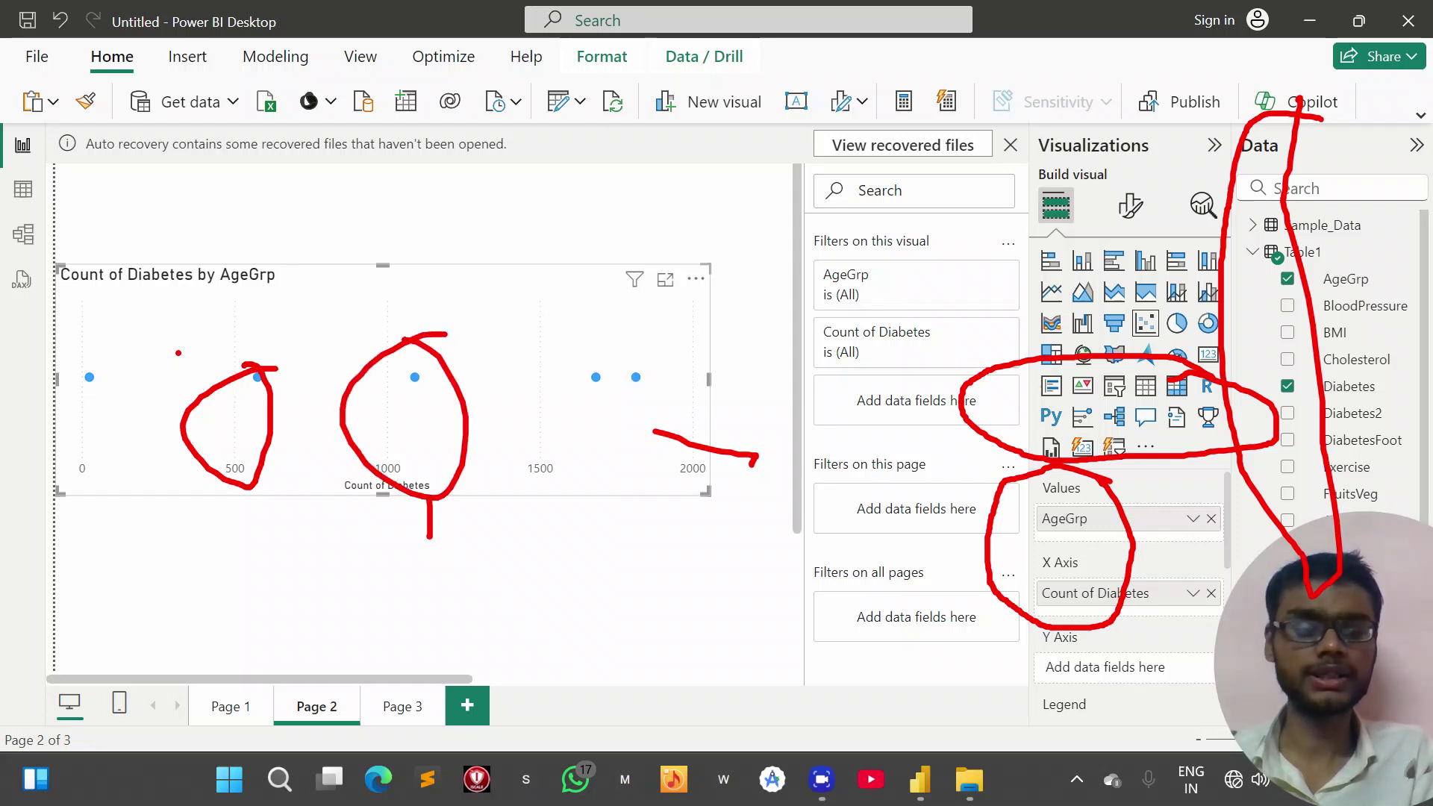
pyautogui.moveTo(279, 222); pyautogui.dragTo(296, 200)
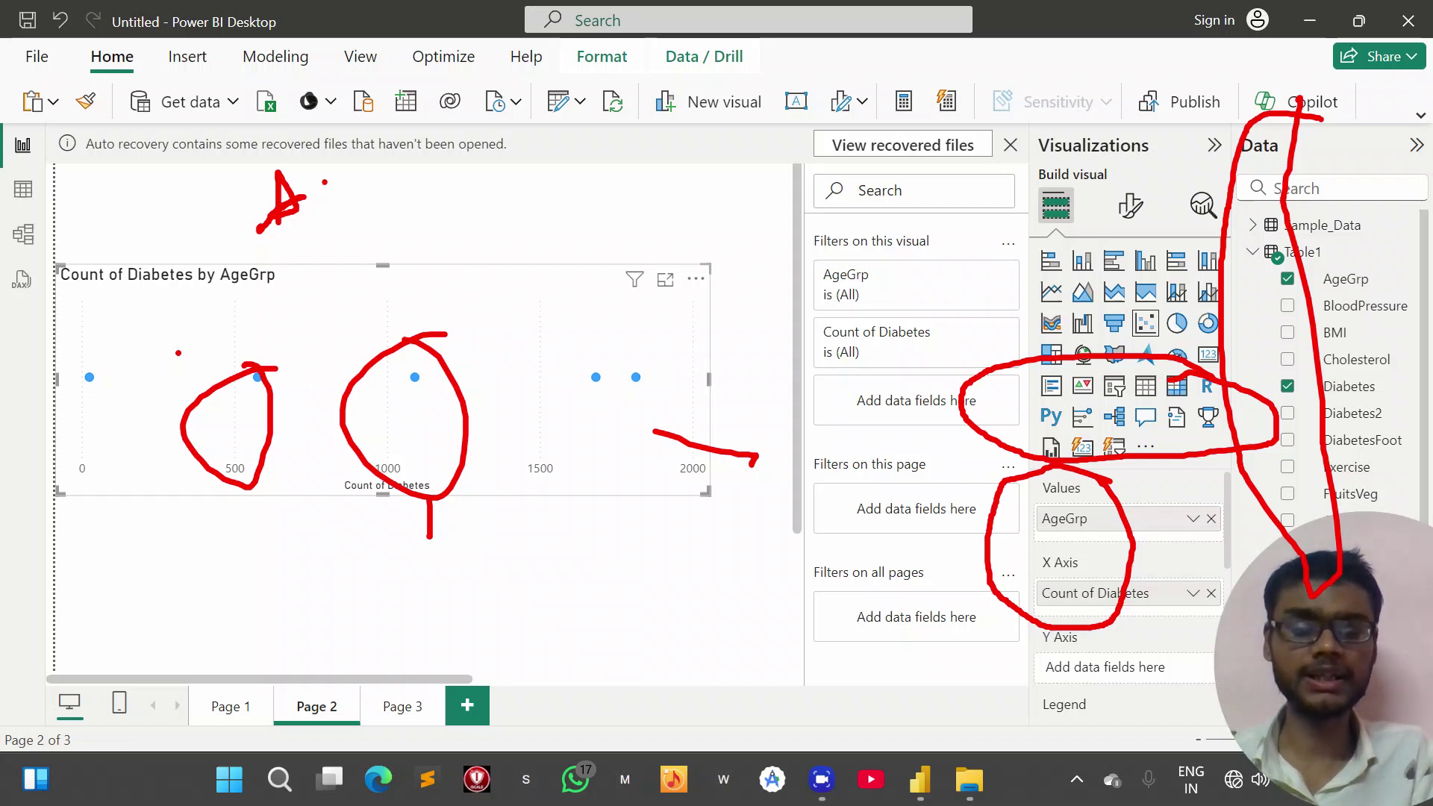
pyautogui.moveTo(369, 199)
pyautogui.mouseDown()
pyautogui.moveTo(433, 239)
pyautogui.moveTo(385, 241)
pyautogui.moveTo(470, 209)
pyautogui.moveTo(402, 292)
pyautogui.mouseUp()
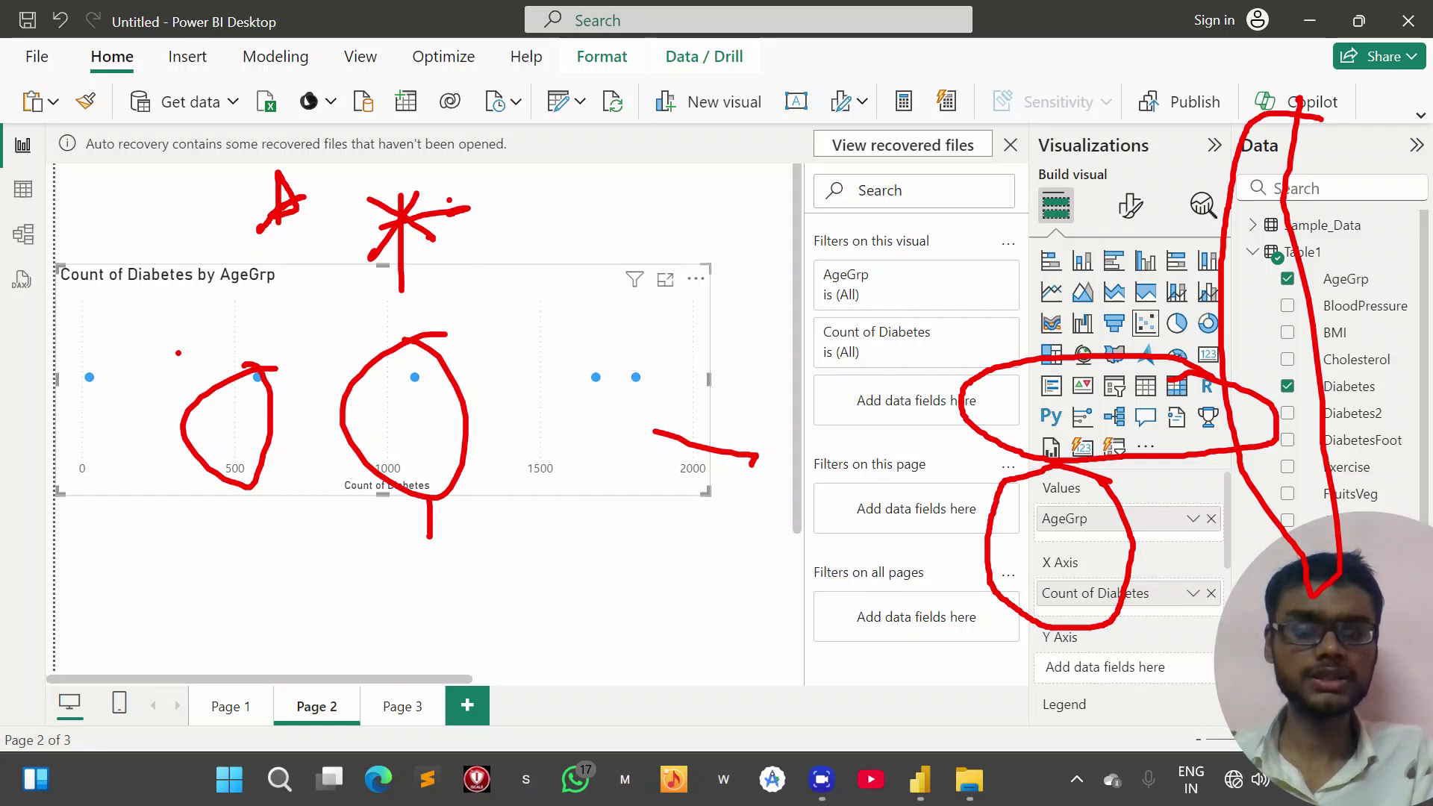
pyautogui.moveTo(446, 159)
pyautogui.mouseDown()
pyautogui.moveTo(656, 258)
pyautogui.moveTo(461, 135)
pyautogui.mouseUp()
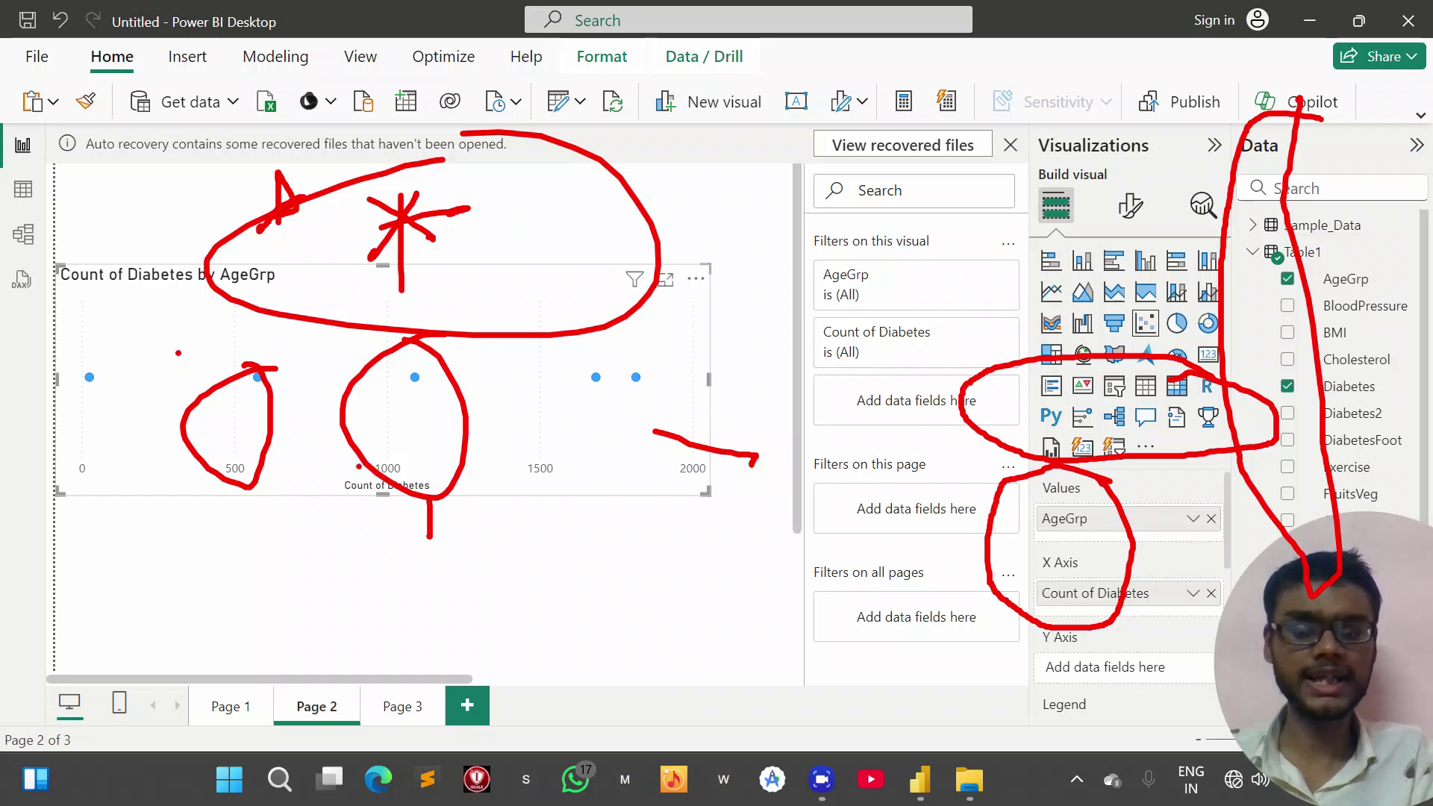
pyautogui.moveTo(673, 368)
pyautogui.mouseDown()
pyautogui.moveTo(8, 411)
pyautogui.moveTo(661, 388)
pyautogui.moveTo(575, 337)
pyautogui.mouseUp()
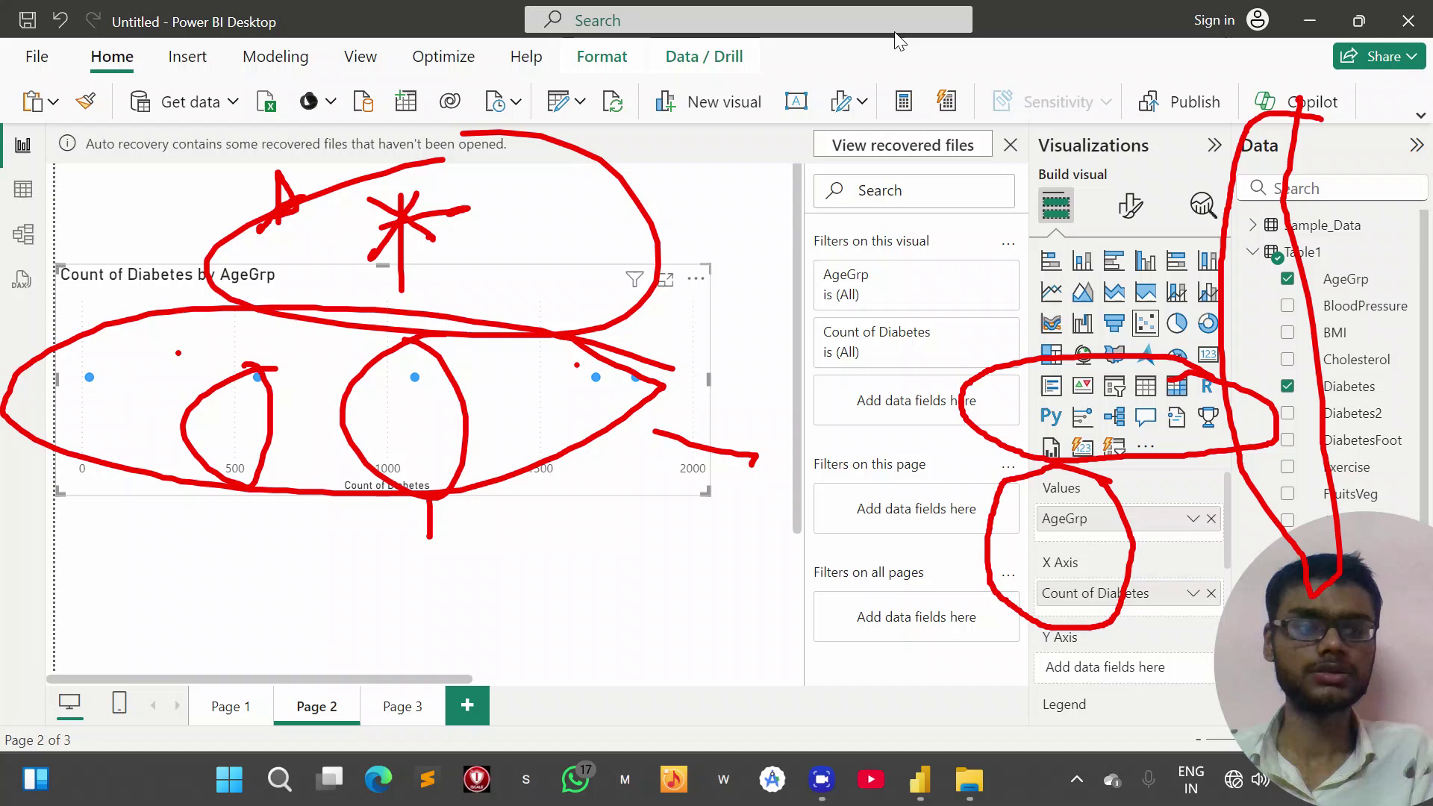
pyautogui.moveTo(463, 258)
pyautogui.mouseDown()
pyautogui.moveTo(329, 272)
pyautogui.moveTo(341, 328)
pyautogui.moveTo(388, 230)
pyautogui.mouseUp()
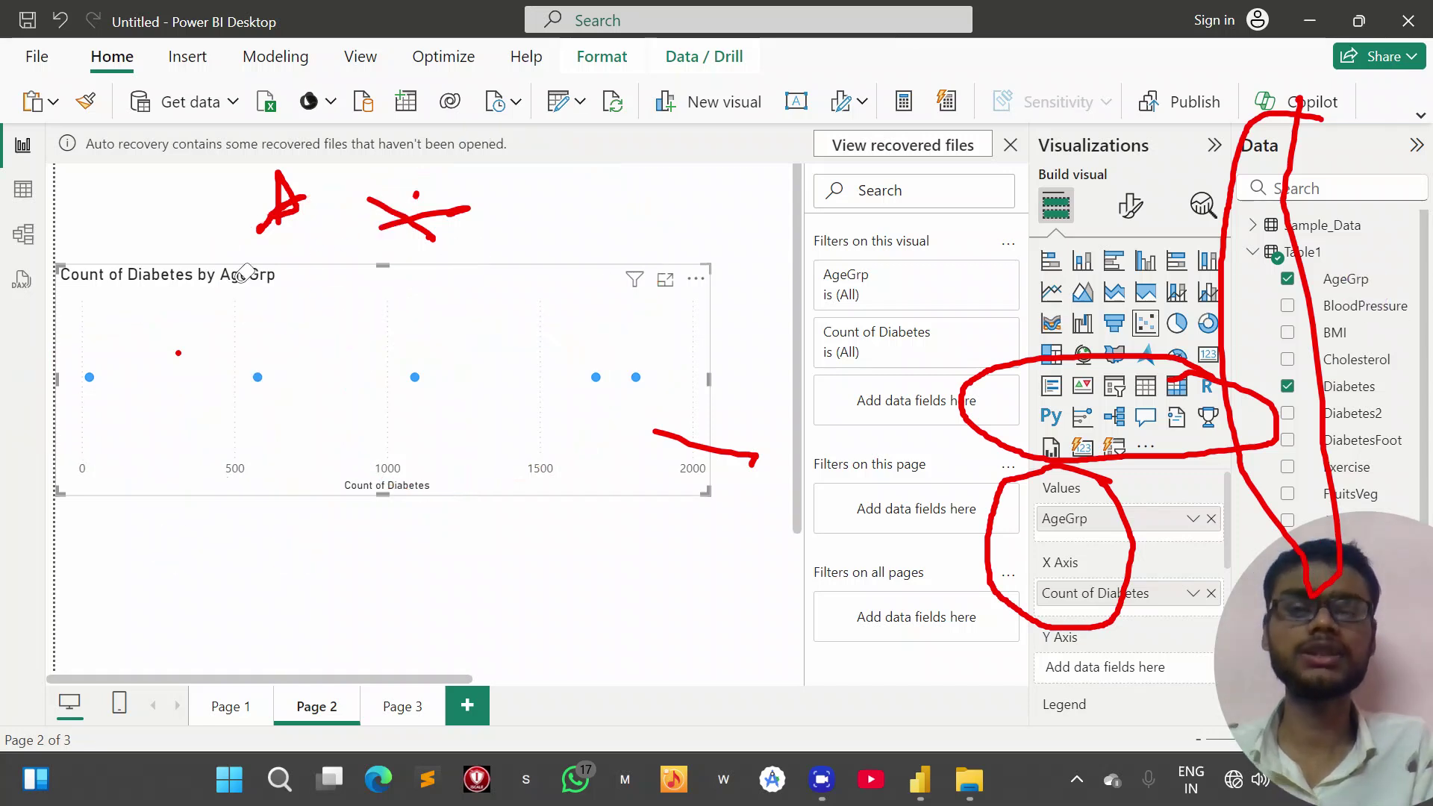
pyautogui.moveTo(424, 190)
pyautogui.mouseDown()
pyautogui.moveTo(281, 184)
pyautogui.moveTo(210, 313)
pyautogui.mouseUp()
pyautogui.moveTo(1108, 364)
pyautogui.mouseDown()
pyautogui.moveTo(863, 595)
pyautogui.moveTo(1230, 424)
pyautogui.mouseUp()
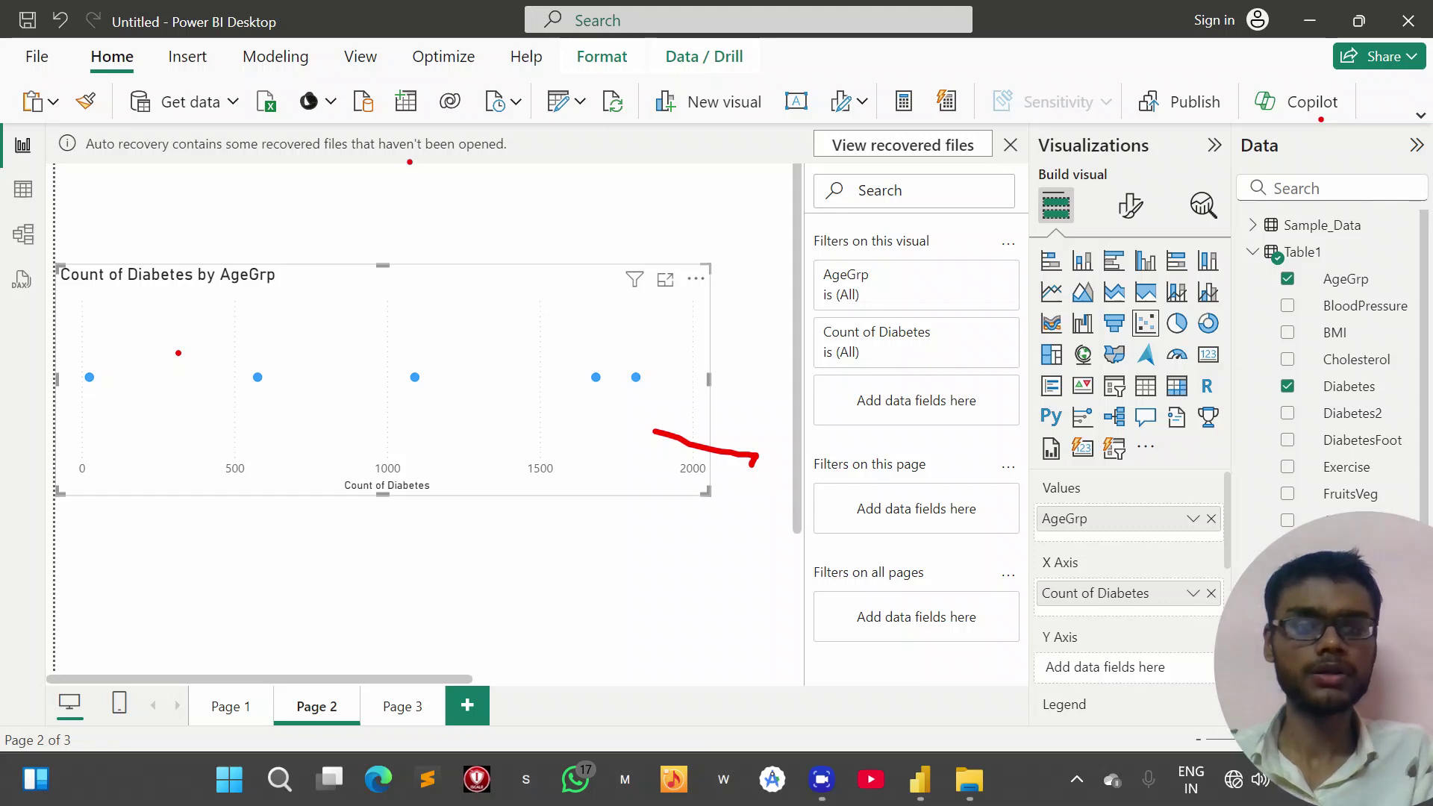
pyautogui.moveTo(363, 200); pyautogui.dragTo(333, 221)
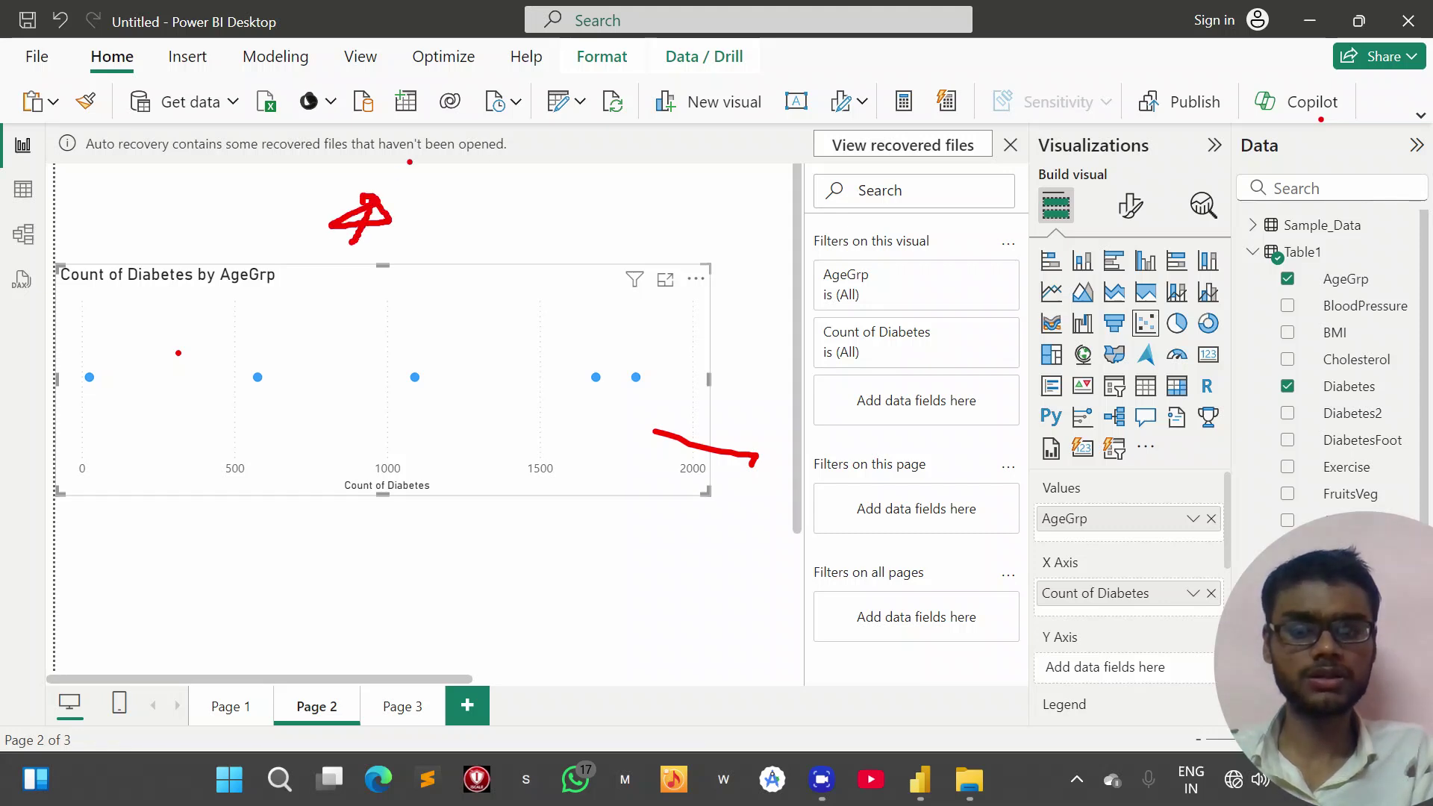
pyautogui.moveTo(453, 210); pyautogui.dragTo(542, 207)
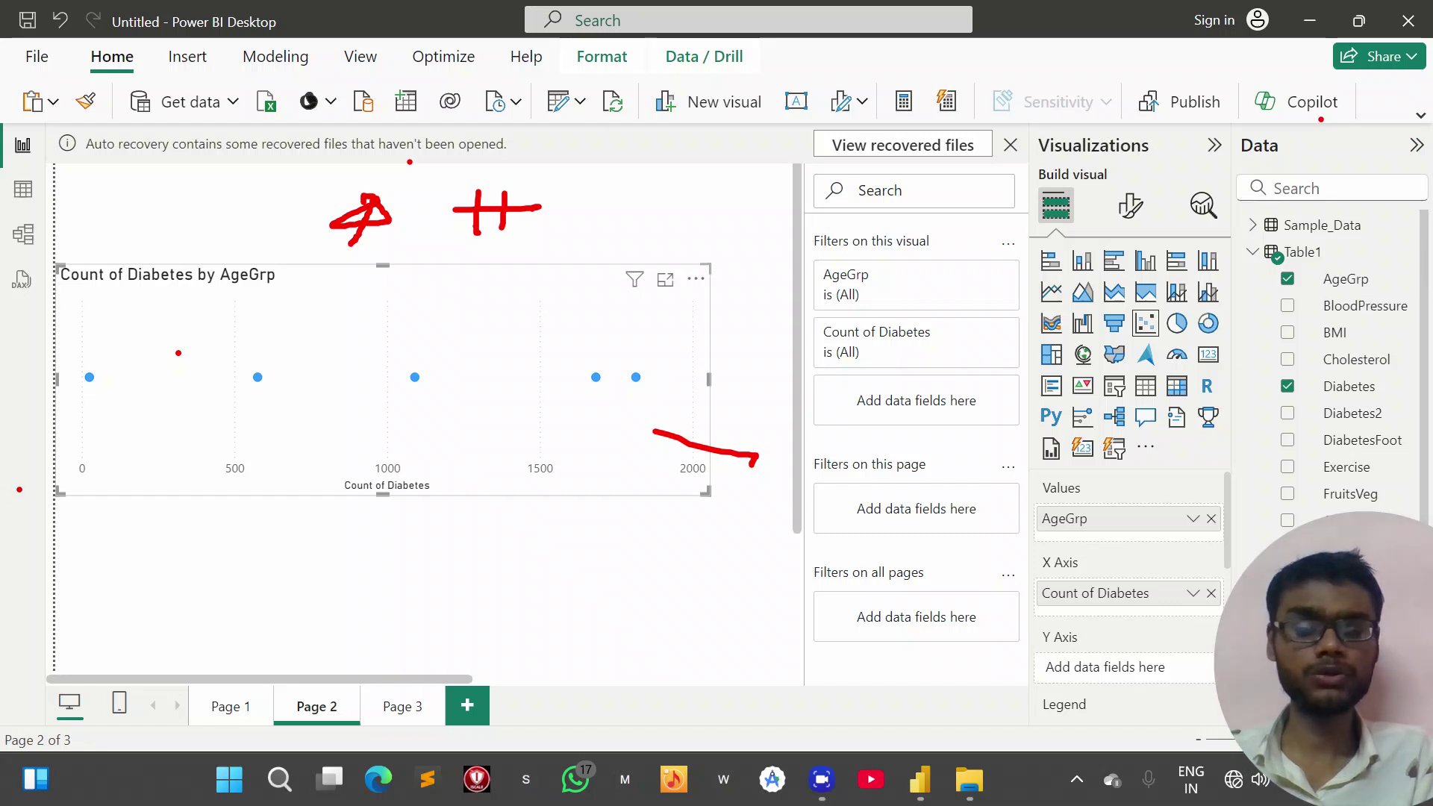
pyautogui.moveTo(85, 476)
pyautogui.mouseDown()
pyautogui.moveTo(78, 334)
pyautogui.moveTo(157, 478)
pyautogui.moveTo(154, 513)
pyautogui.mouseUp()
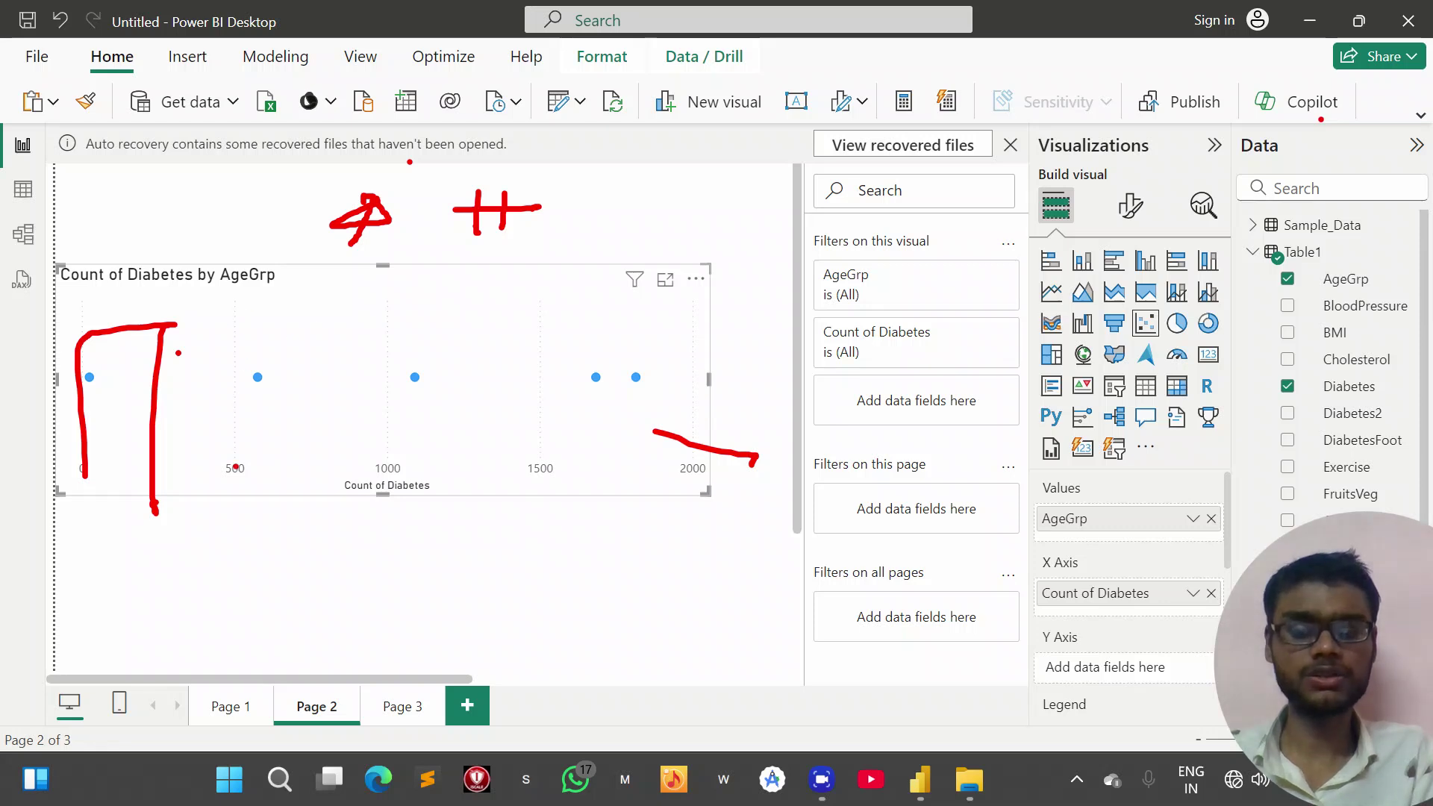
pyautogui.moveTo(257, 380)
pyautogui.mouseDown()
pyautogui.moveTo(509, 395)
pyautogui.moveTo(373, 455)
pyautogui.moveTo(295, 385)
pyautogui.moveTo(262, 379)
pyautogui.mouseUp()
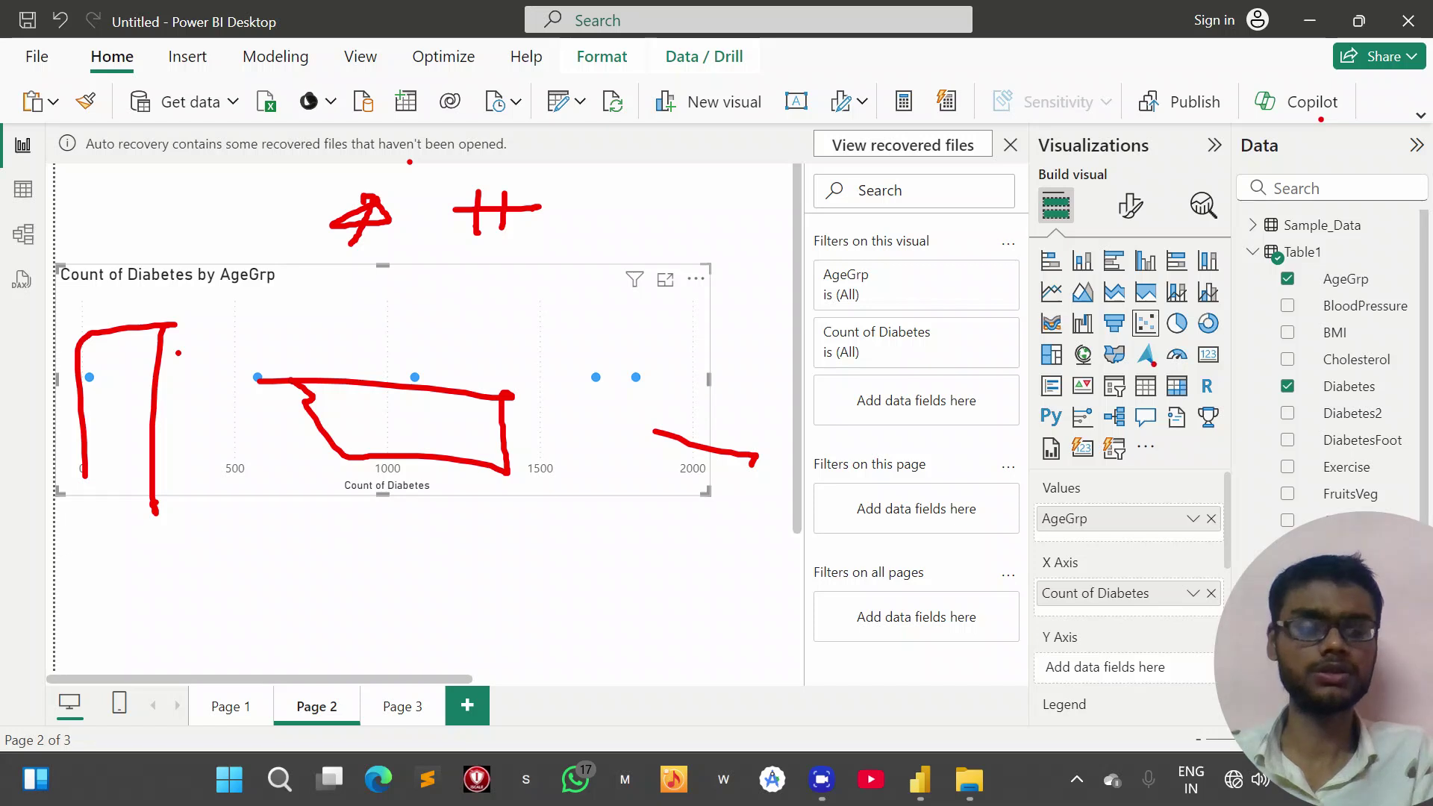
pyautogui.press('e')
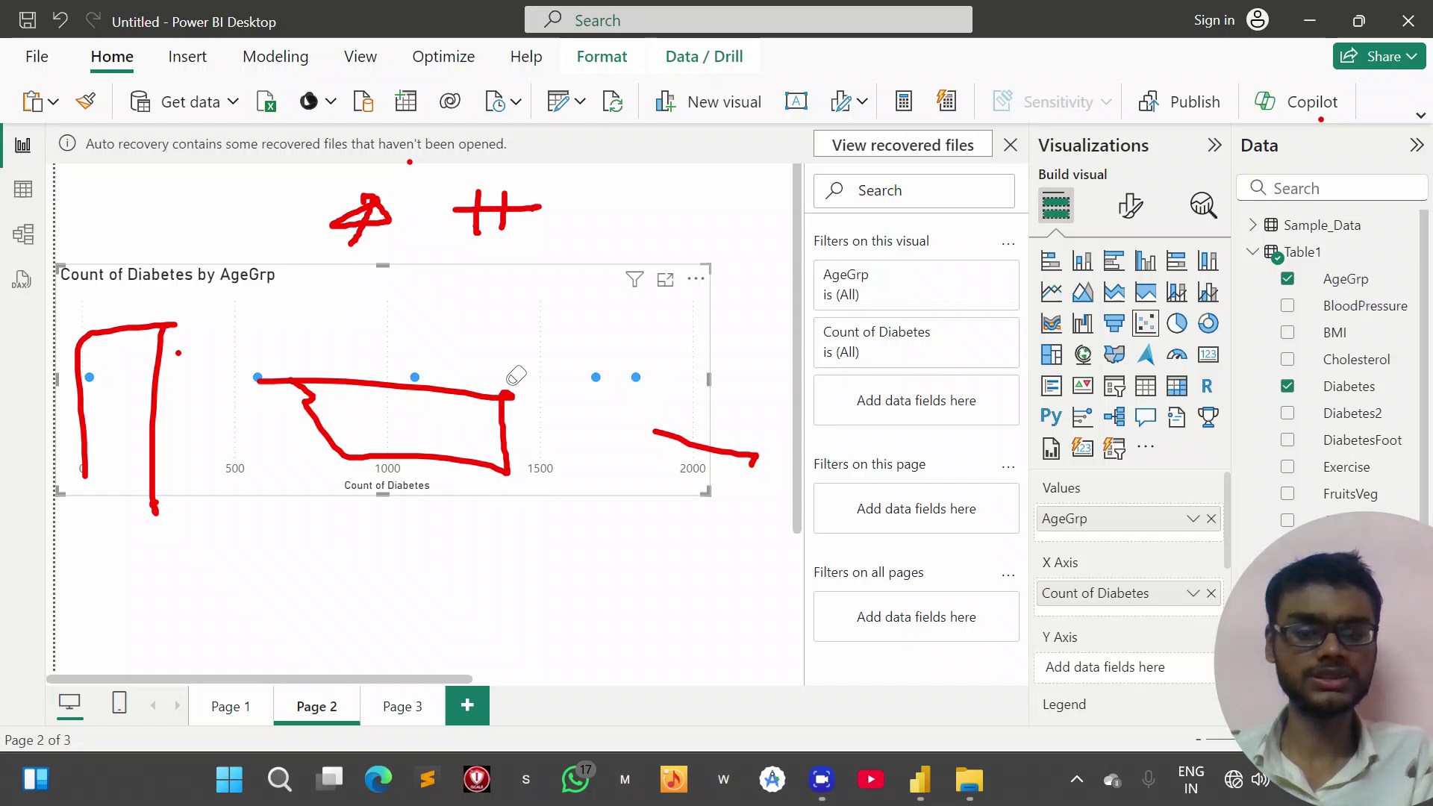
pyautogui.moveTo(289, 377)
pyautogui.mouseDown()
pyautogui.moveTo(154, 352)
pyautogui.moveTo(135, 383)
pyautogui.mouseUp()
pyautogui.moveTo(418, 237)
pyautogui.mouseDown()
pyautogui.moveTo(493, 215)
pyautogui.moveTo(378, 199)
pyautogui.moveTo(385, 230)
pyautogui.moveTo(697, 418)
pyautogui.moveTo(679, 436)
pyautogui.mouseUp()
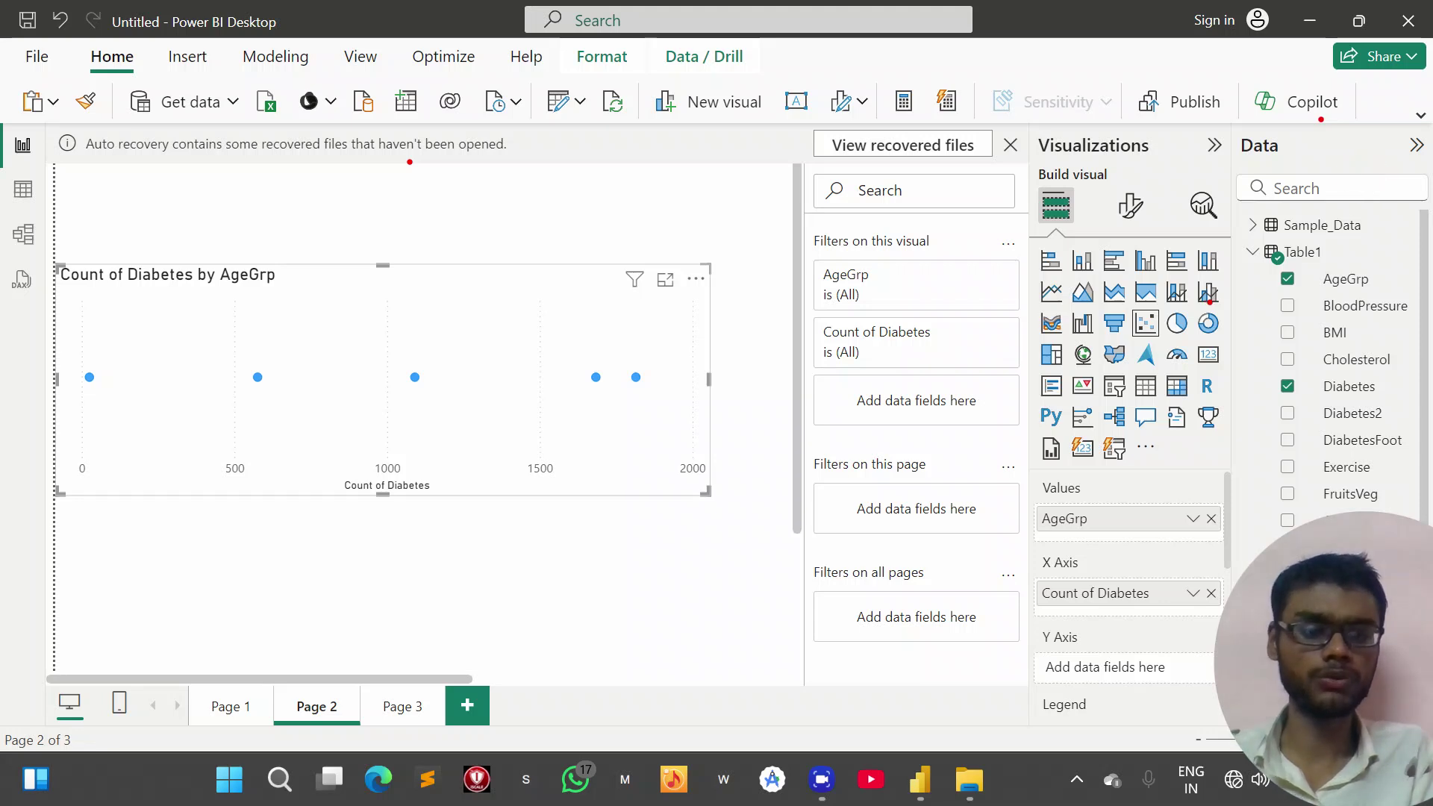
pyautogui.click(895, 46)
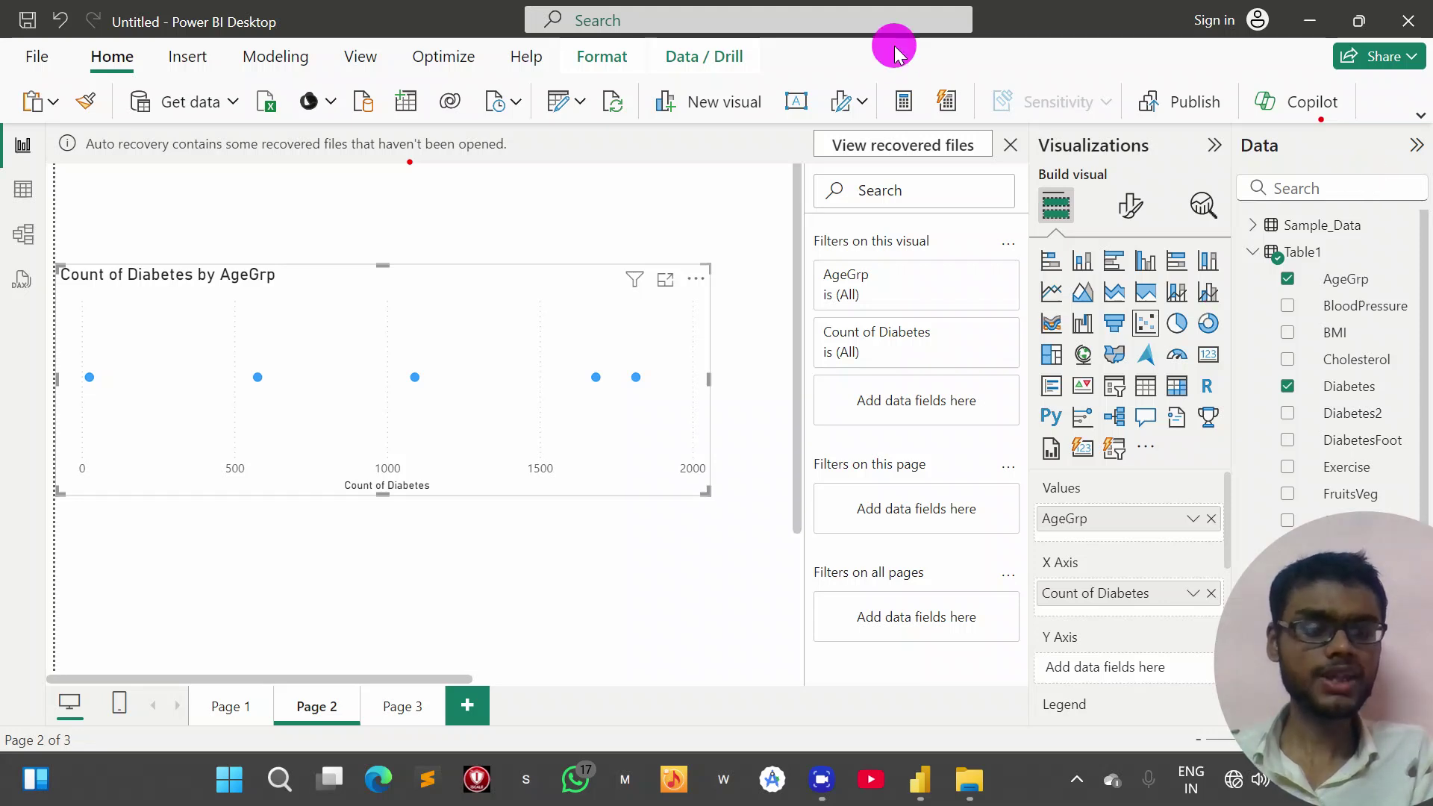
# - Change the scatter chart to a pie chart and add the Diabetes2 field from Table1 as its details
pyautogui.click(1179, 325)
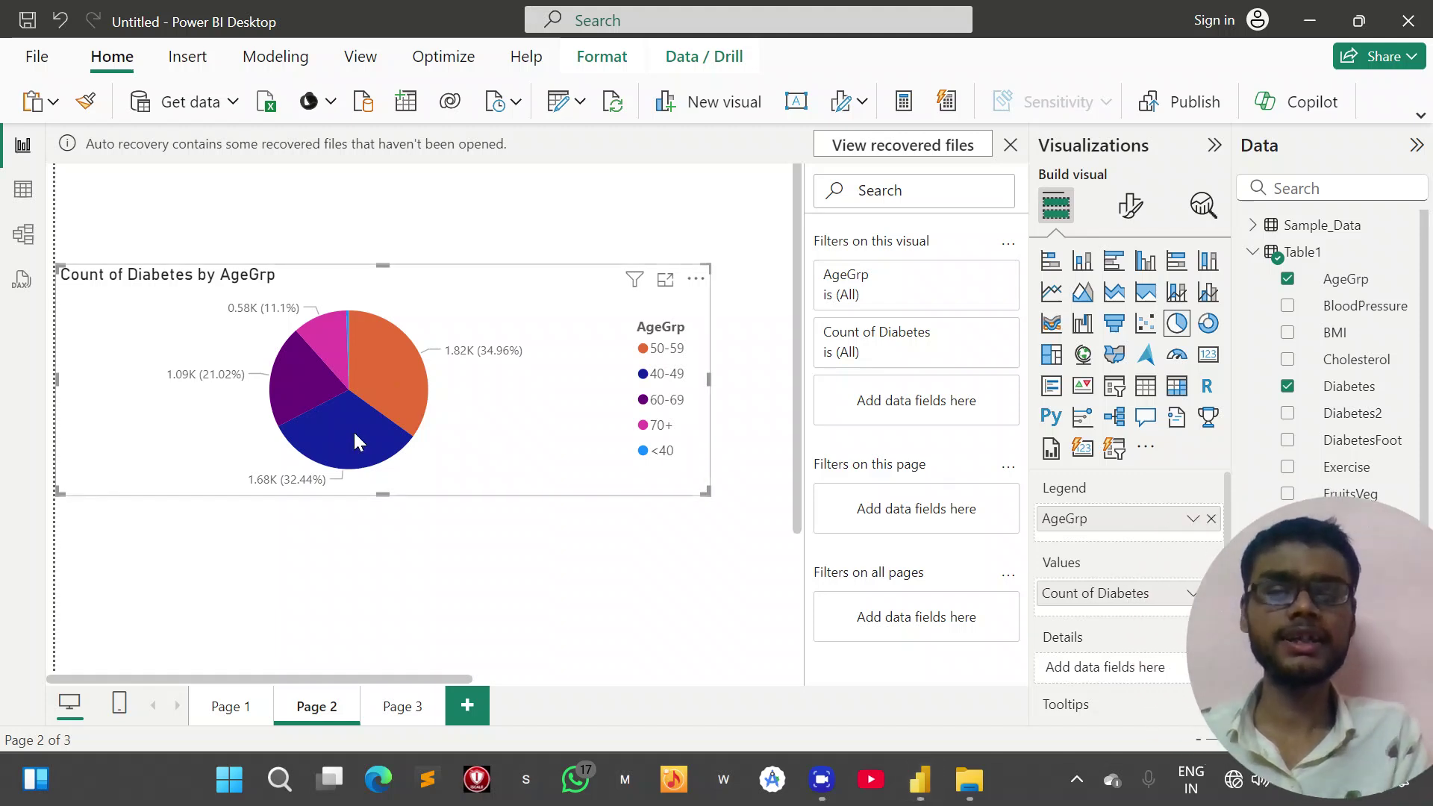
pyautogui.moveTo(370, 437)
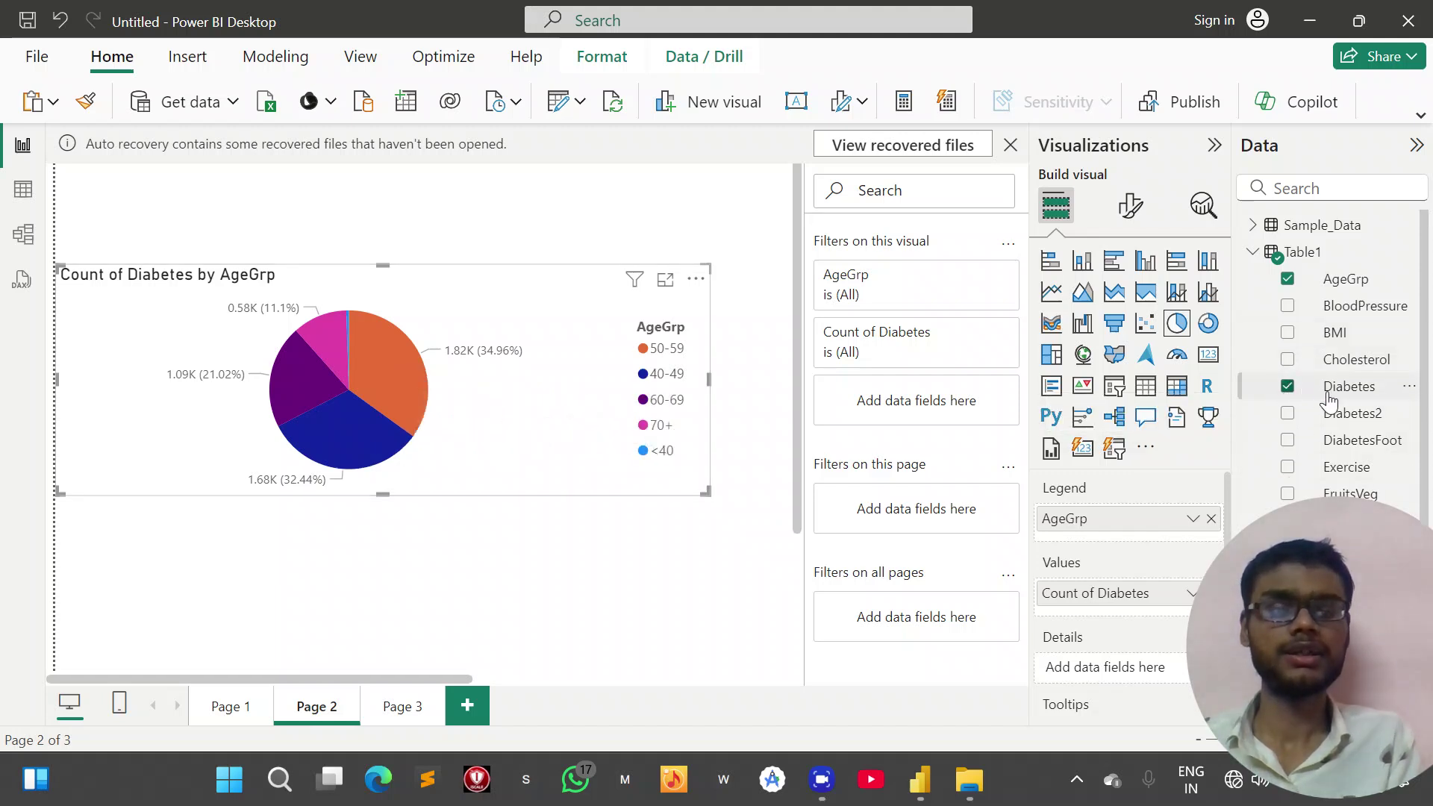
pyautogui.scroll(-3, 1323, 397)
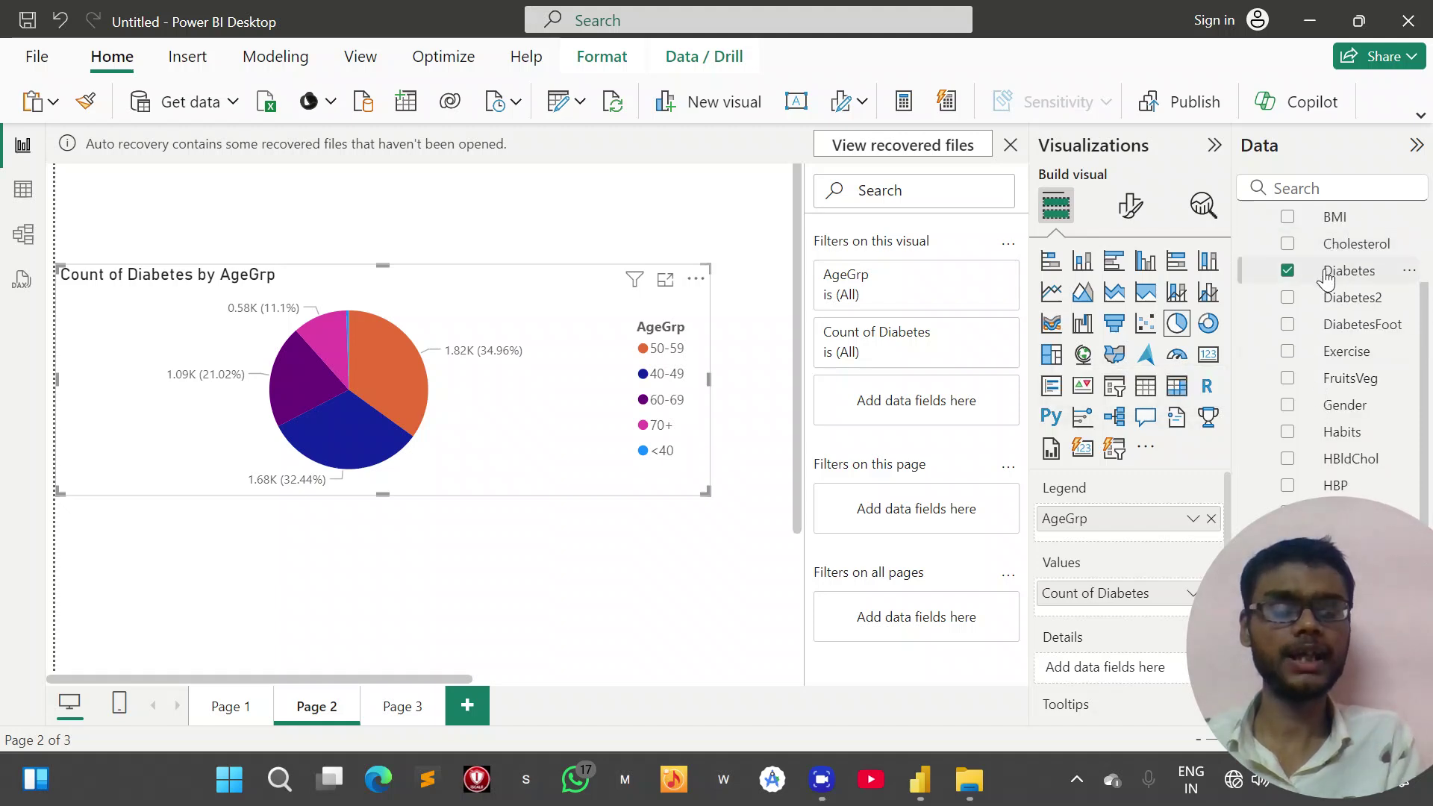
pyautogui.click(1288, 299)
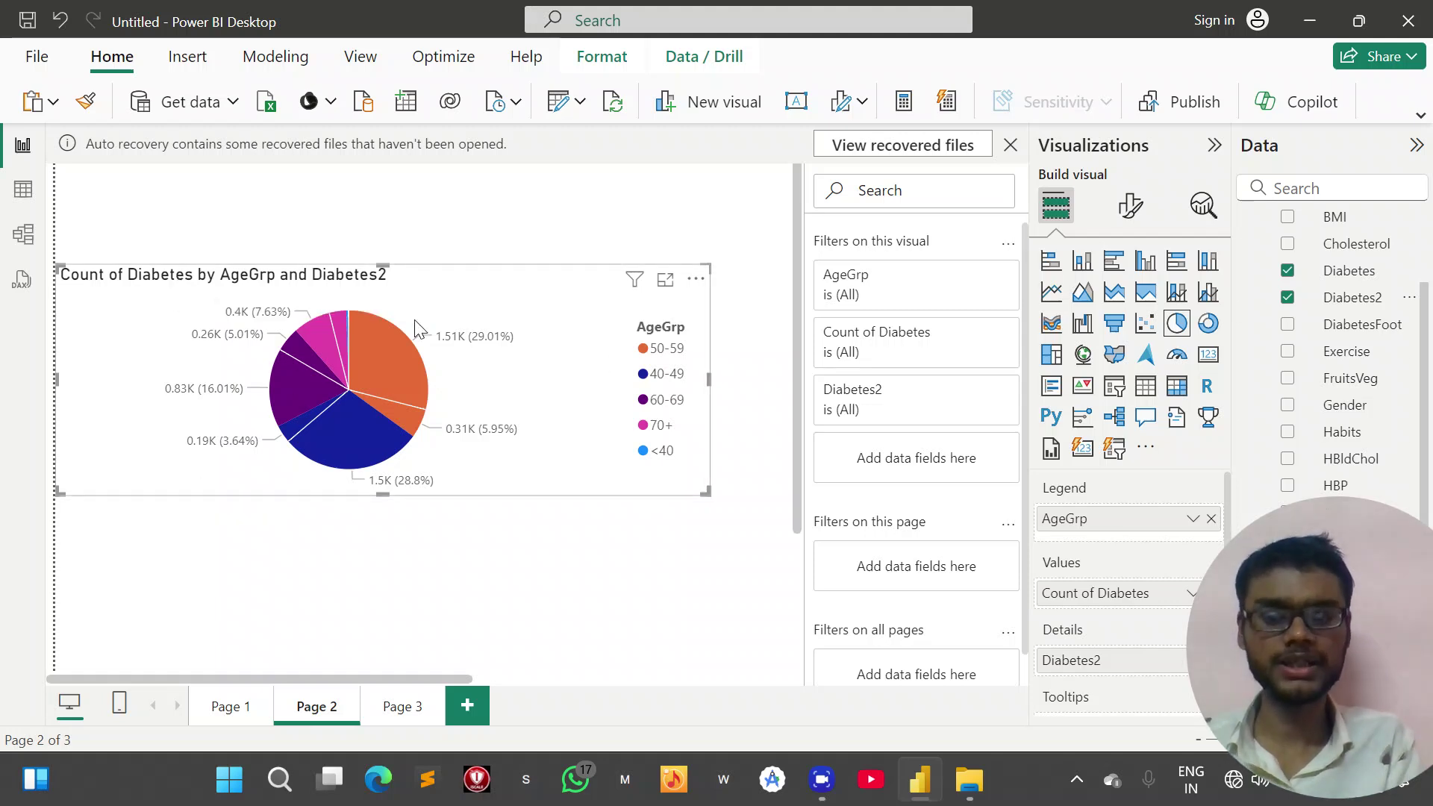
# - Switch the pie chart's detail labels off and back on twice to compare the effect
pyautogui.click(1131, 206)
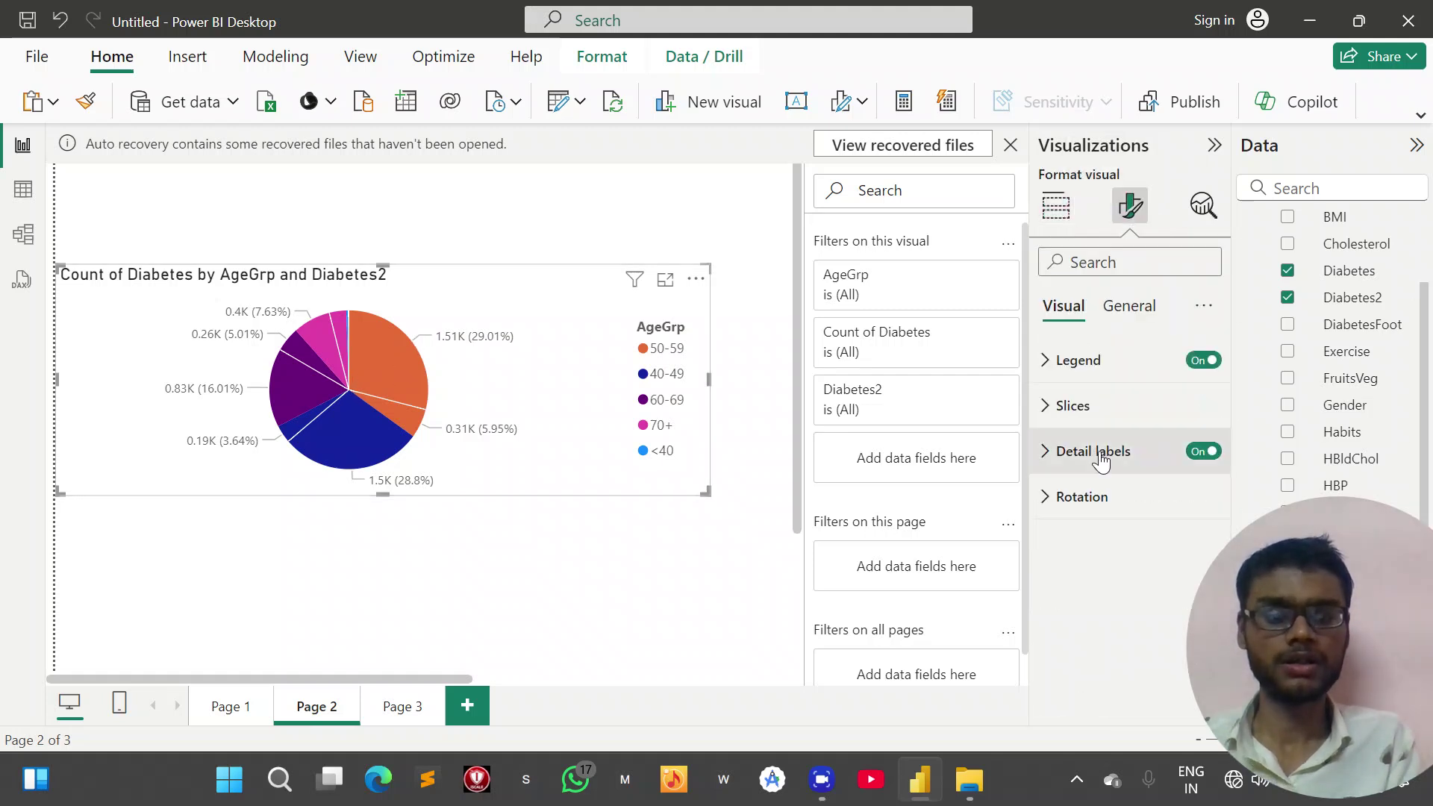
pyautogui.click(1200, 451)
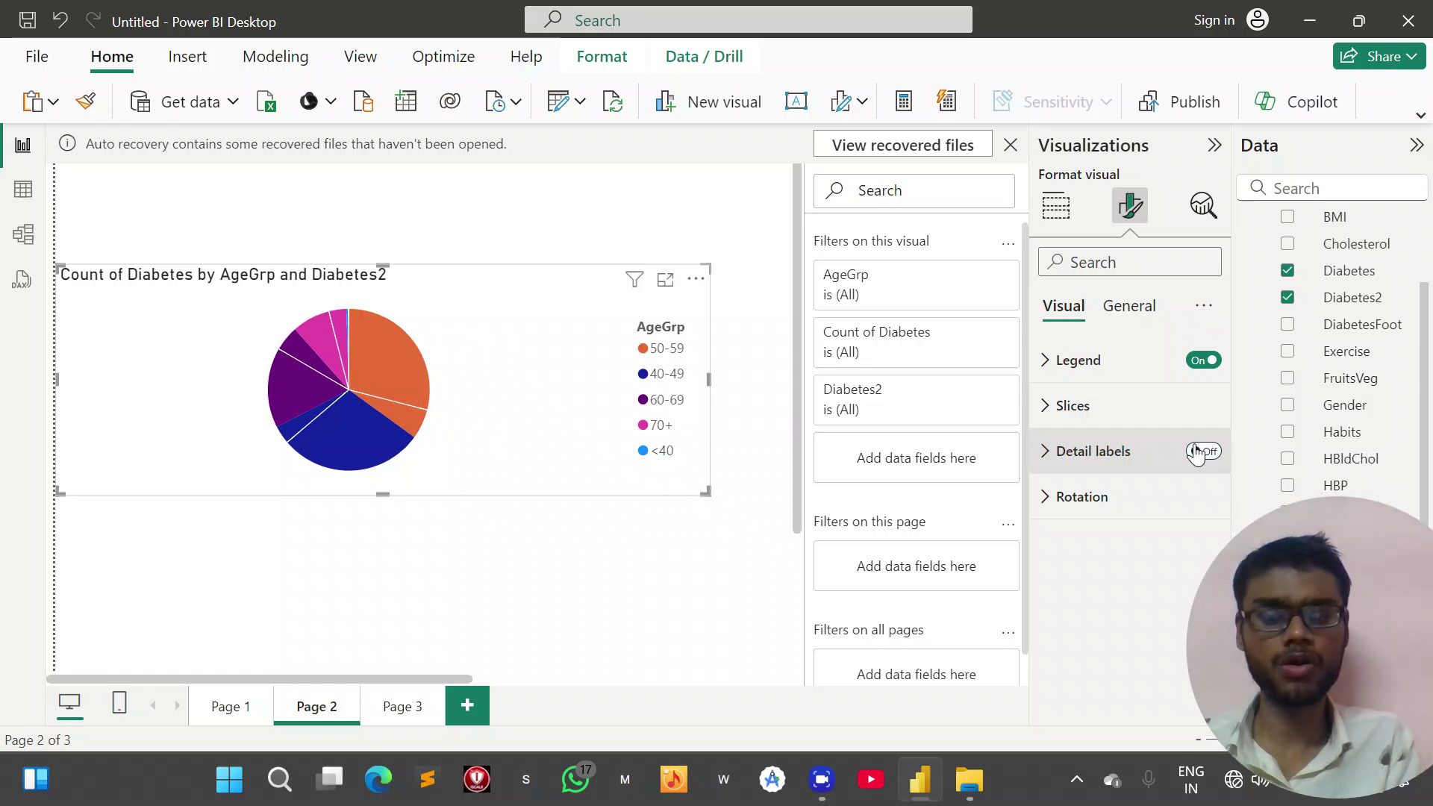
pyautogui.click(1205, 453)
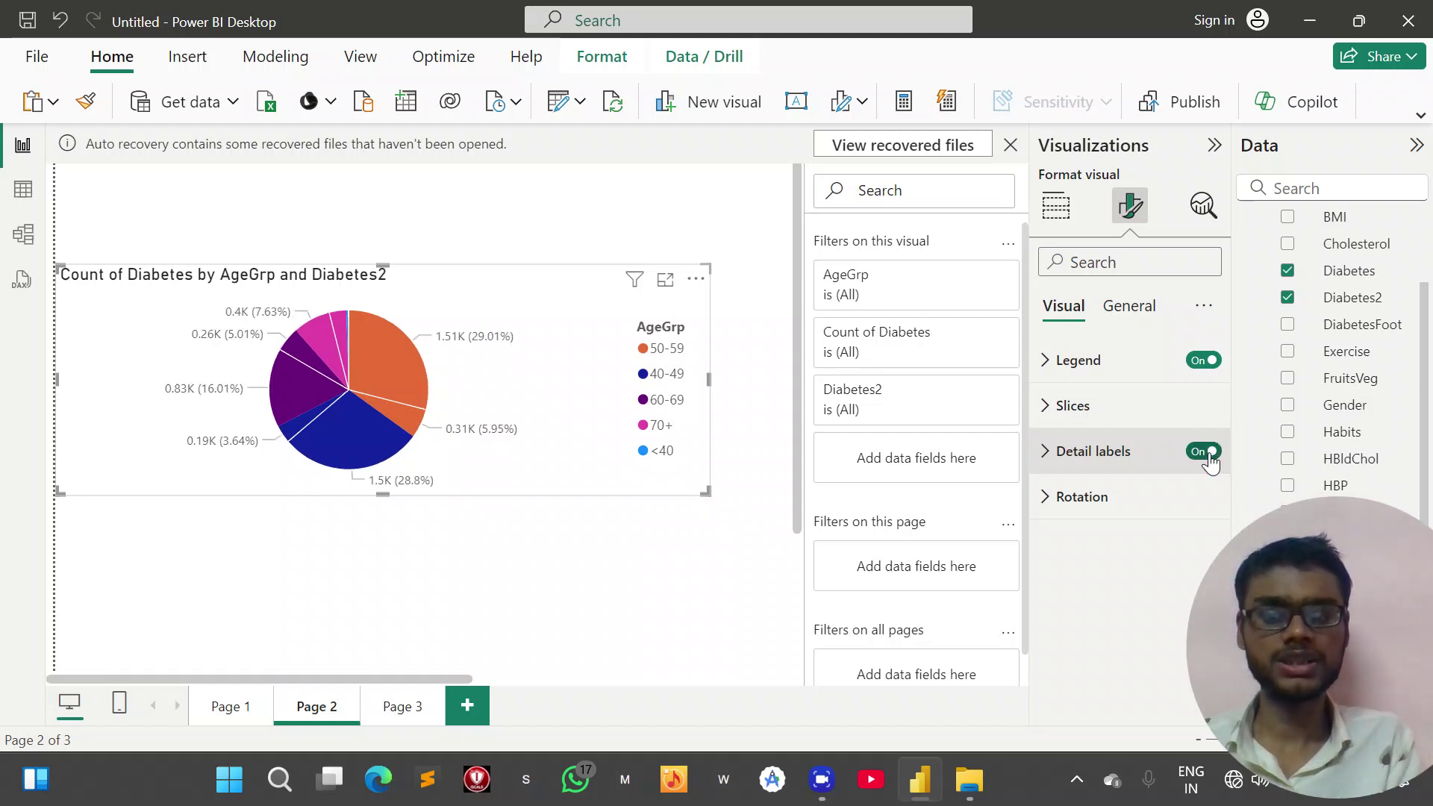
pyautogui.click(1206, 453)
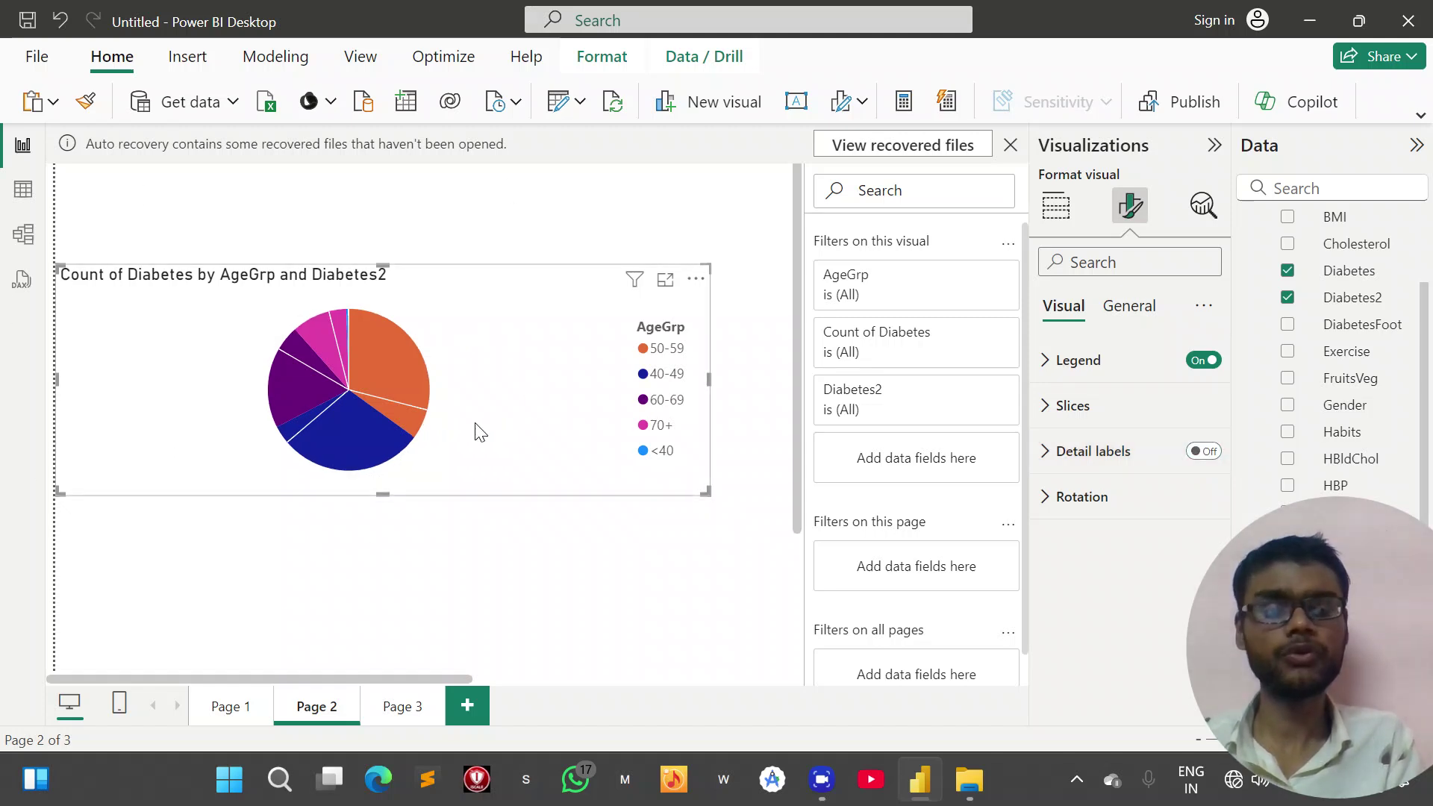
pyautogui.click(1202, 451)
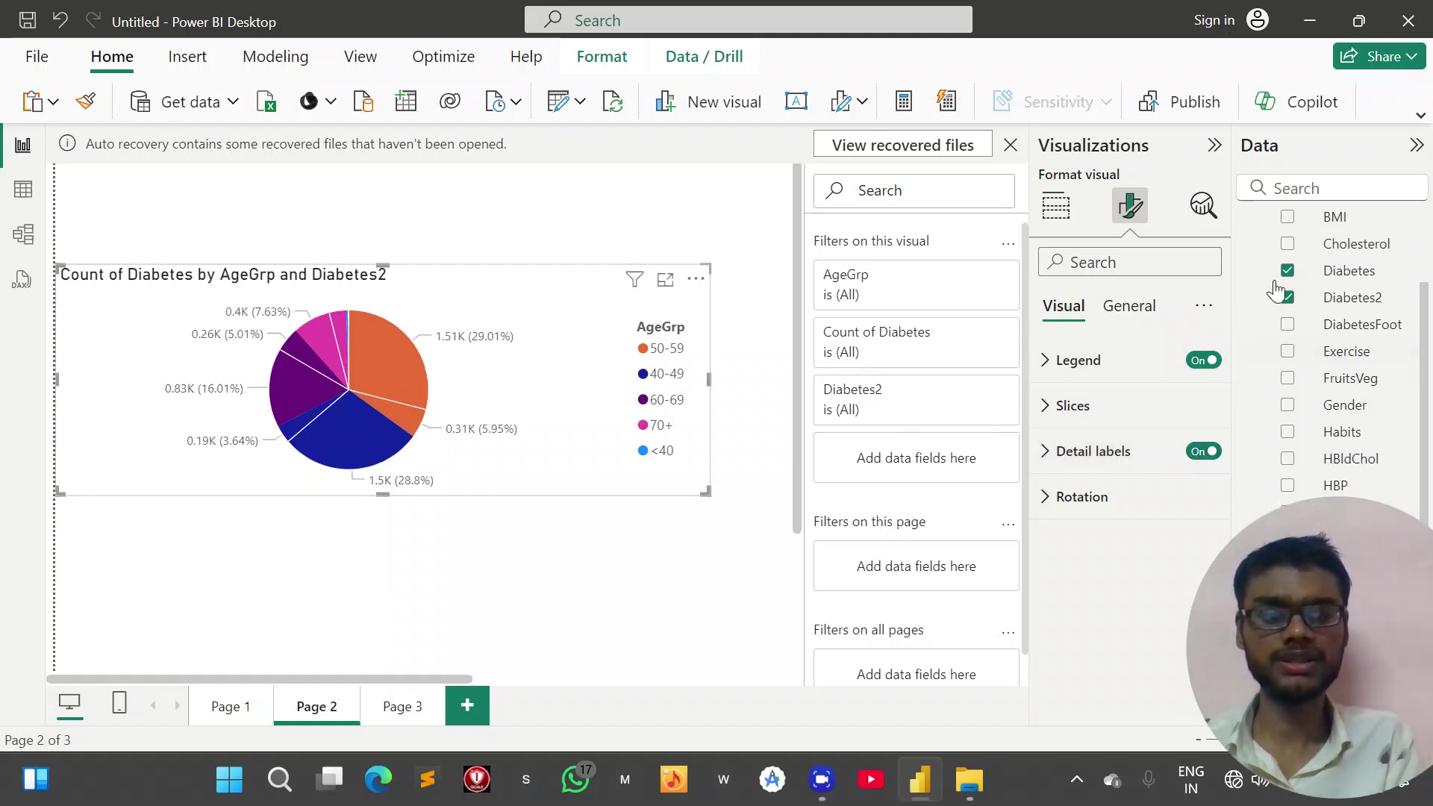
# - Review the pie chart's general size properties in its formatting options, and return to building the visual
pyautogui.click(1123, 326)
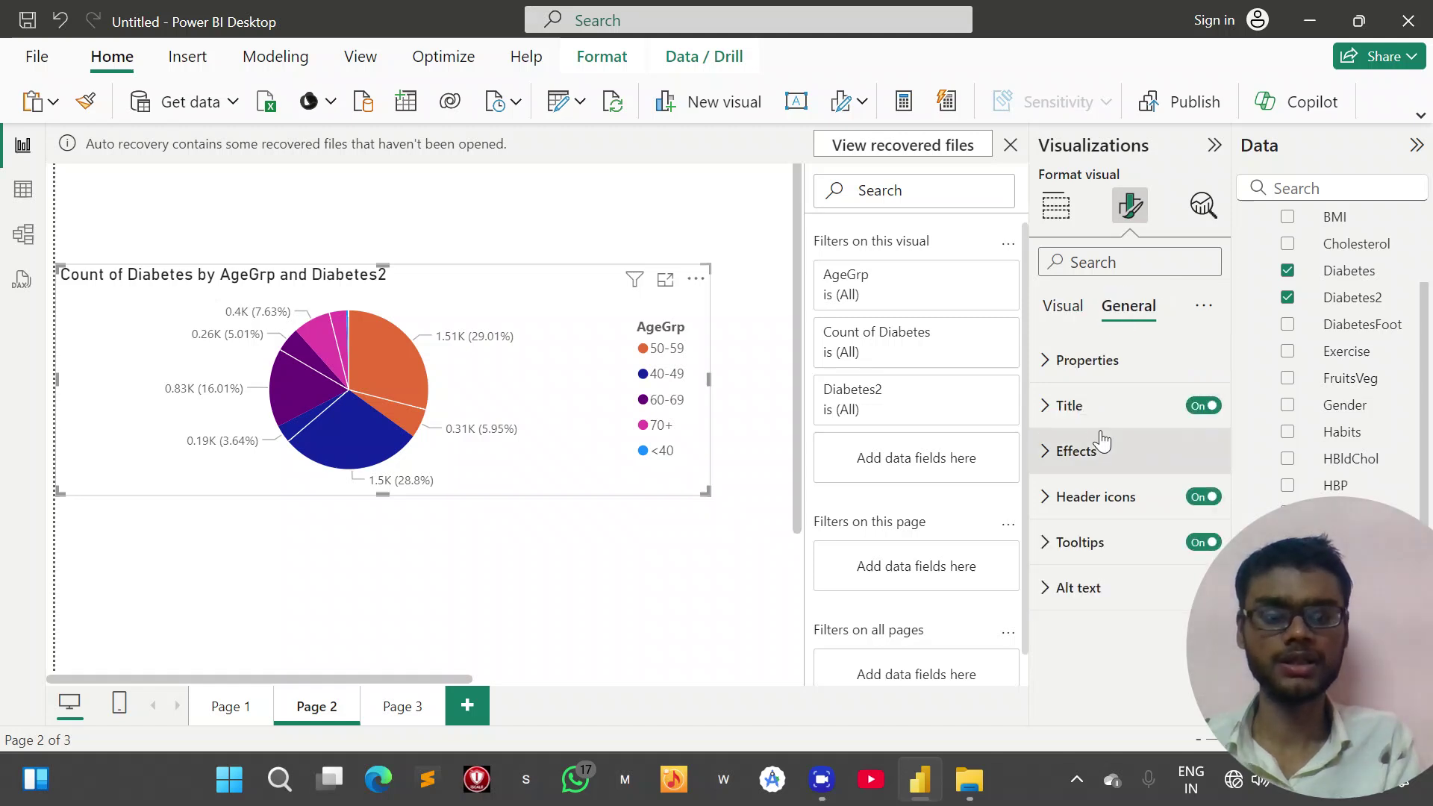
pyautogui.click(1075, 362)
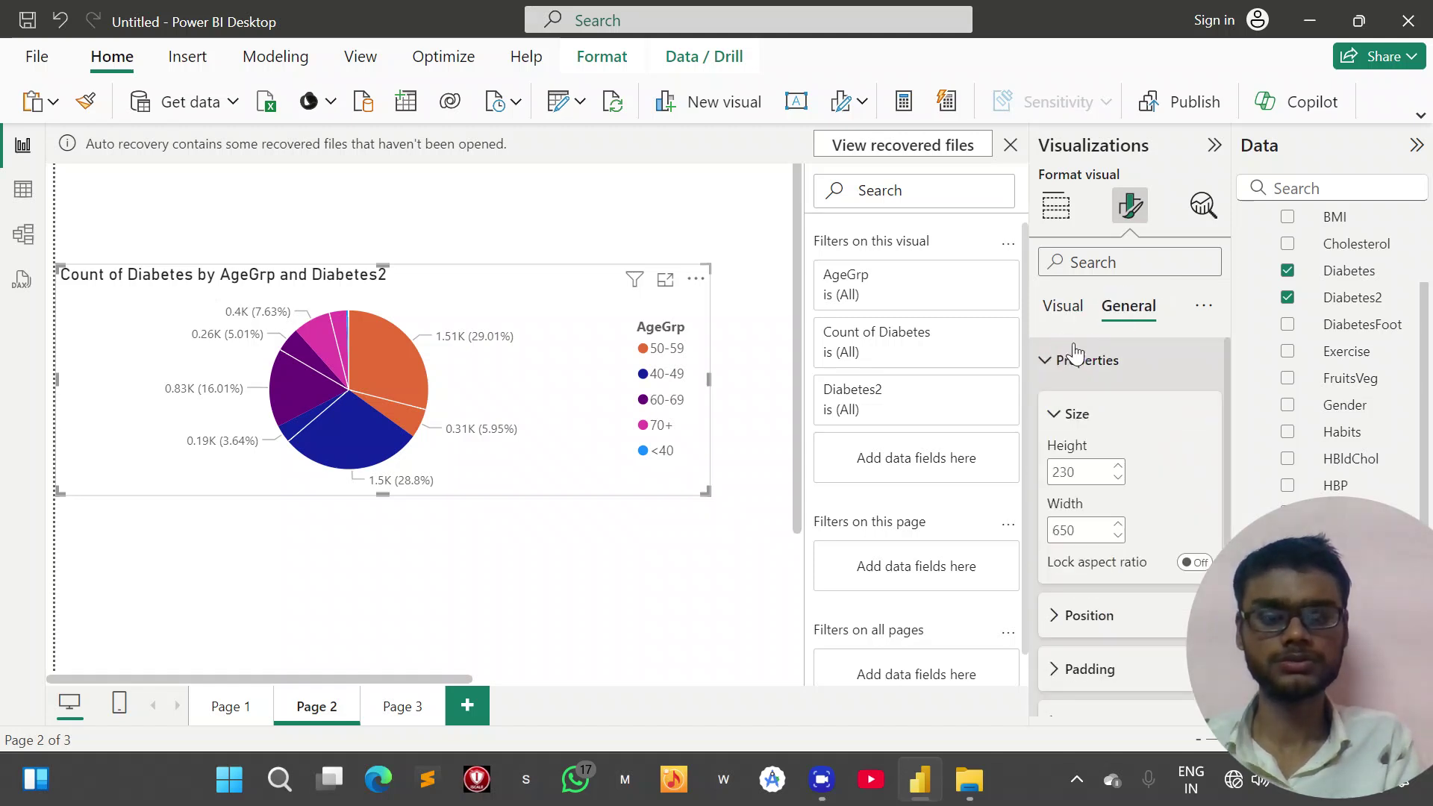
pyautogui.scroll(-2, 1093, 468)
pyautogui.click(1061, 308)
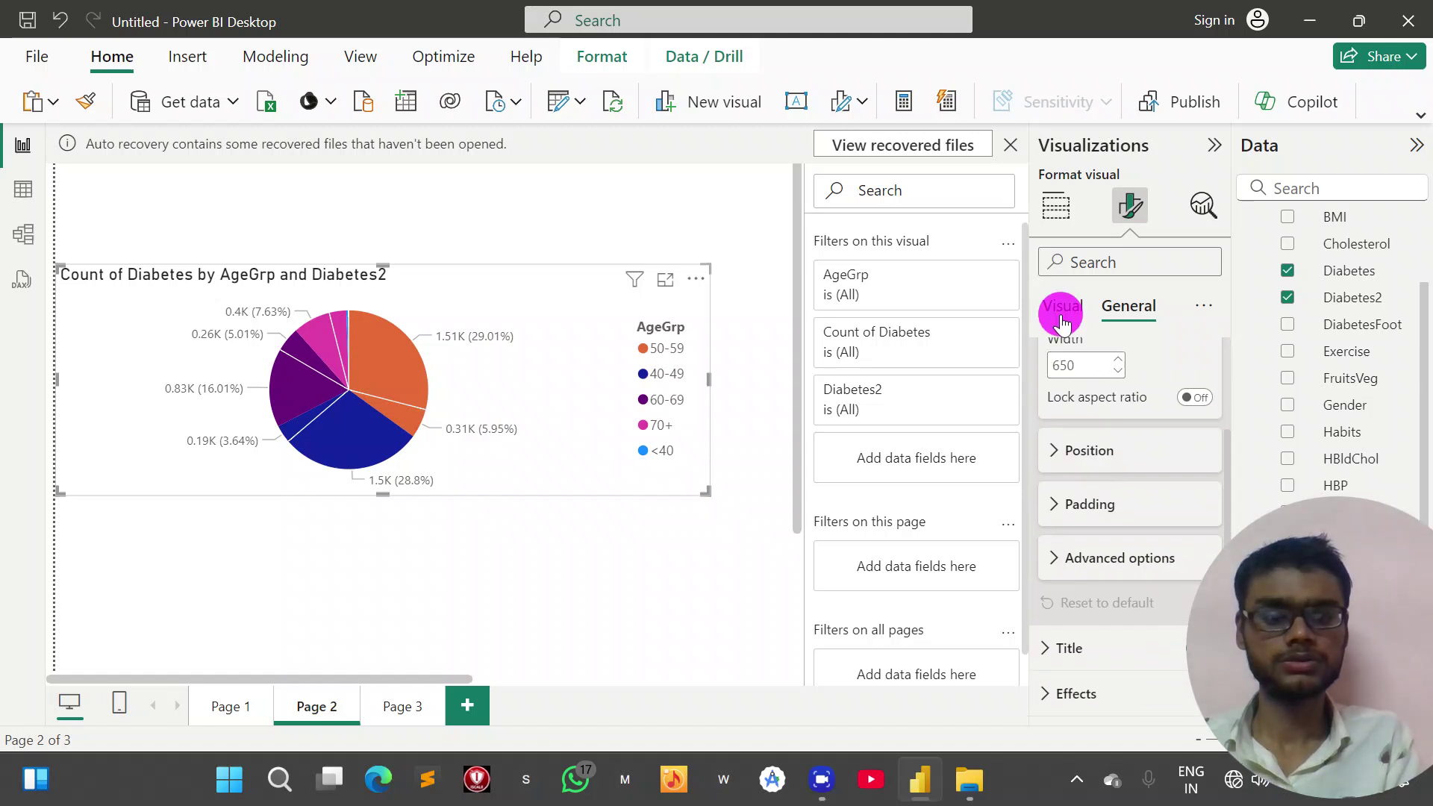
pyautogui.click(1056, 204)
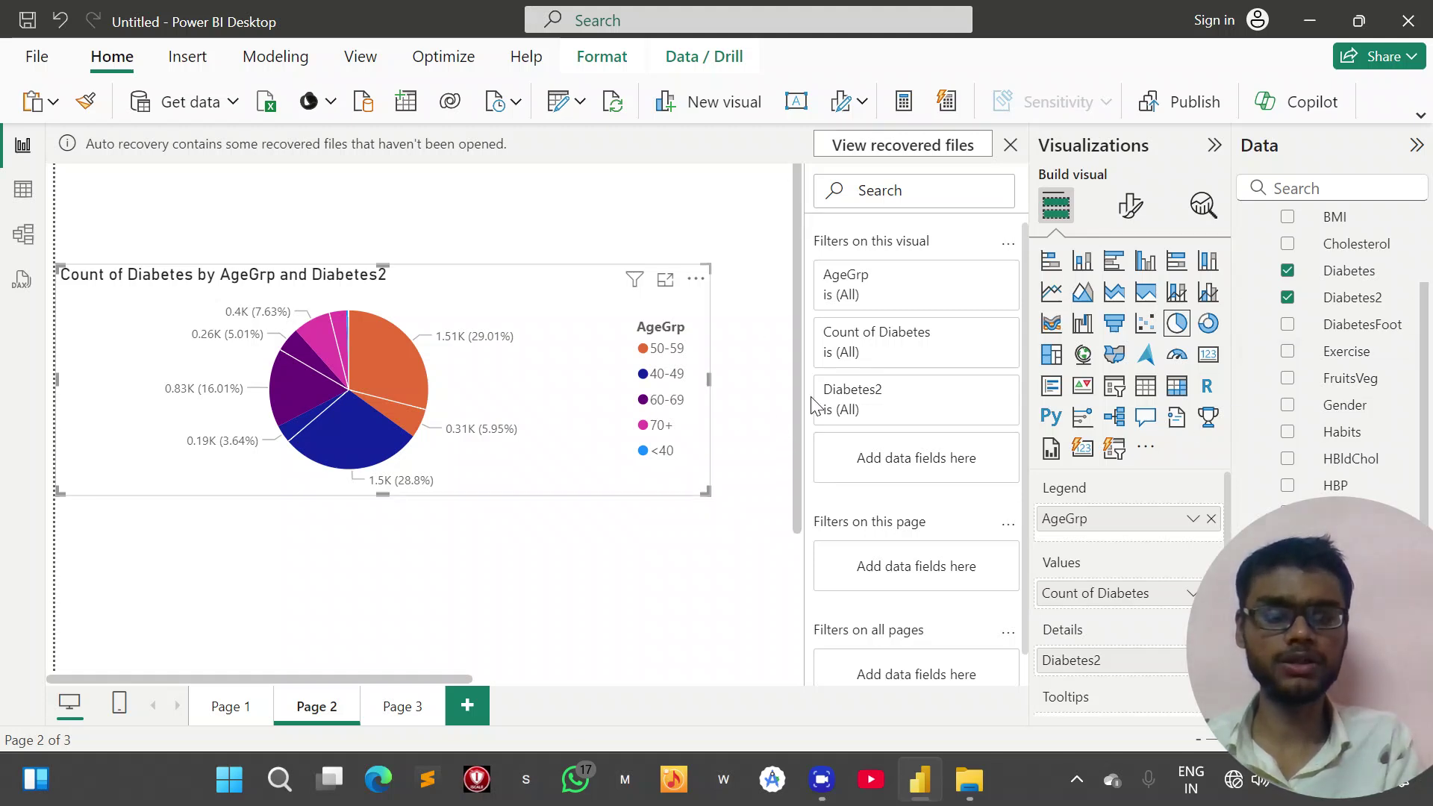
# - Alternate the visual between donut chart and pie chart to compare the two
pyautogui.click(1206, 325)
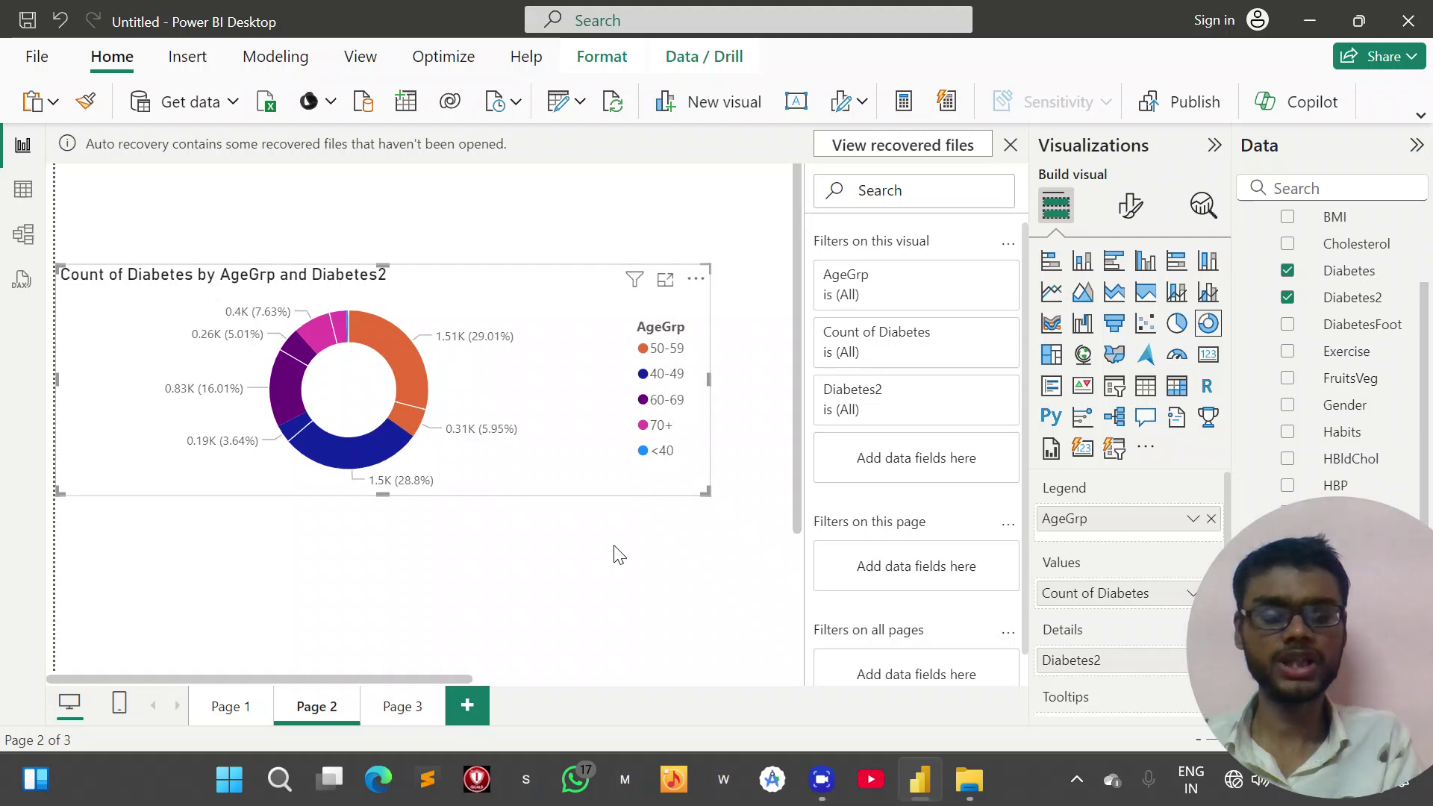
pyautogui.click(1178, 325)
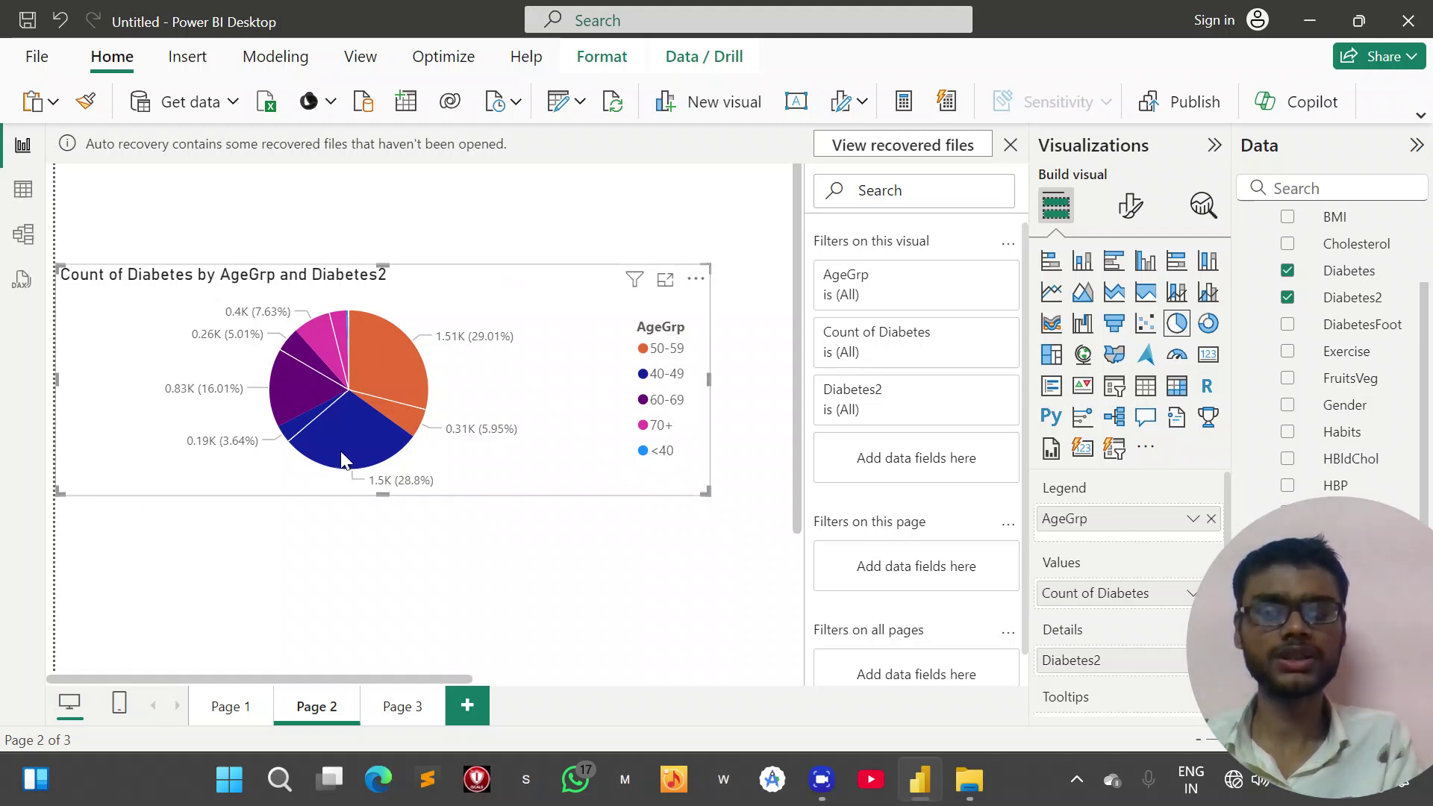
pyautogui.click(1208, 322)
# - Change the visual to a treemap and enlarge it in both width and height on the page
pyautogui.click(1057, 357)
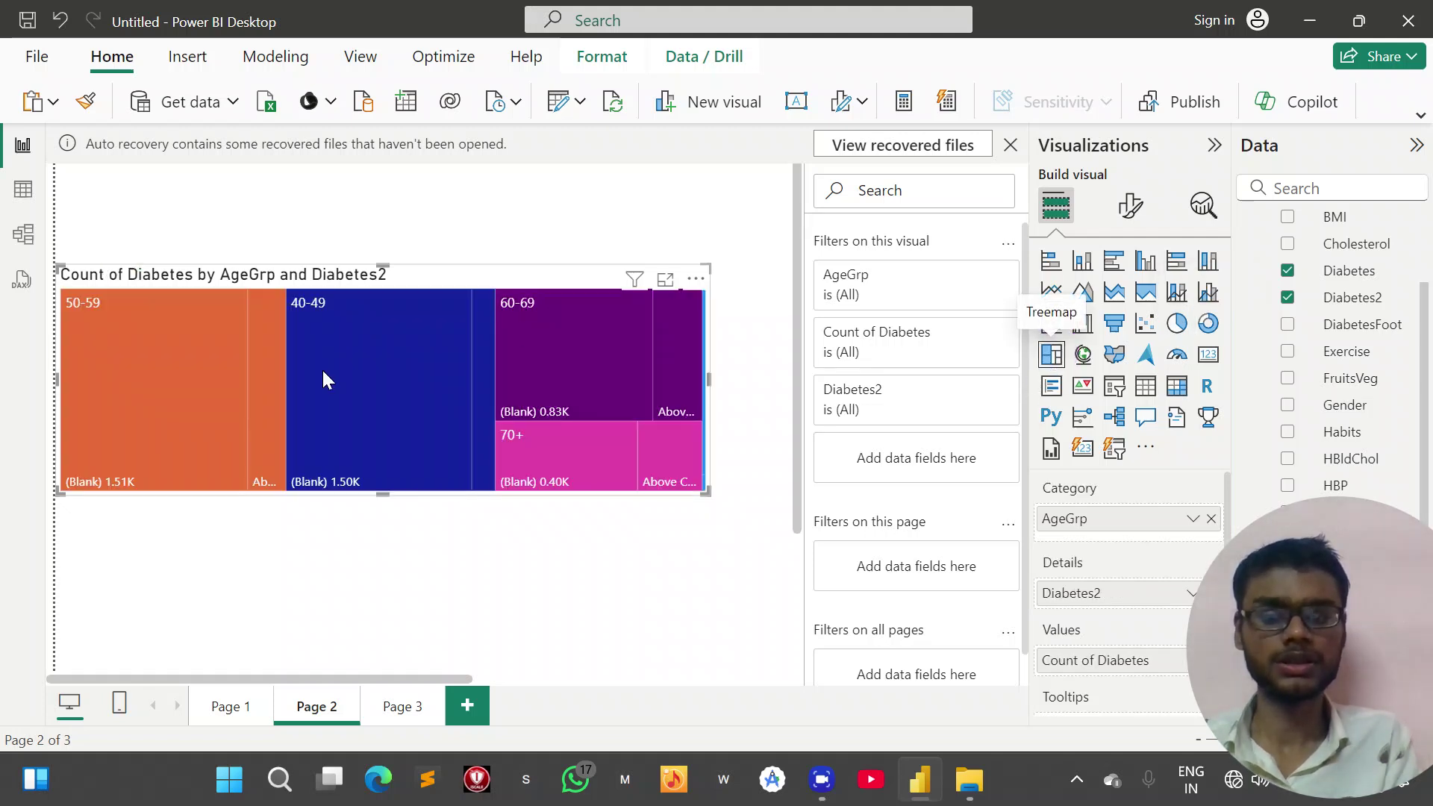
pyautogui.moveTo(704, 486); pyautogui.dragTo(869, 614)
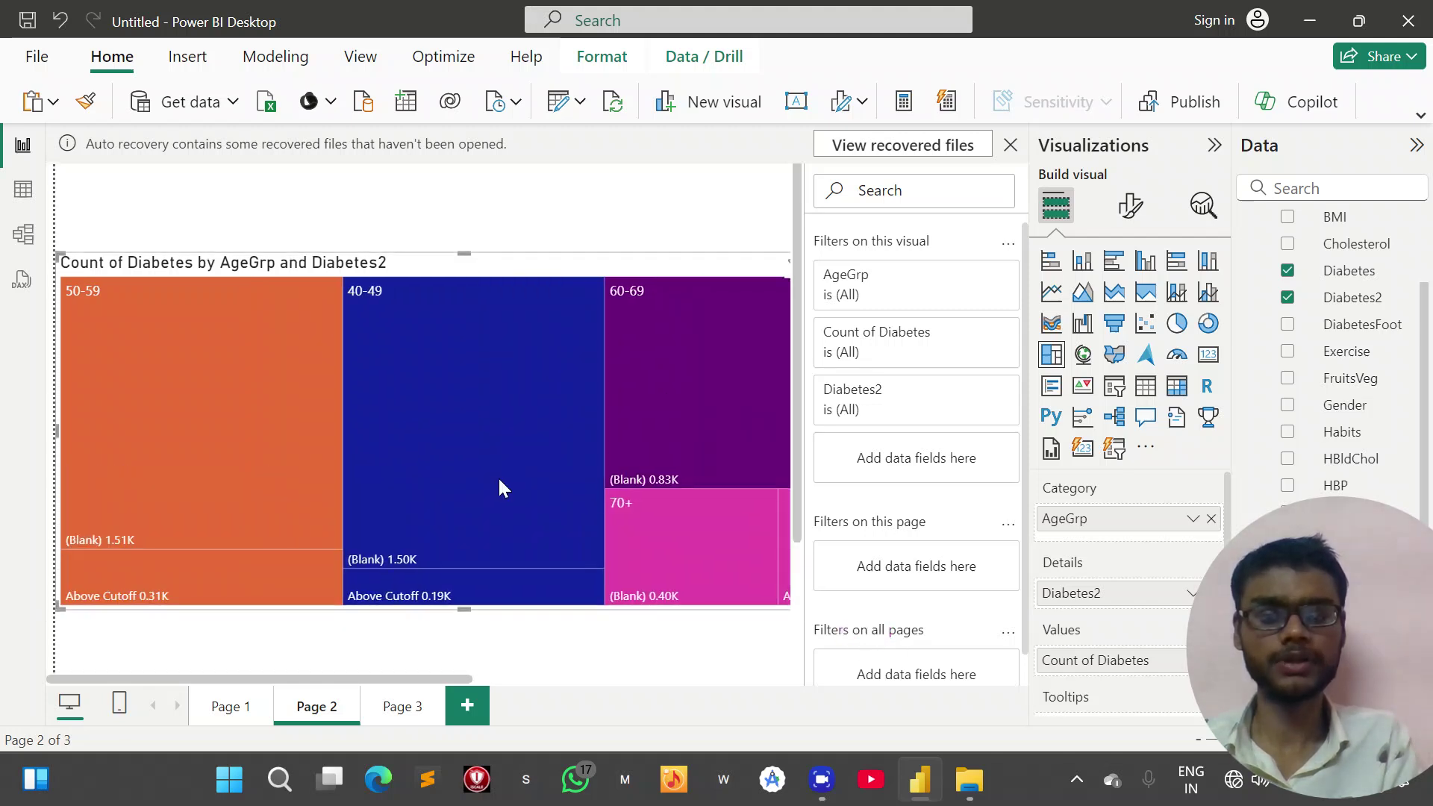
pyautogui.scroll(-2, 499, 477)
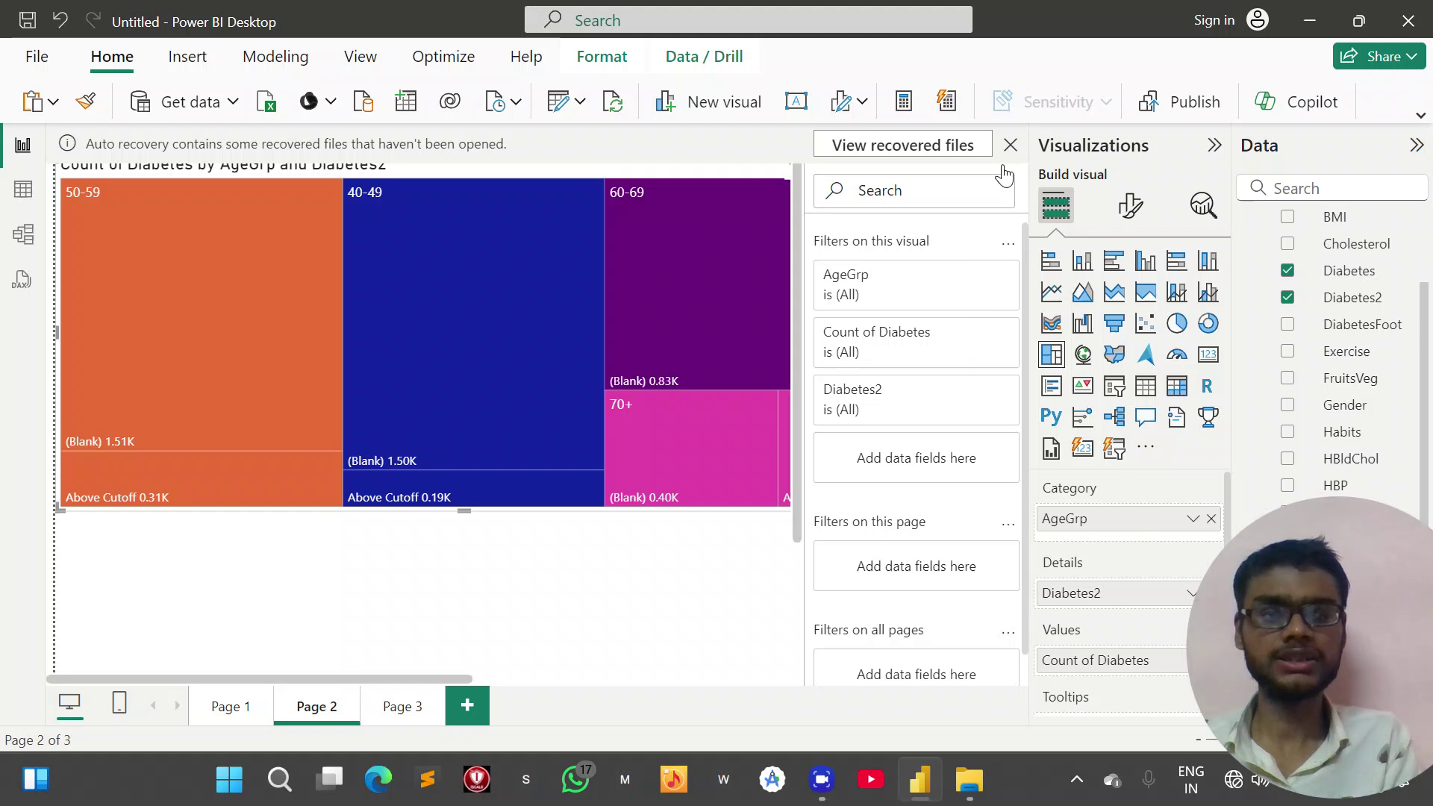
# - Collapse the Visualizations pane, make the treemap slightly narrower and much taller, and inspect the values of its 50-59 block
pyautogui.click(1215, 145)
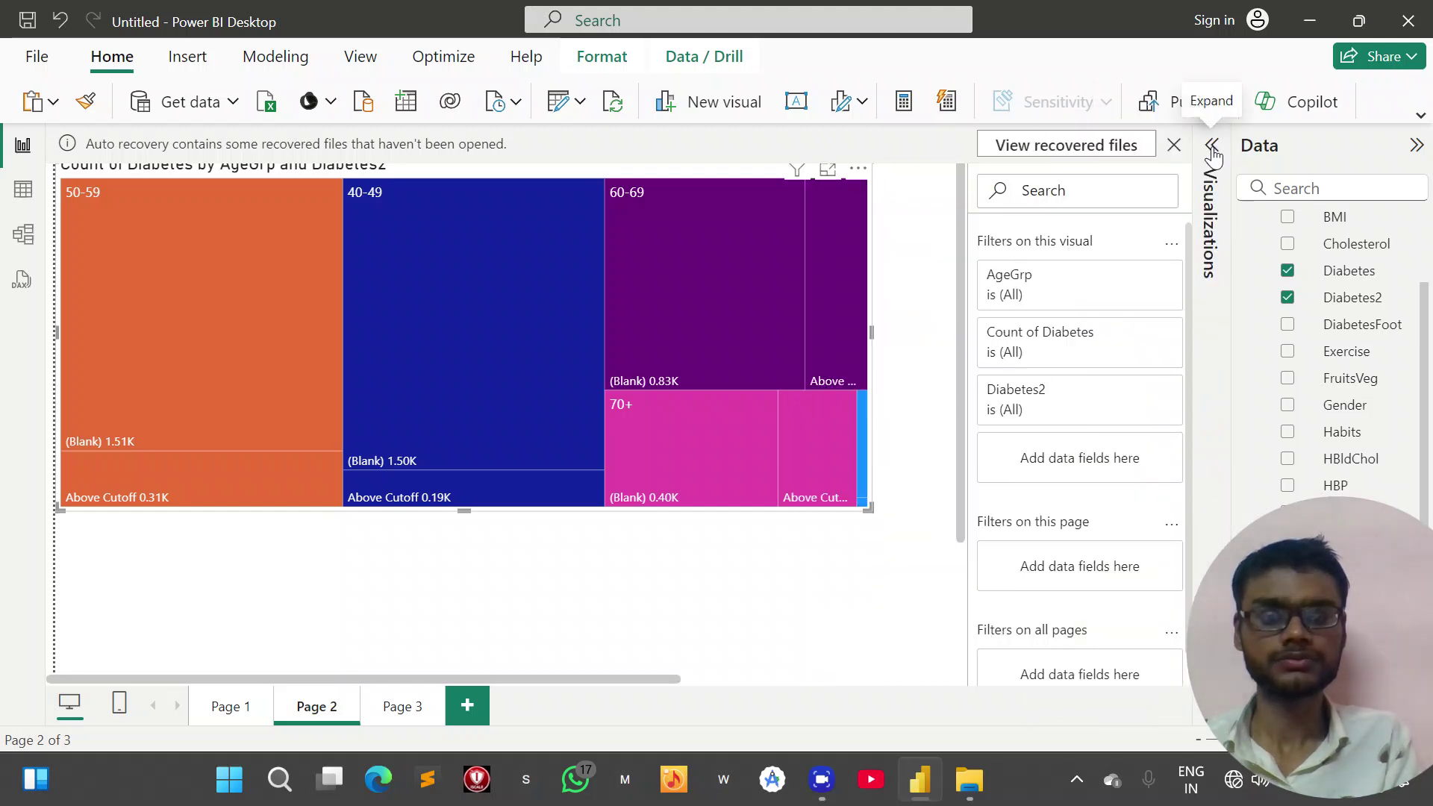
pyautogui.moveTo(869, 507); pyautogui.dragTo(853, 472)
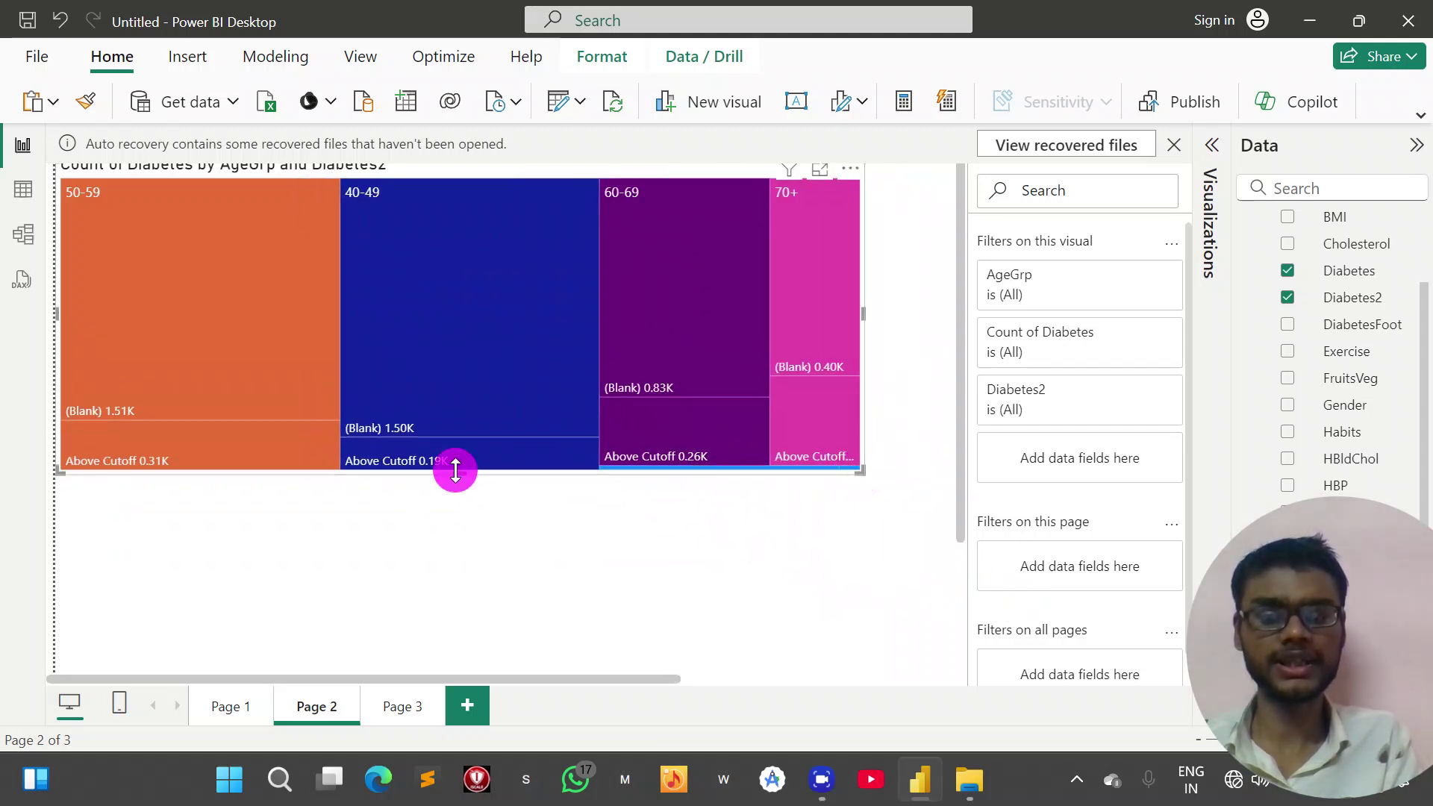
pyautogui.moveTo(456, 470); pyautogui.dragTo(458, 690)
pyautogui.moveTo(319, 397)
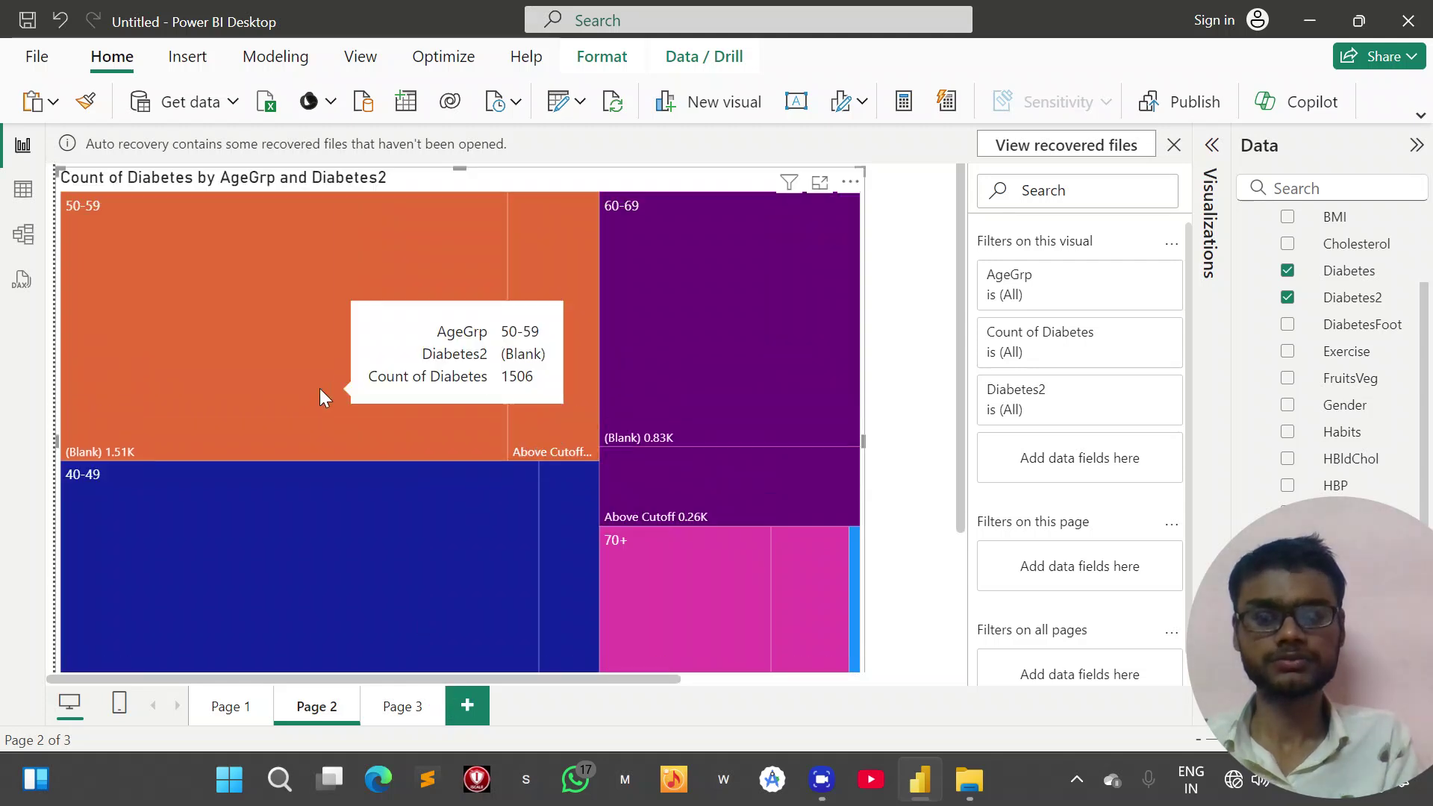
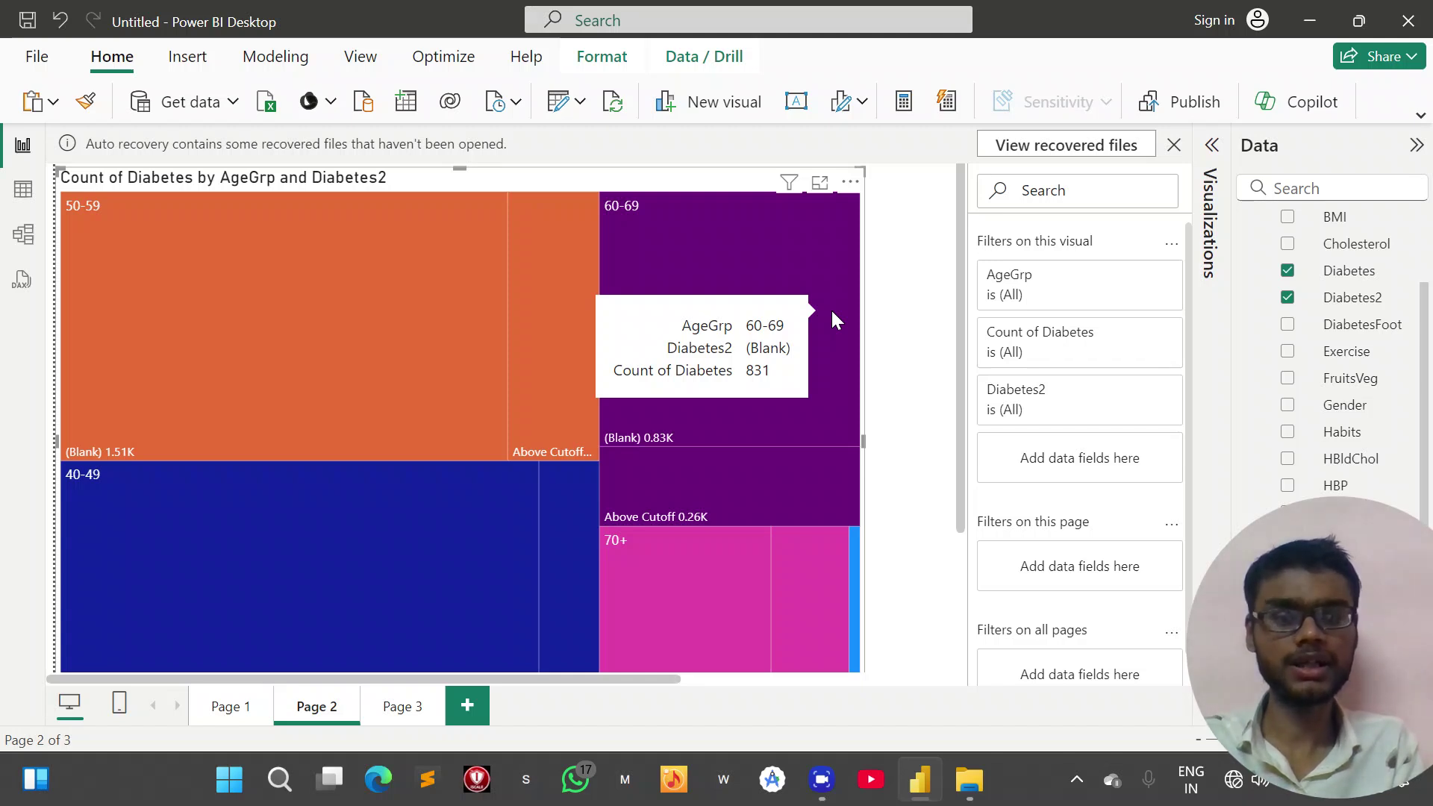
# - Inspect the treemap's 40-49 and 70+ blocks, with the Visualizations pane expanded and the Data pane collapsed
pyautogui.moveTo(284, 534)
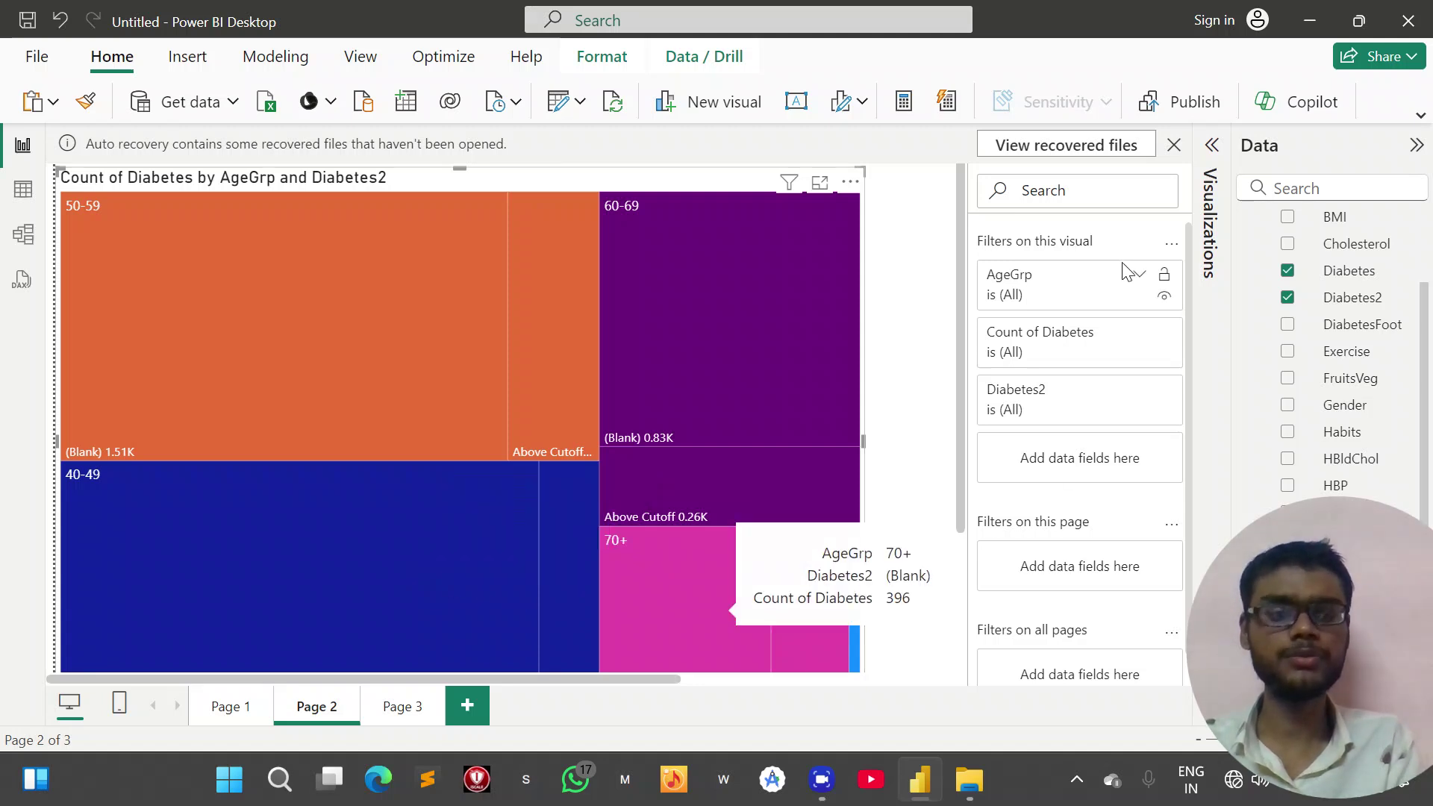
pyautogui.click(1211, 145)
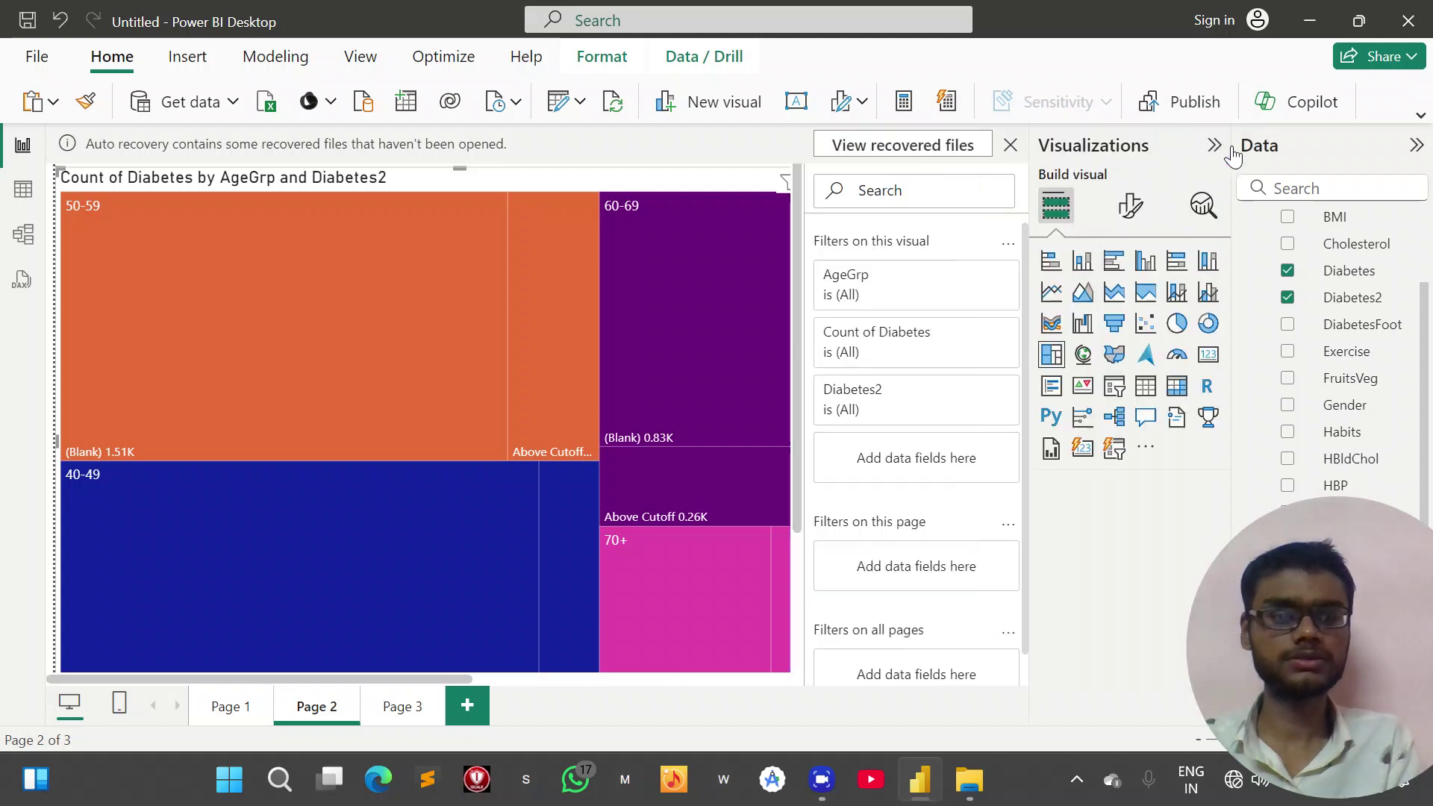
pyautogui.click(1400, 148)
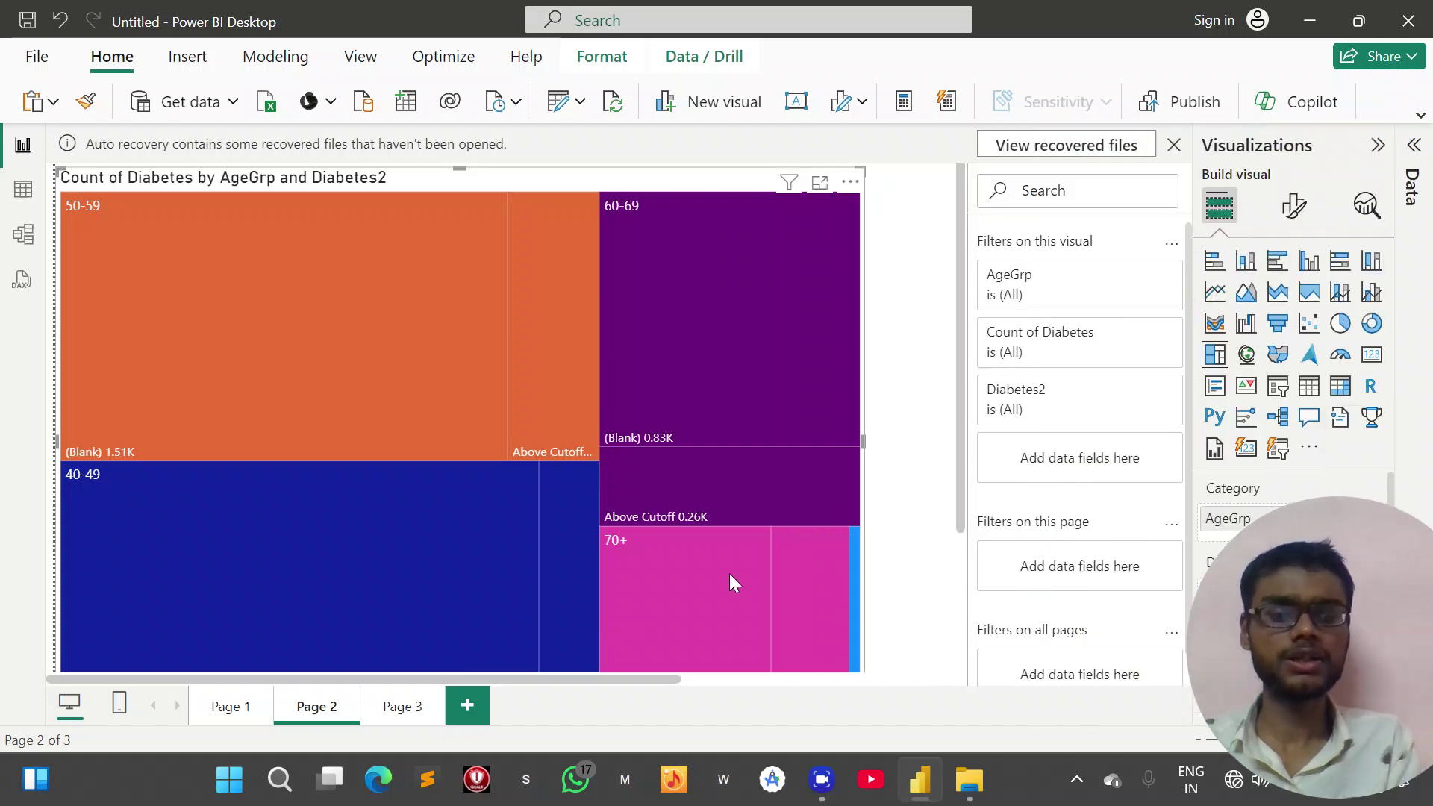
pyautogui.moveTo(692, 590)
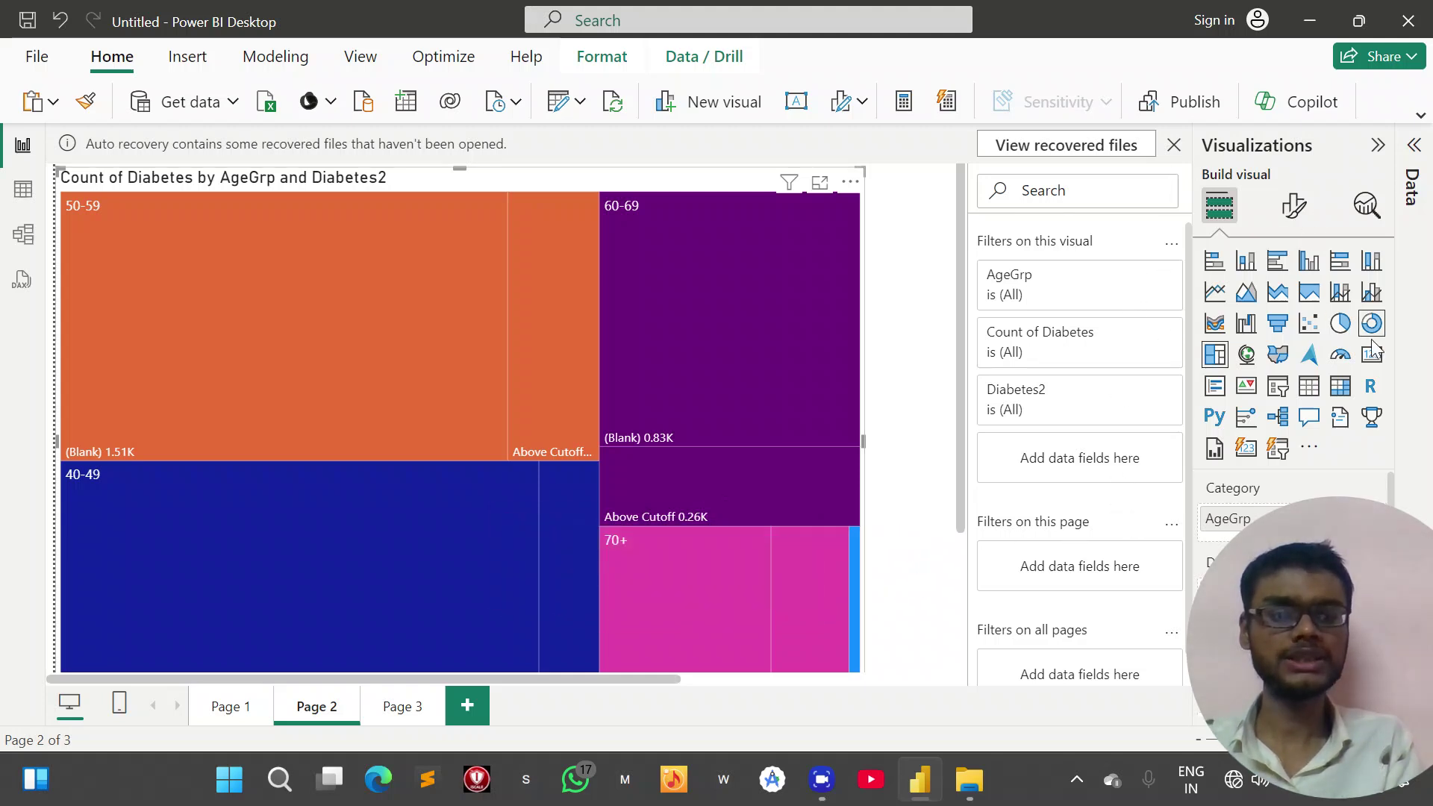
# - Try the visual as a map, filled map and gauge, and settle on a card showing Count of Diabetes
pyautogui.click(1248, 357)
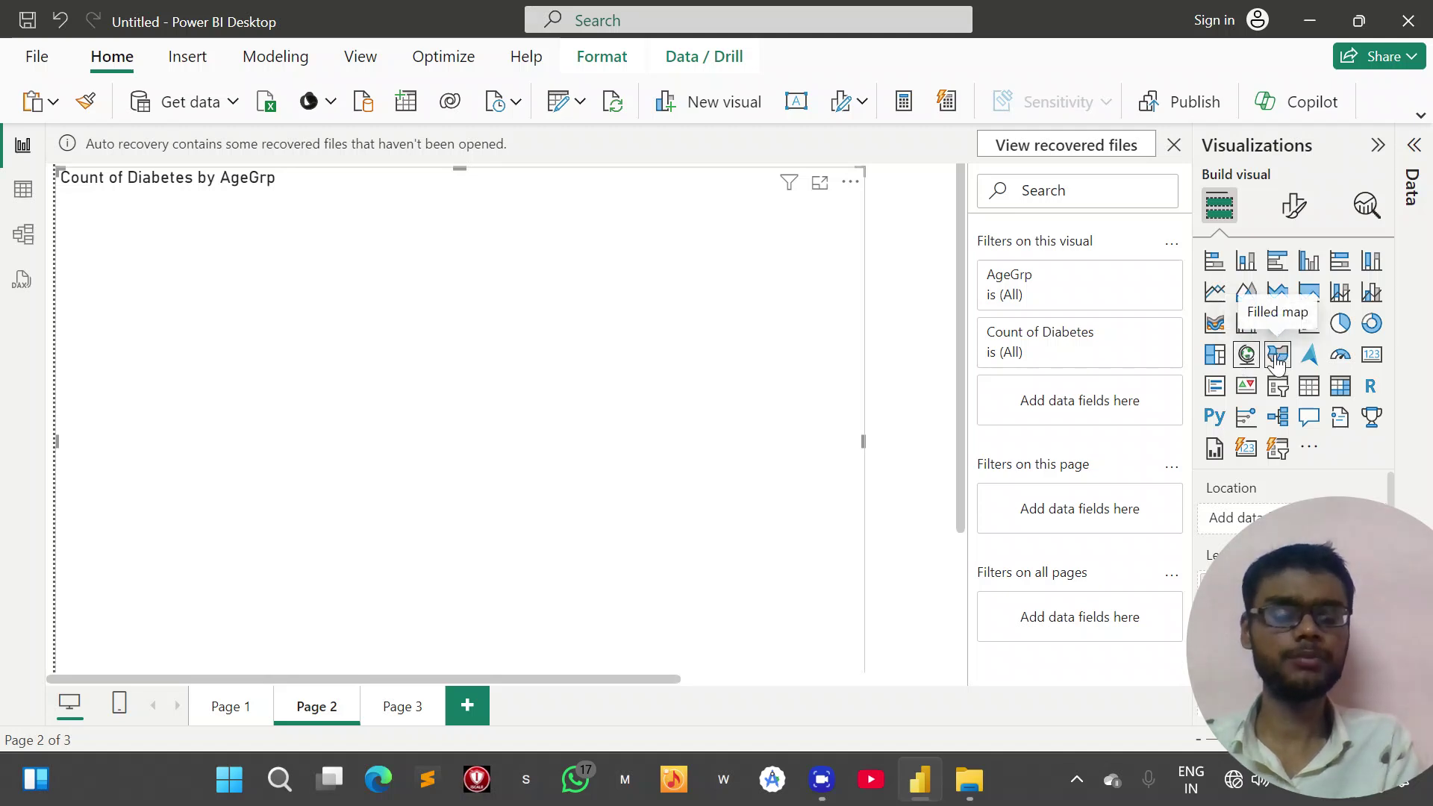
pyautogui.click(1277, 358)
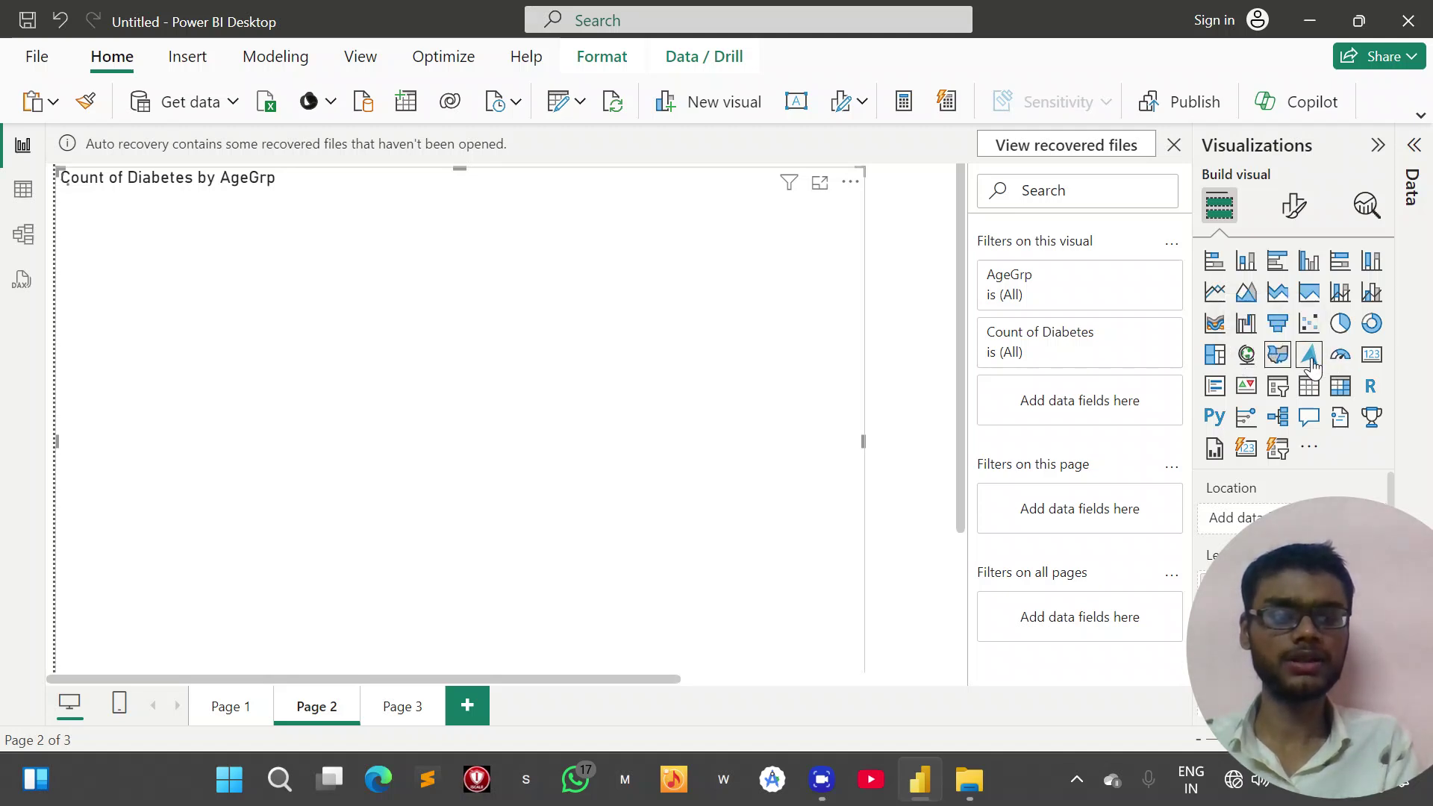
pyautogui.click(1338, 363)
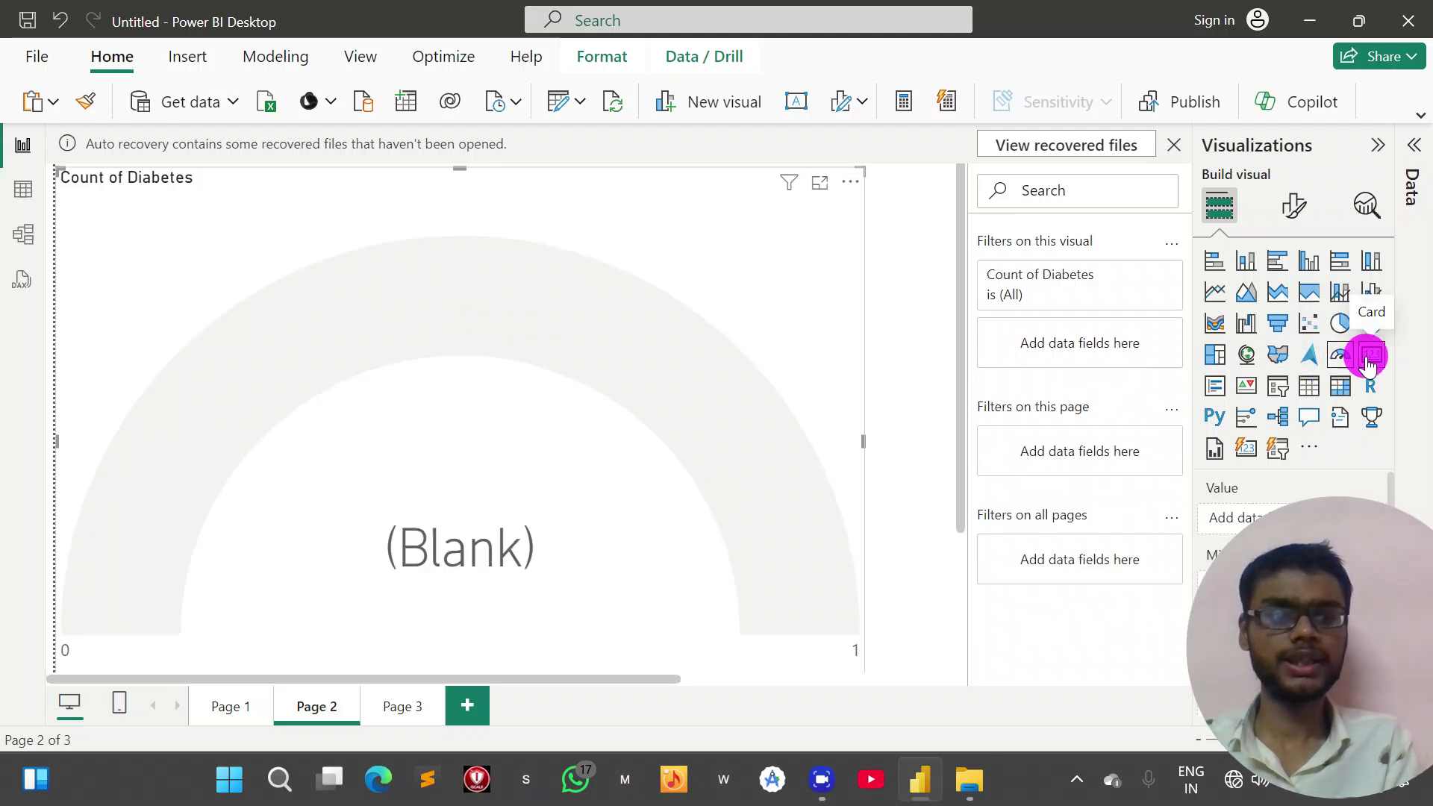
pyautogui.click(1370, 357)
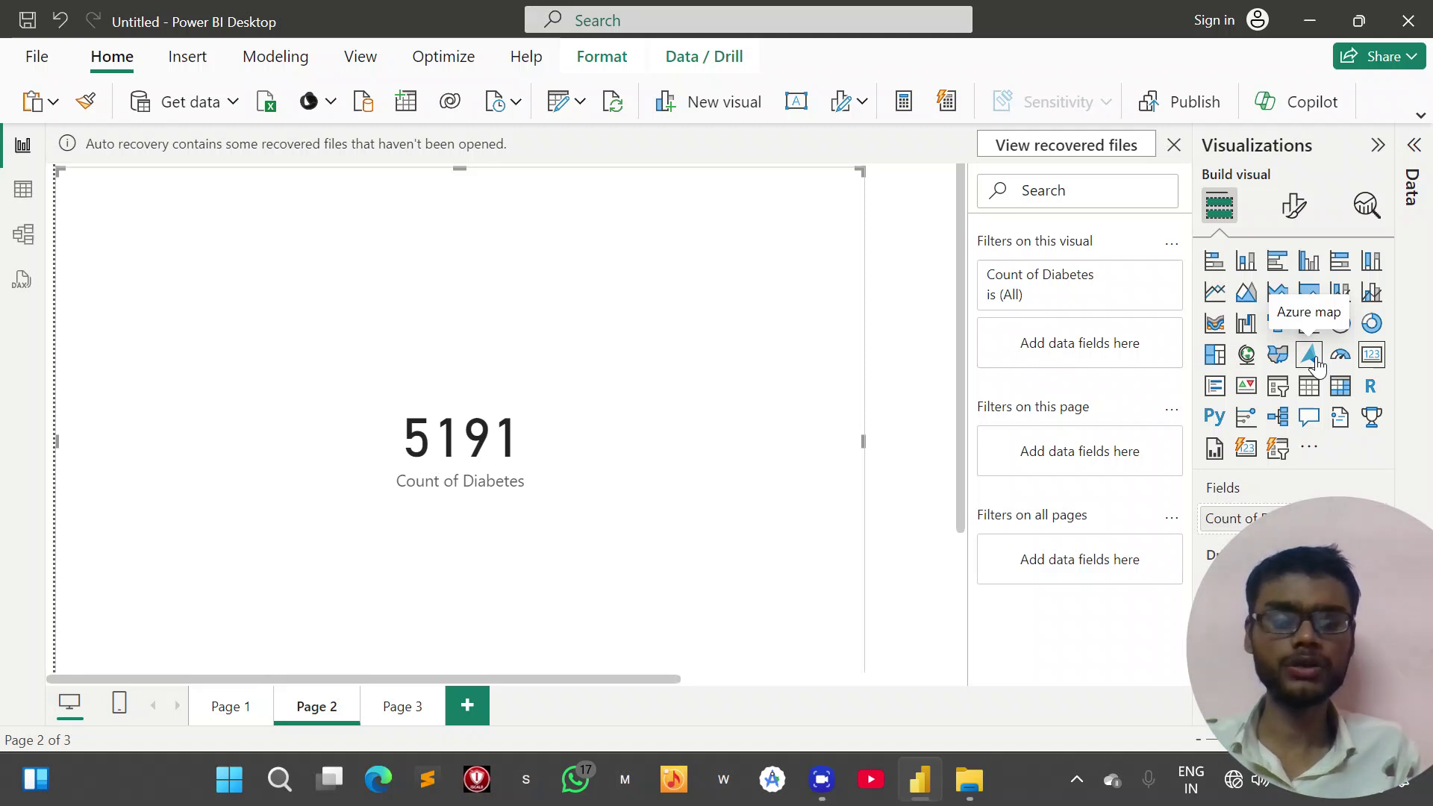
pyautogui.click(1373, 357)
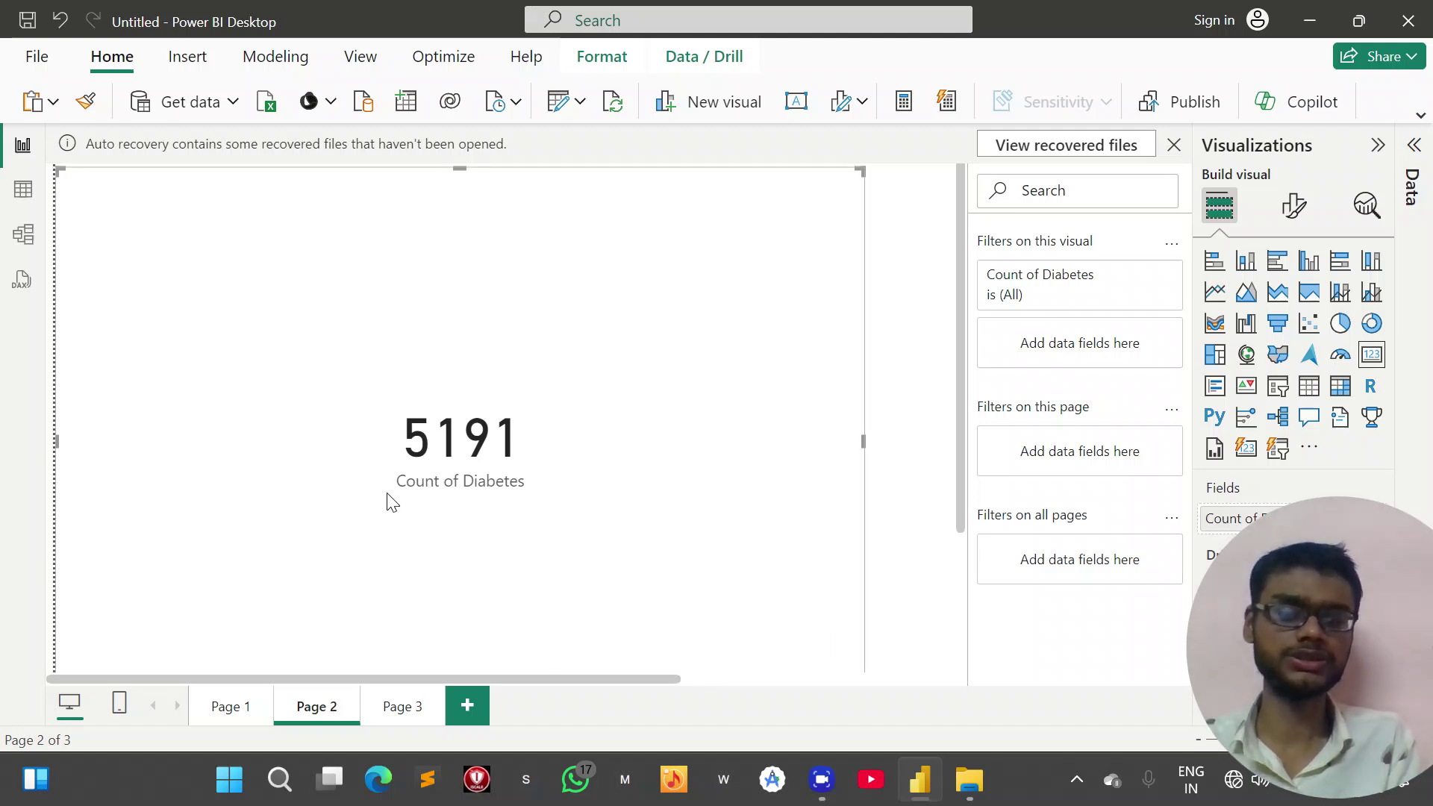
# - Change the visual to a multi-row card, look through its rows, and return it to a single card
pyautogui.click(1215, 388)
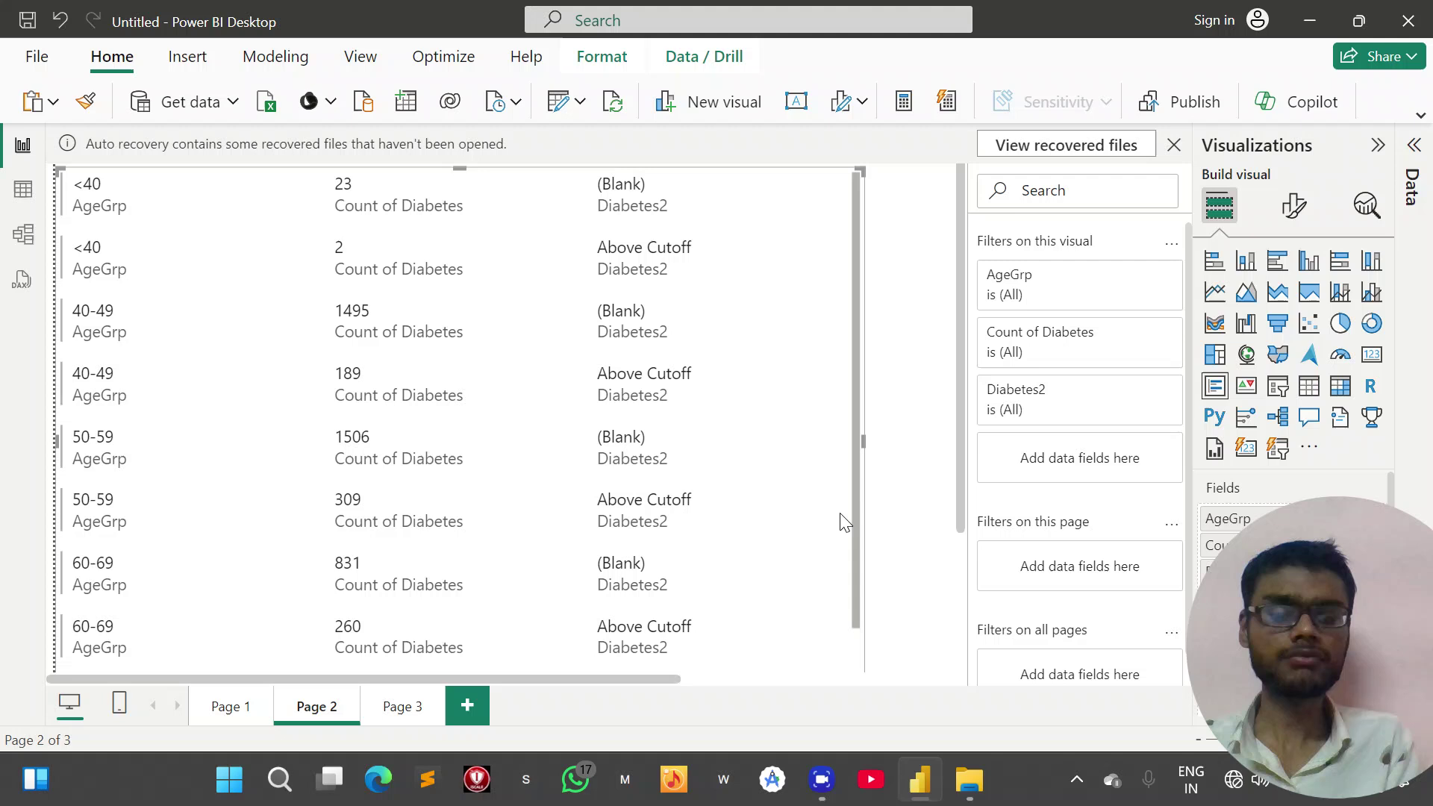
pyautogui.scroll(-2, 668, 509)
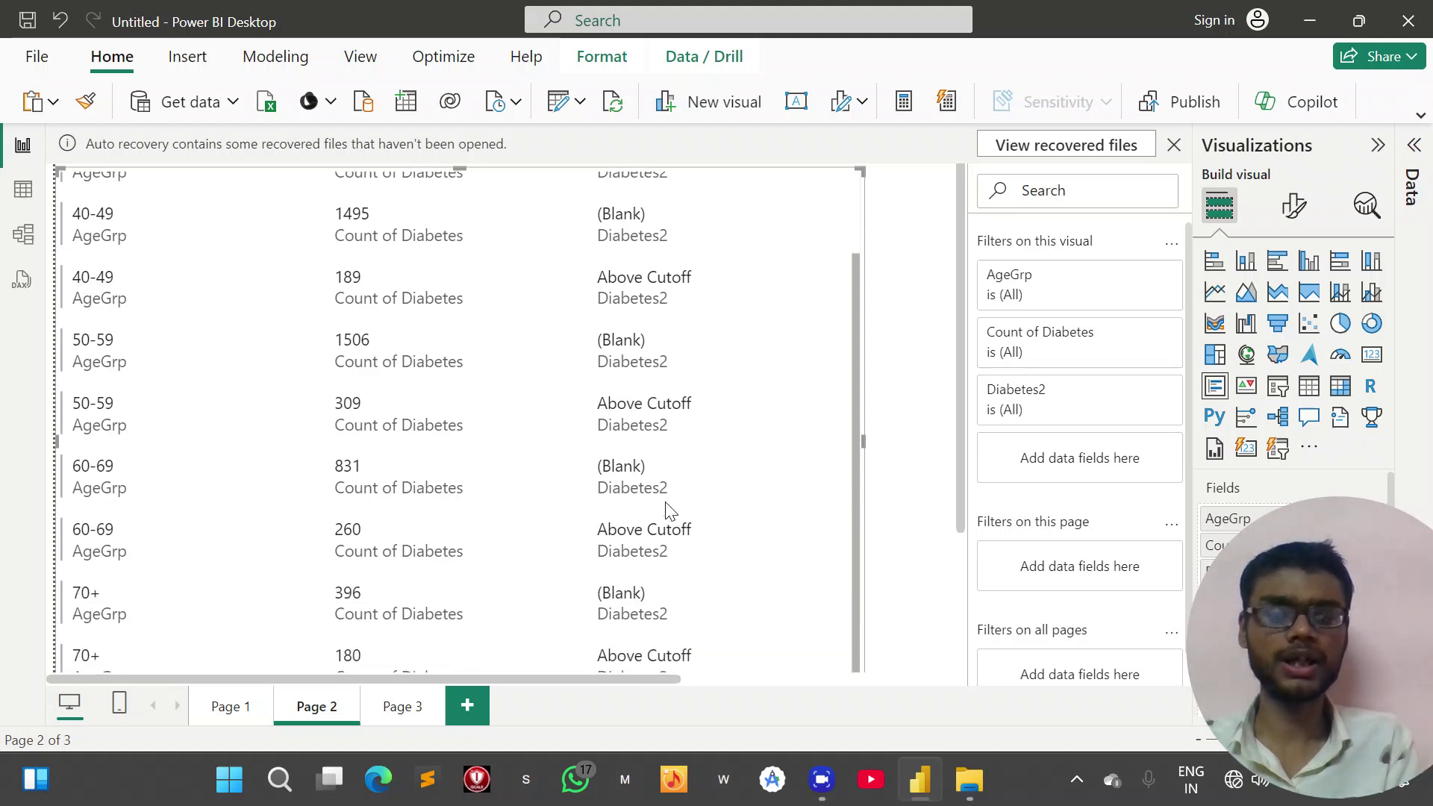
pyautogui.scroll(2, 668, 509)
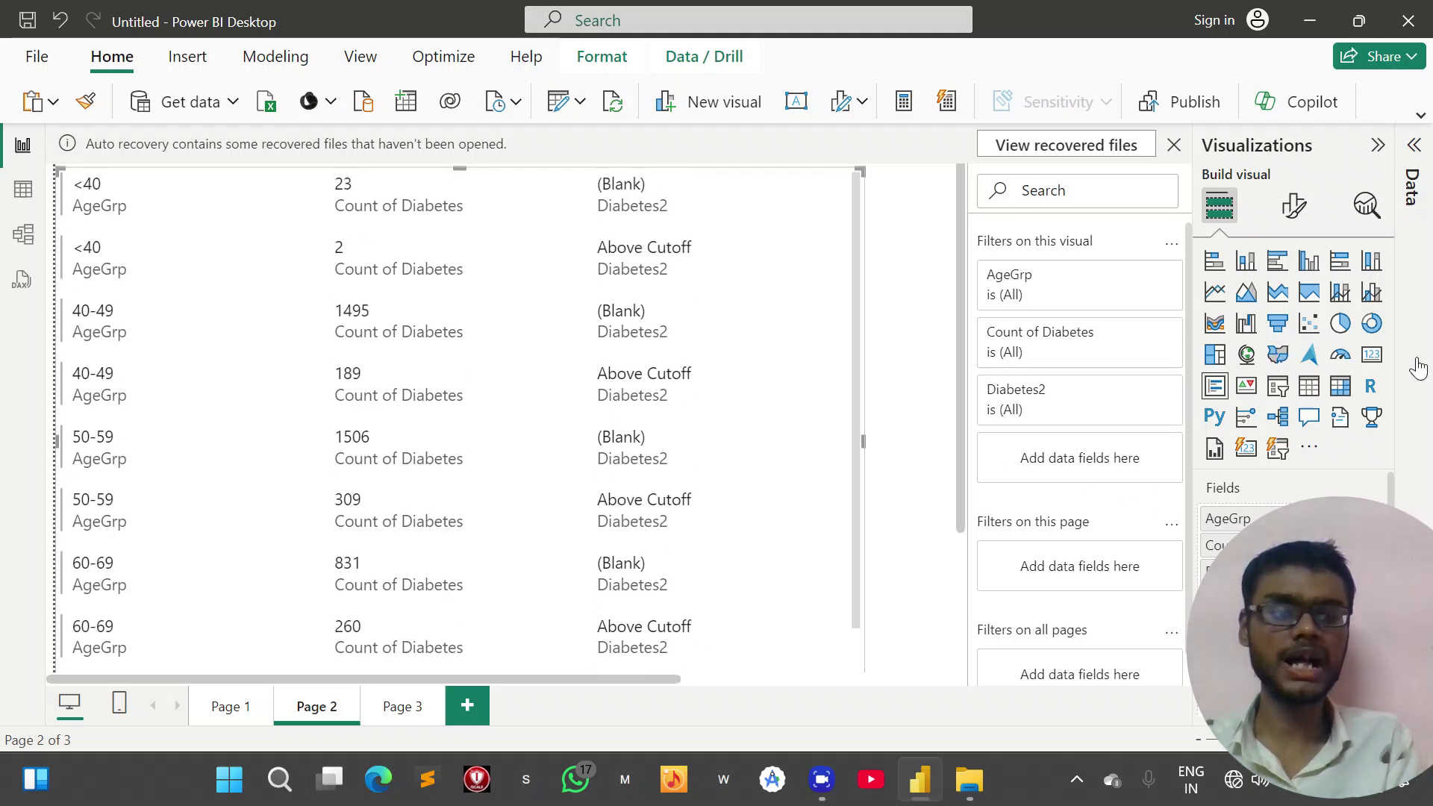
pyautogui.click(1372, 354)
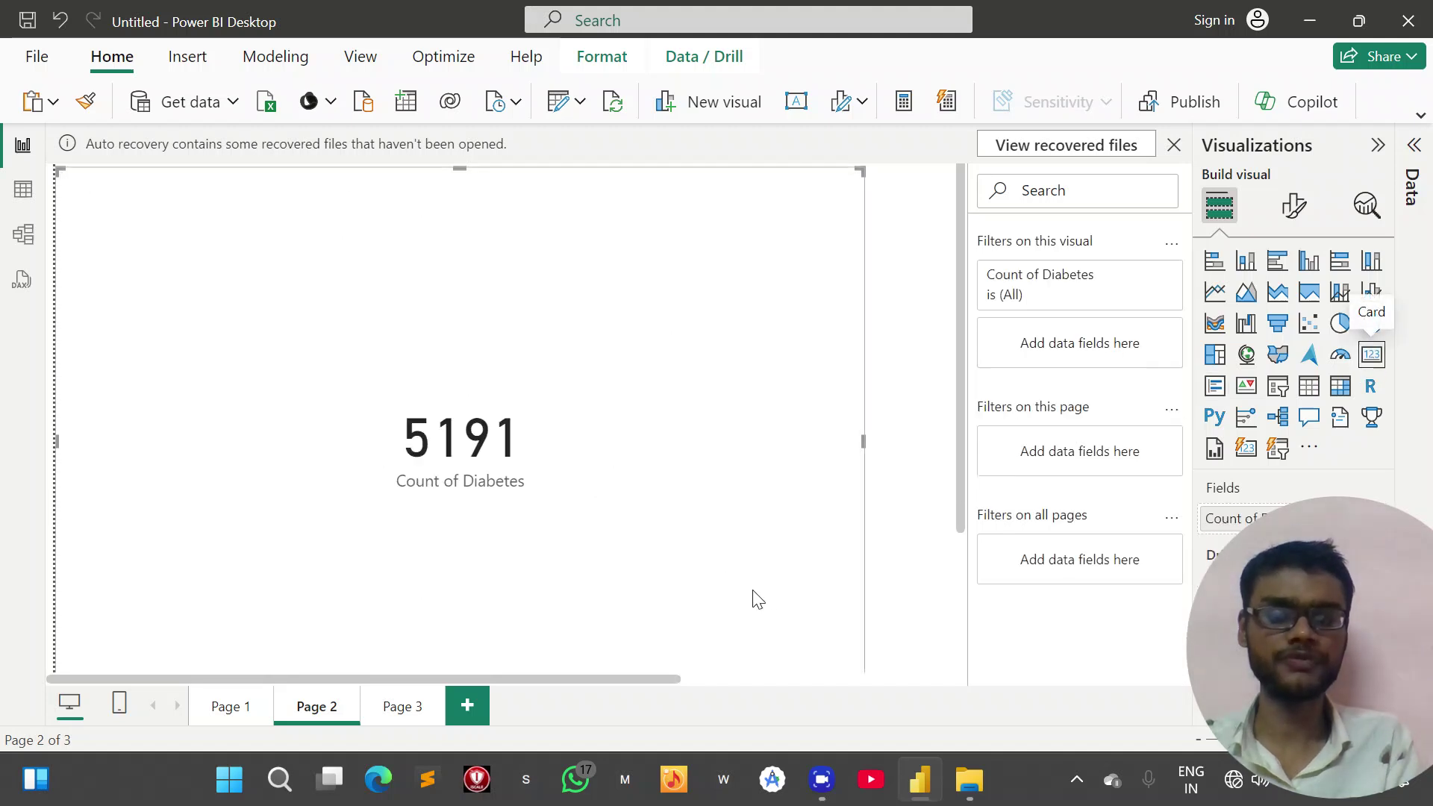
# - Shrink the Count of Diabetes card in width and height and move it to the page's upper-left corner
pyautogui.click(837, 614)
pyautogui.click(644, 310)
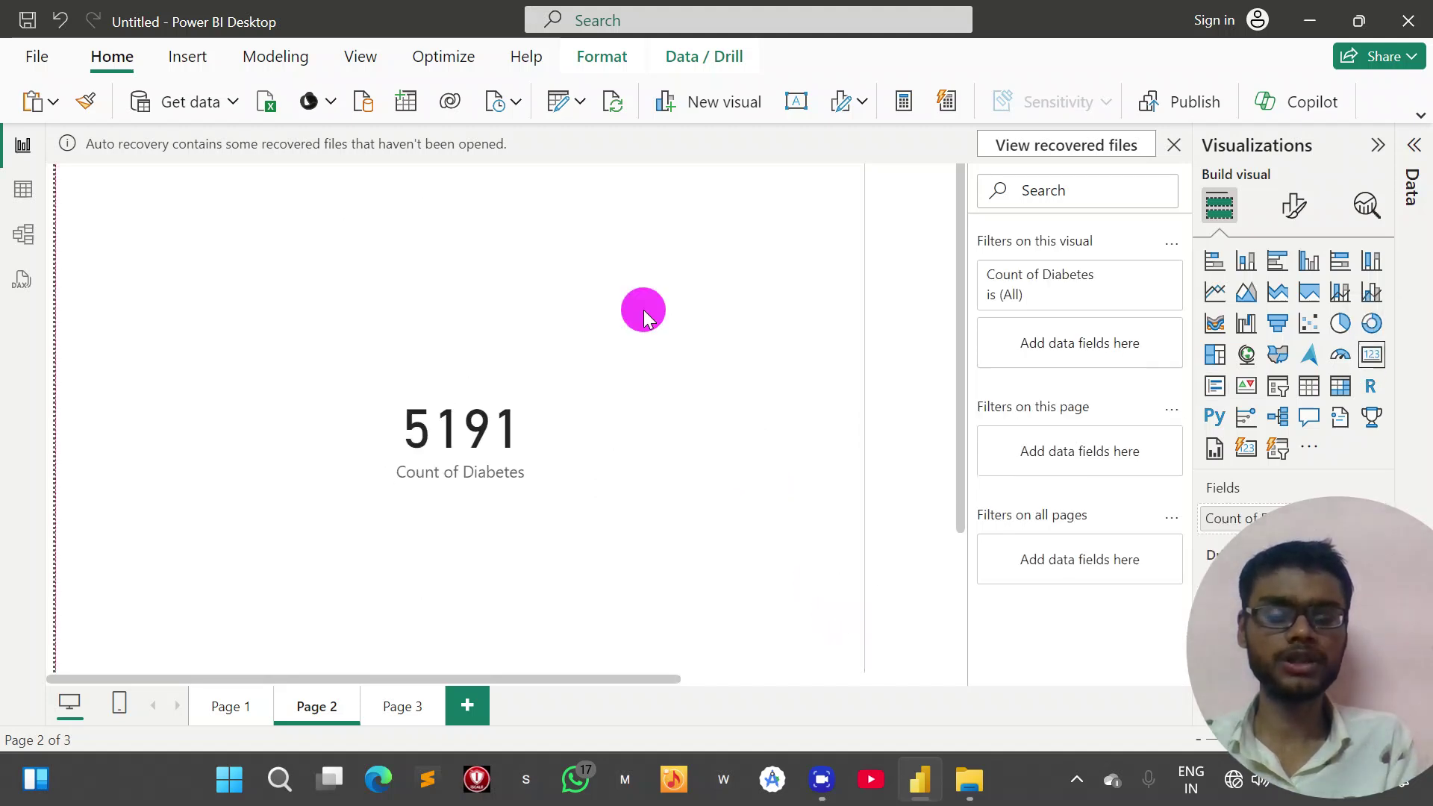
pyautogui.moveTo(865, 406); pyautogui.dragTo(470, 374)
pyautogui.moveTo(267, 313); pyautogui.dragTo(560, 467)
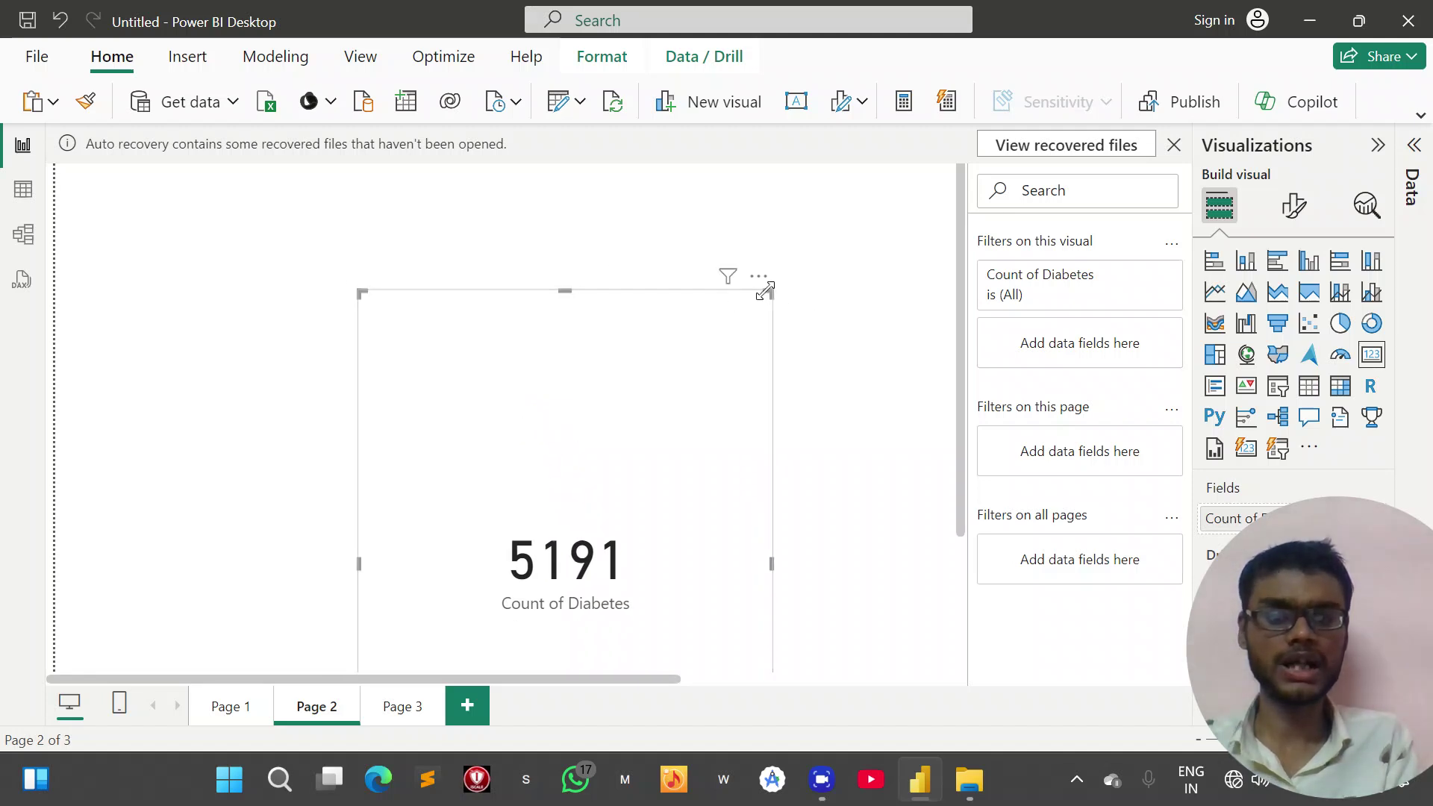
pyautogui.moveTo(766, 291); pyautogui.dragTo(585, 513)
pyautogui.moveTo(474, 618); pyautogui.dragTo(203, 347)
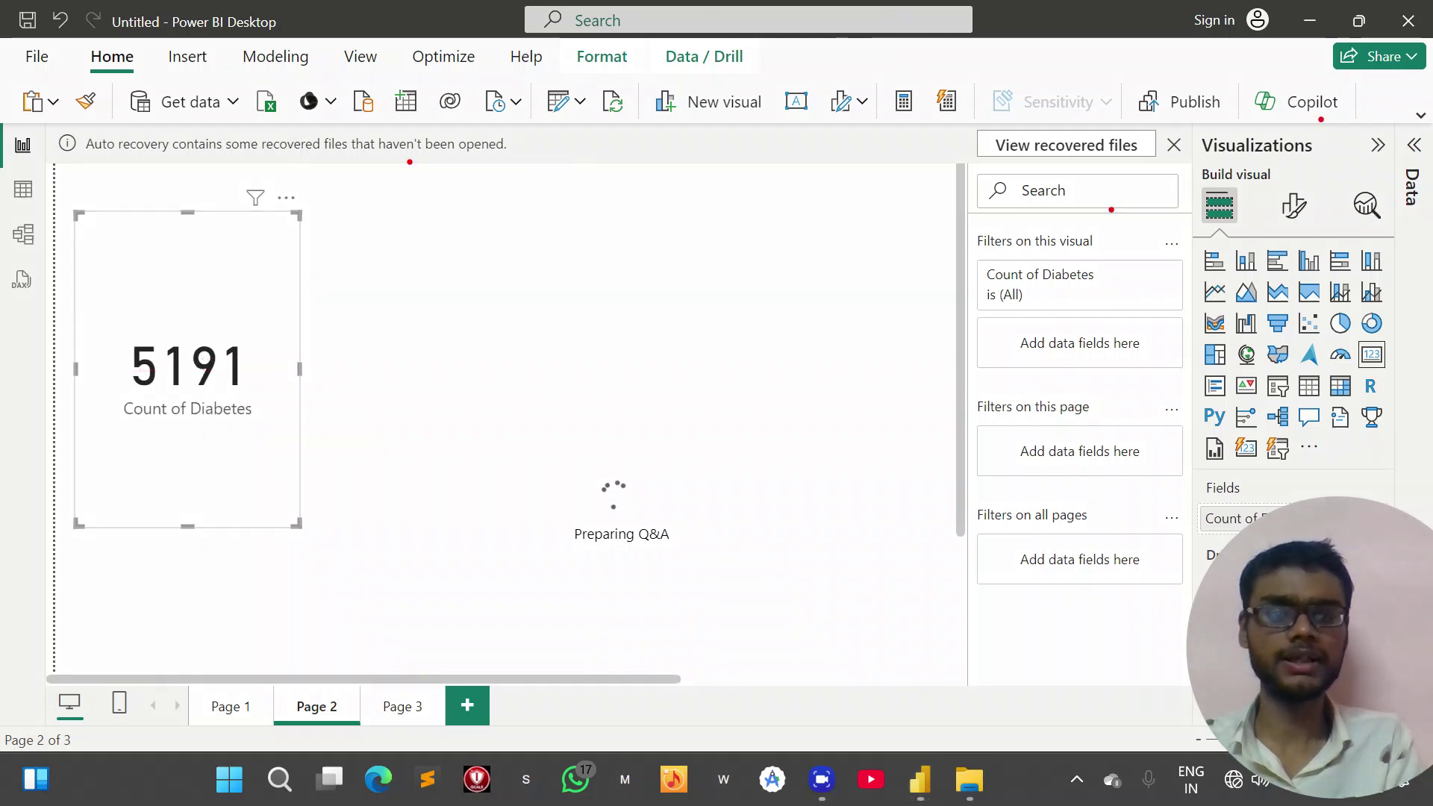
pyautogui.click(1364, 183)
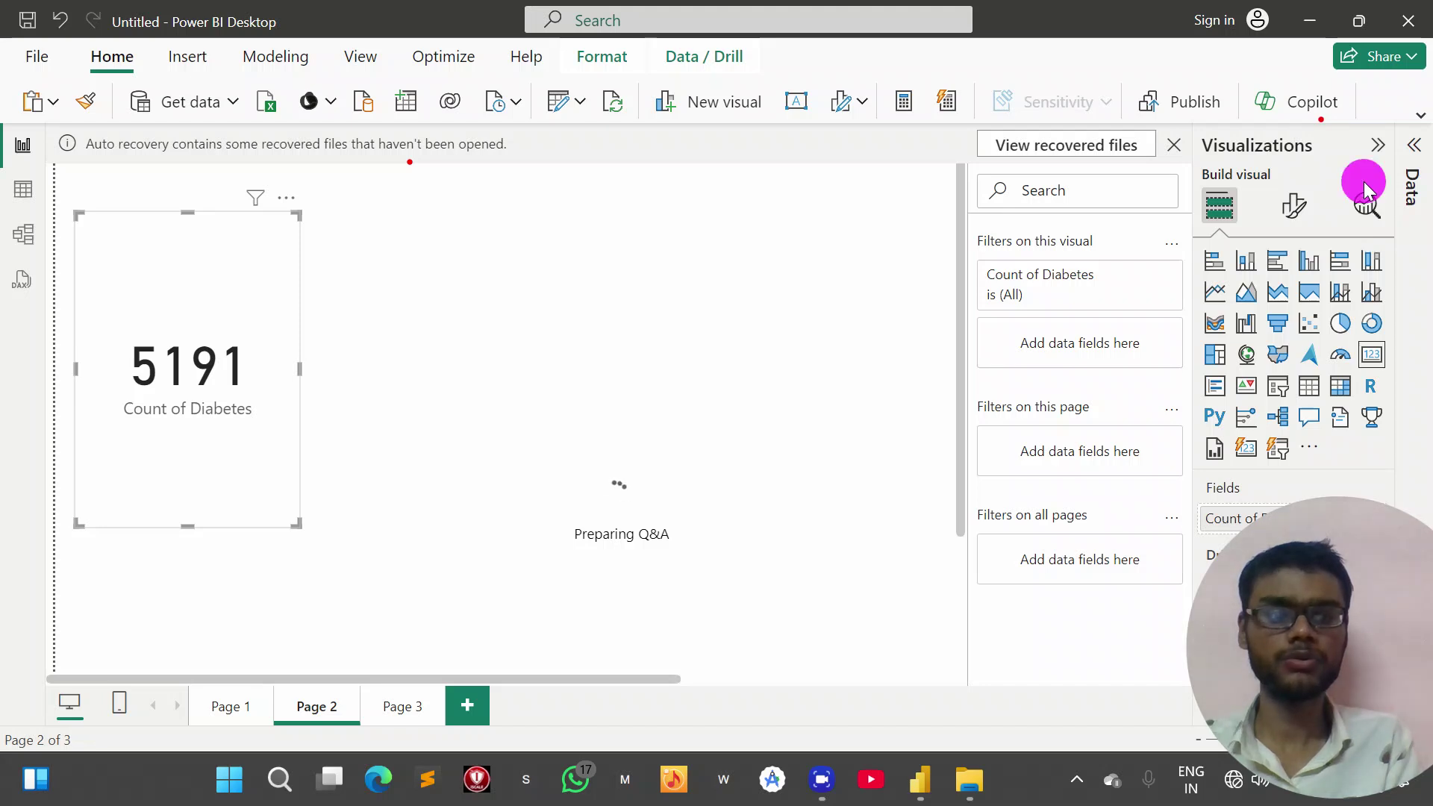
pyautogui.moveTo(353, 212)
pyautogui.mouseDown()
pyautogui.moveTo(329, 193)
pyautogui.moveTo(85, 537)
pyautogui.moveTo(70, 239)
pyautogui.moveTo(61, 423)
pyautogui.mouseUp()
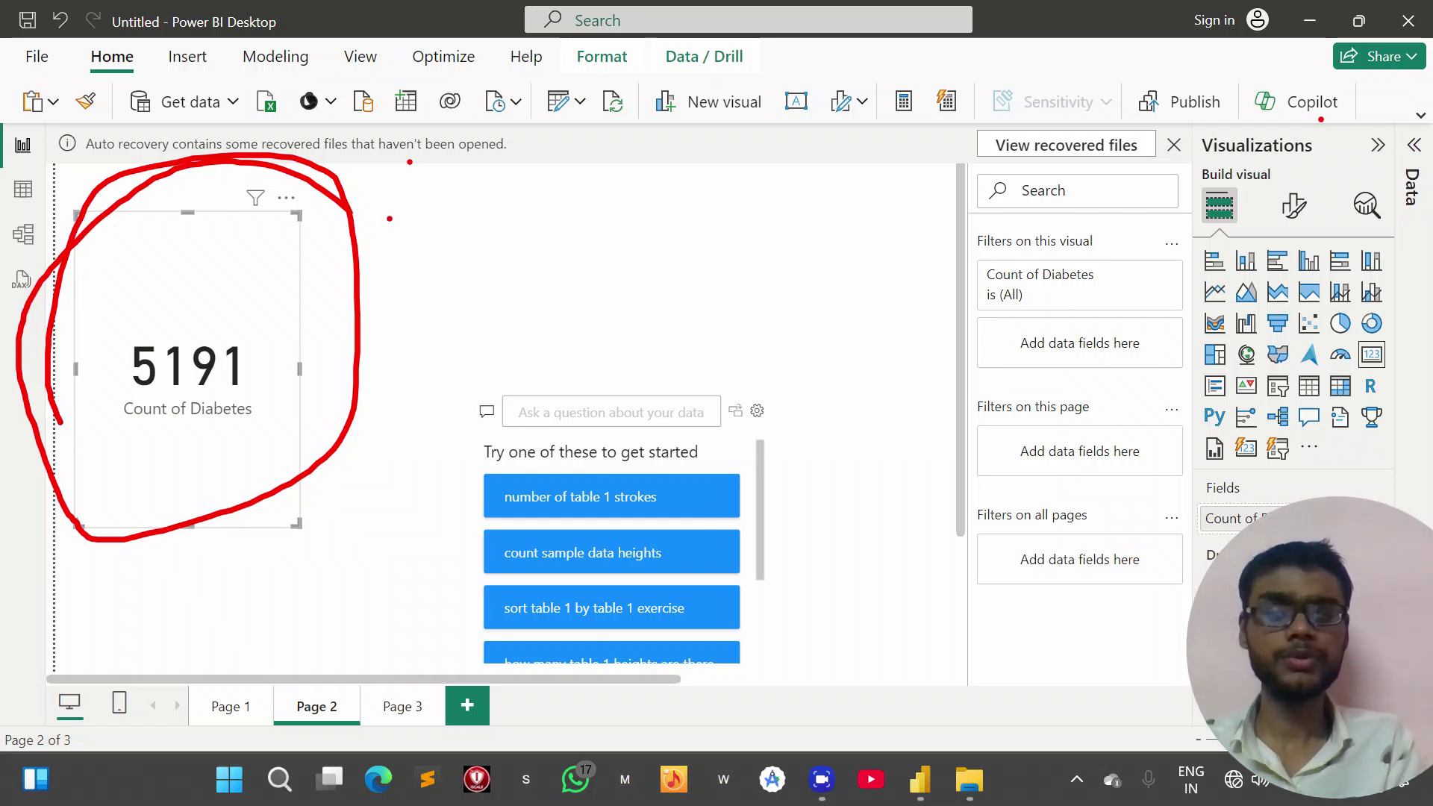
pyautogui.moveTo(187, 217)
pyautogui.mouseDown()
pyautogui.moveTo(551, 184)
pyautogui.moveTo(942, 187)
pyautogui.moveTo(942, 546)
pyautogui.moveTo(763, 456)
pyautogui.moveTo(175, 463)
pyautogui.moveTo(27, 307)
pyautogui.moveTo(308, 194)
pyautogui.mouseUp()
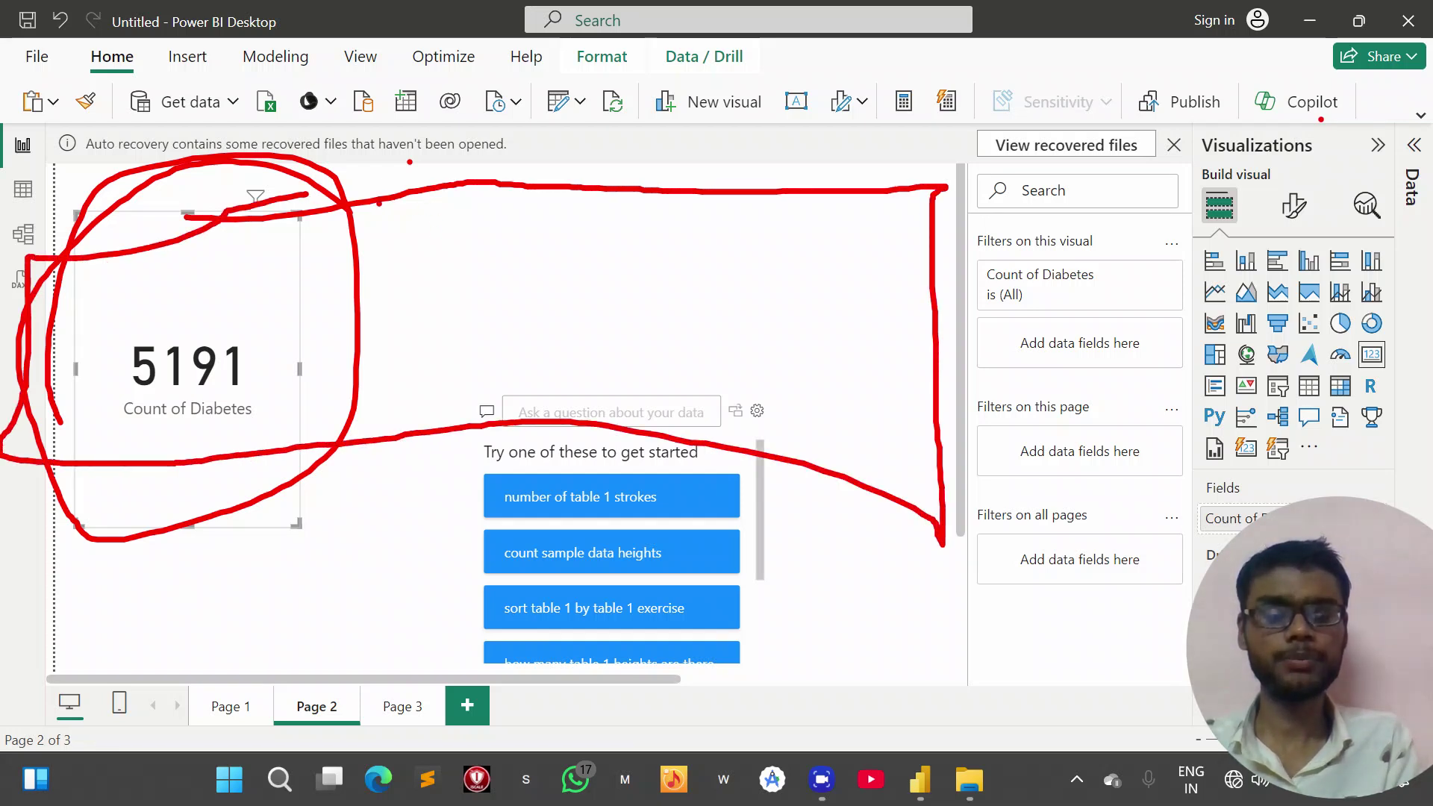
pyautogui.moveTo(330, 211); pyautogui.dragTo(328, 390)
pyautogui.moveTo(625, 195); pyautogui.dragTo(619, 427)
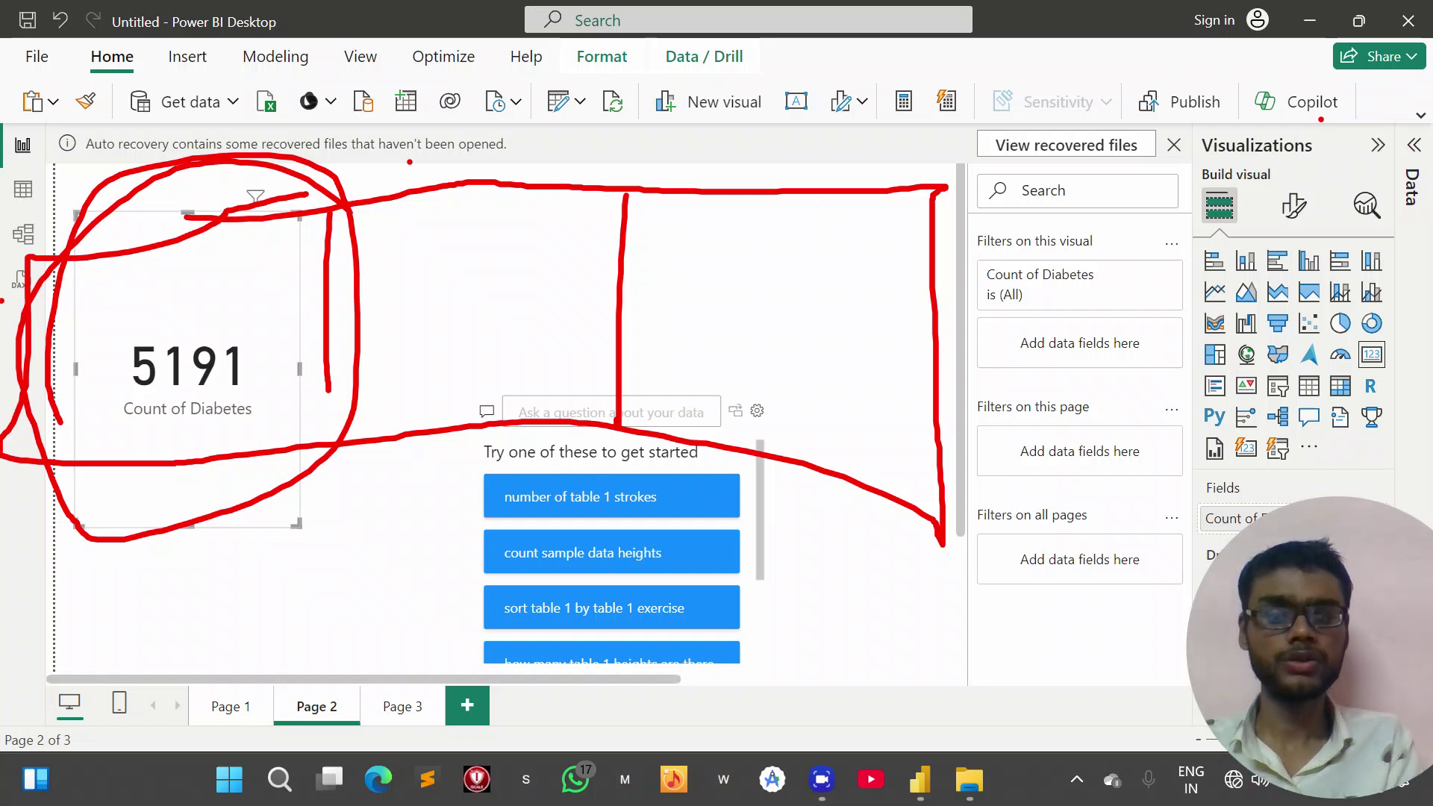
pyautogui.moveTo(70, 319)
pyautogui.mouseDown()
pyautogui.moveTo(553, 278)
pyautogui.moveTo(597, 300)
pyautogui.moveTo(506, 292)
pyautogui.moveTo(513, 260)
pyautogui.moveTo(528, 306)
pyautogui.moveTo(557, 312)
pyautogui.mouseUp()
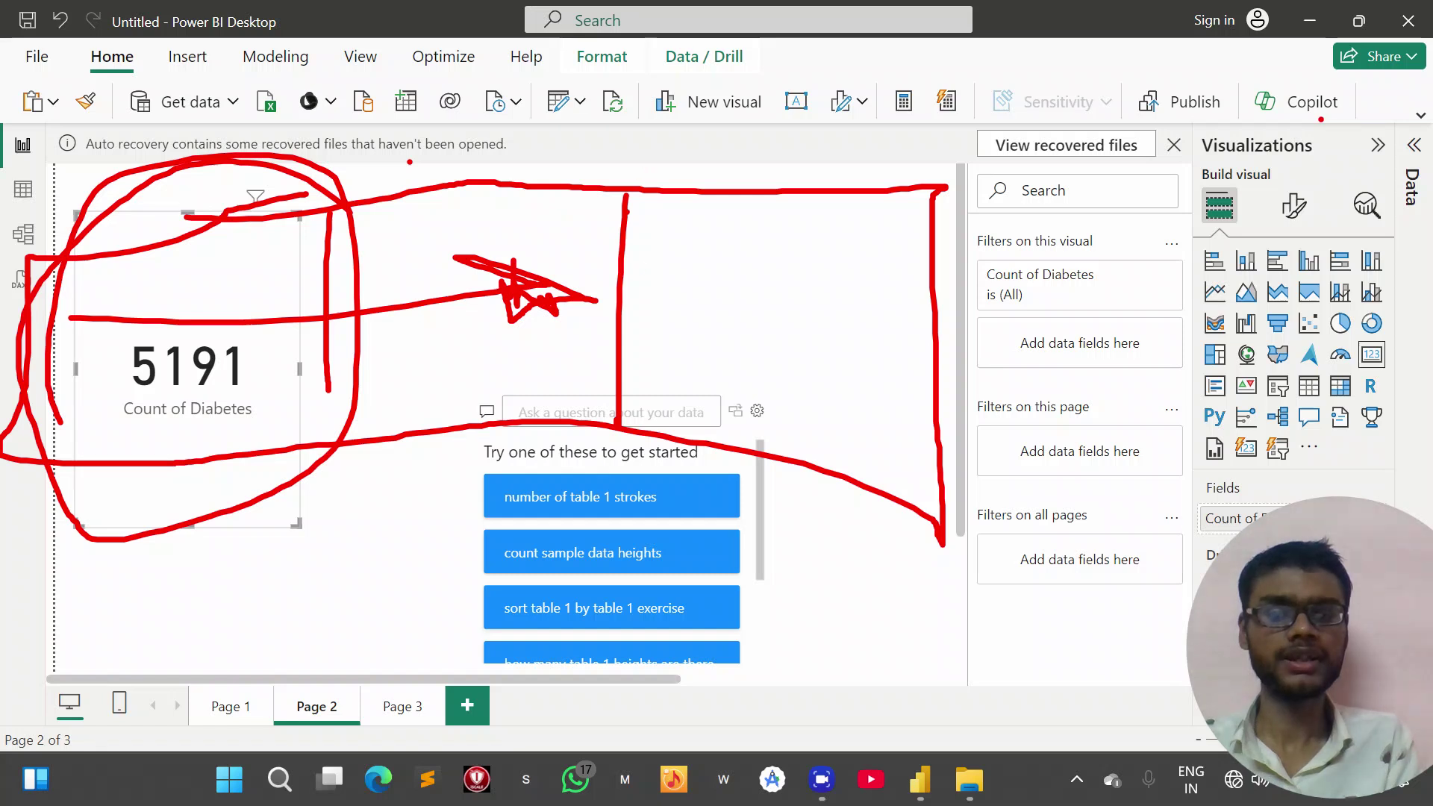
pyautogui.moveTo(621, 213); pyautogui.dragTo(599, 410)
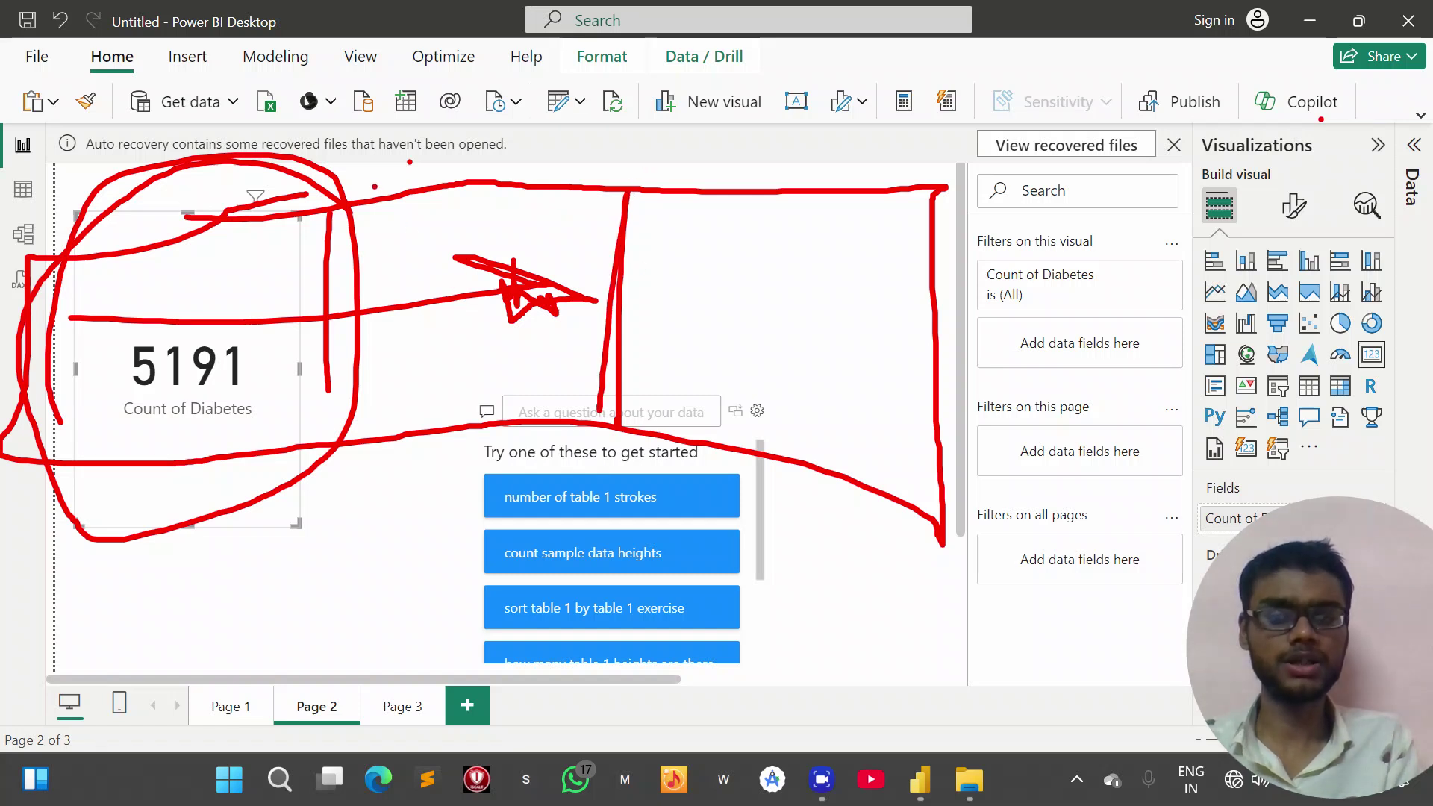
pyautogui.moveTo(329, 385); pyautogui.dragTo(328, 459)
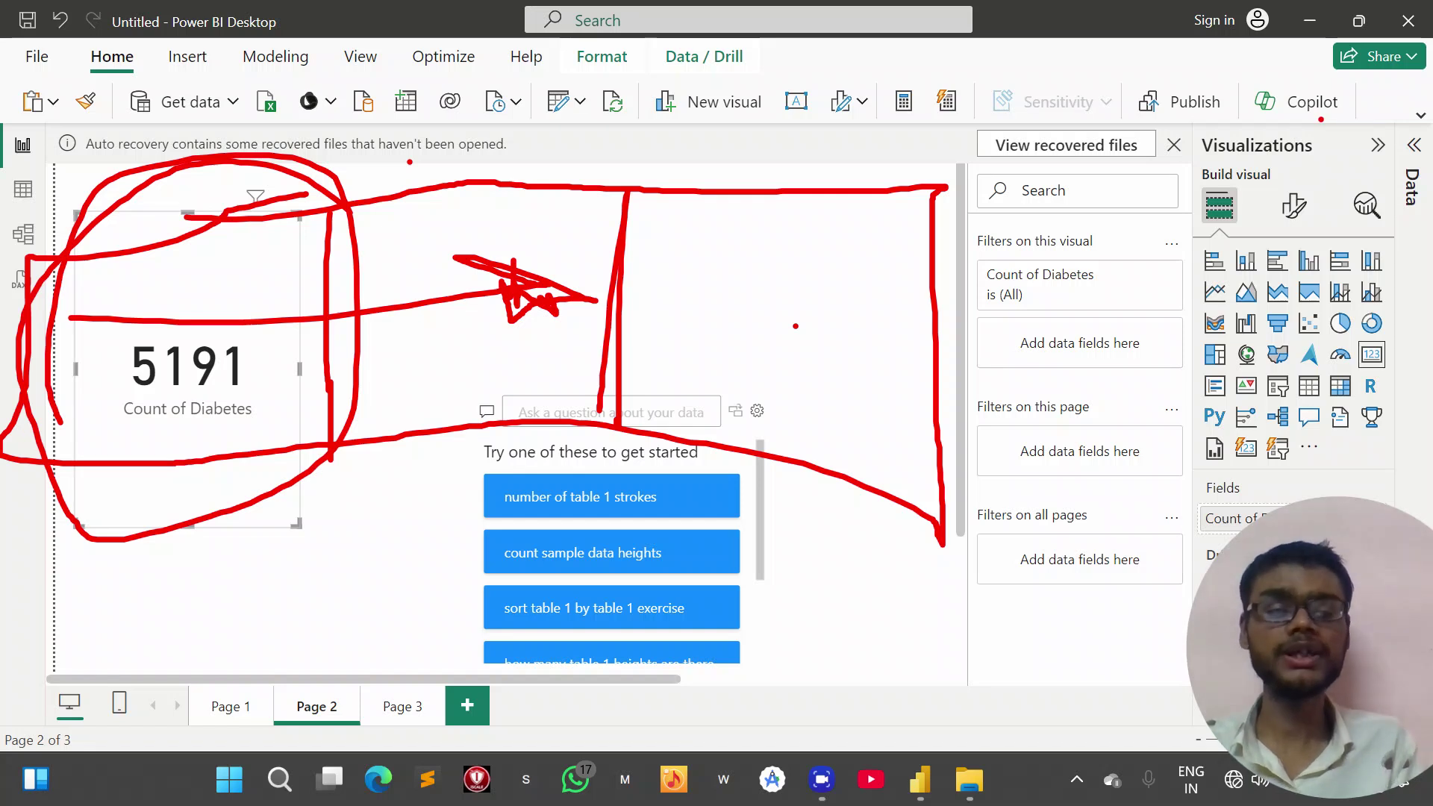
pyautogui.click(889, 24)
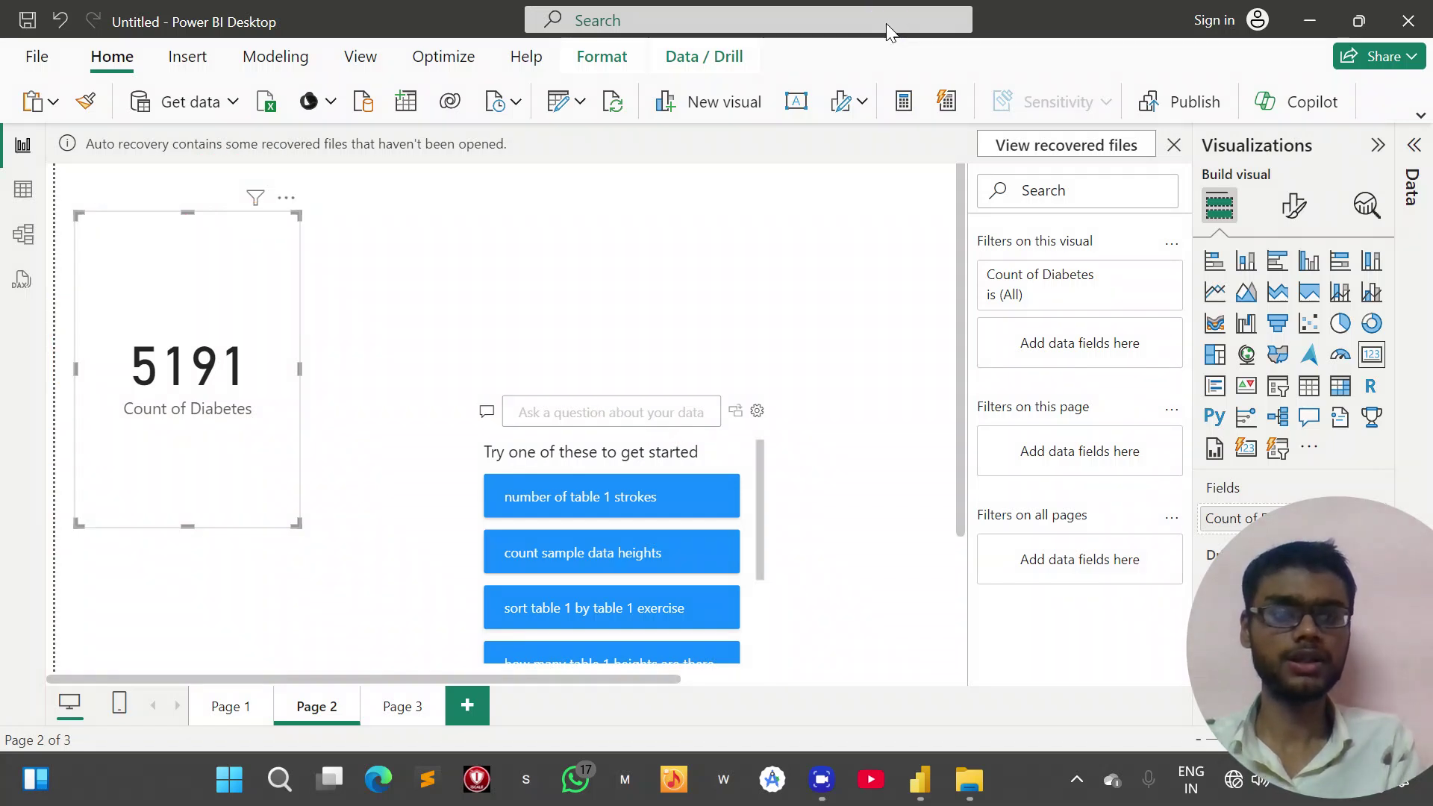
# - Change the card to a multi-row card and widen it across most of the page, slightly reducing its height
pyautogui.click(1216, 387)
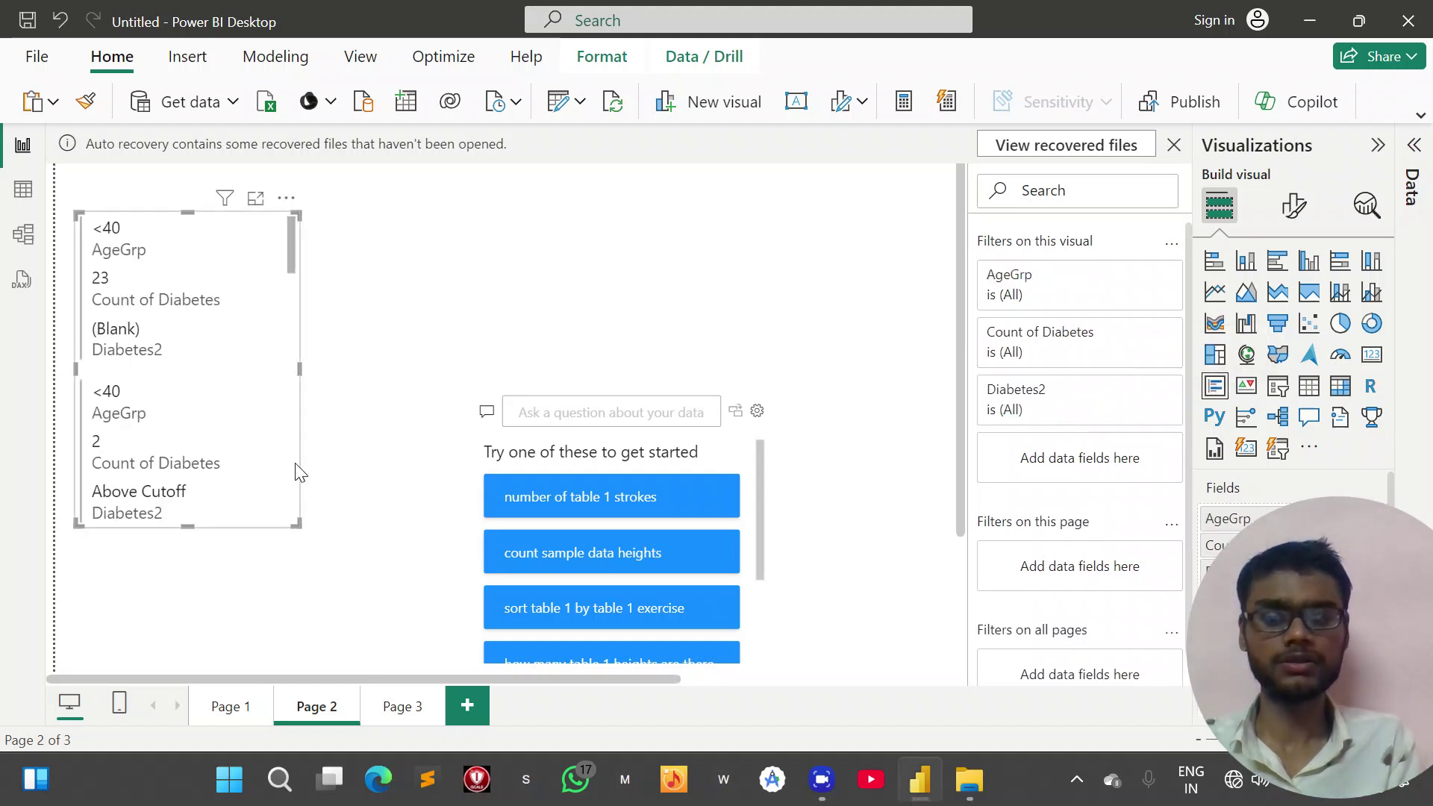
pyautogui.moveTo(293, 521); pyautogui.dragTo(914, 481)
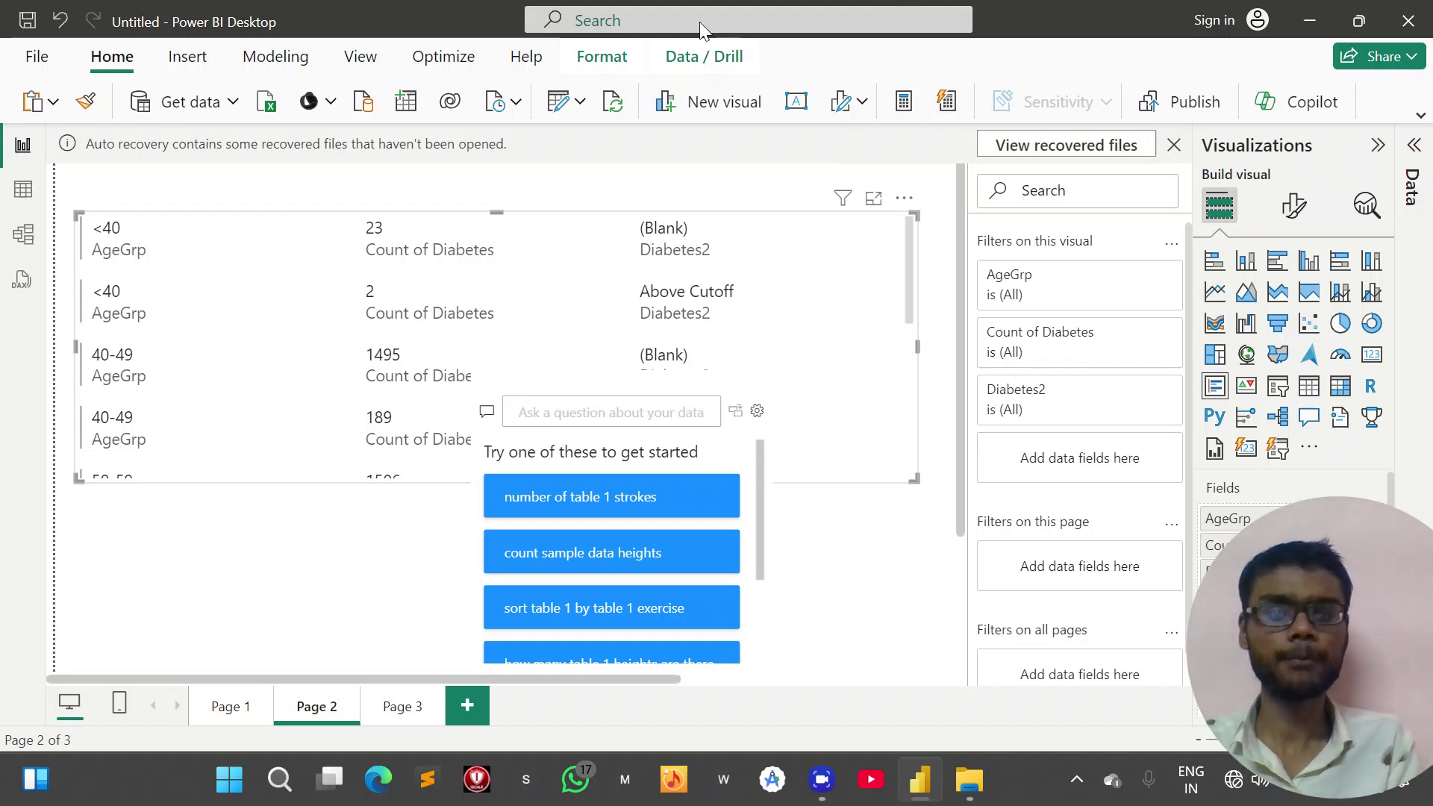
pyautogui.click(605, 28)
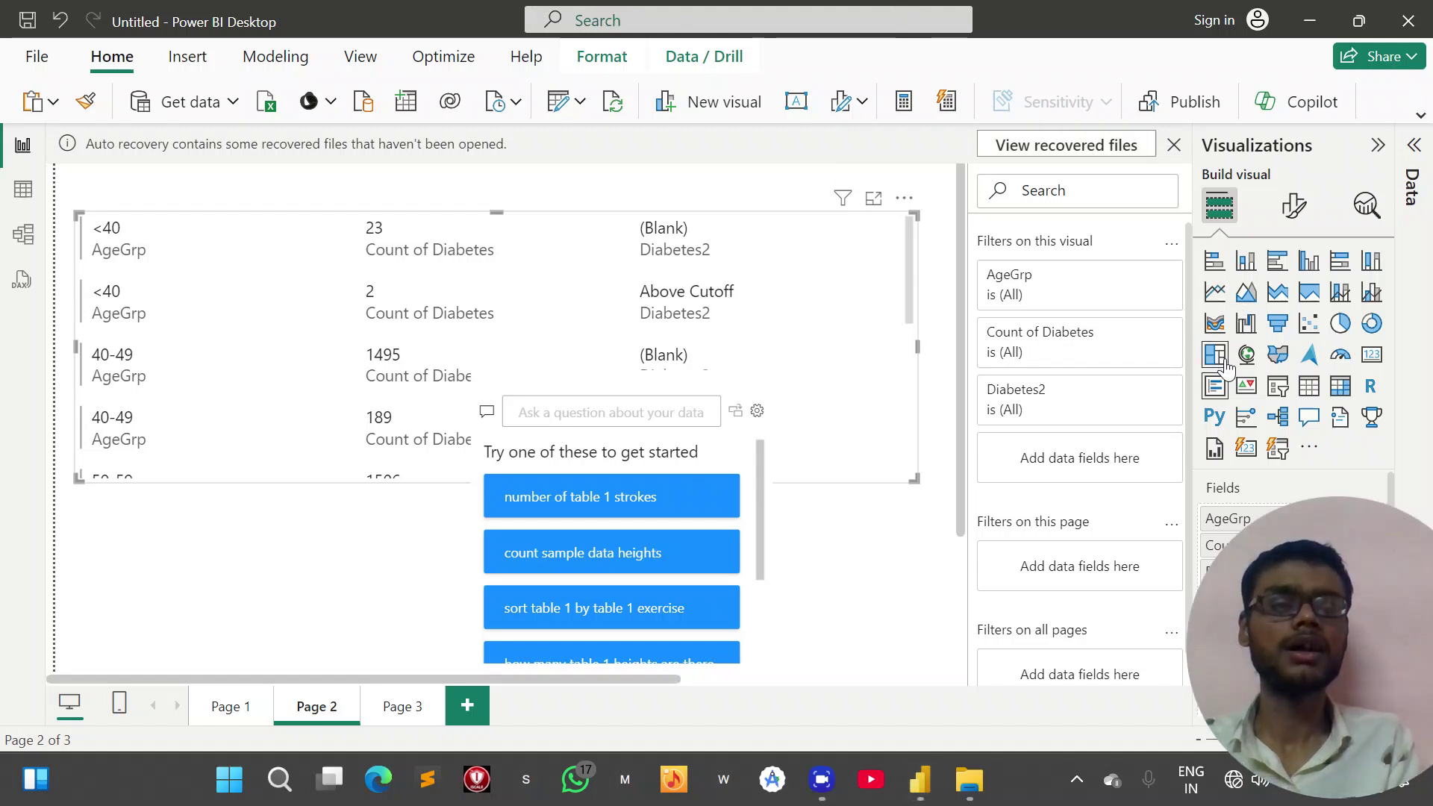
# - Change the visual to a KPI of Count of Diabetes by AgeGrp and make it narrower and taller
pyautogui.click(1246, 387)
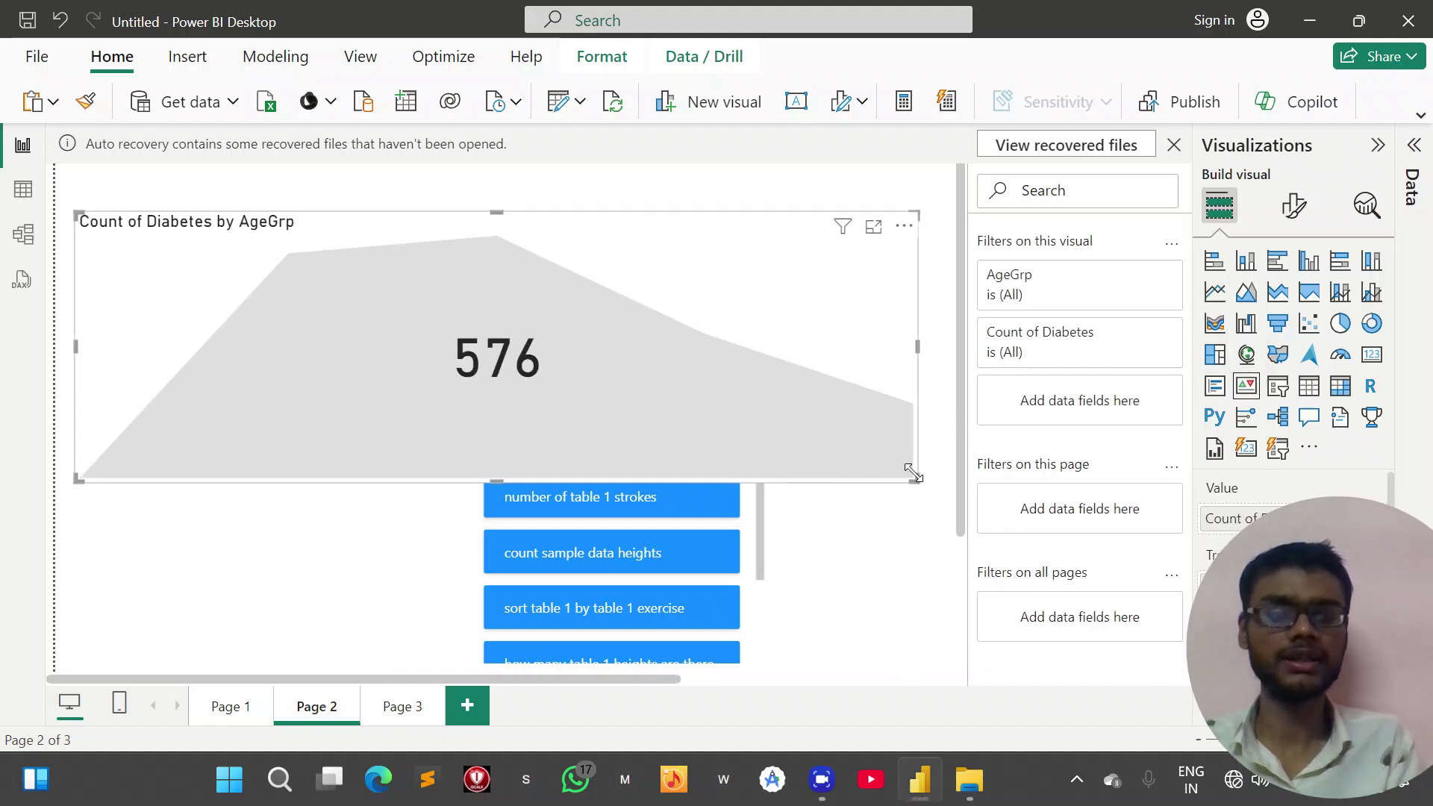
pyautogui.moveTo(914, 476); pyautogui.dragTo(813, 439)
pyautogui.moveTo(864, 428); pyautogui.dragTo(724, 534)
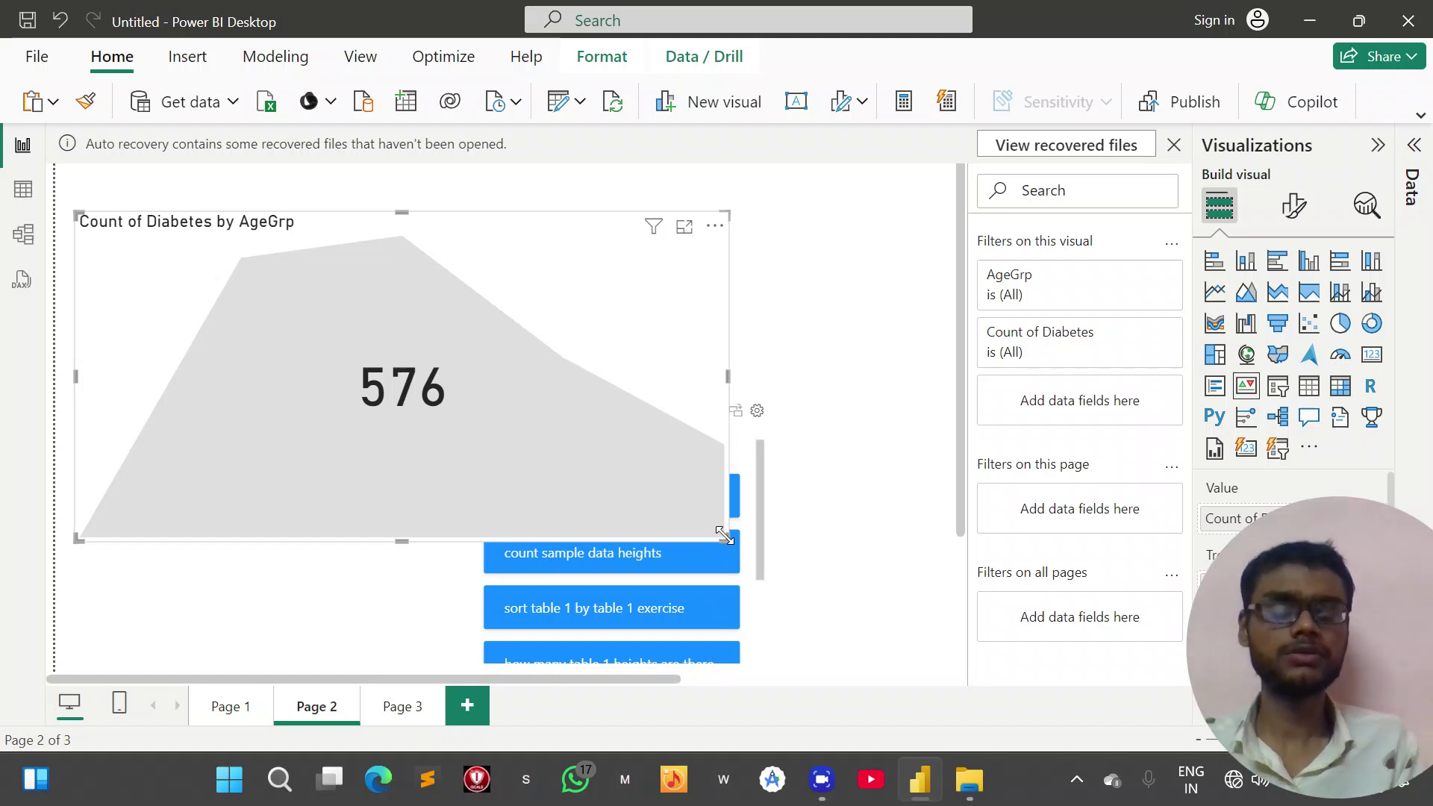
# - Convert the KPI visual to a slicer on AgeGrp and Diabetes2
pyautogui.click(1272, 397)
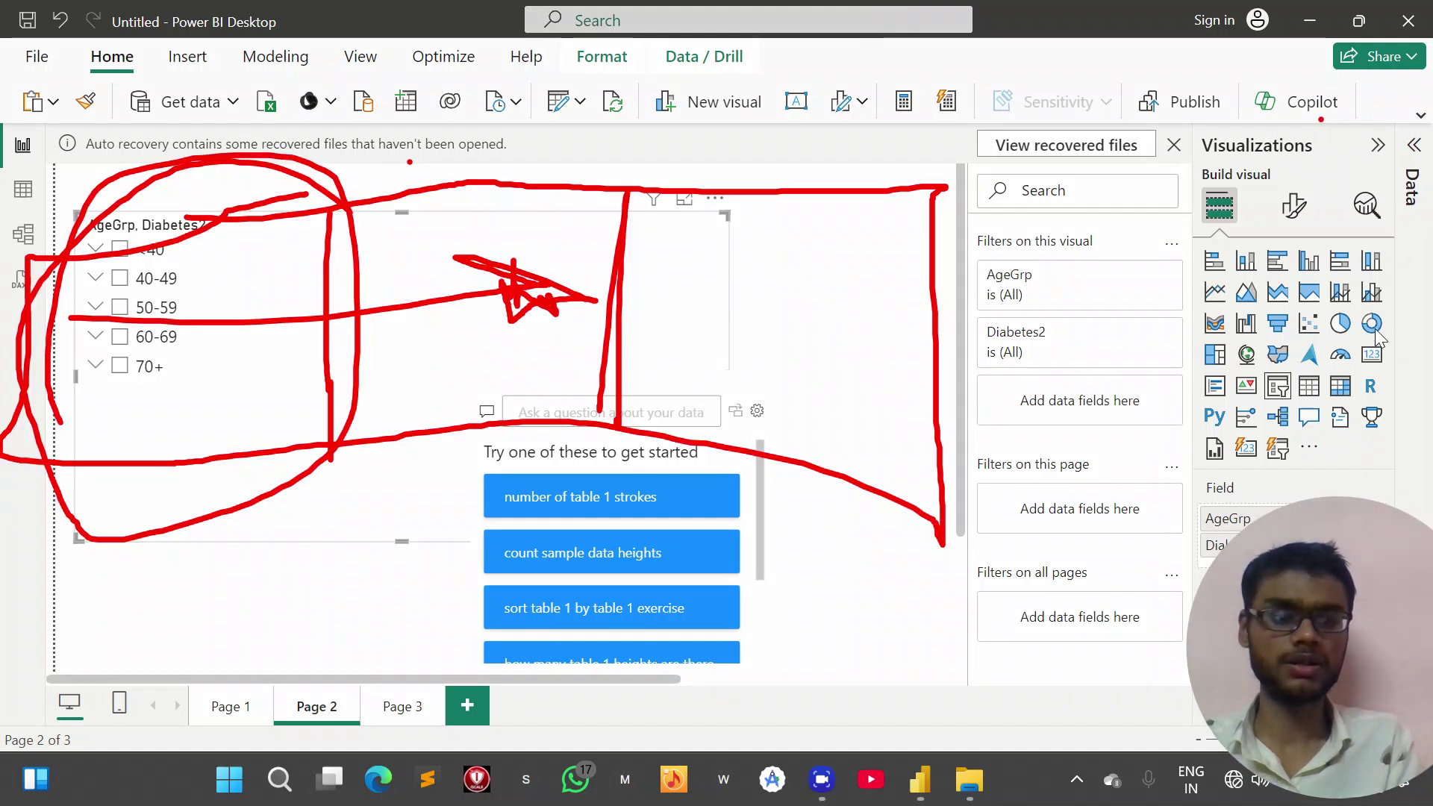
pyautogui.press('e')
pyautogui.moveTo(407, 210)
pyautogui.mouseDown()
pyautogui.moveTo(58, 363)
pyautogui.moveTo(144, 416)
pyautogui.moveTo(797, 230)
pyautogui.mouseUp()
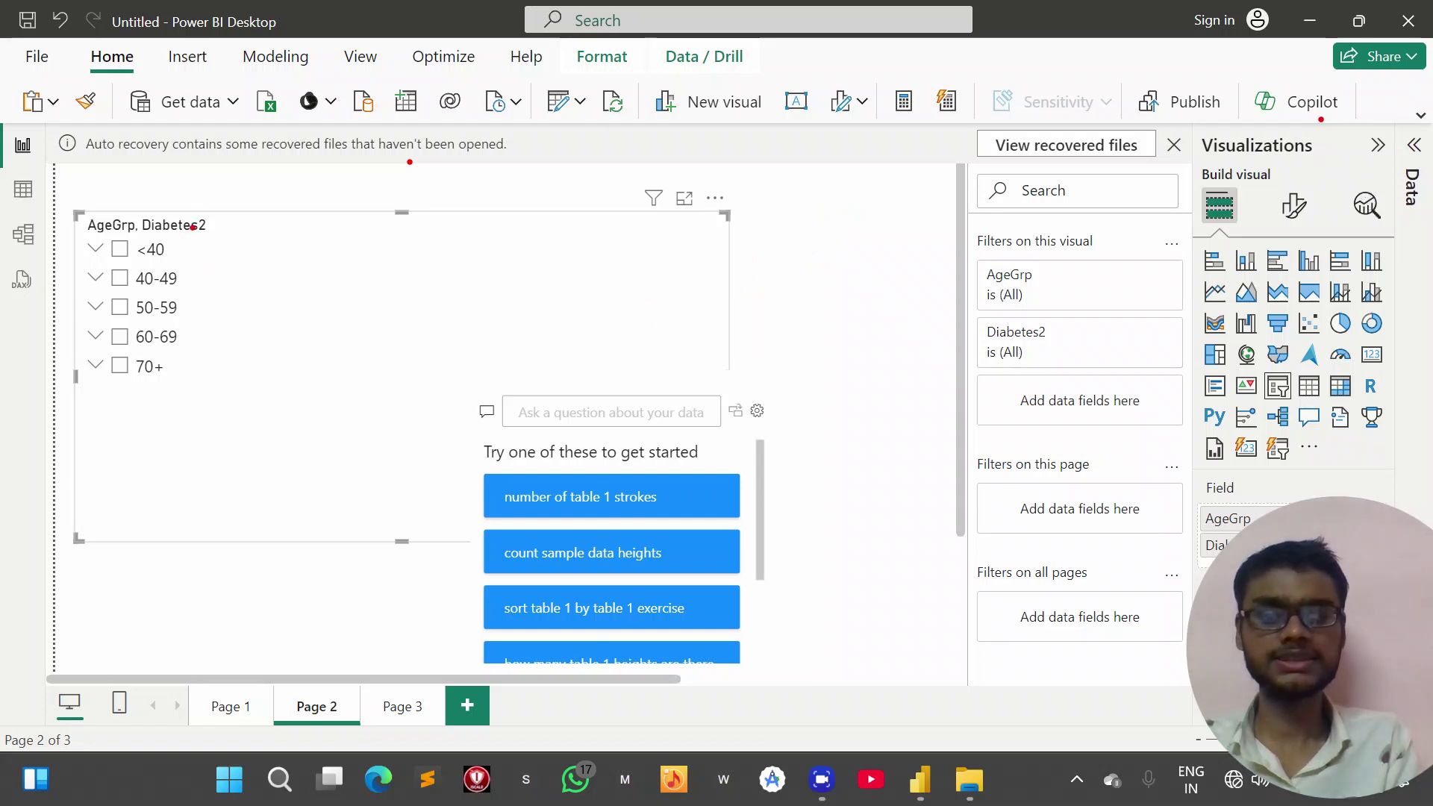
pyautogui.moveTo(208, 207)
pyautogui.mouseDown()
pyautogui.moveTo(127, 193)
pyautogui.moveTo(41, 418)
pyautogui.moveTo(217, 306)
pyautogui.moveTo(167, 206)
pyautogui.moveTo(175, 180)
pyautogui.moveTo(146, 213)
pyautogui.moveTo(45, 246)
pyautogui.moveTo(90, 263)
pyautogui.moveTo(187, 263)
pyautogui.moveTo(168, 216)
pyautogui.moveTo(135, 220)
pyautogui.mouseUp()
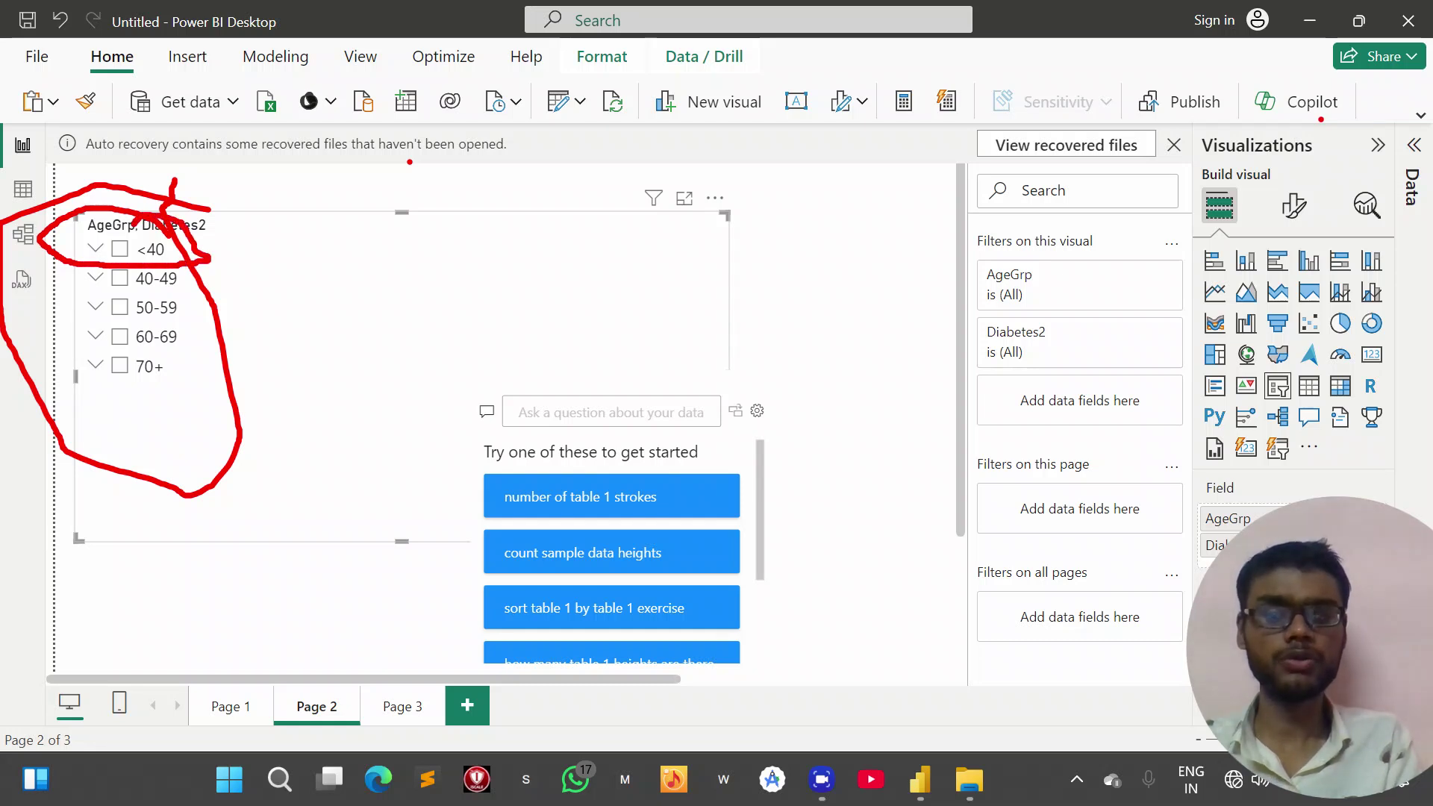
pyautogui.moveTo(182, 272)
pyautogui.mouseDown()
pyautogui.moveTo(65, 258)
pyautogui.moveTo(126, 319)
pyautogui.moveTo(198, 247)
pyautogui.moveTo(136, 296)
pyautogui.moveTo(112, 352)
pyautogui.moveTo(209, 306)
pyautogui.moveTo(153, 287)
pyautogui.mouseUp()
pyautogui.click(1376, 294)
pyautogui.click(222, 299)
pyautogui.moveTo(222, 299); pyautogui.dragTo(42, 460)
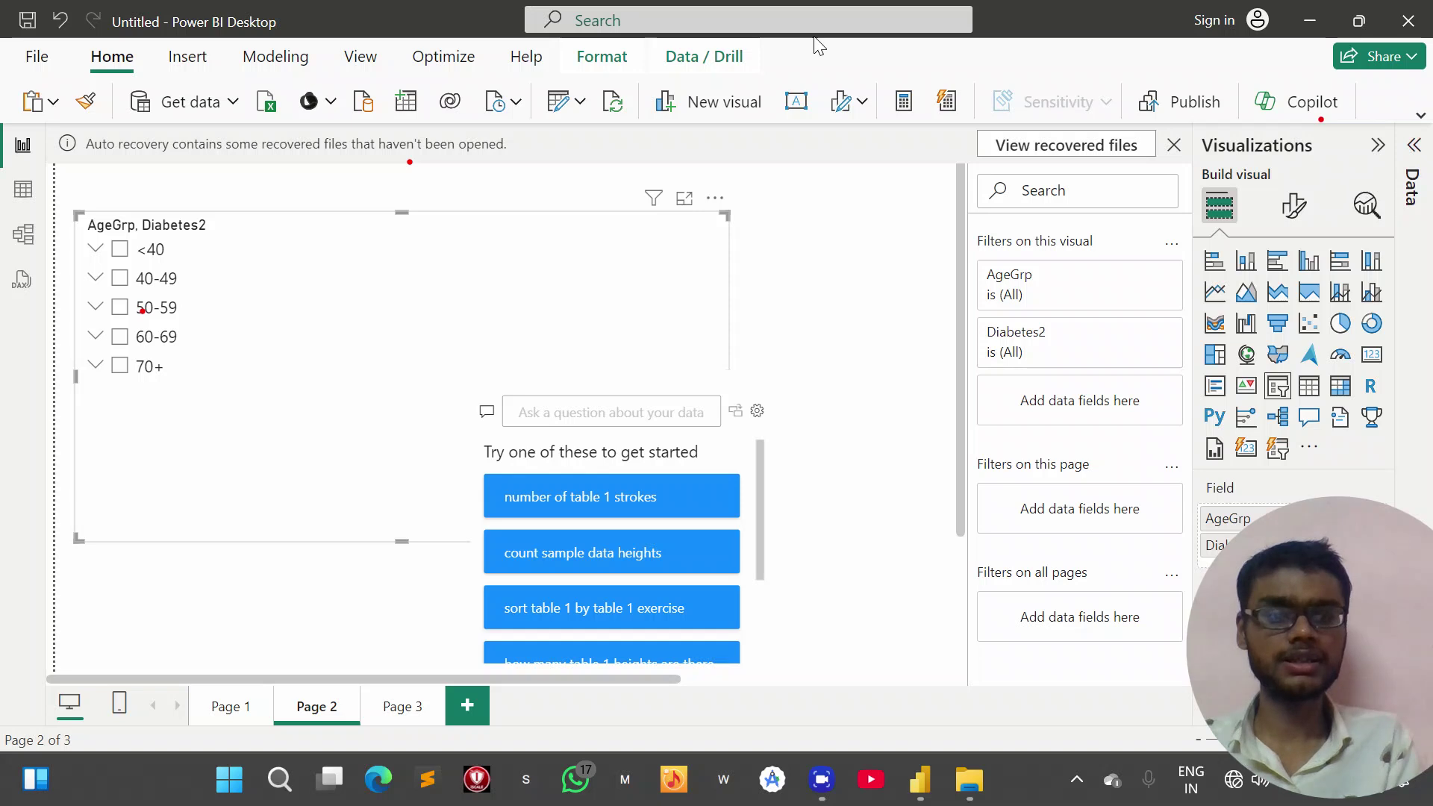
pyautogui.click(876, 31)
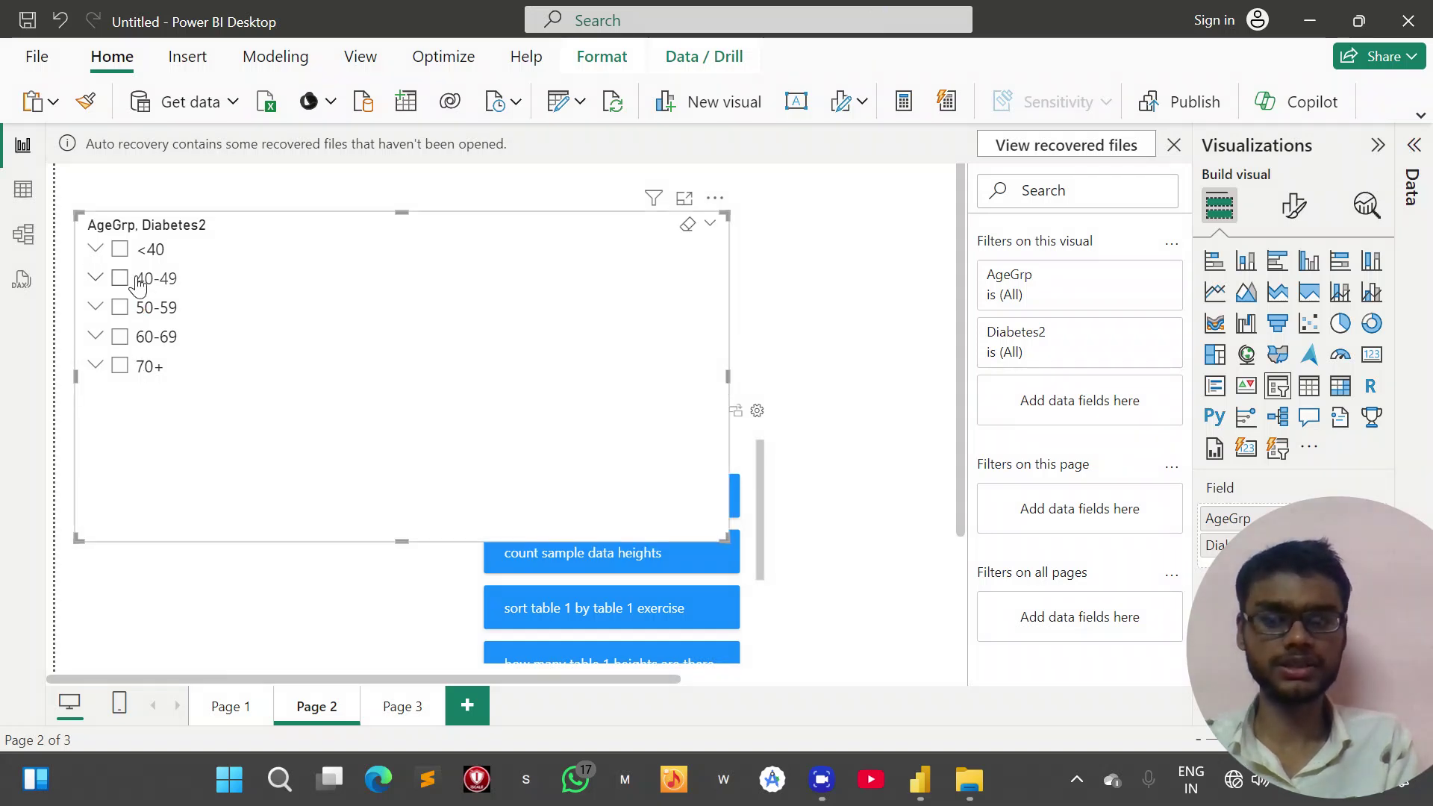
# - Filter the slicer to the <40 age group, move it down to the page's left edge and make it narrower and shorter
pyautogui.click(118, 253)
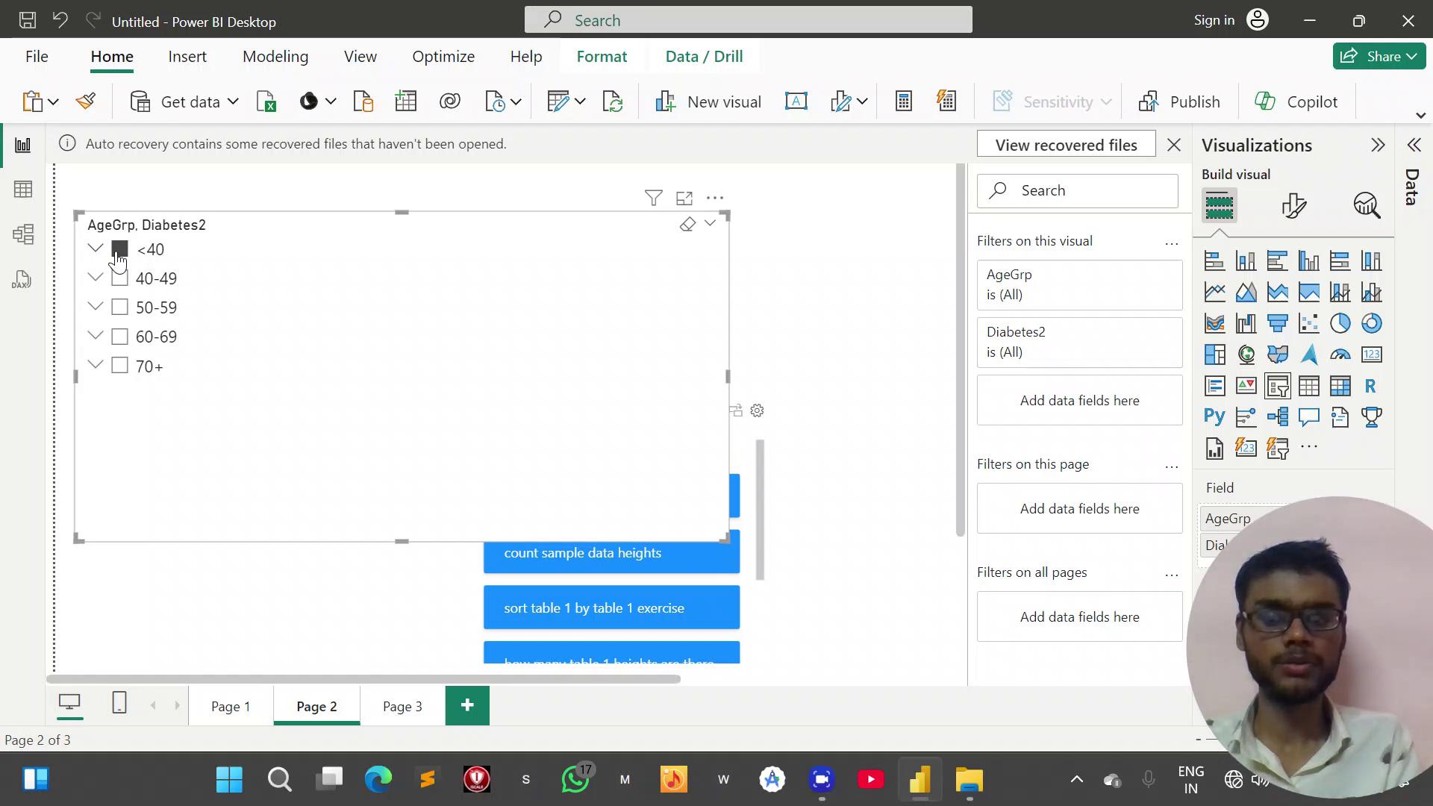
pyautogui.click(728, 535)
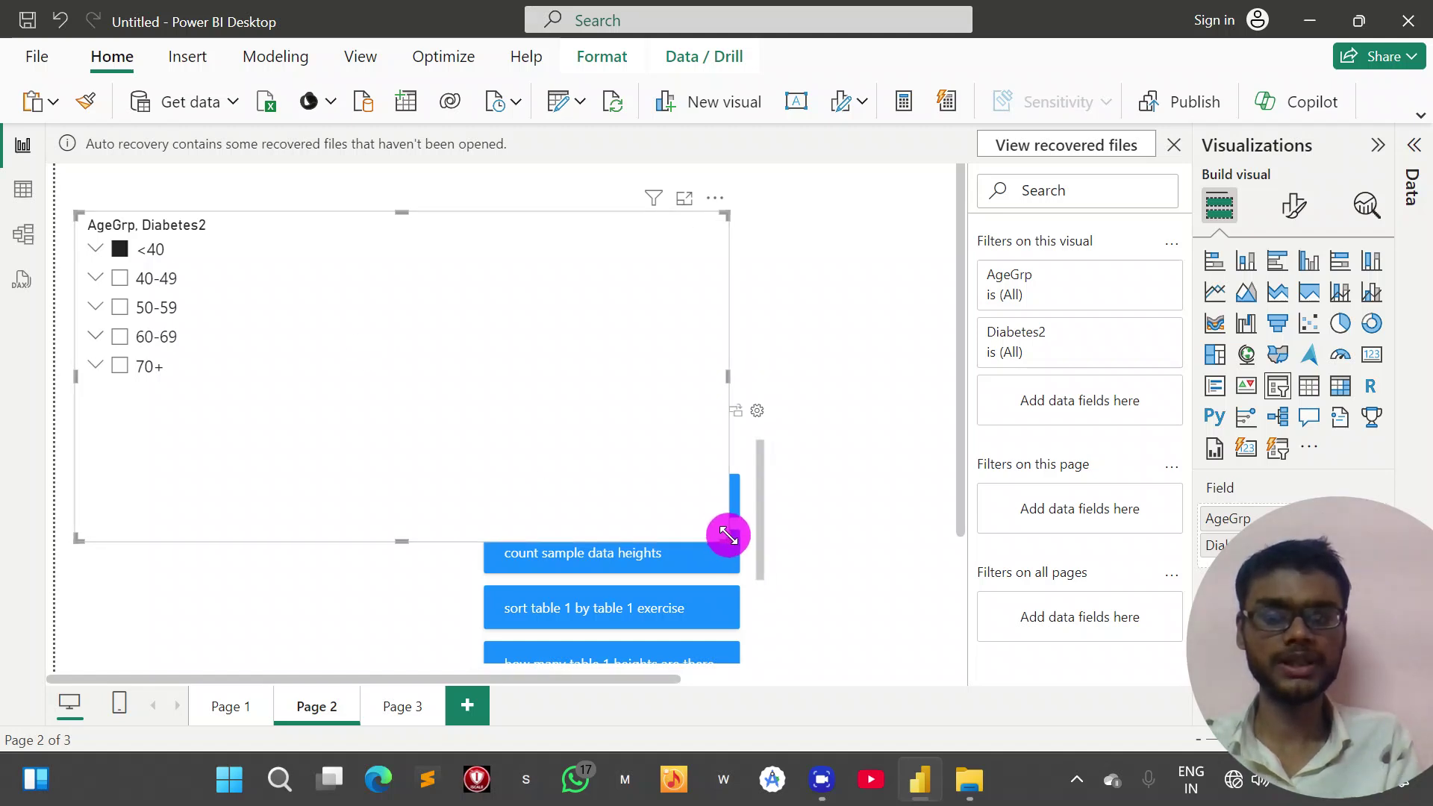
pyautogui.moveTo(728, 536)
pyautogui.mouseDown()
pyautogui.moveTo(699, 535)
pyautogui.moveTo(507, 429)
pyautogui.moveTo(429, 474)
pyautogui.mouseUp()
pyautogui.moveTo(191, 339); pyautogui.dragTo(187, 377)
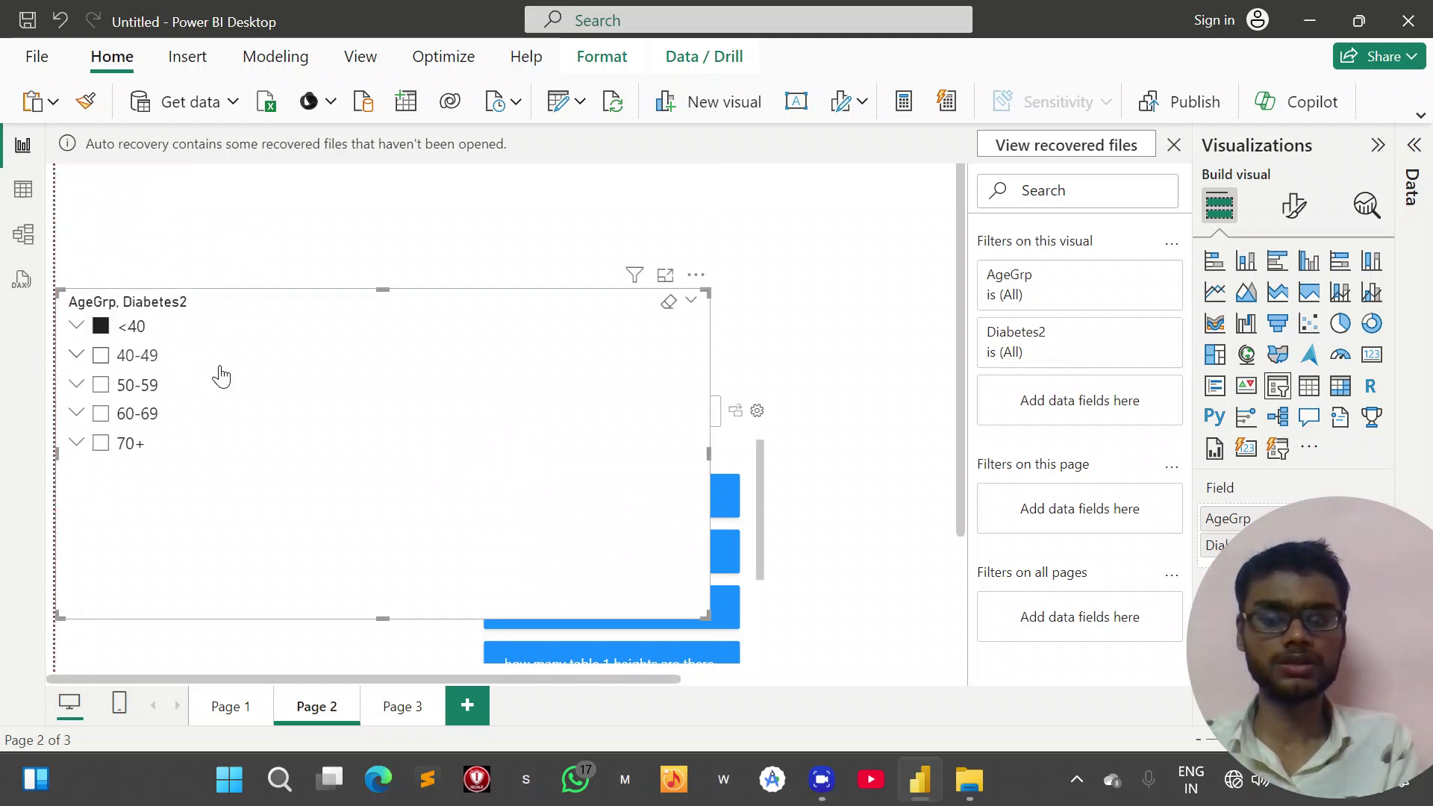
pyautogui.moveTo(706, 617); pyautogui.dragTo(489, 531)
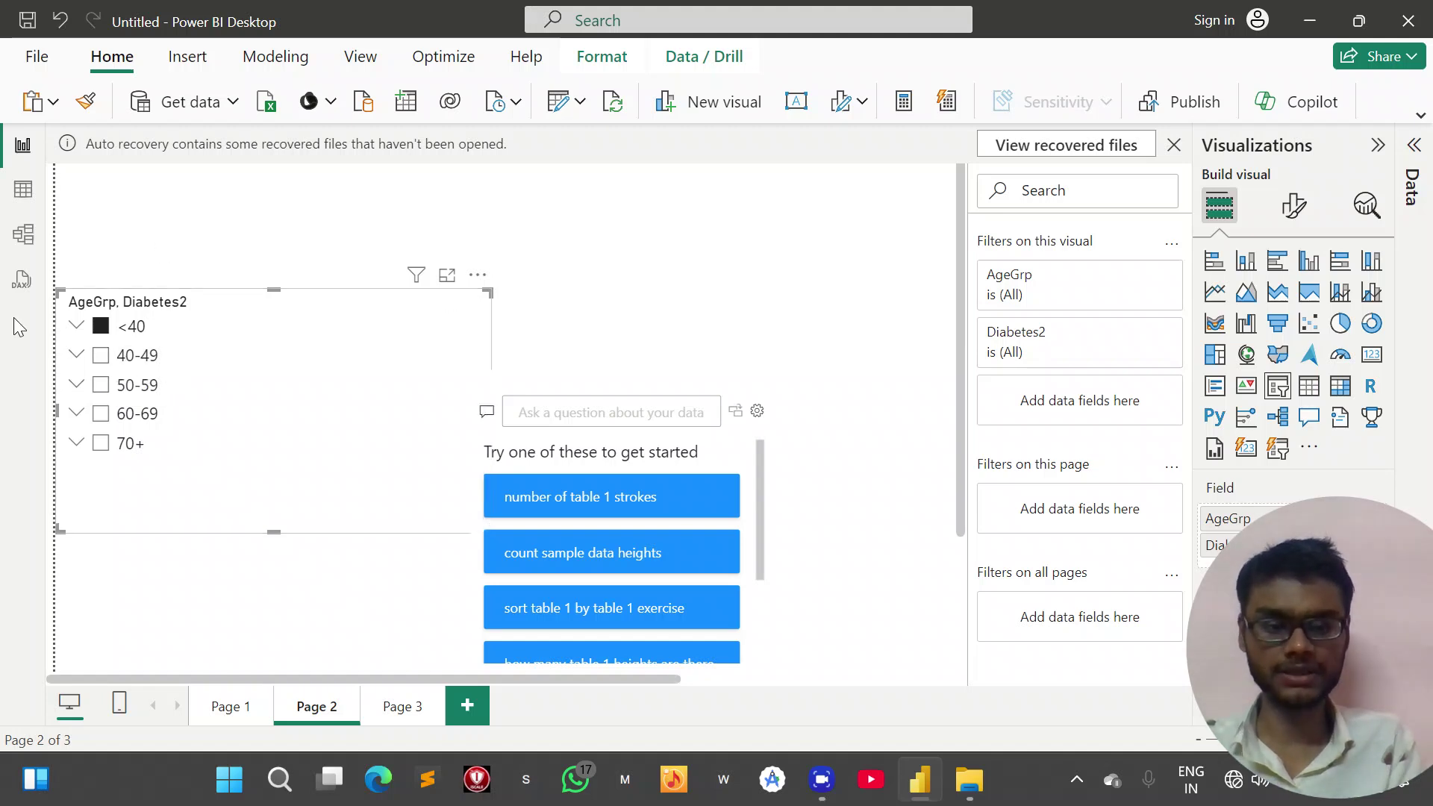
# - Try the AgeGrp visual as key influencers, convert it to a Q&A visual, and move the older Q&A visual slightly up and right
pyautogui.click(1309, 387)
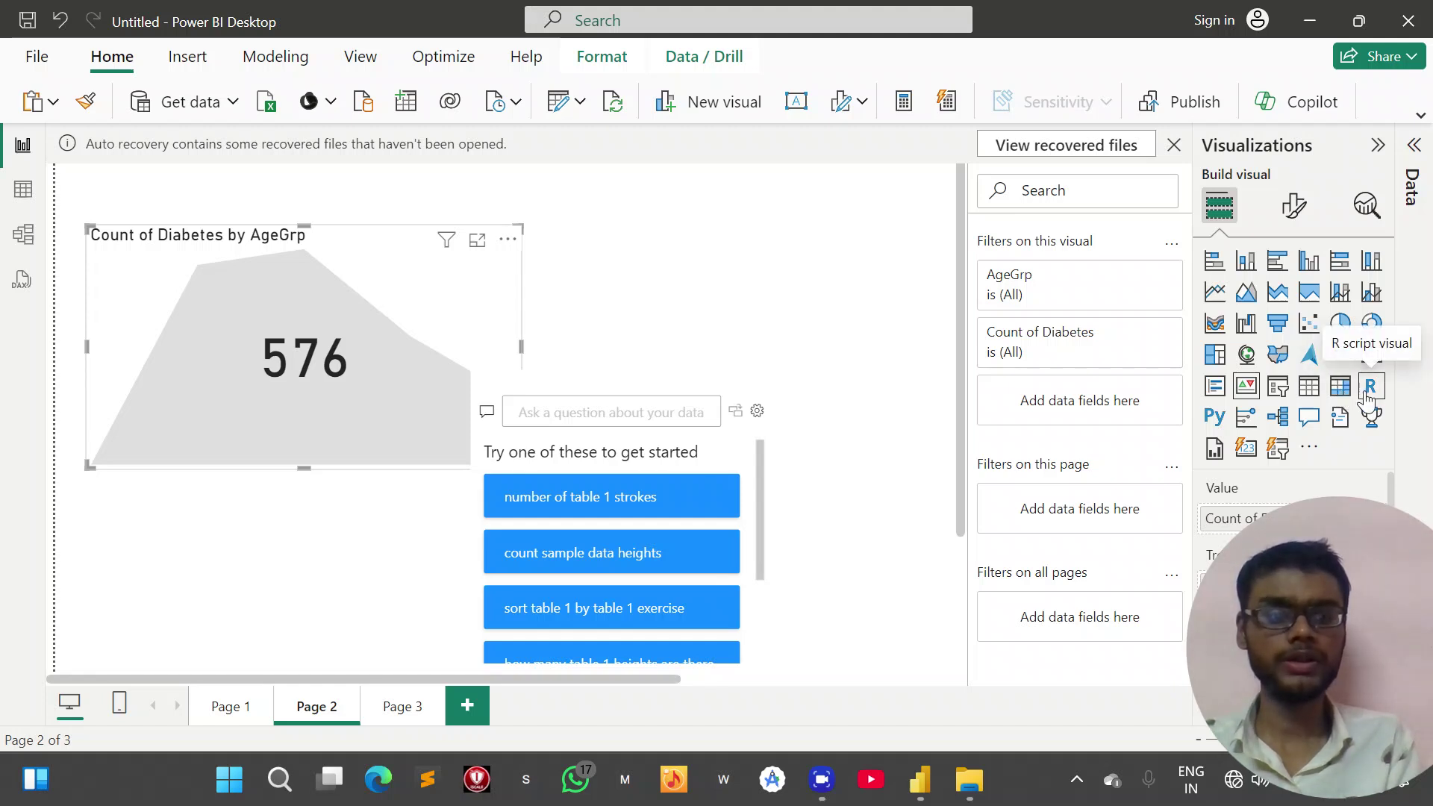
pyautogui.click(1243, 432)
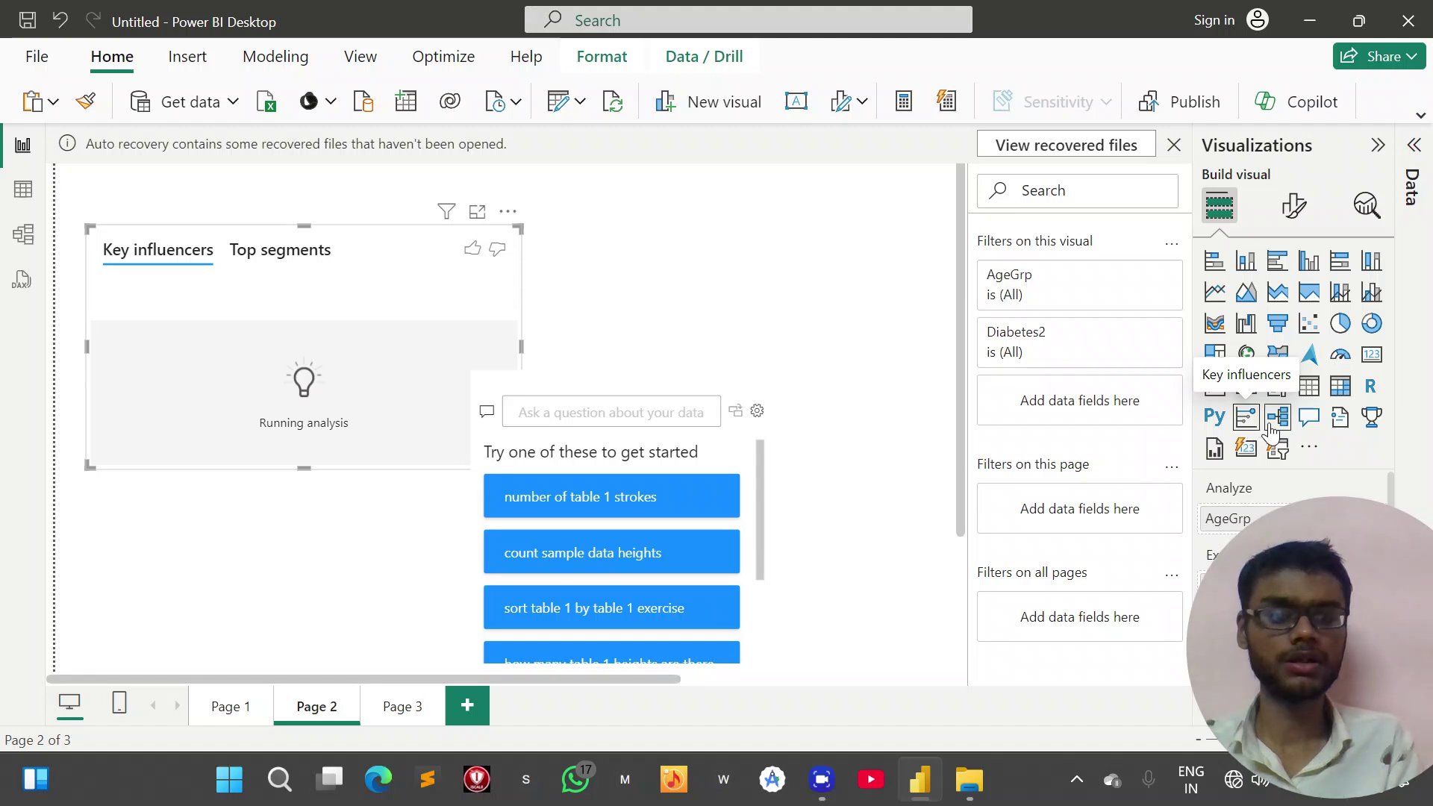
pyautogui.click(1312, 418)
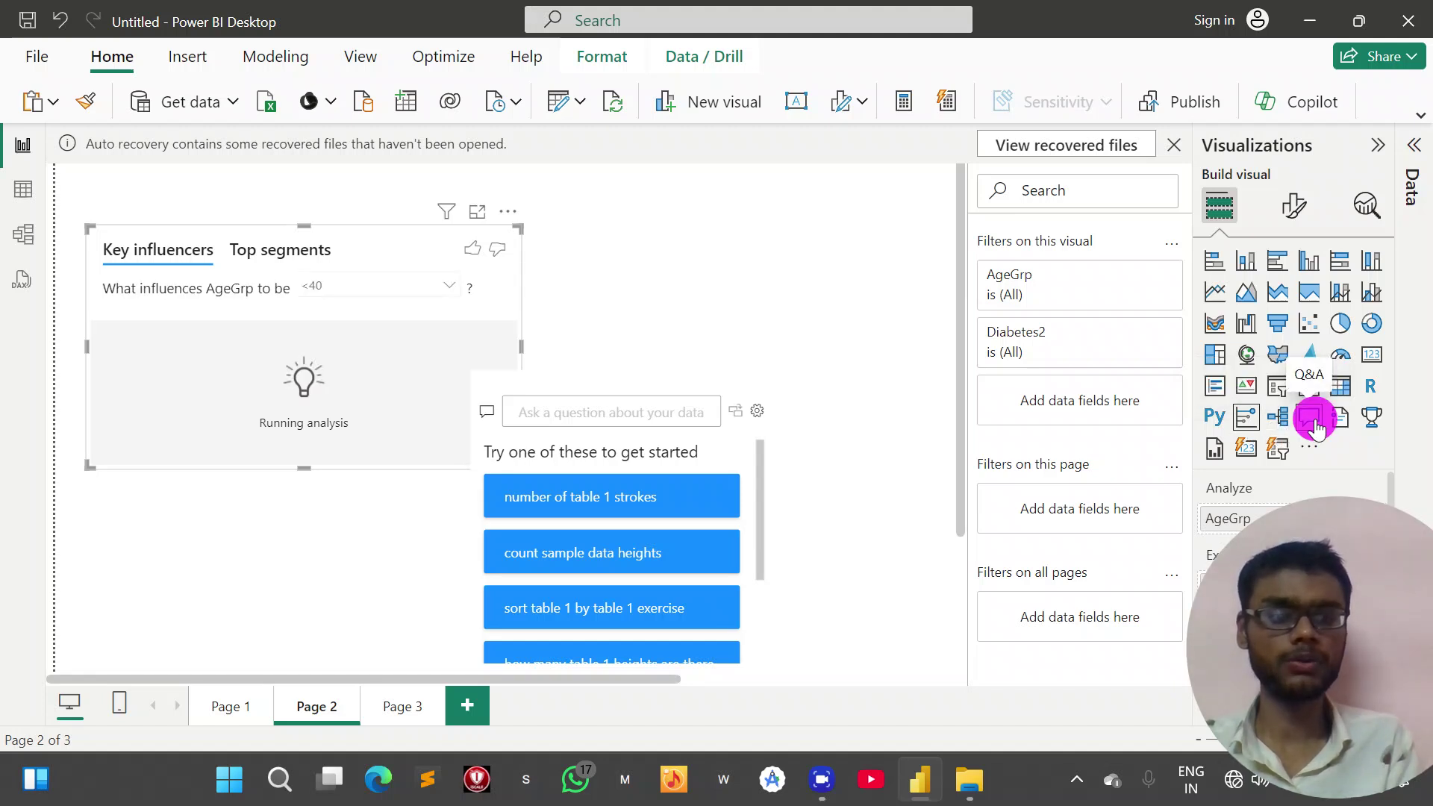
pyautogui.moveTo(647, 472); pyautogui.dragTo(686, 394)
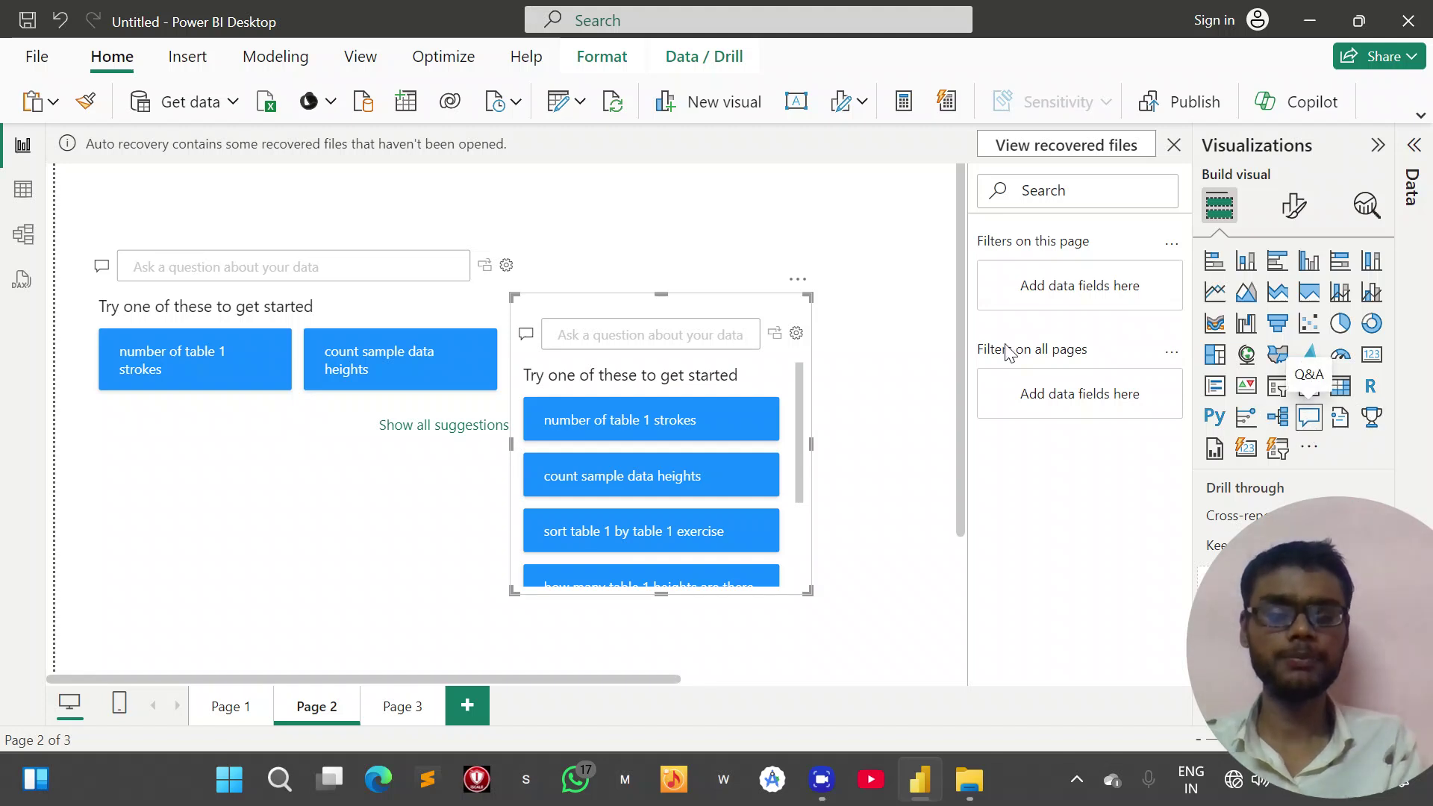
pyautogui.scroll(-2, 366, 354)
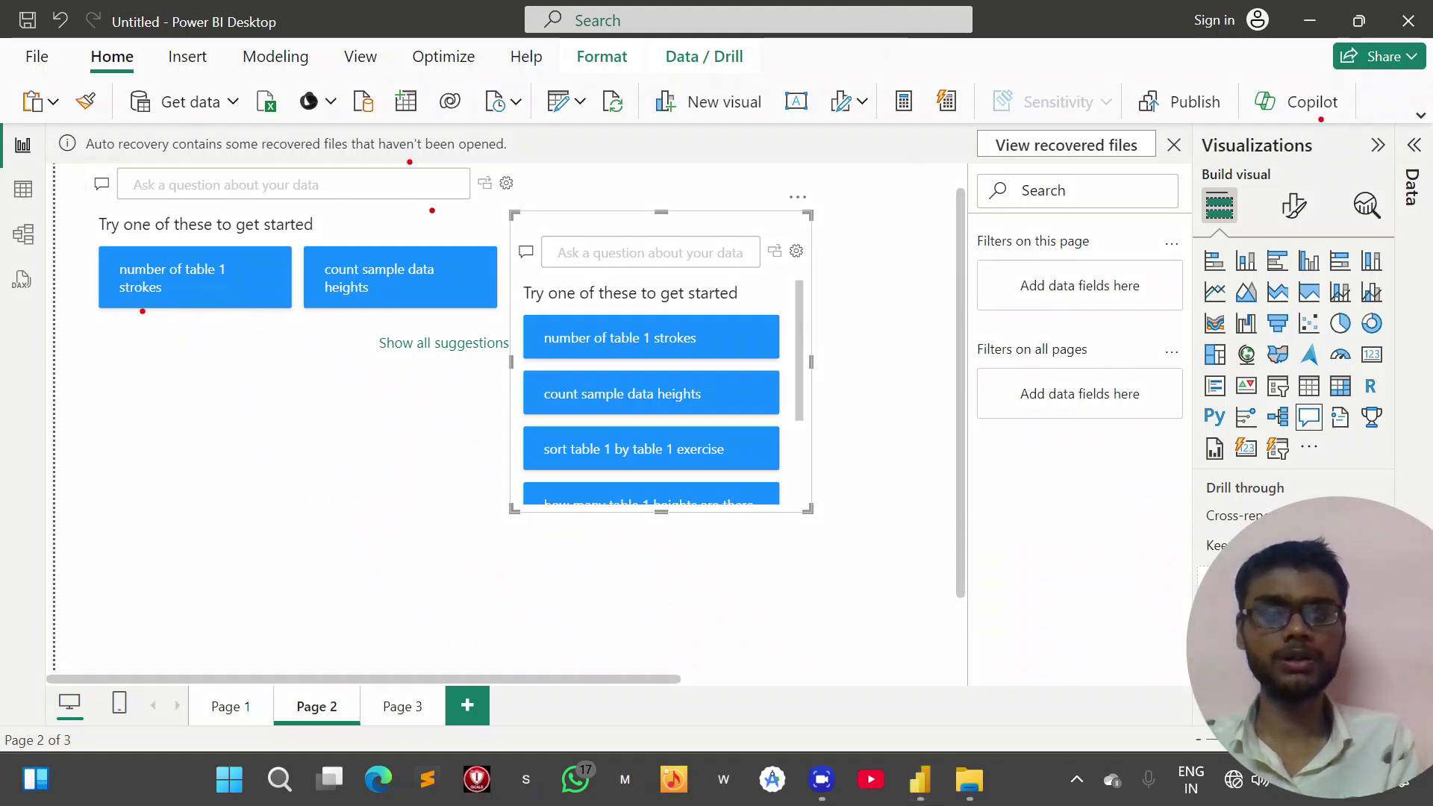
pyautogui.moveTo(433, 211)
pyautogui.mouseDown()
pyautogui.moveTo(383, 187)
pyautogui.moveTo(254, 170)
pyautogui.moveTo(98, 236)
pyautogui.moveTo(265, 341)
pyautogui.moveTo(451, 183)
pyautogui.moveTo(332, 196)
pyautogui.mouseUp()
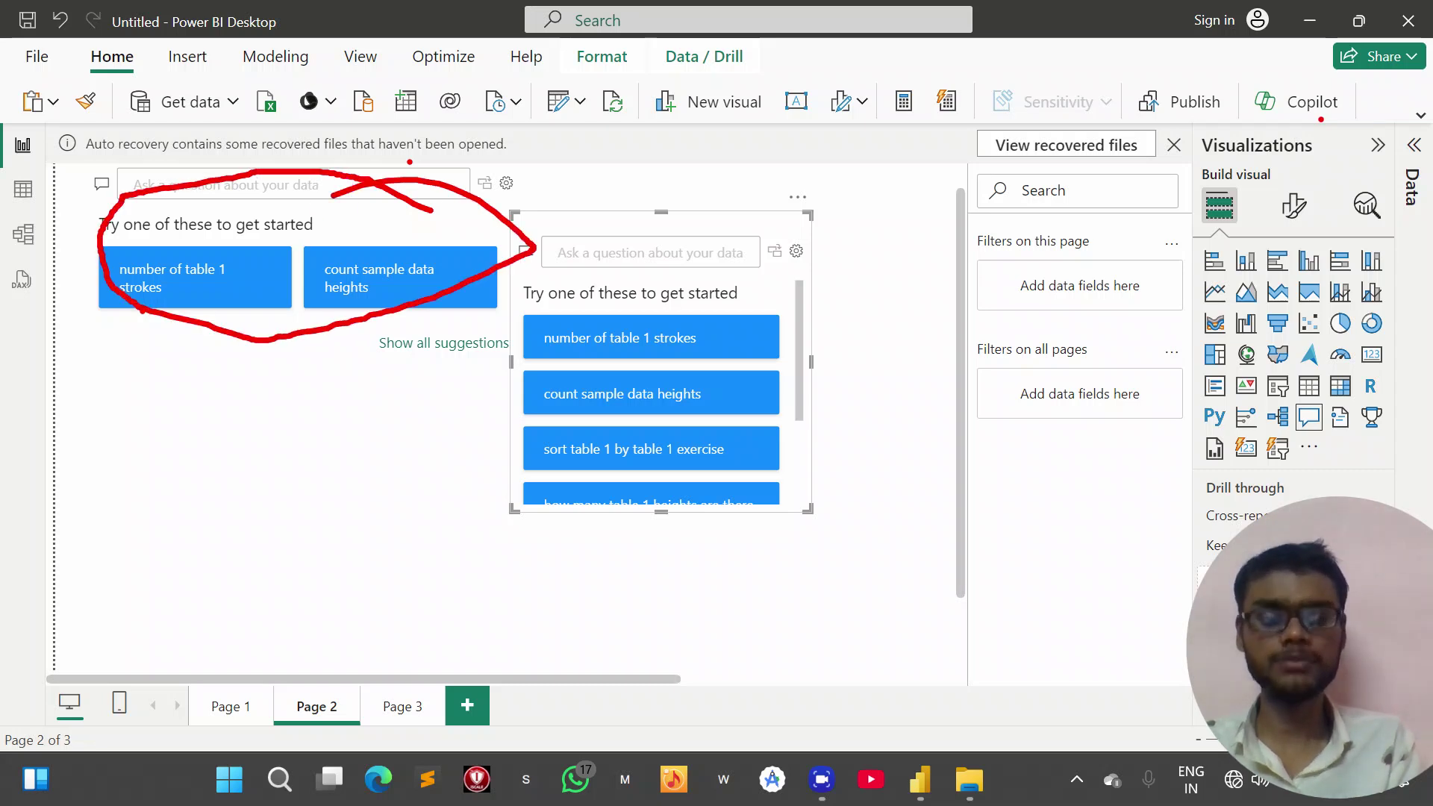
pyautogui.moveTo(214, 221)
pyautogui.mouseDown()
pyautogui.moveTo(97, 357)
pyautogui.moveTo(247, 195)
pyautogui.mouseUp()
pyautogui.moveTo(403, 237)
pyautogui.mouseDown()
pyautogui.moveTo(270, 236)
pyautogui.moveTo(309, 331)
pyautogui.moveTo(423, 222)
pyautogui.mouseUp()
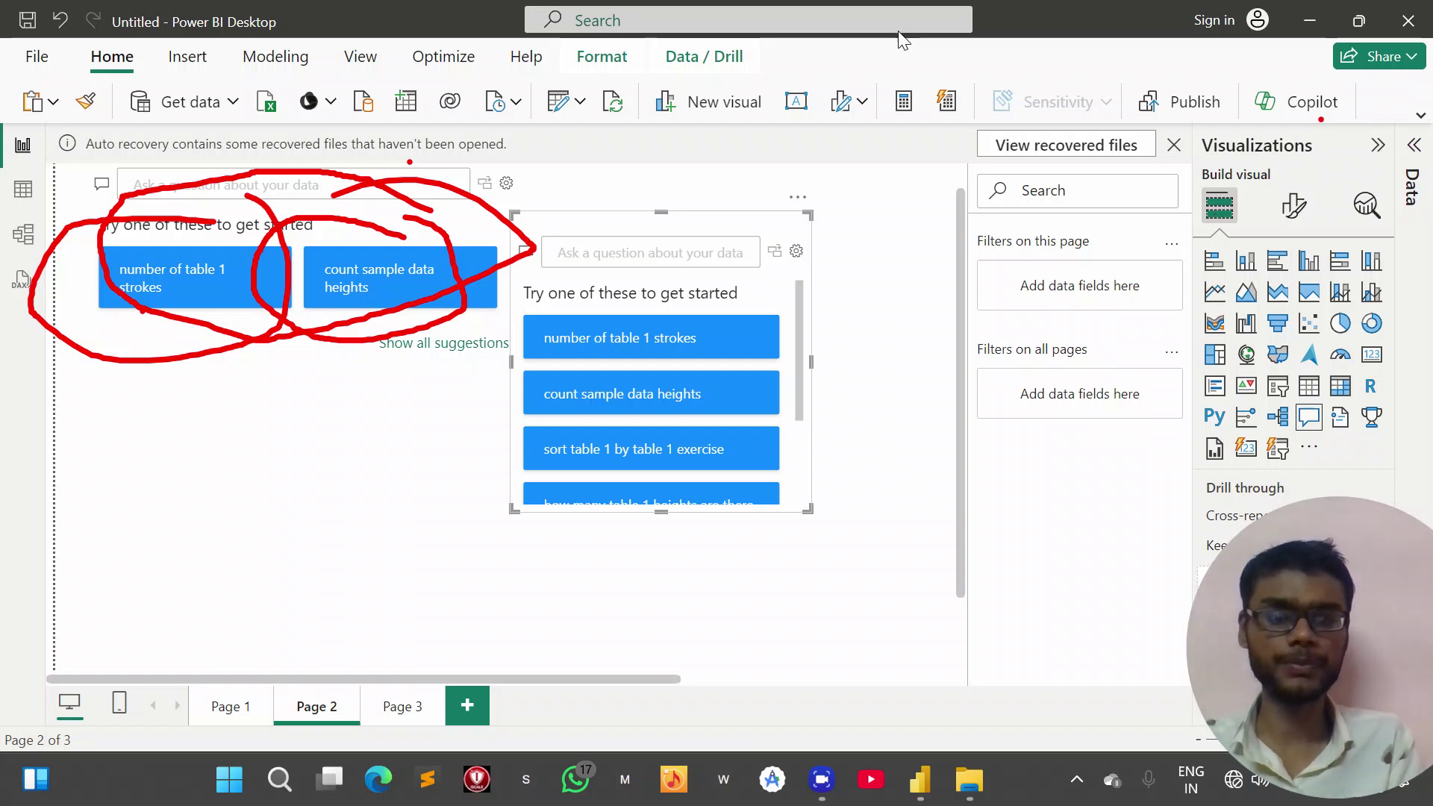
pyautogui.press('Escape')
# - Show all suggestions in the newer Q&A visual and choose the question "number of table 1 strokes" in both Q&A visuals
pyautogui.click(420, 347)
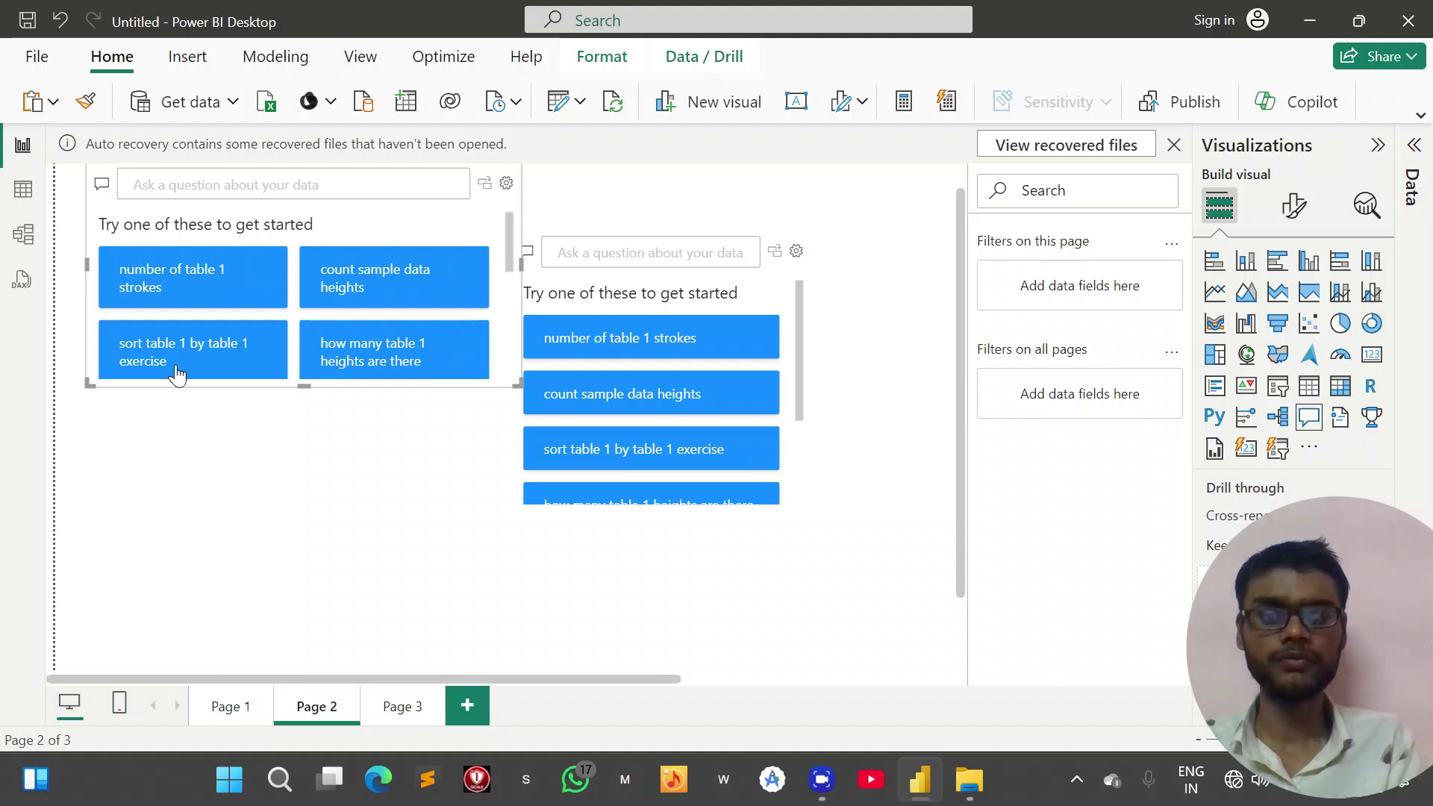
pyautogui.click(180, 286)
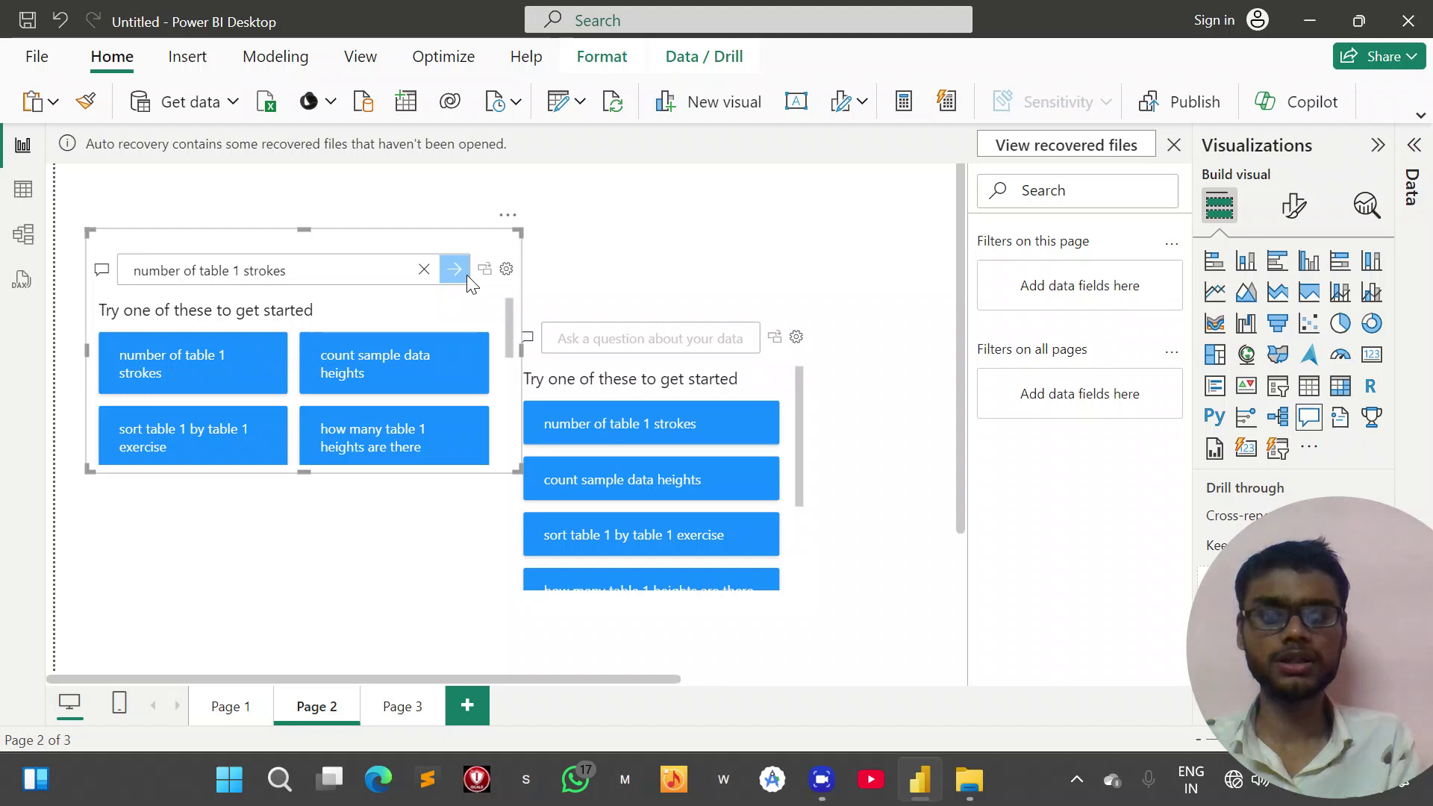
pyautogui.click(633, 421)
pyautogui.click(635, 427)
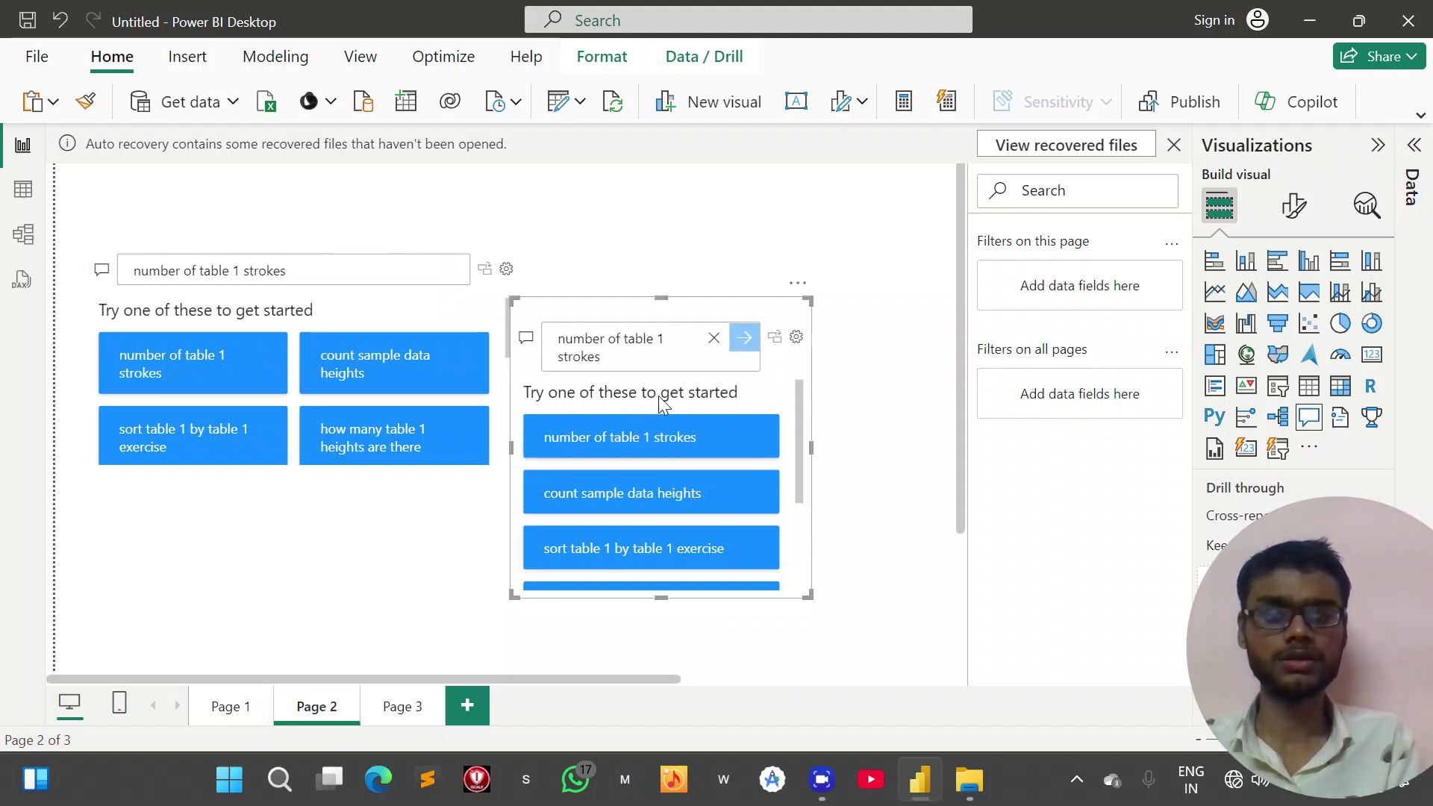
pyautogui.click(633, 439)
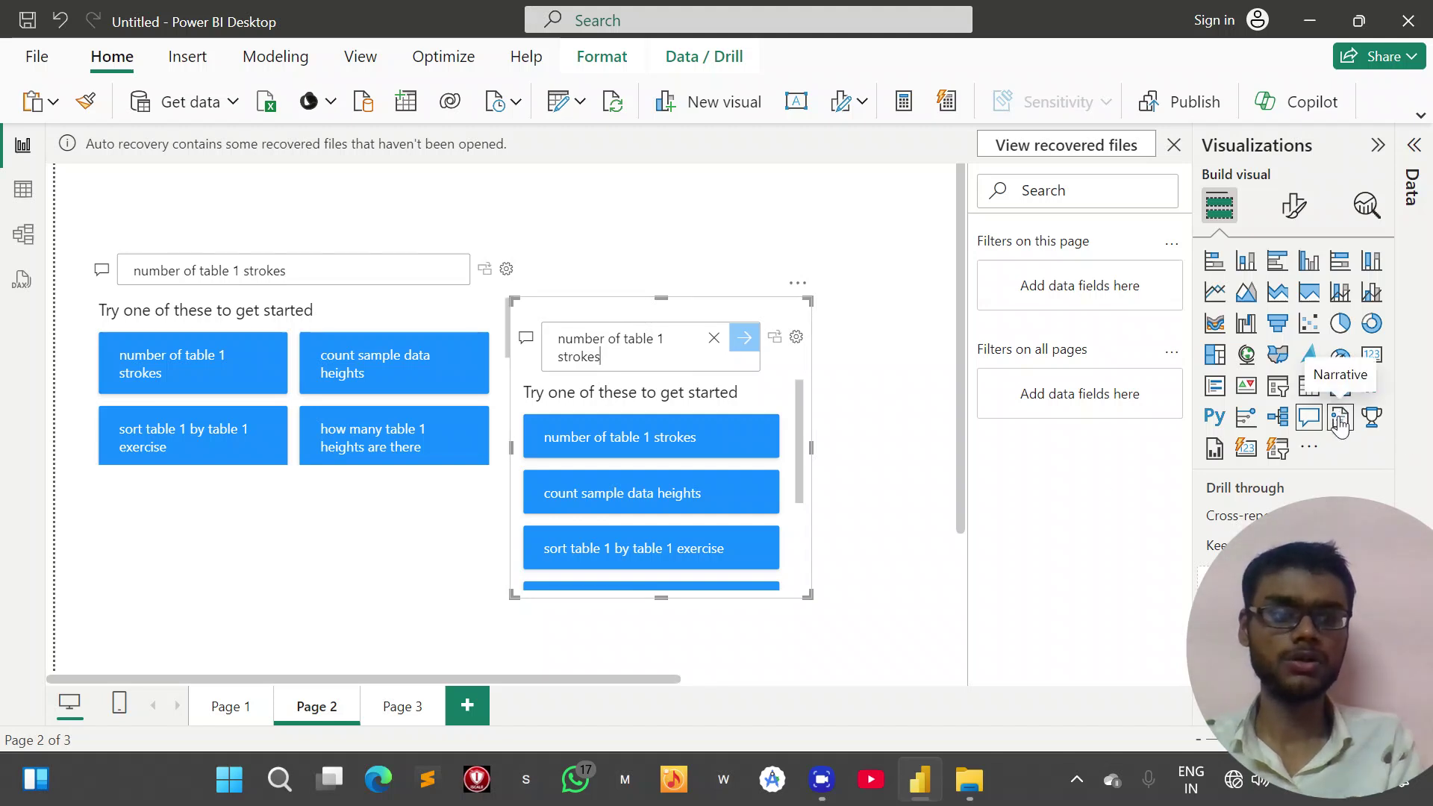
# - Change the older Q&A visual to a metrics visual and move the stroke question's Q&A visual to the page's left edge
pyautogui.click(1380, 434)
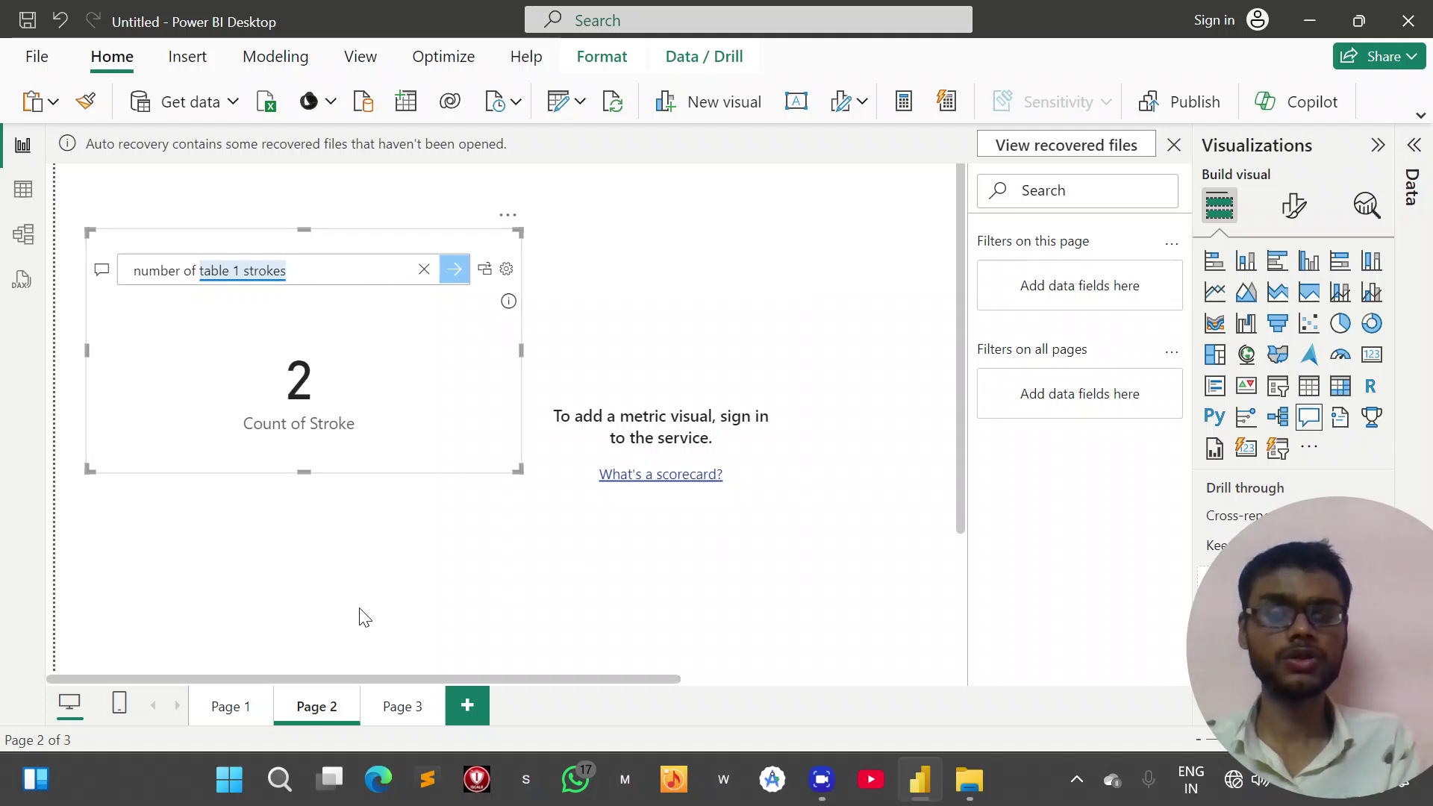
pyautogui.click(212, 291)
pyautogui.moveTo(212, 291); pyautogui.dragTo(202, 338)
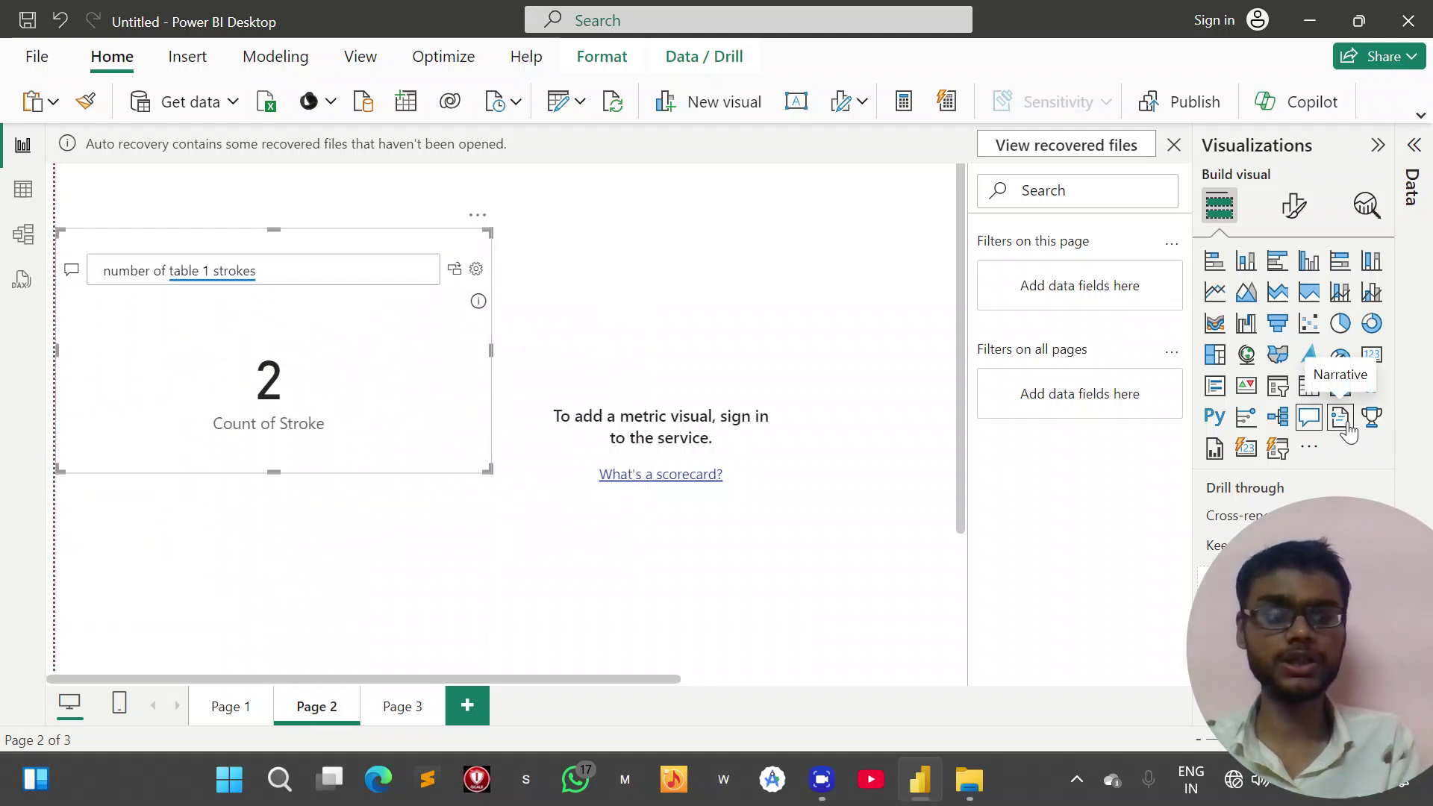
# - Try the Count of Stroke visual as a paginated report, change it to the new card type and shrink it
pyautogui.click(1217, 450)
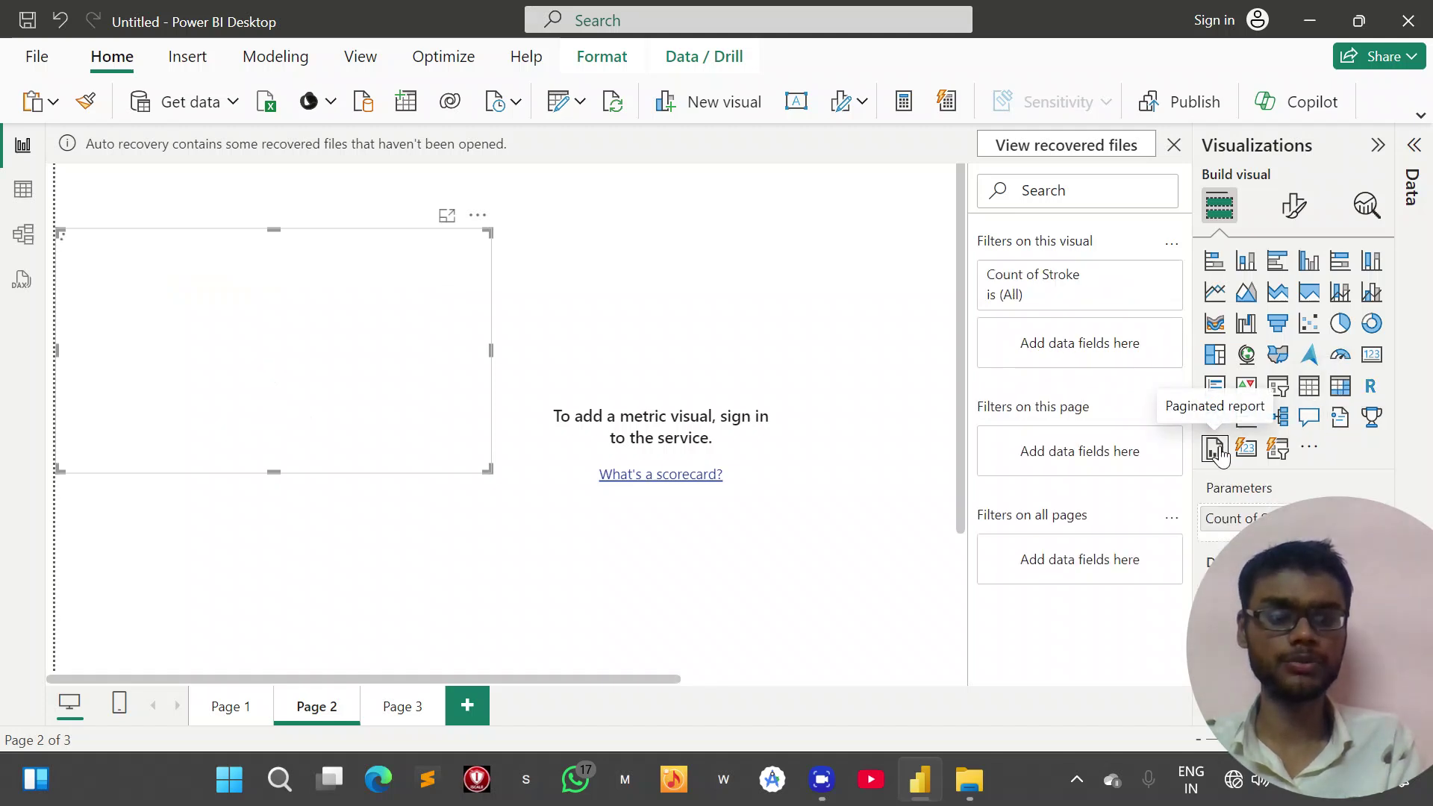
pyautogui.click(1256, 458)
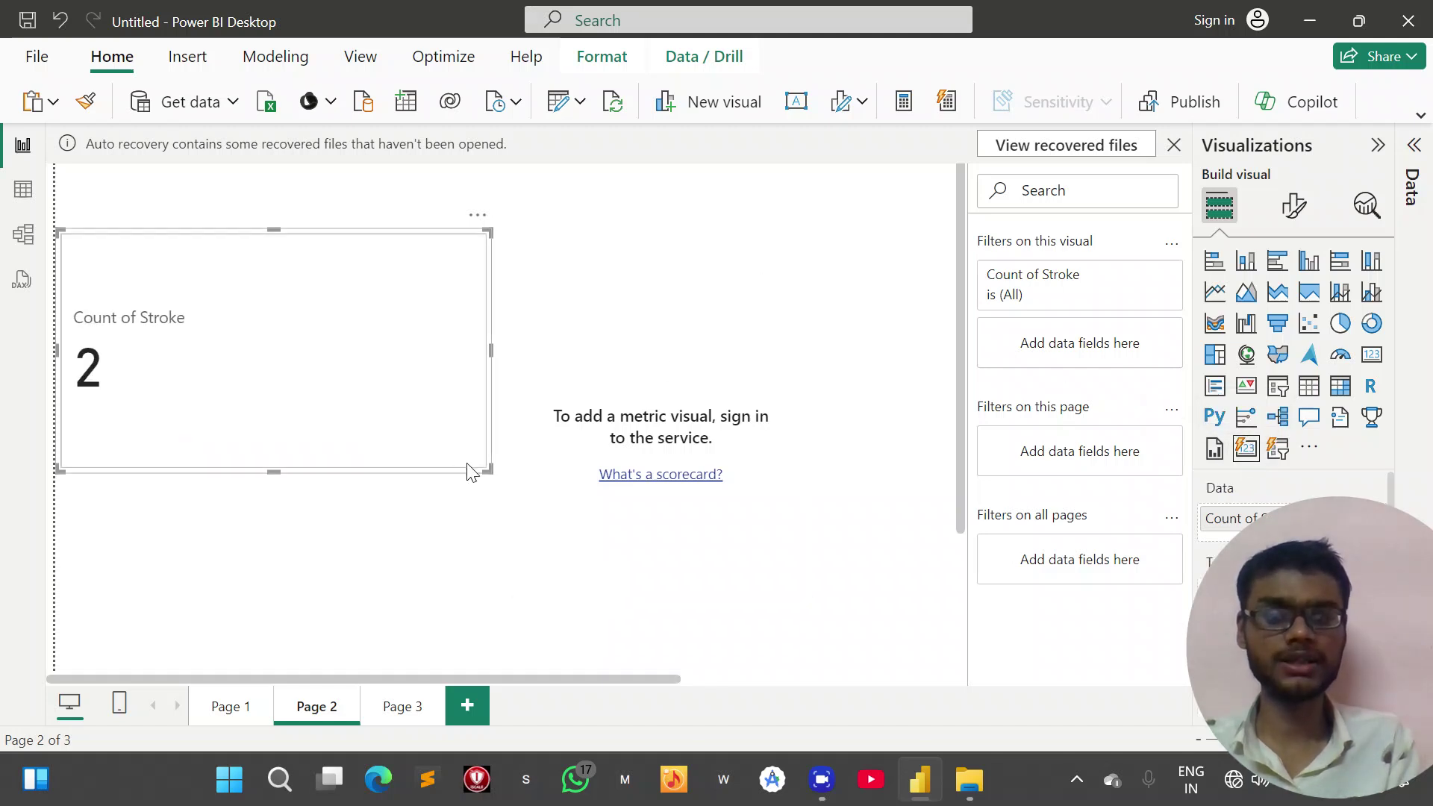
pyautogui.moveTo(489, 470)
pyautogui.mouseDown()
pyautogui.moveTo(592, 448)
pyautogui.moveTo(819, 444)
pyautogui.moveTo(521, 419)
pyautogui.moveTo(389, 446)
pyautogui.mouseUp()
# - Expand the Count of Stroke filter, convert the visual to a classic card and widen it across the page
pyautogui.click(1134, 281)
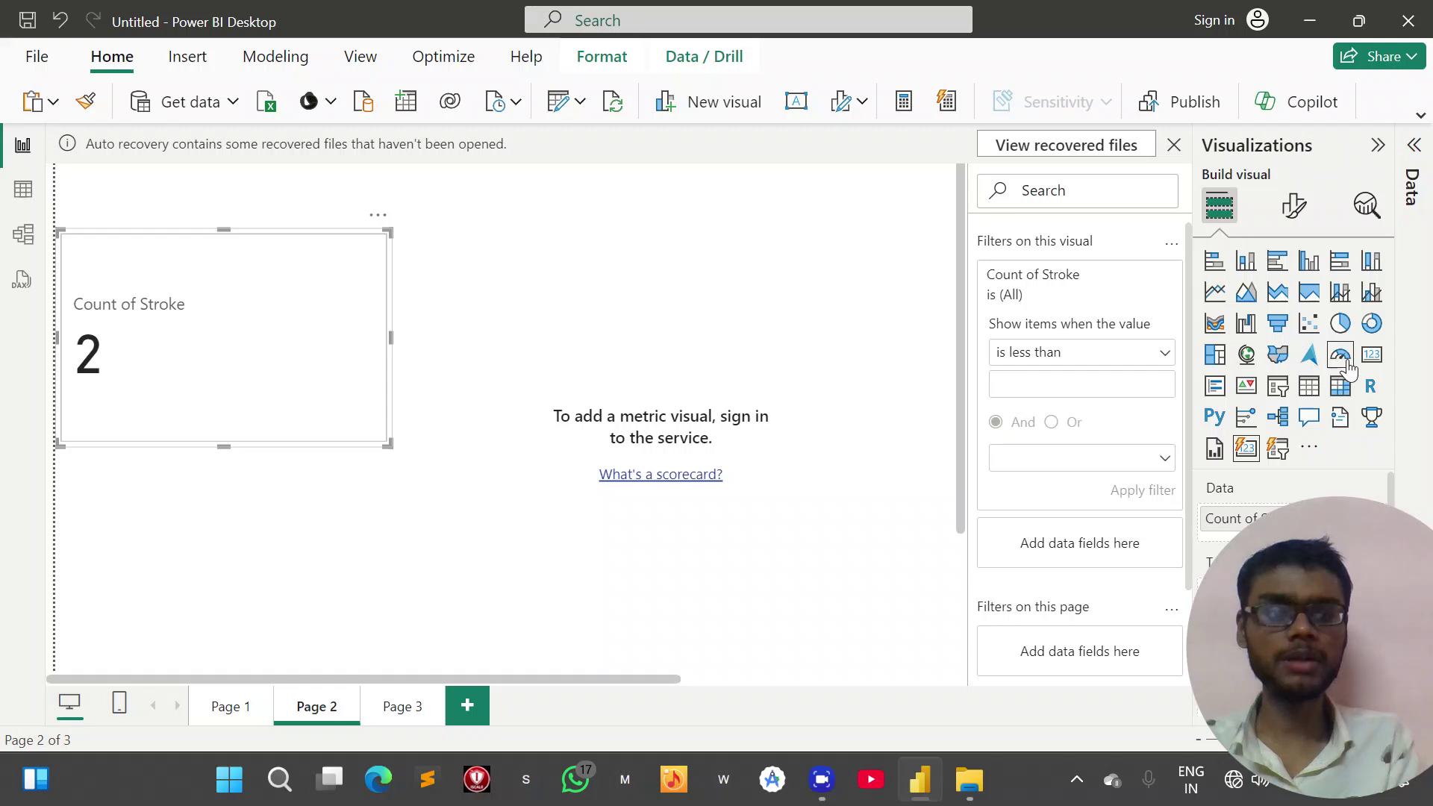
pyautogui.click(1372, 356)
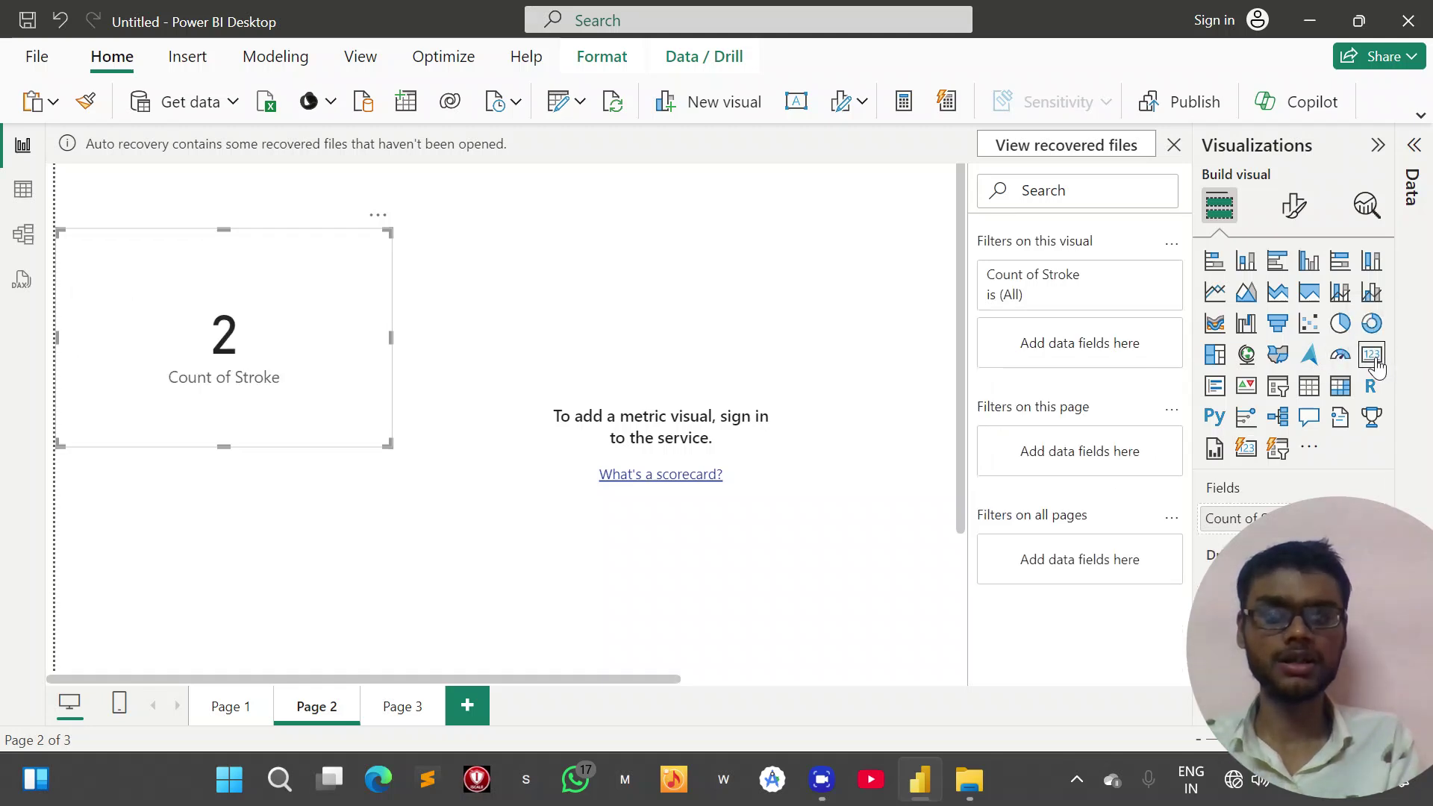
pyautogui.moveTo(383, 441); pyautogui.dragTo(698, 432)
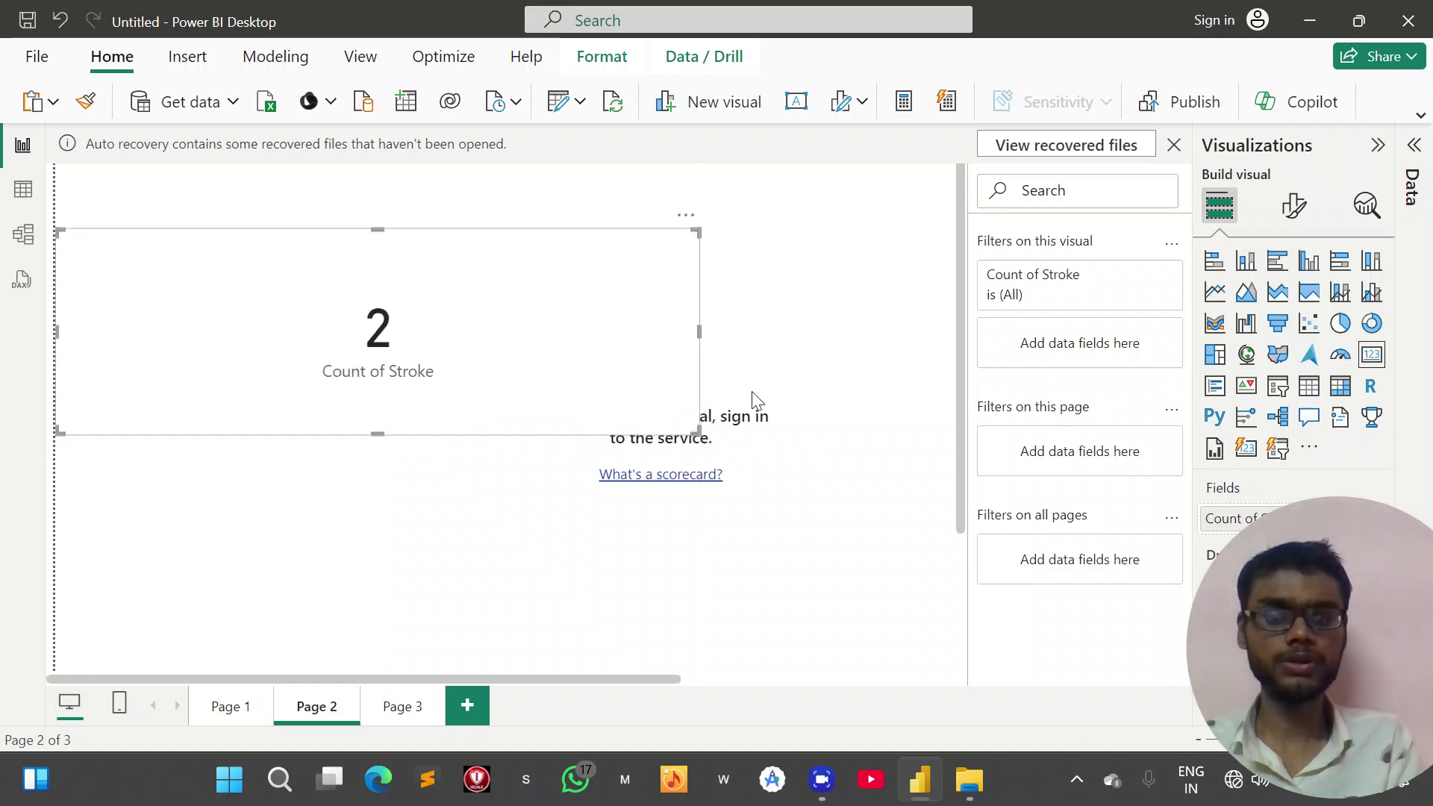
pyautogui.click(891, 37)
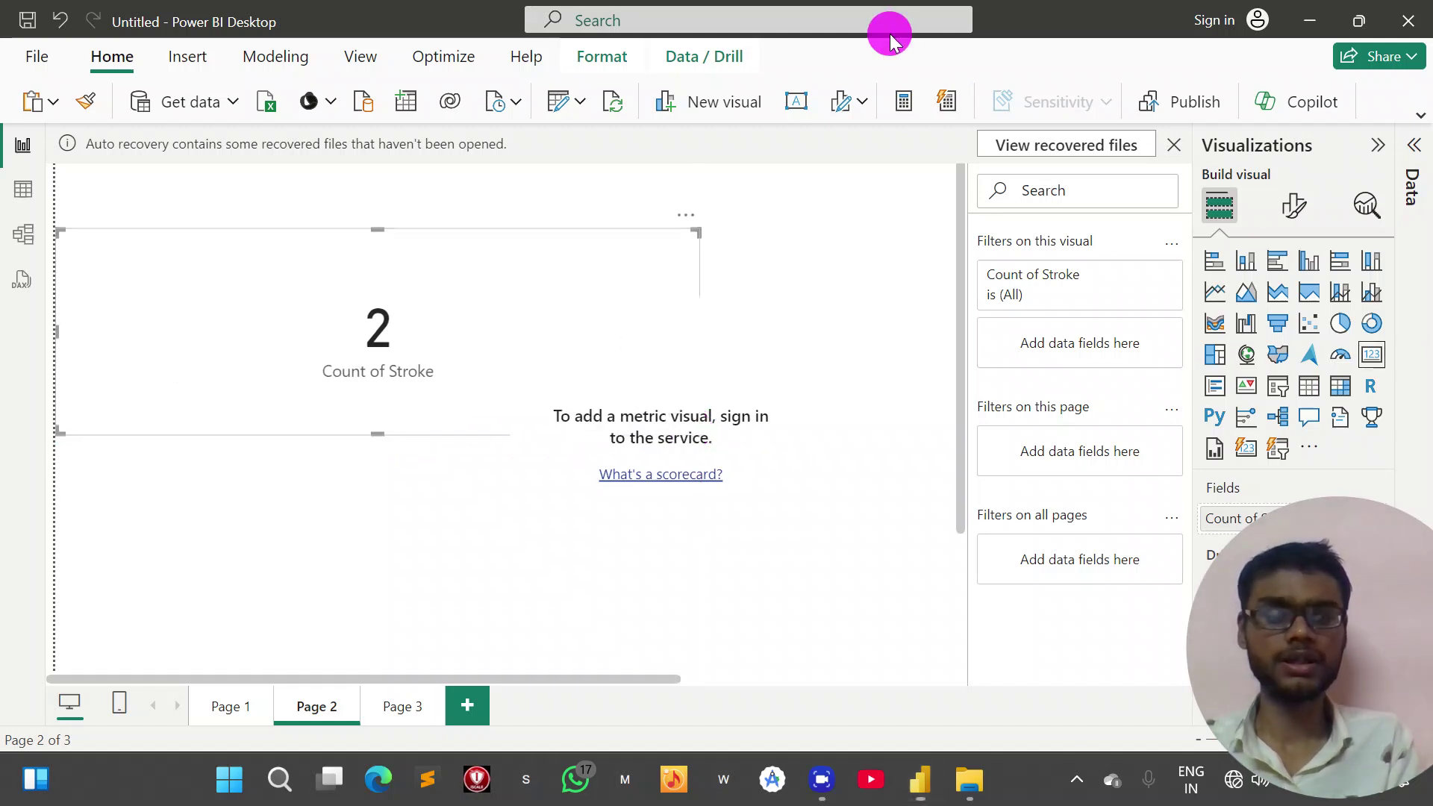
pyautogui.moveTo(1324, 322)
pyautogui.mouseDown()
pyautogui.moveTo(1169, 348)
pyautogui.moveTo(1384, 329)
pyautogui.moveTo(1206, 285)
pyautogui.moveTo(1217, 324)
pyautogui.mouseUp()
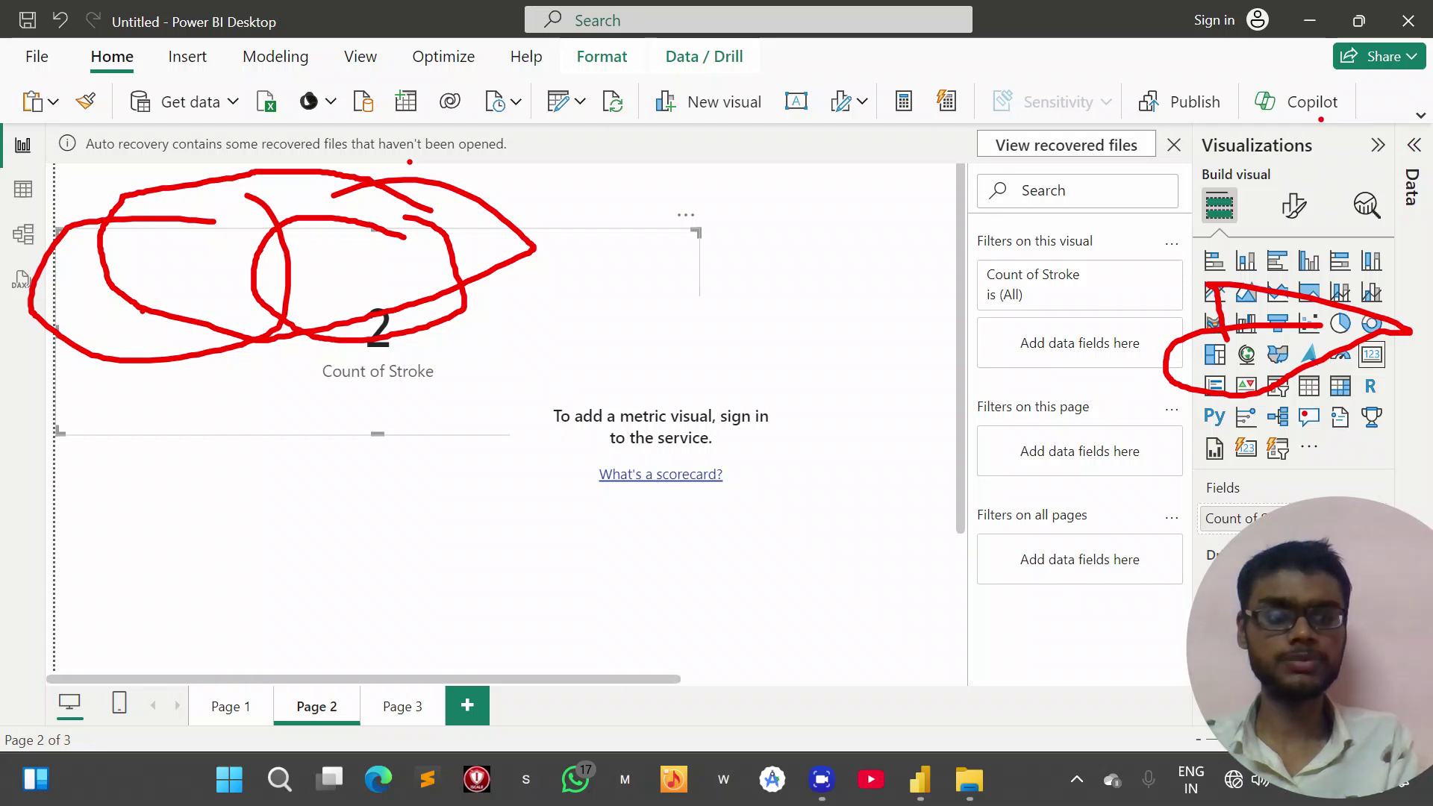
pyautogui.moveTo(1275, 428)
pyautogui.mouseDown()
pyautogui.moveTo(1164, 516)
pyautogui.moveTo(1269, 431)
pyautogui.mouseUp()
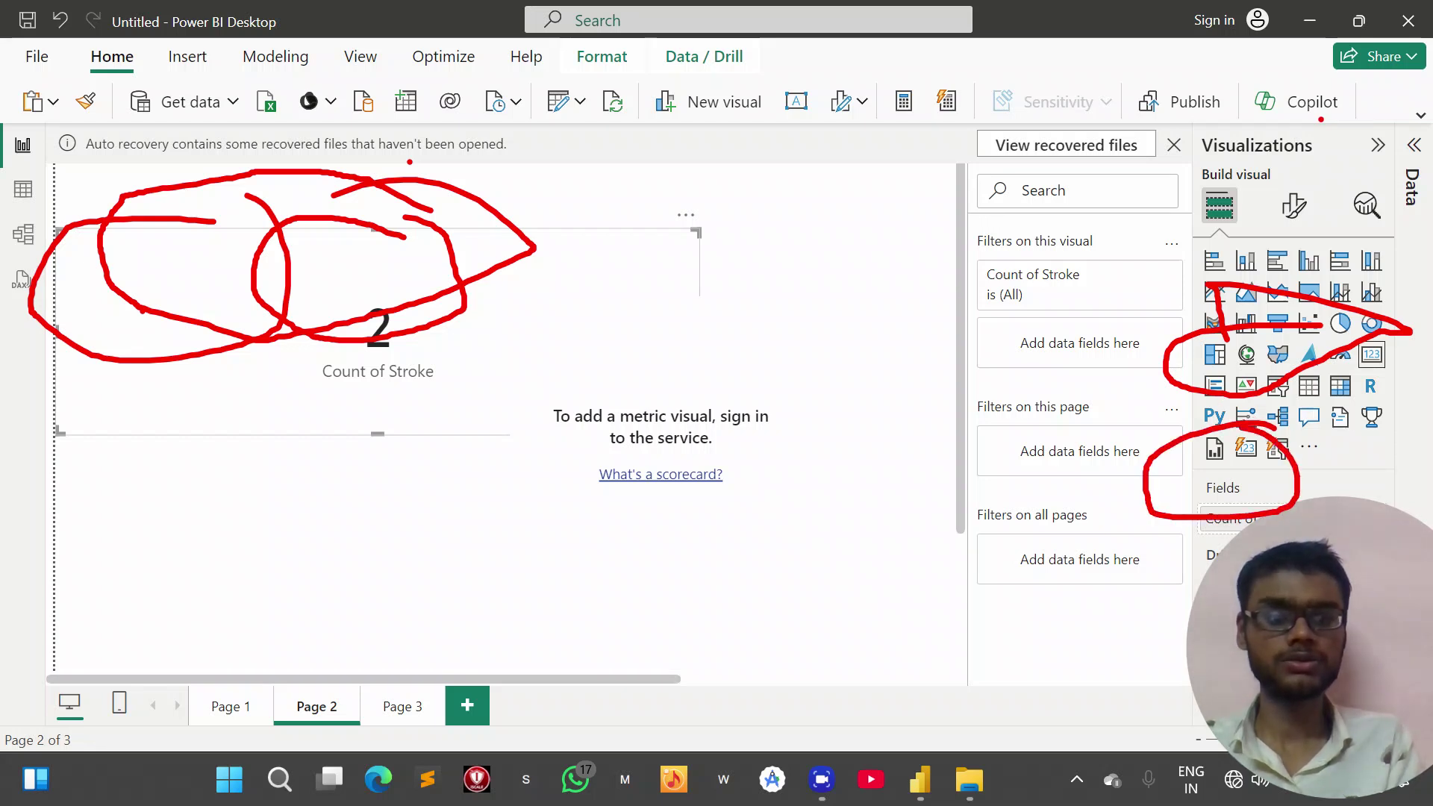
pyautogui.press('Escape')
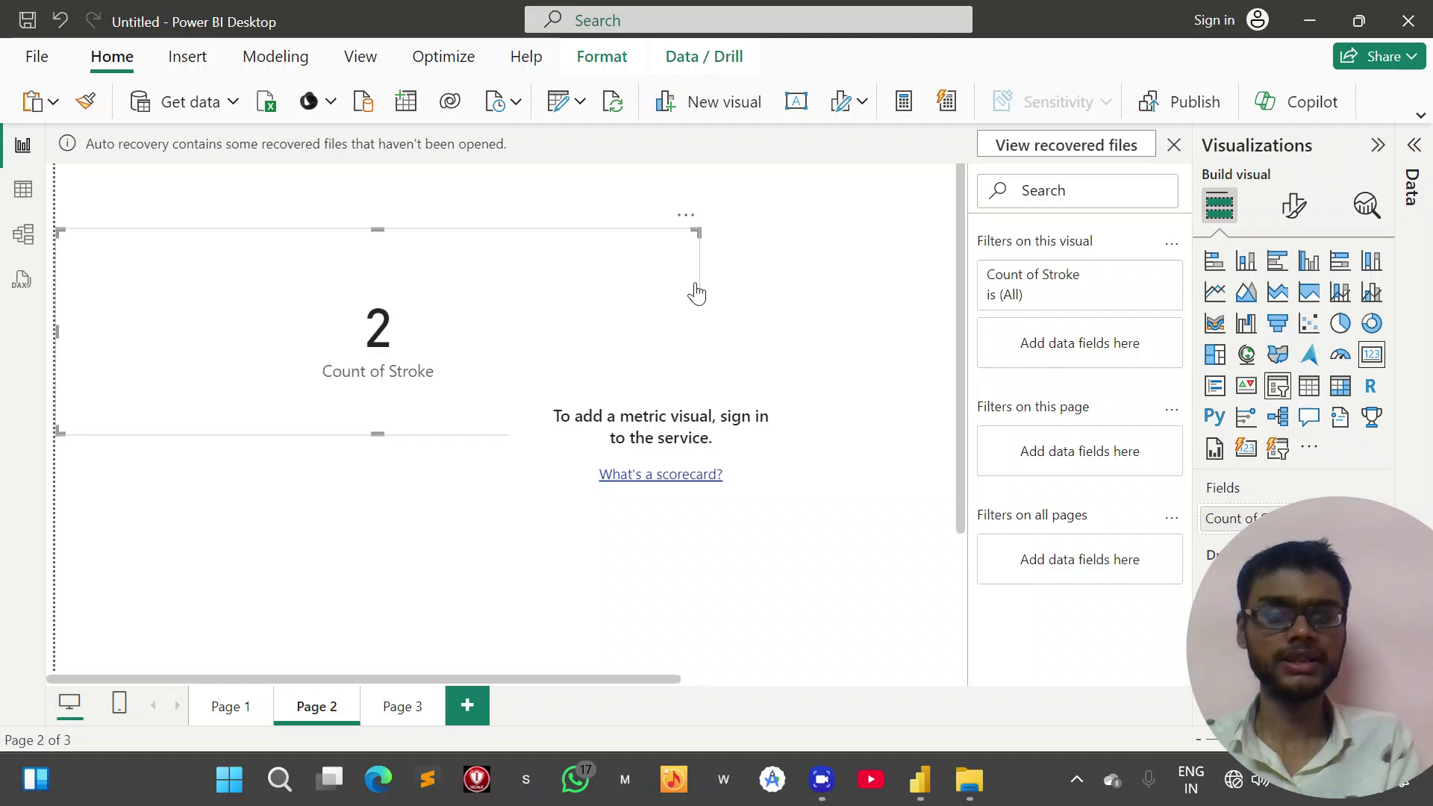
# - Change the Count of Stroke card to the new card type, make it smaller and move it down and right on the page
pyautogui.click(1243, 449)
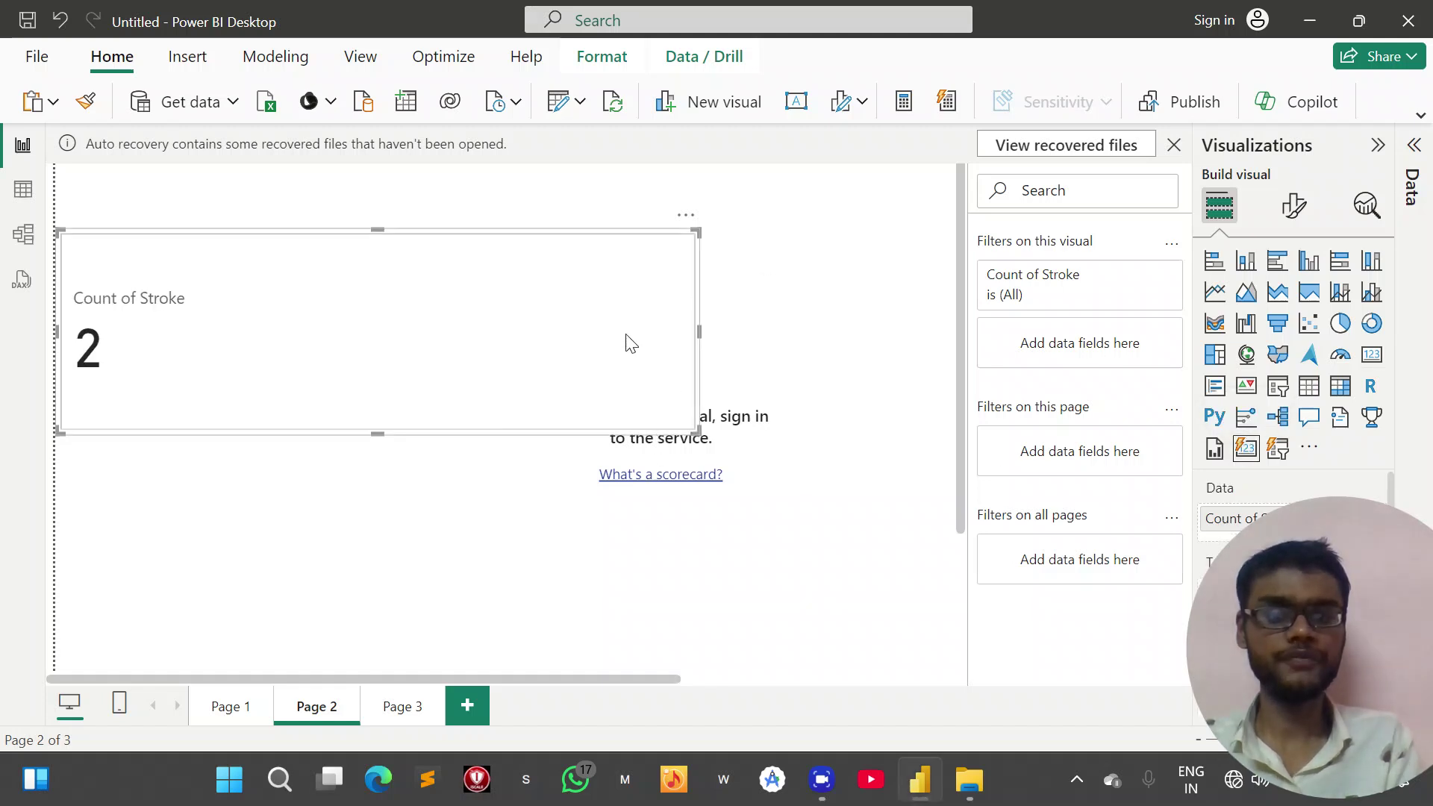
pyautogui.moveTo(694, 428); pyautogui.dragTo(648, 420)
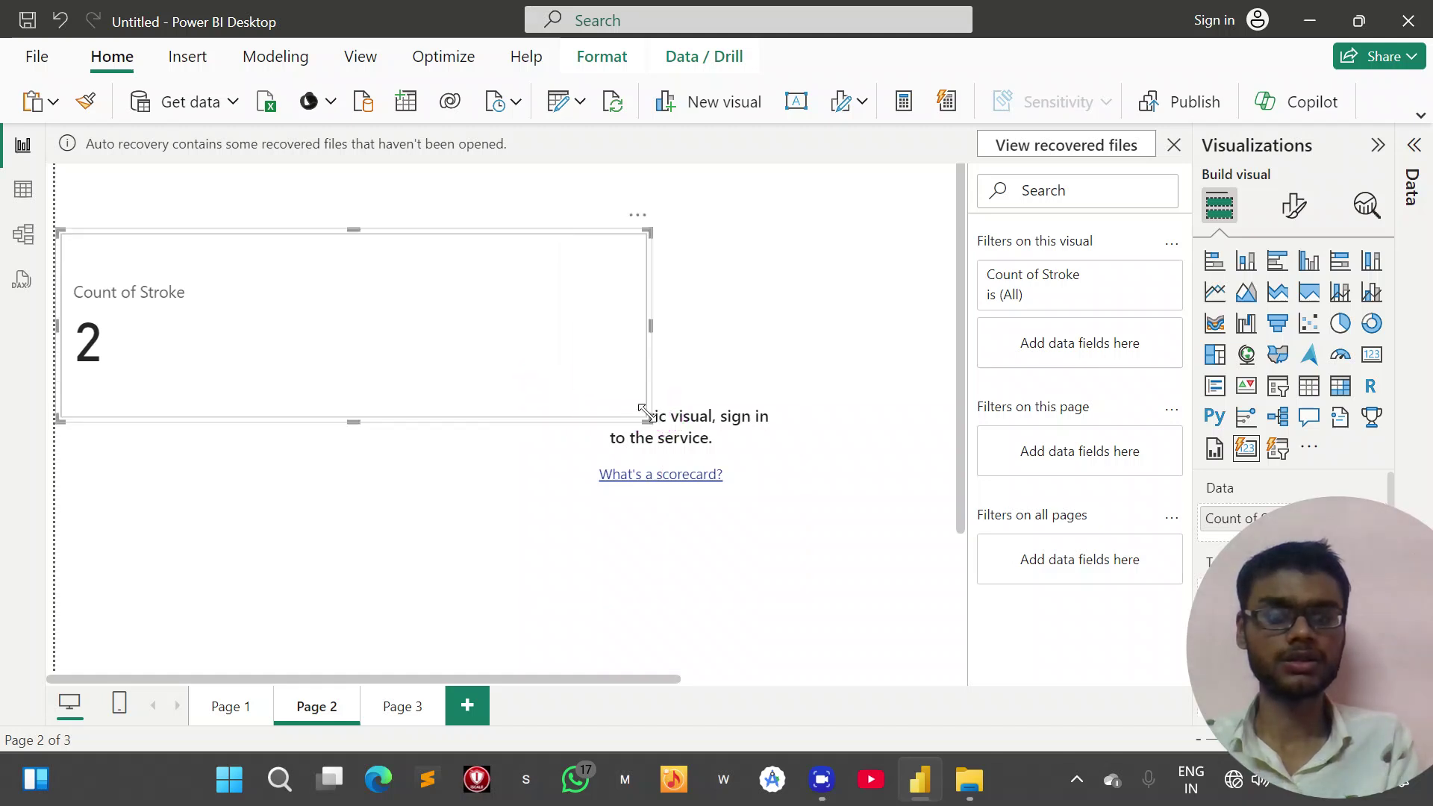
pyautogui.moveTo(353, 422)
pyautogui.mouseDown()
pyautogui.moveTo(355, 524)
pyautogui.moveTo(650, 458)
pyautogui.moveTo(362, 413)
pyautogui.mouseUp()
pyautogui.moveTo(259, 333); pyautogui.dragTo(311, 346)
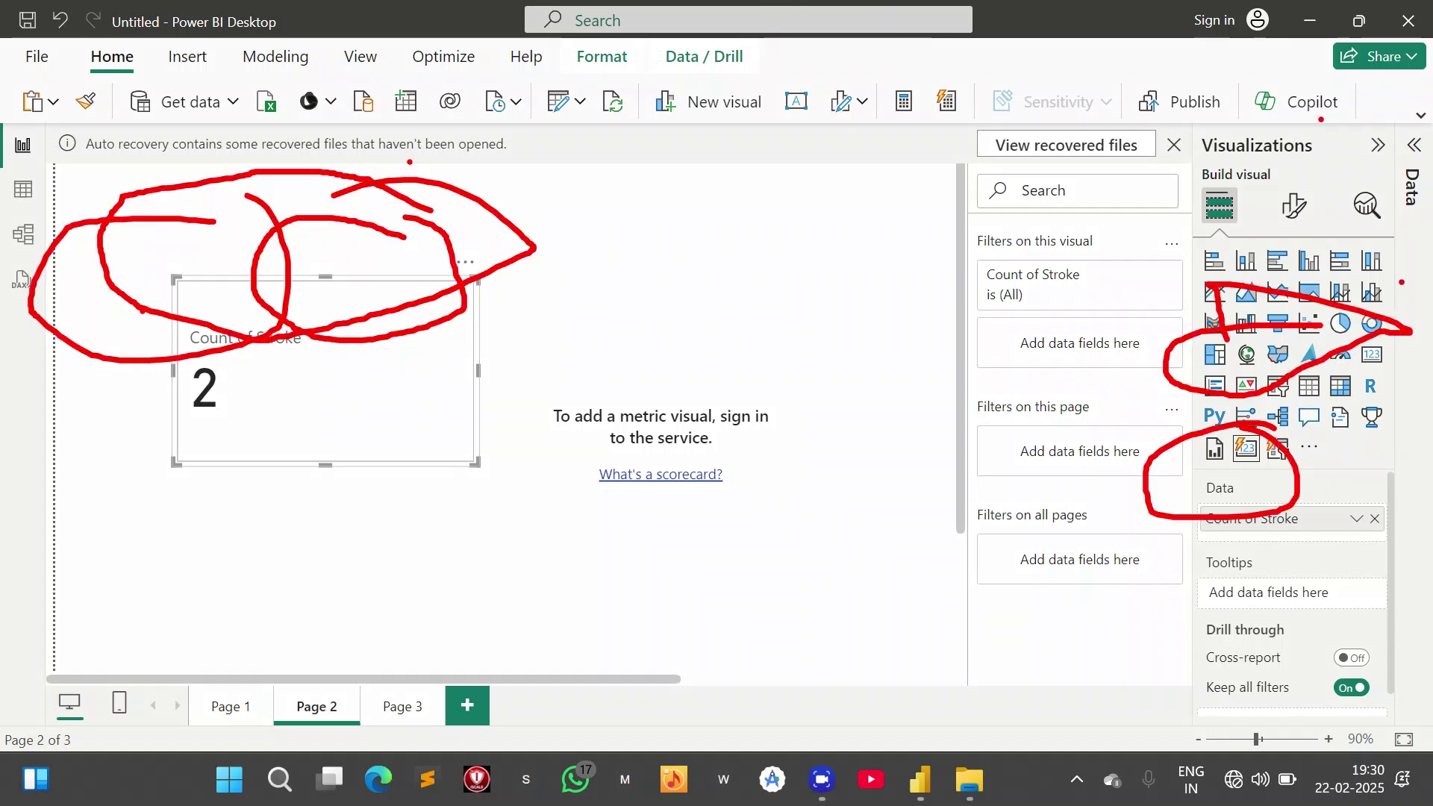
pyautogui.click(369, 320)
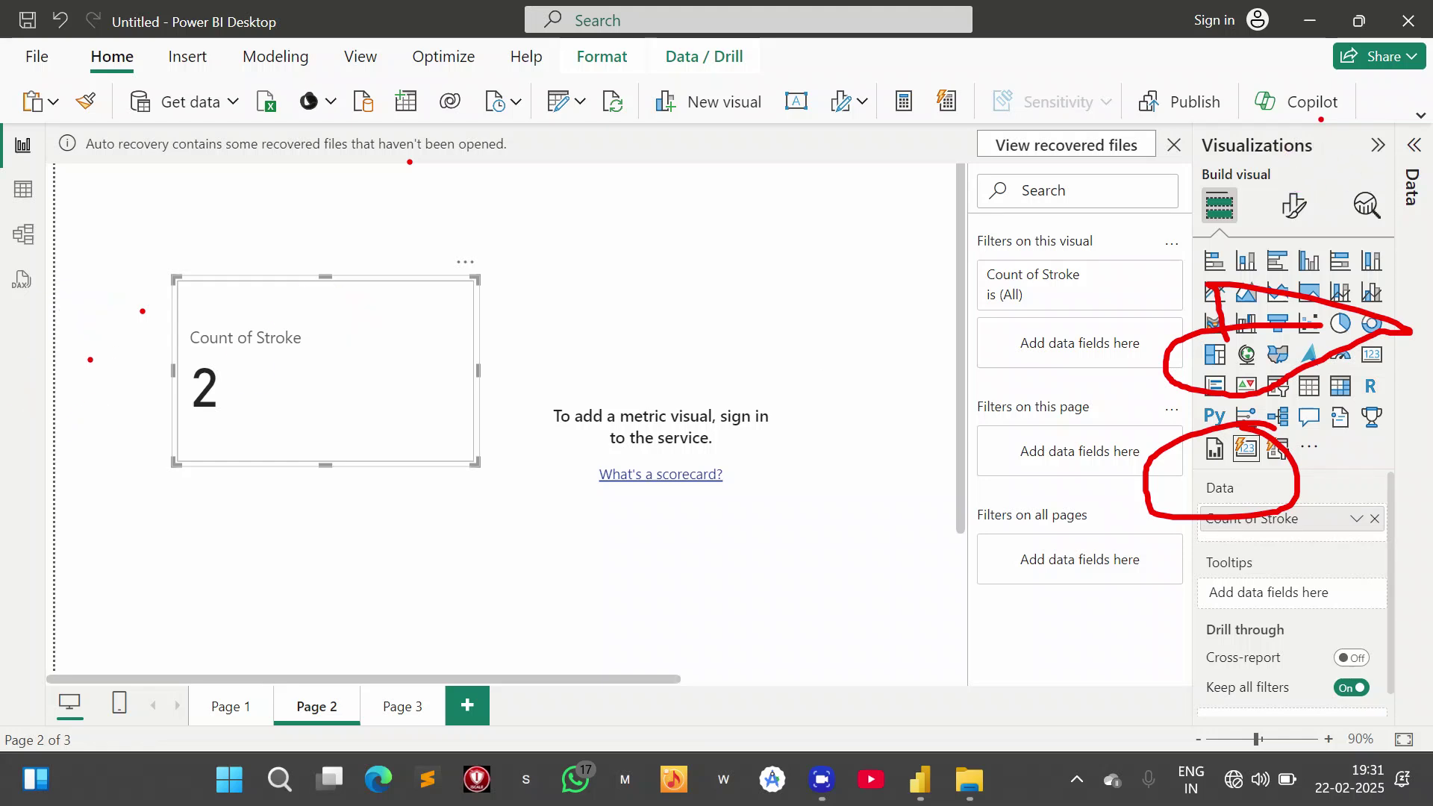
pyautogui.moveTo(340, 322)
pyautogui.mouseDown()
pyautogui.moveTo(90, 437)
pyautogui.moveTo(2, 377)
pyautogui.mouseUp()
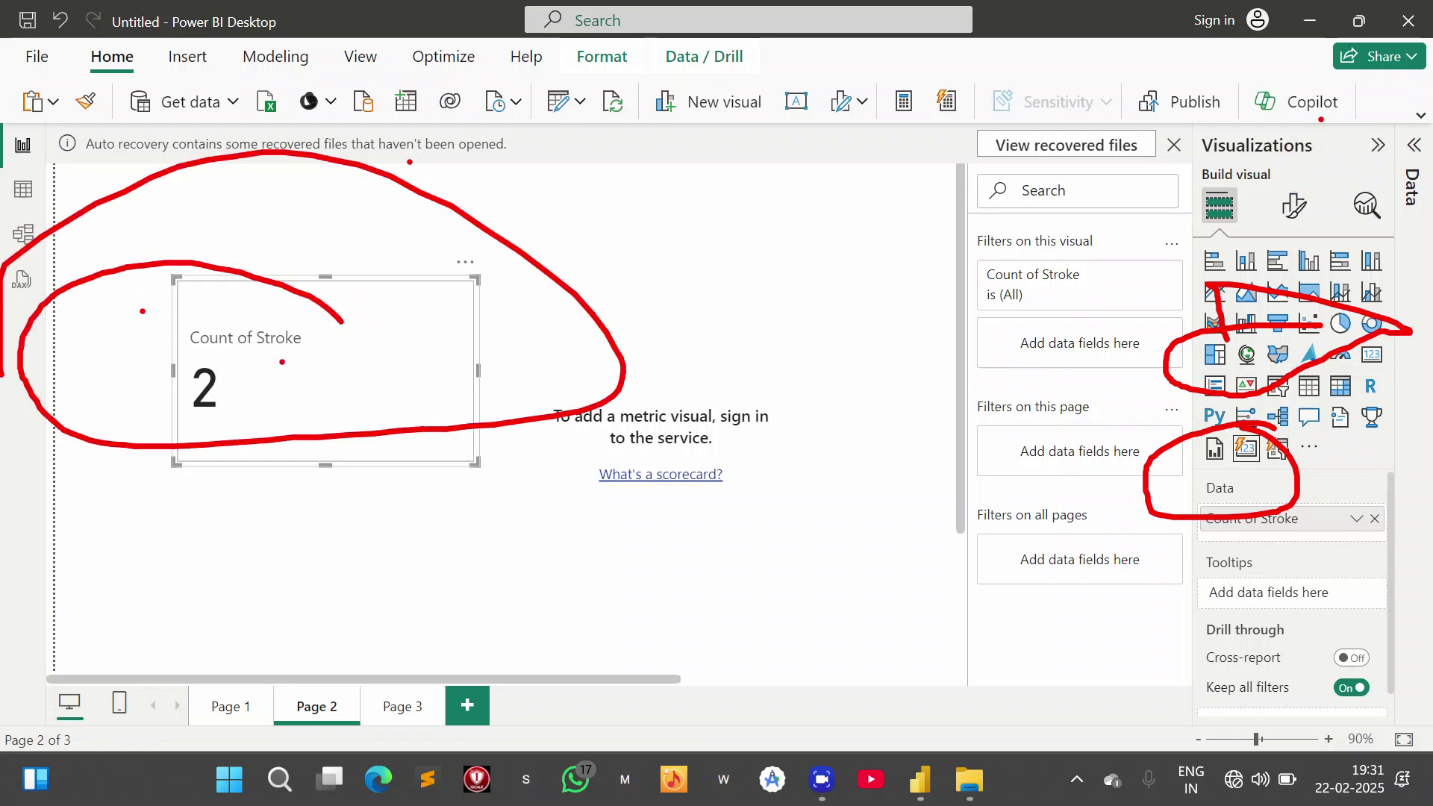
pyautogui.moveTo(345, 324); pyautogui.dragTo(280, 282)
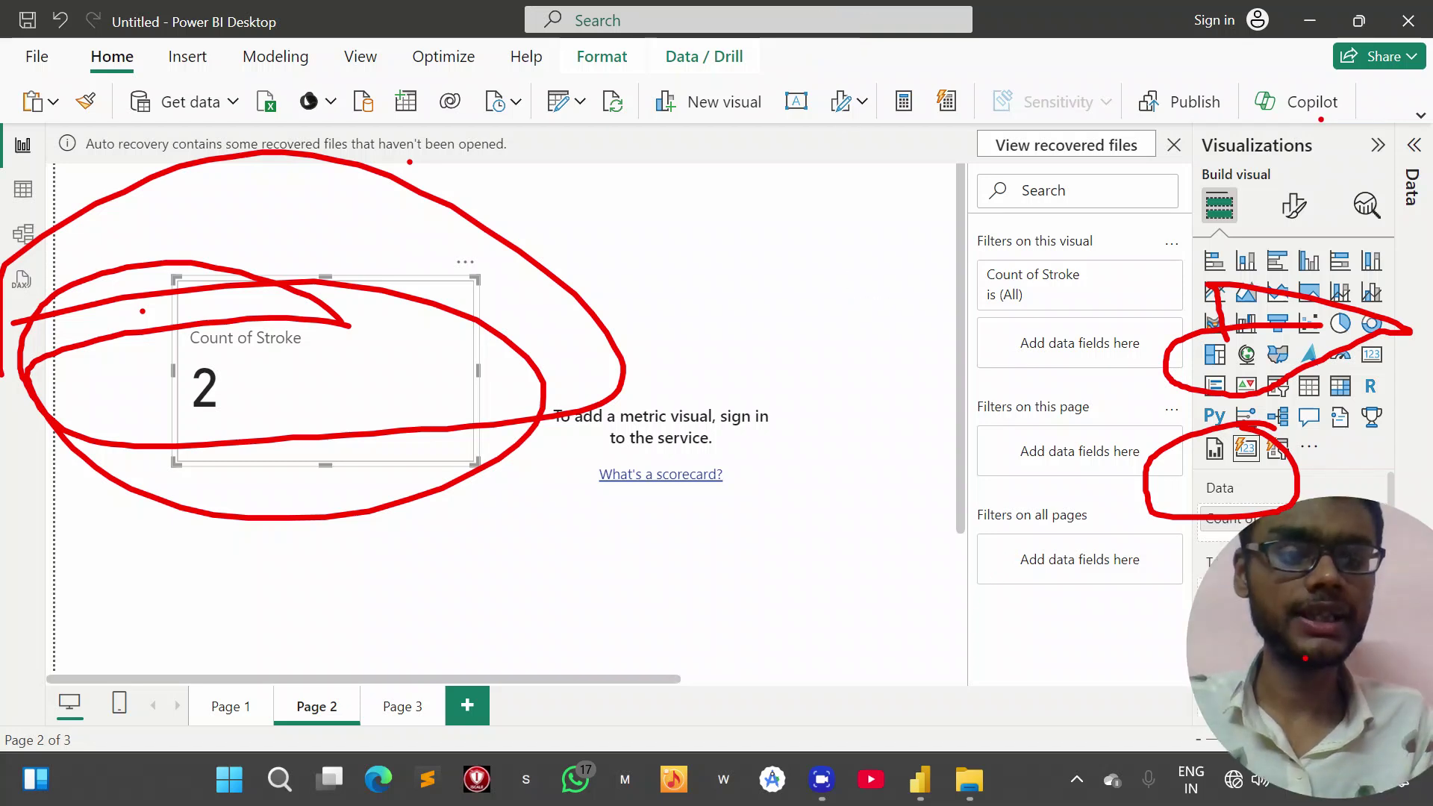
pyautogui.moveTo(1306, 659); pyautogui.dragTo(1118, 793)
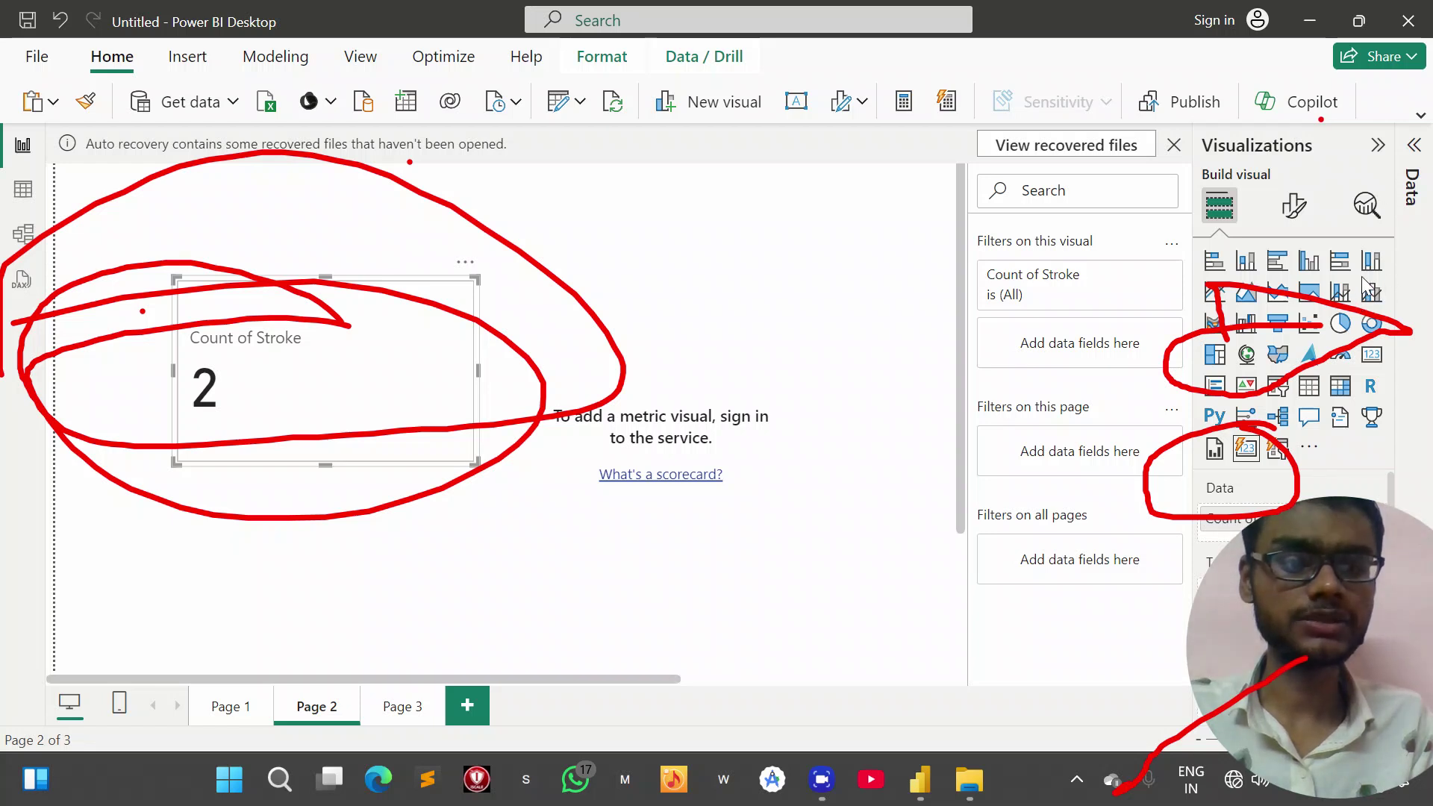
pyautogui.click(1199, 374)
pyautogui.moveTo(1025, 451); pyautogui.dragTo(1167, 570)
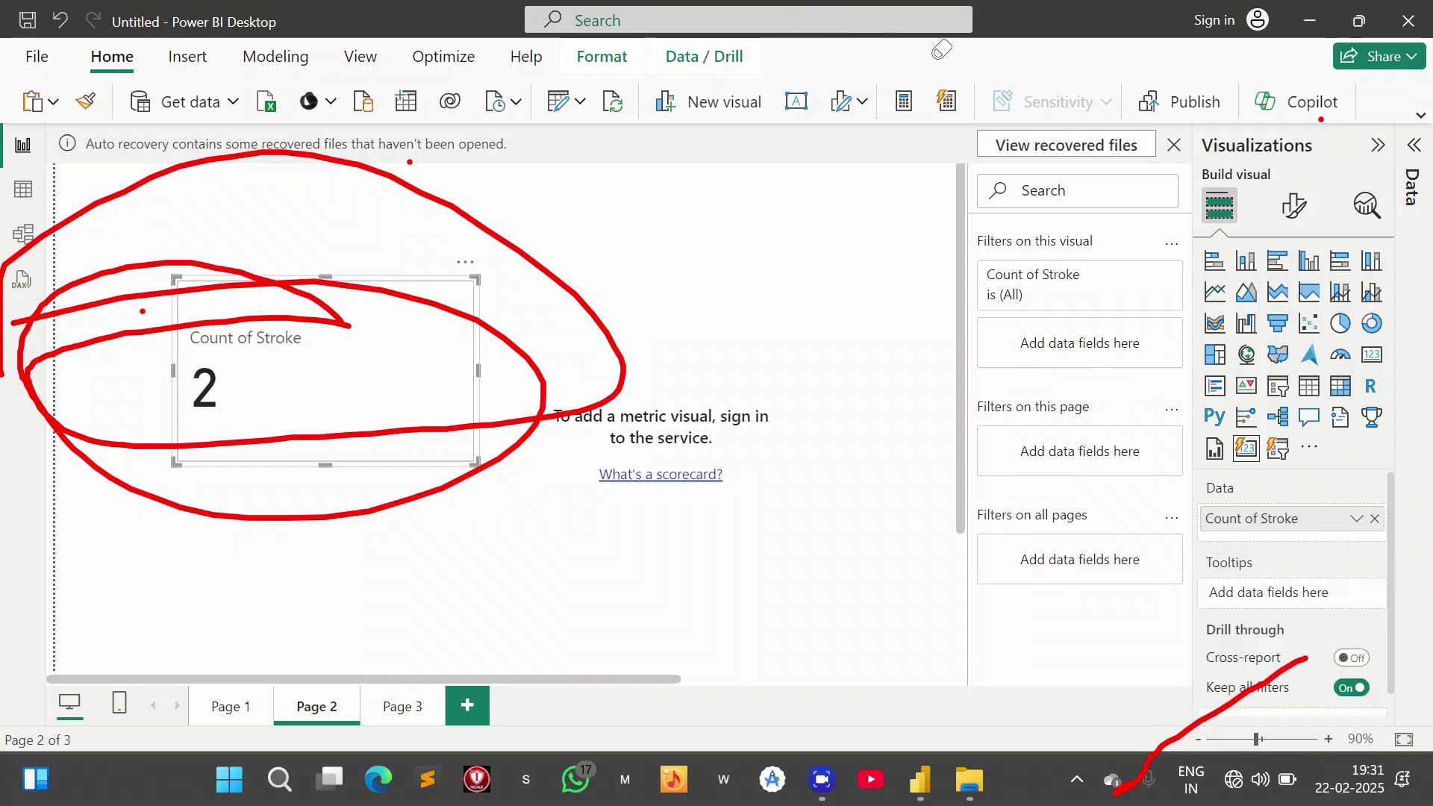
pyautogui.press('Escape')
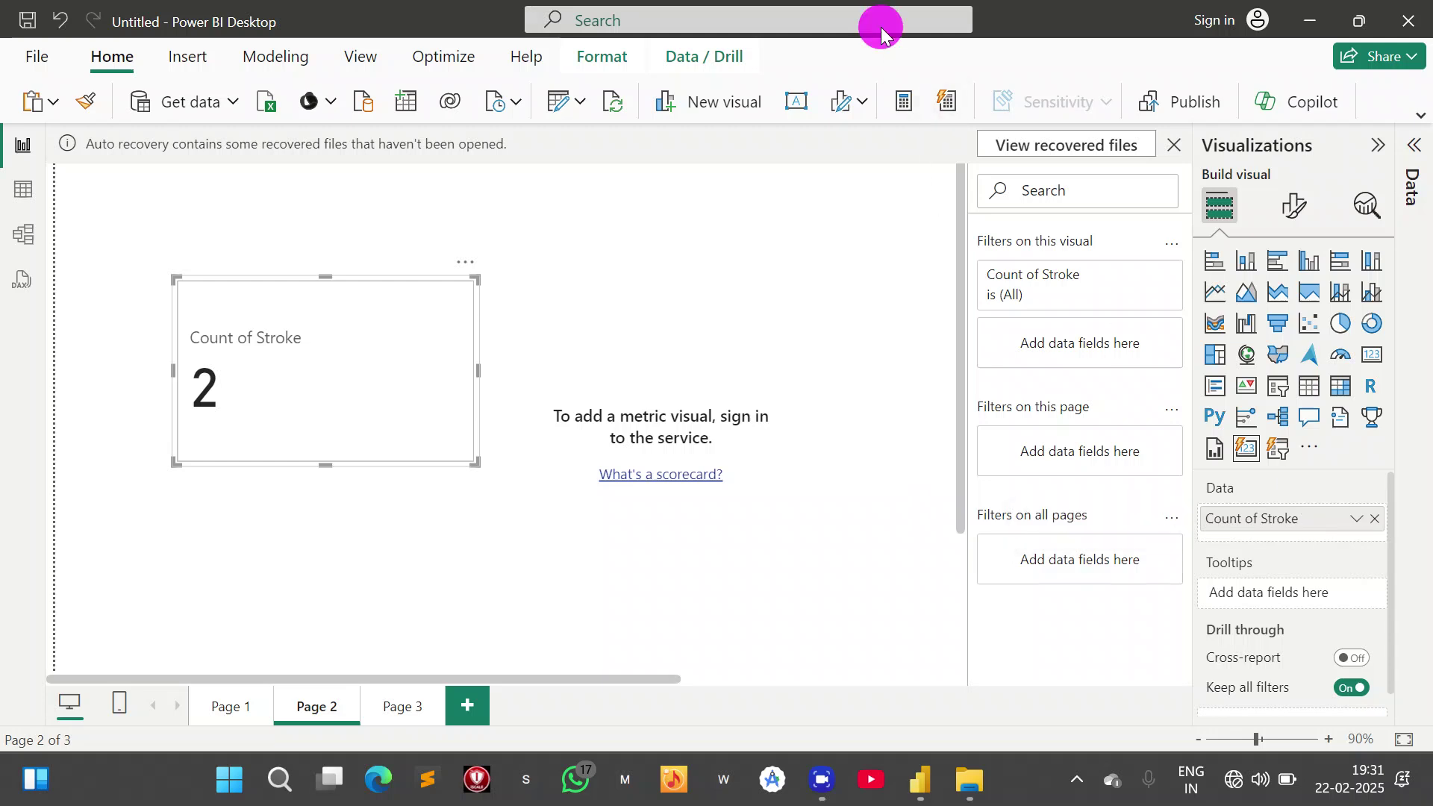
pyautogui.hotkey('ctrl', 'z')
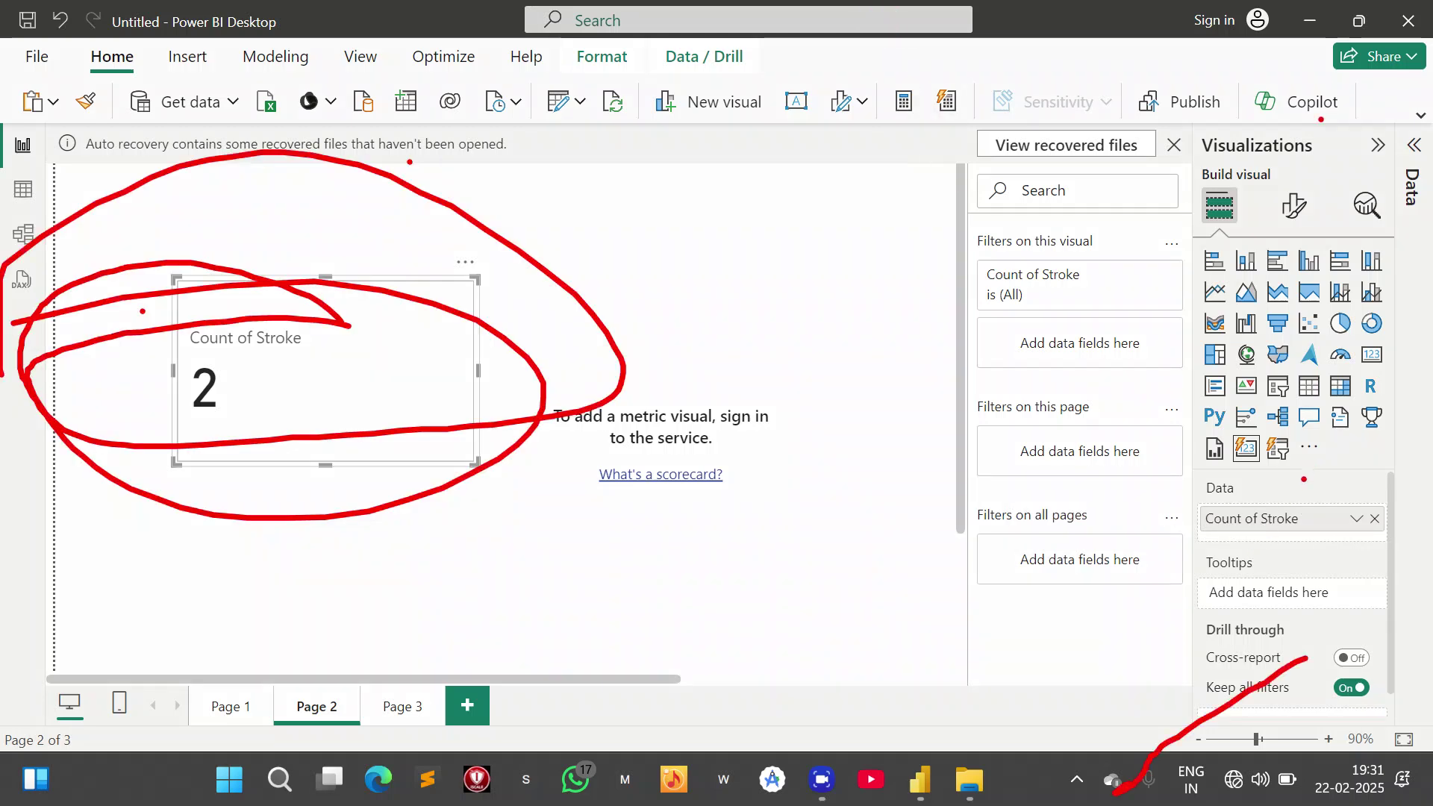
pyautogui.moveTo(1325, 478)
pyautogui.mouseDown()
pyautogui.moveTo(1124, 482)
pyautogui.moveTo(1210, 573)
pyautogui.moveTo(1329, 460)
pyautogui.moveTo(1120, 474)
pyautogui.mouseUp()
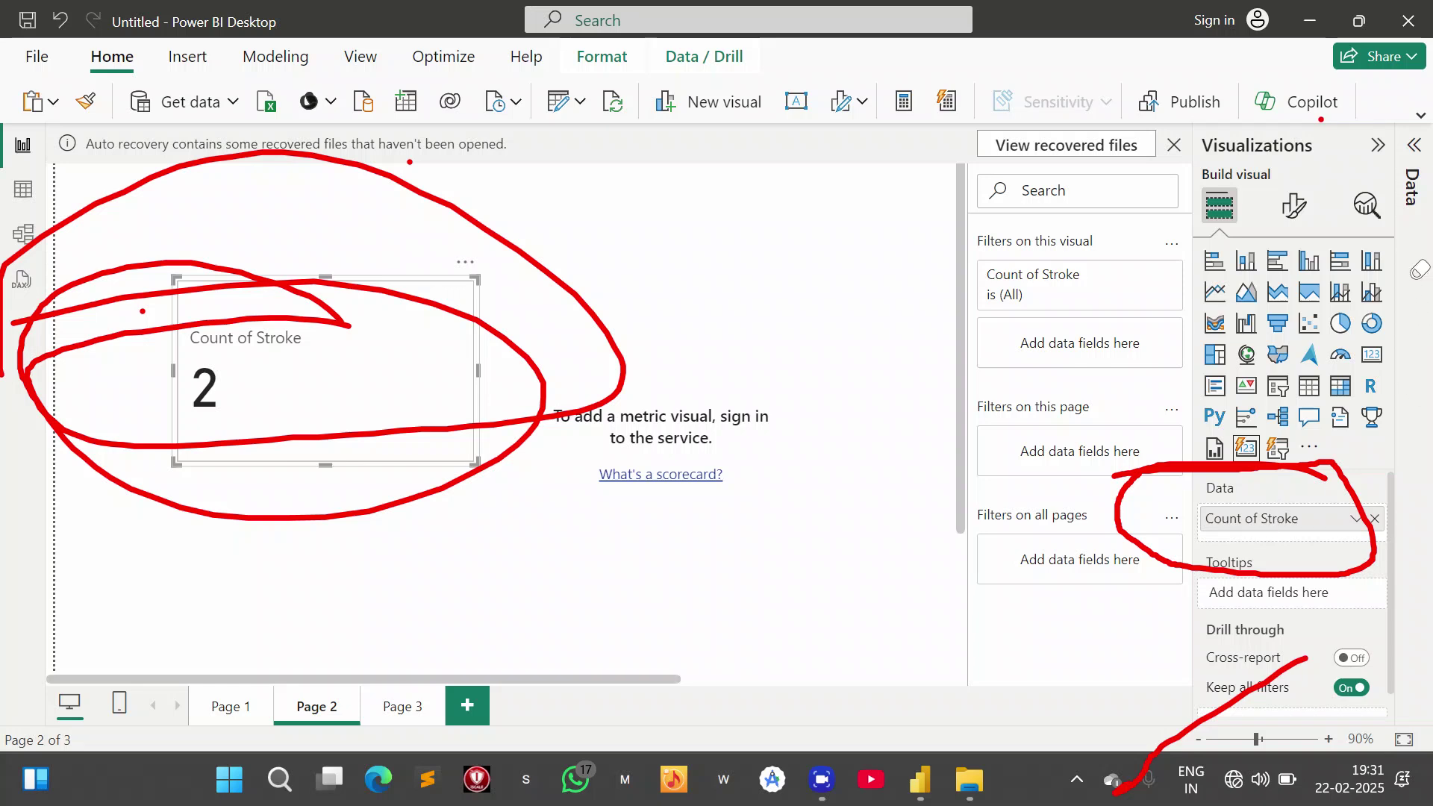
pyautogui.click(1247, 470)
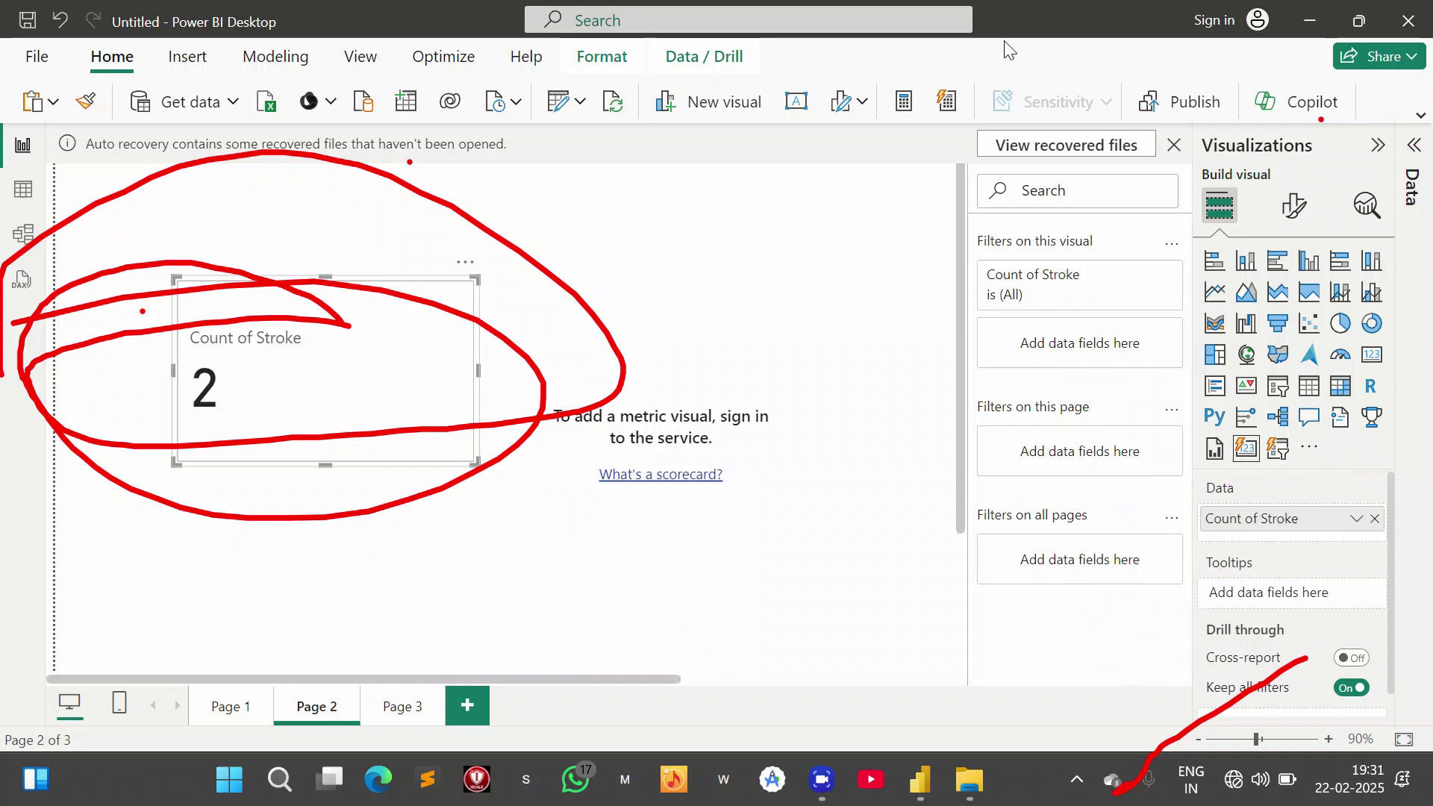
pyautogui.press('Escape')
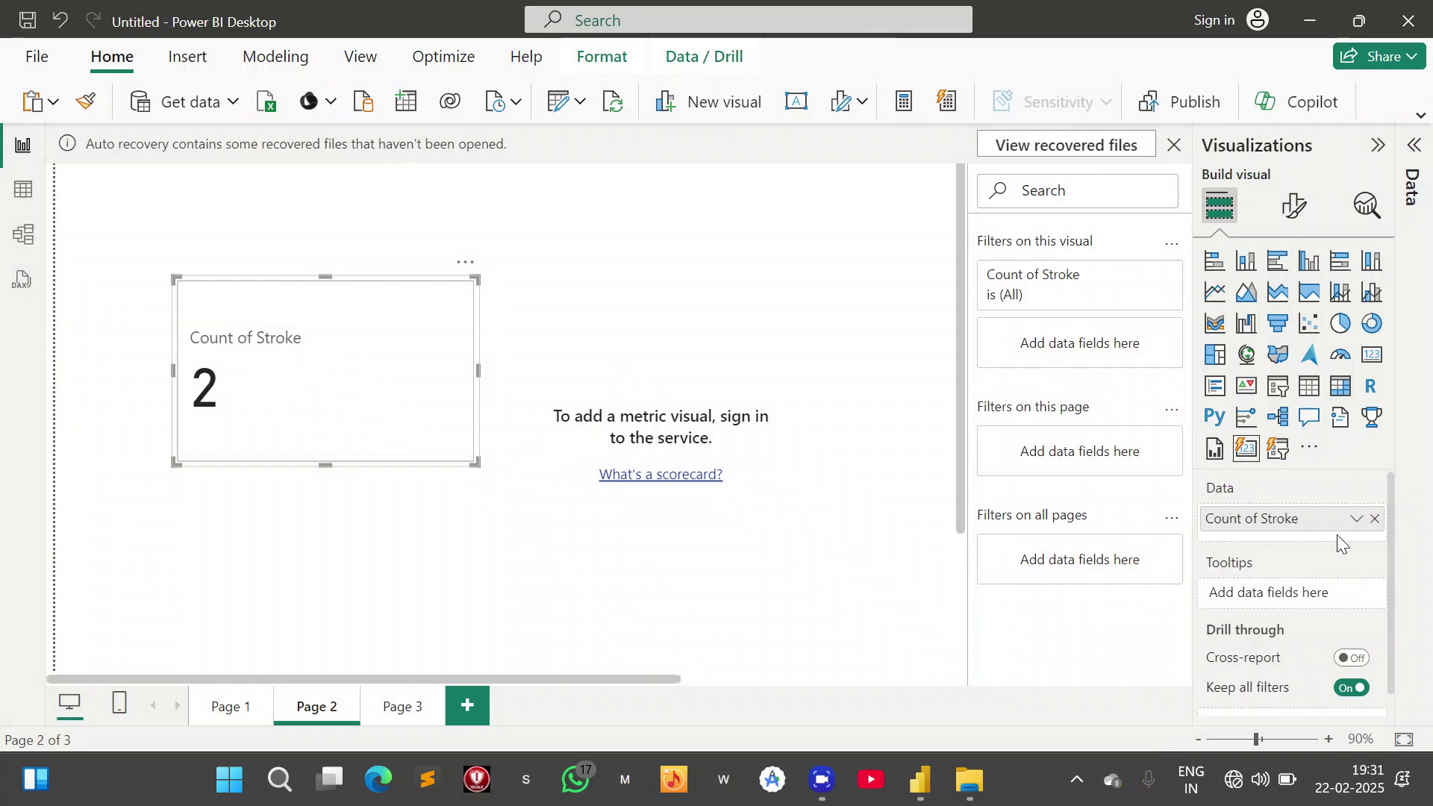
# - Rename the card's Count of Stroke field for this visual to "Total No of Stroke Patients"
pyautogui.doubleClick(1311, 521)
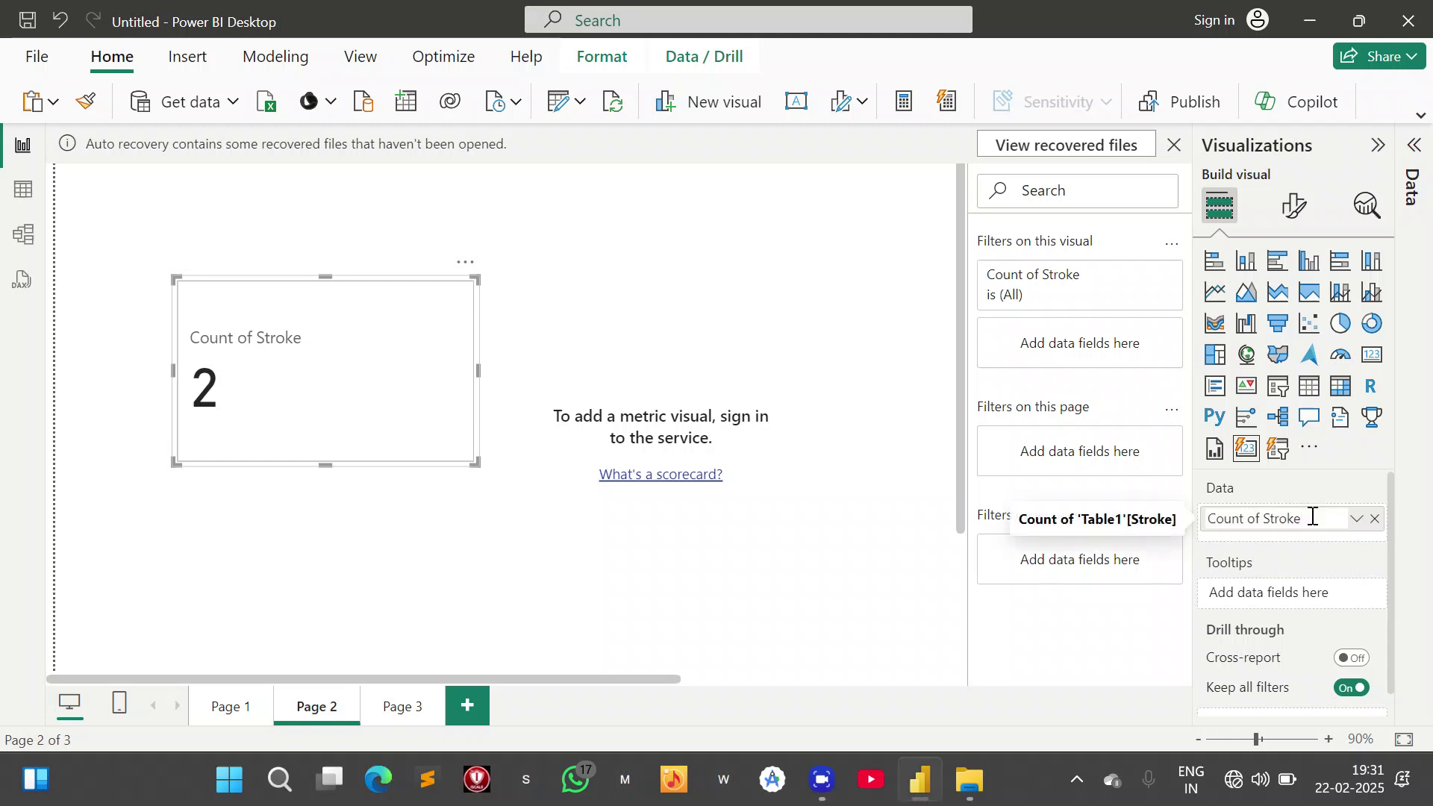
pyautogui.hotkey('ctrl', 'a')
pyautogui.press('BackSpace')
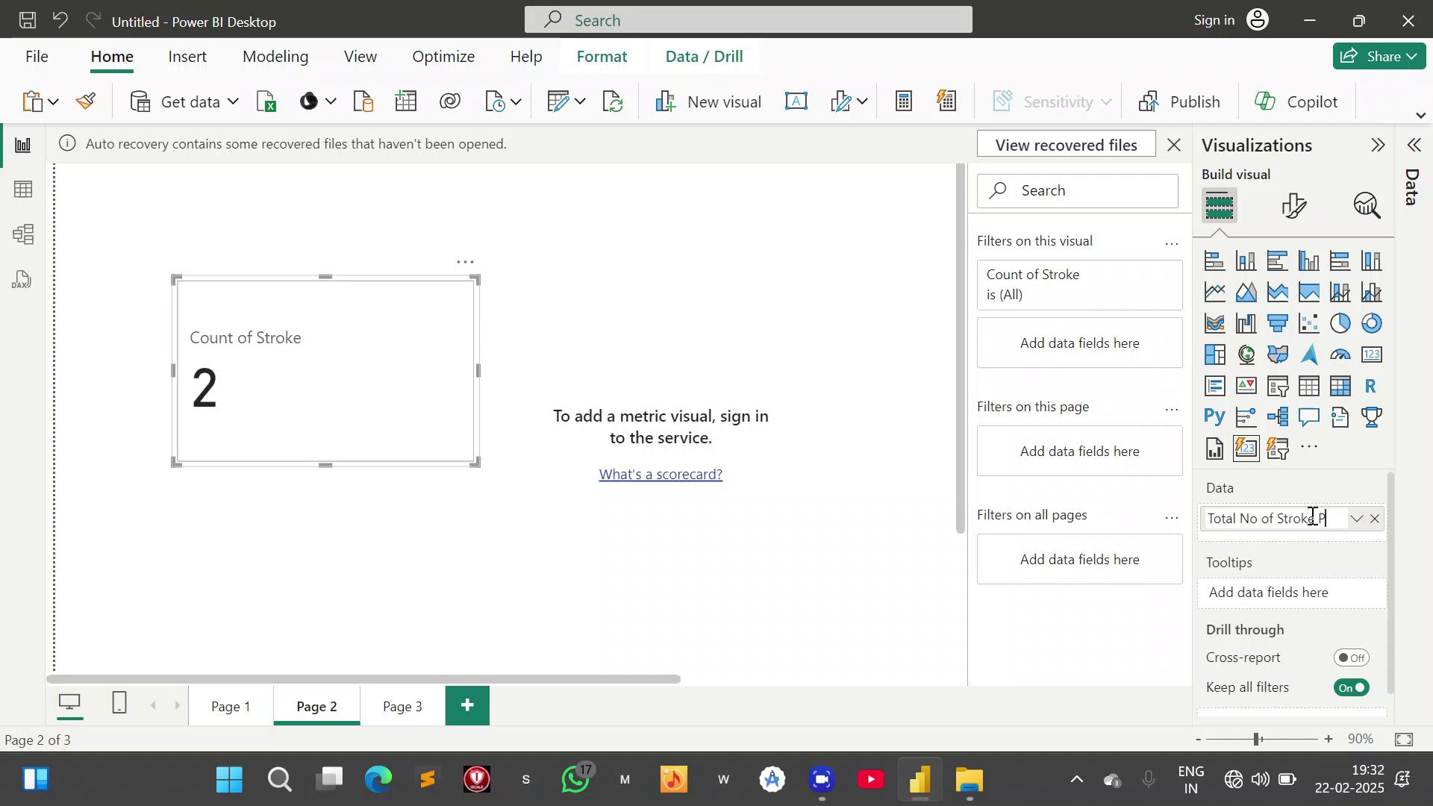
pyautogui.write('tie')
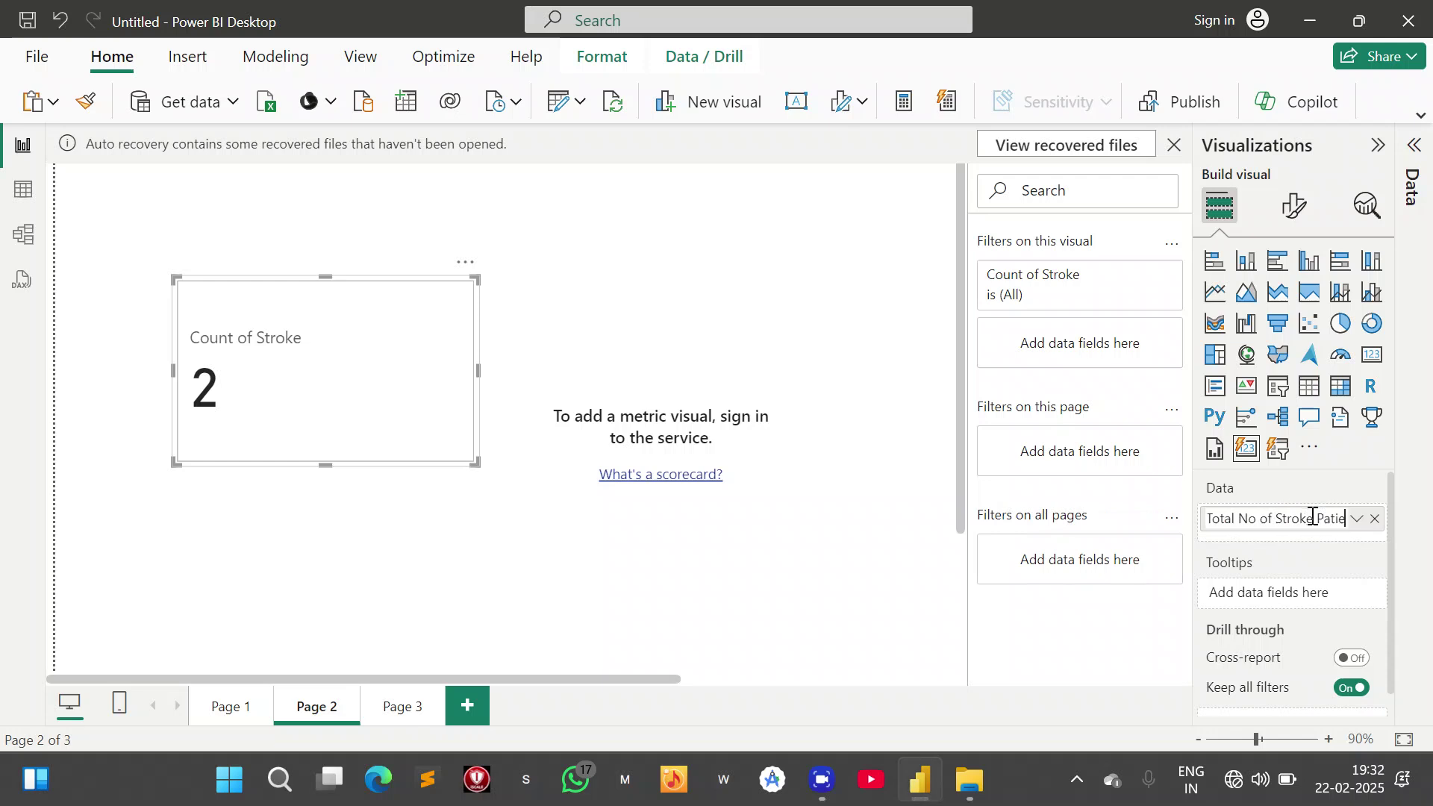
pyautogui.write('nts')
pyautogui.press('Return')
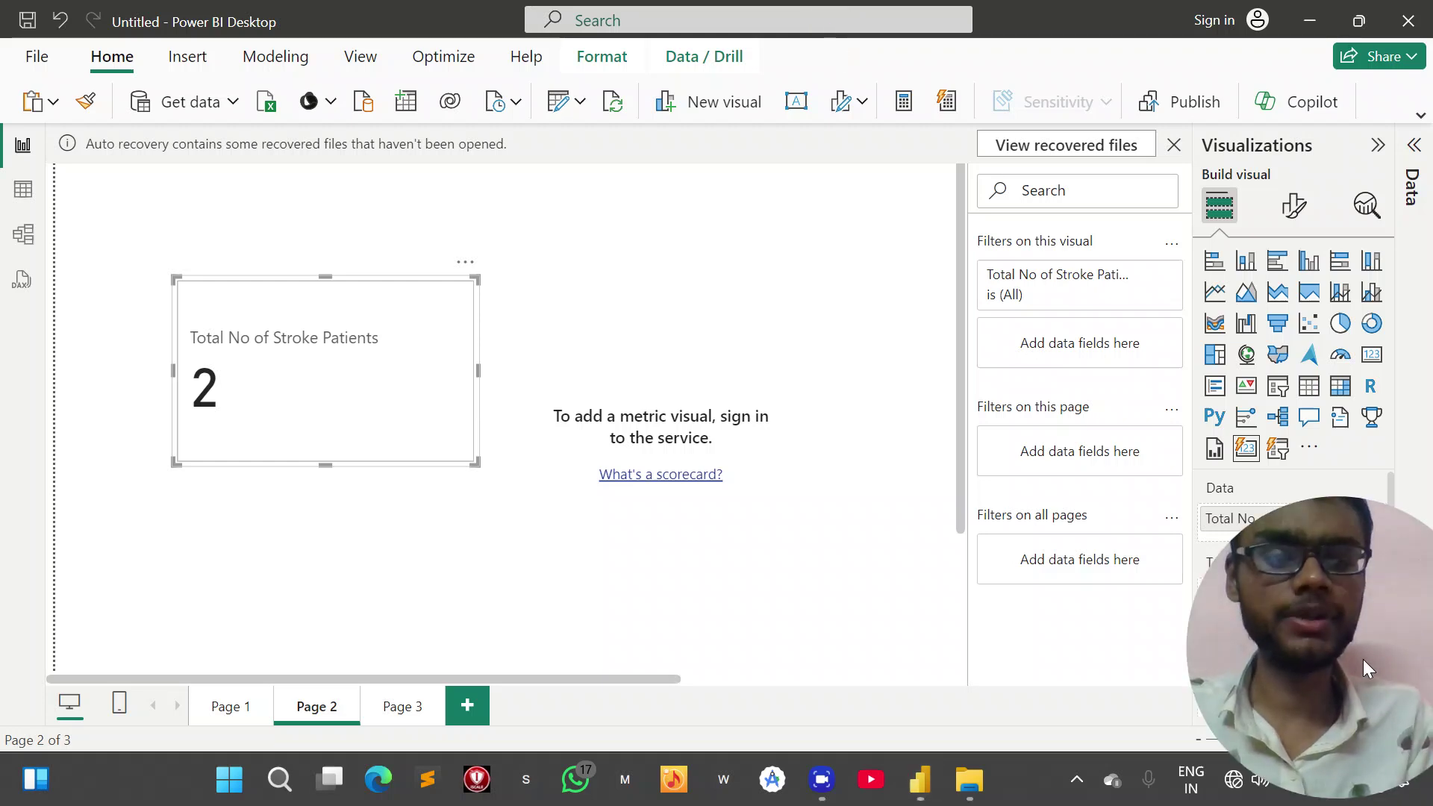
pyautogui.moveTo(1356, 656); pyautogui.dragTo(939, 696)
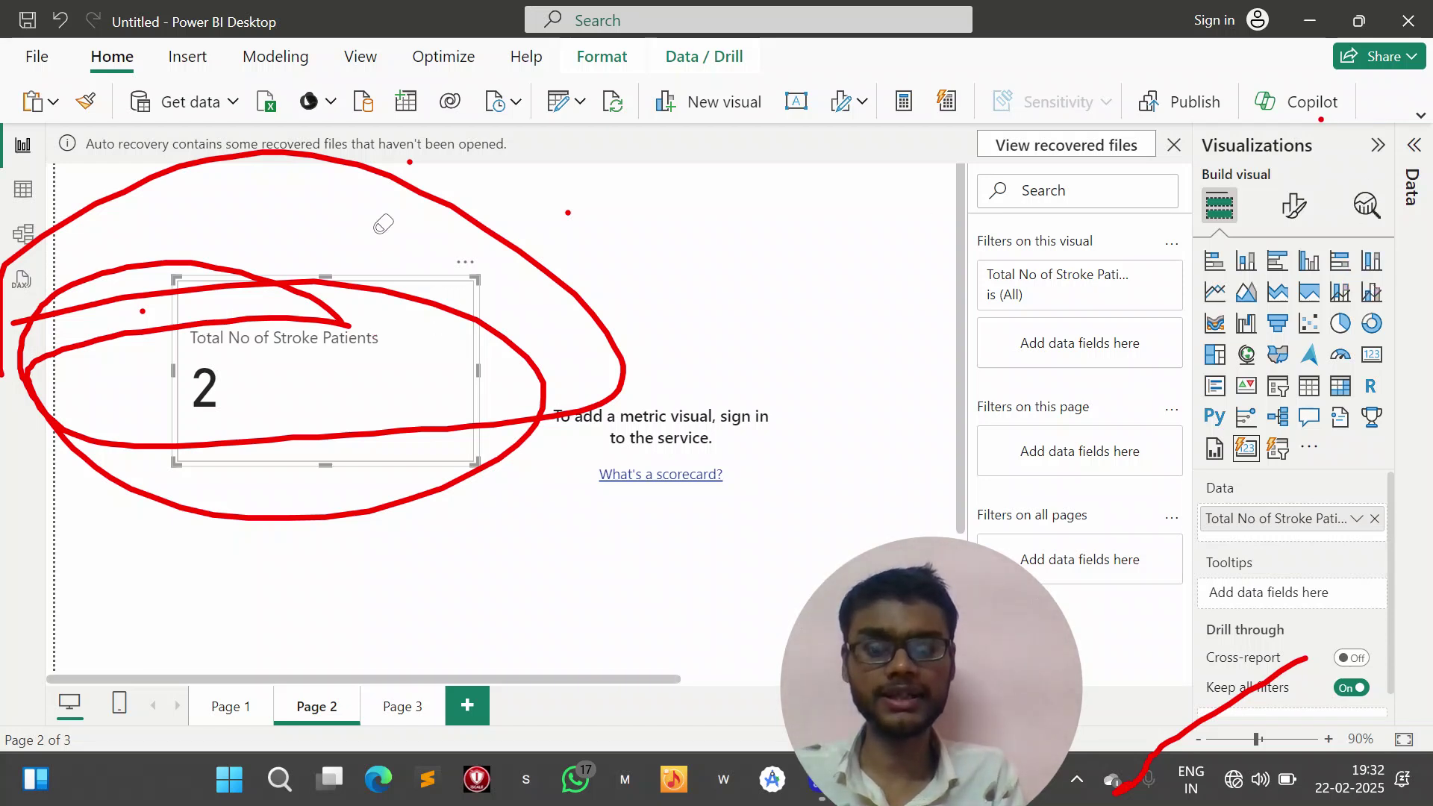
pyautogui.click(478, 309)
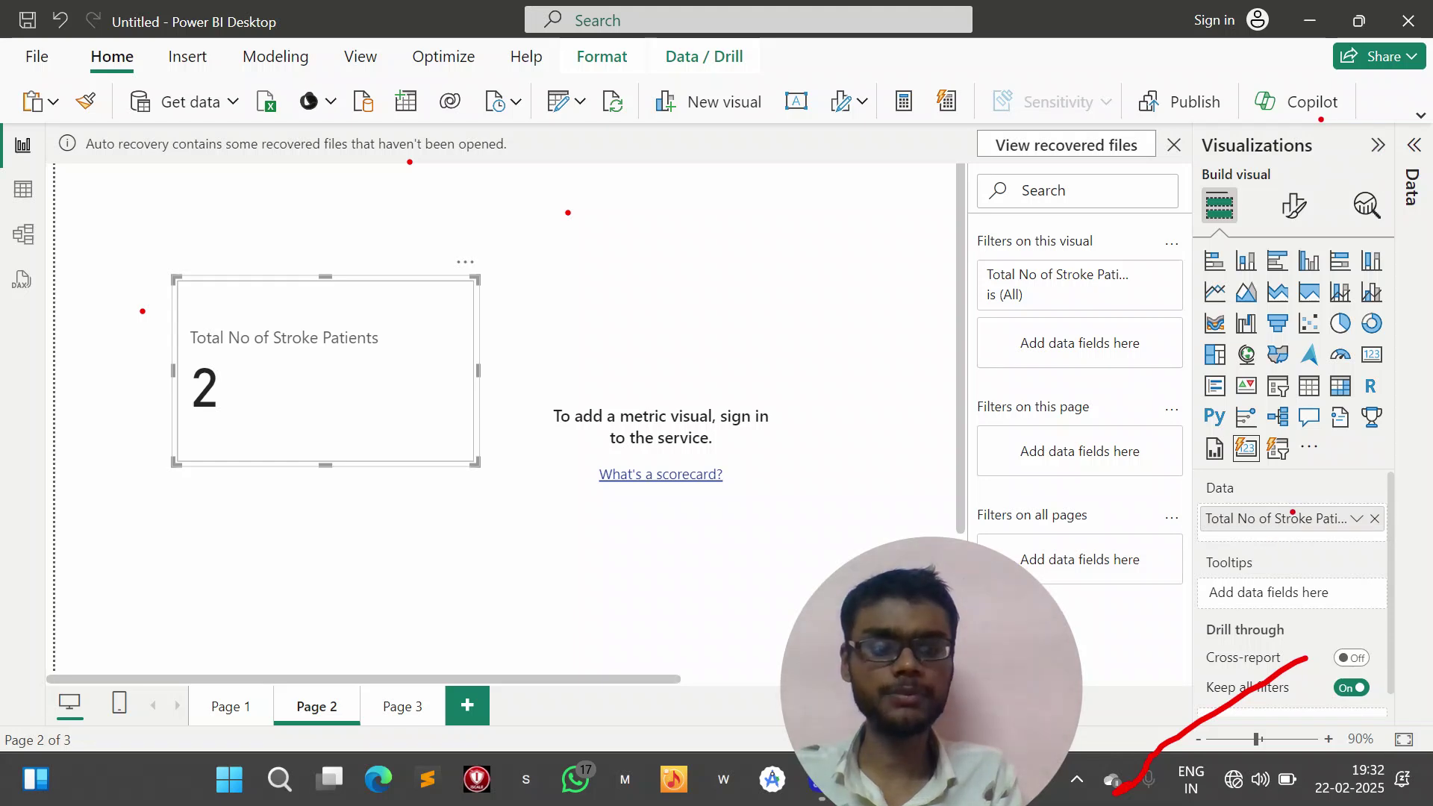
pyautogui.moveTo(1289, 481)
pyautogui.mouseDown()
pyautogui.moveTo(1116, 523)
pyautogui.moveTo(1303, 474)
pyautogui.moveTo(1215, 478)
pyautogui.mouseUp()
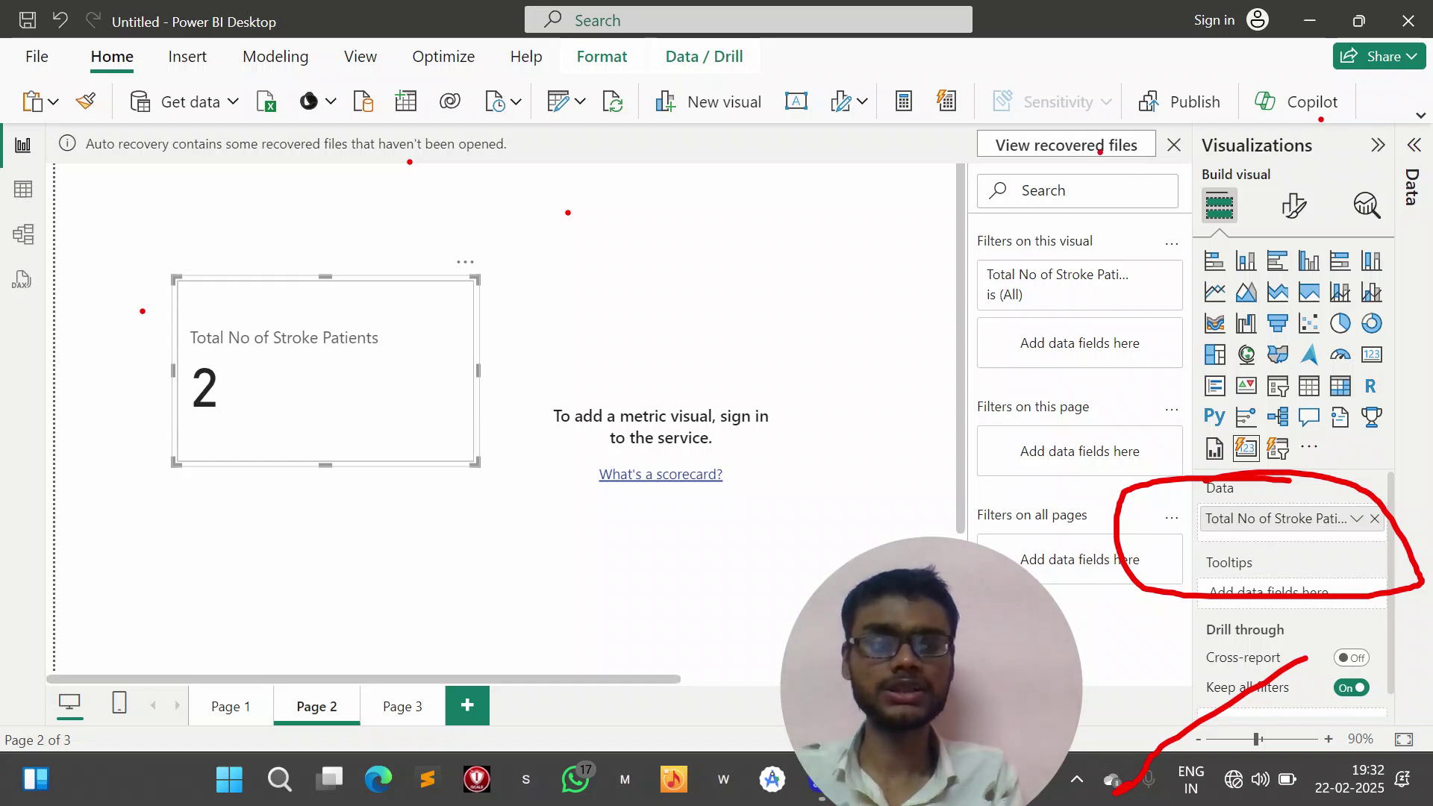
pyautogui.moveTo(1323, 198)
pyautogui.mouseDown()
pyautogui.moveTo(1423, 217)
pyautogui.moveTo(1326, 104)
pyautogui.mouseUp()
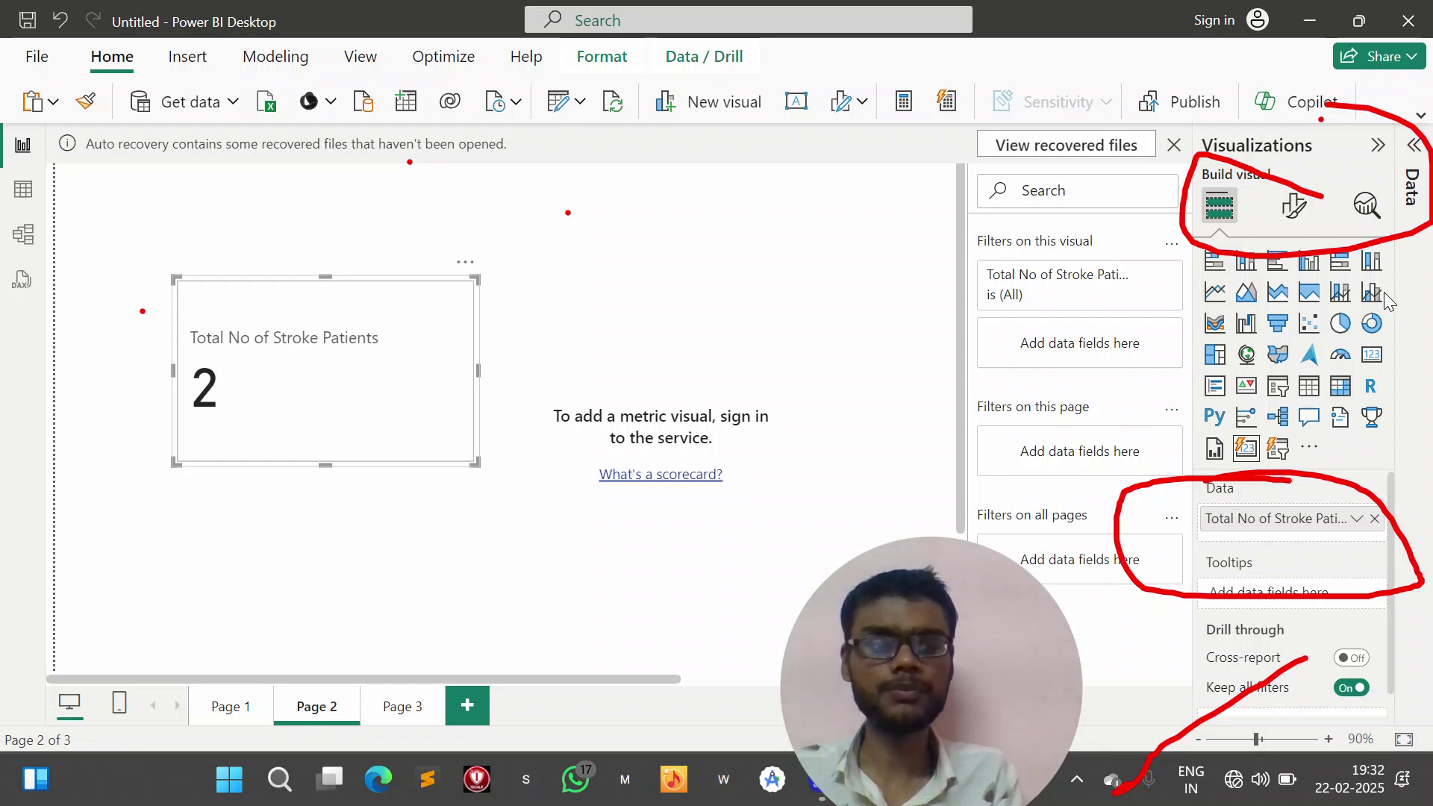
pyautogui.press('Escape')
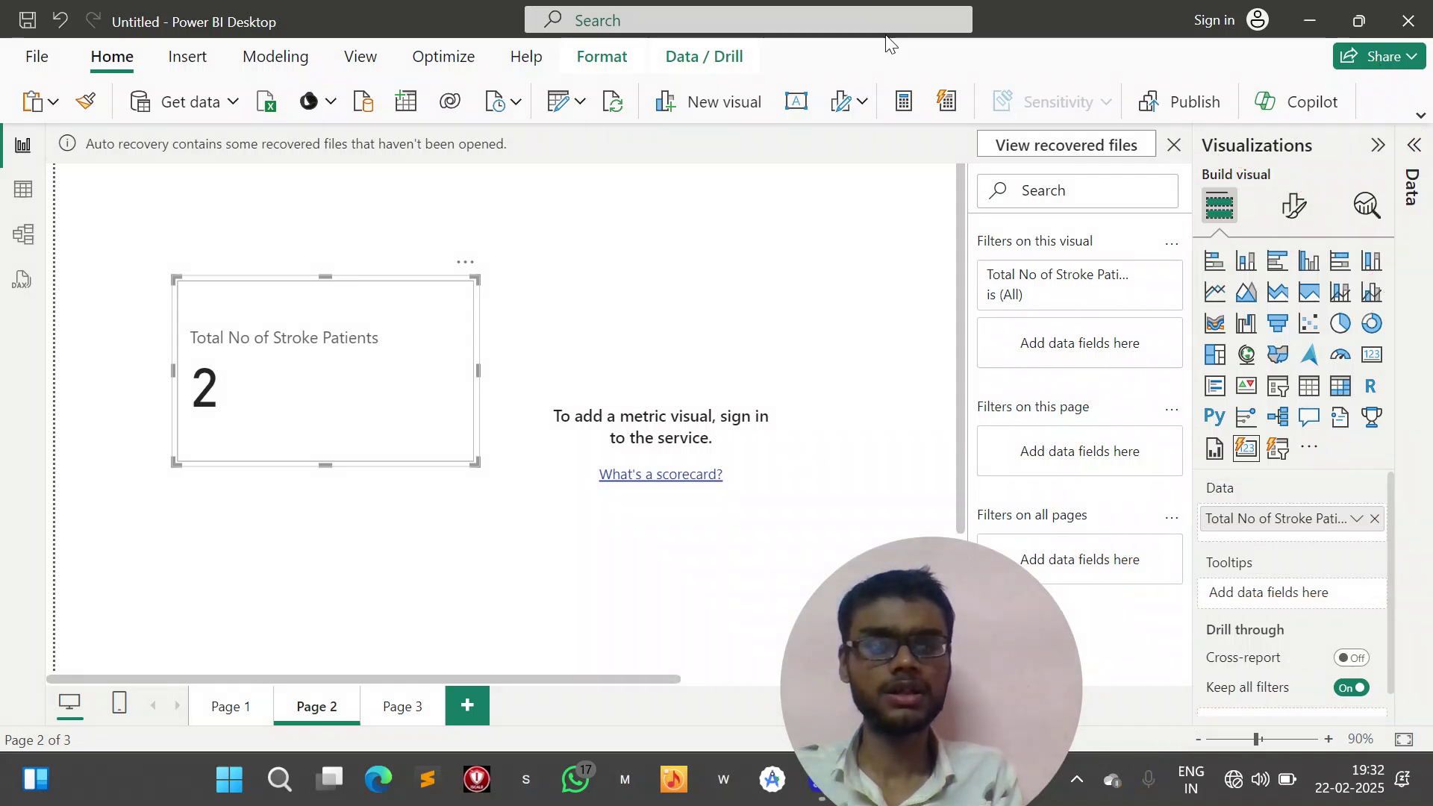
# - Turn on the card's title, look through its title and size properties, and return to the visual's build options
pyautogui.click(1296, 206)
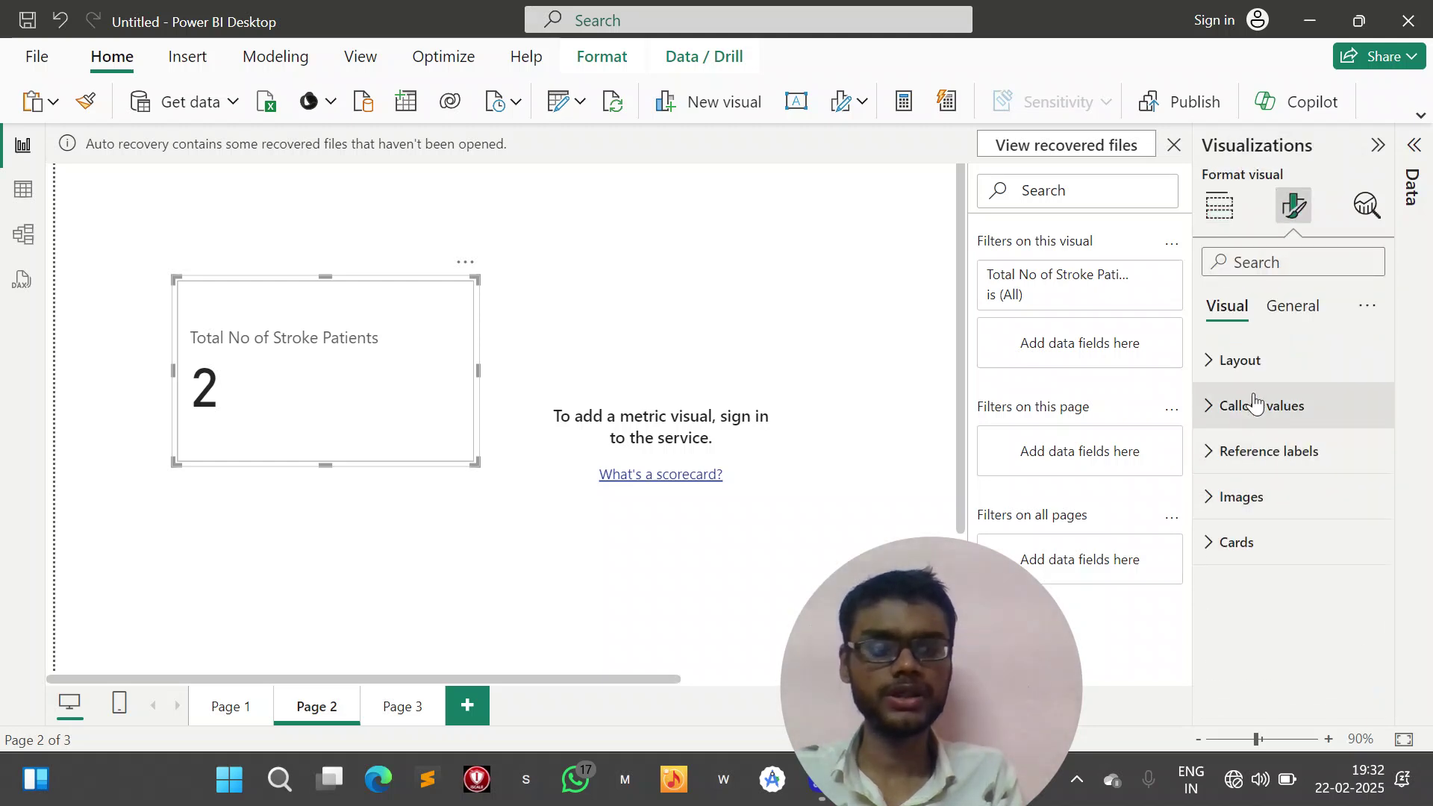
pyautogui.click(1288, 307)
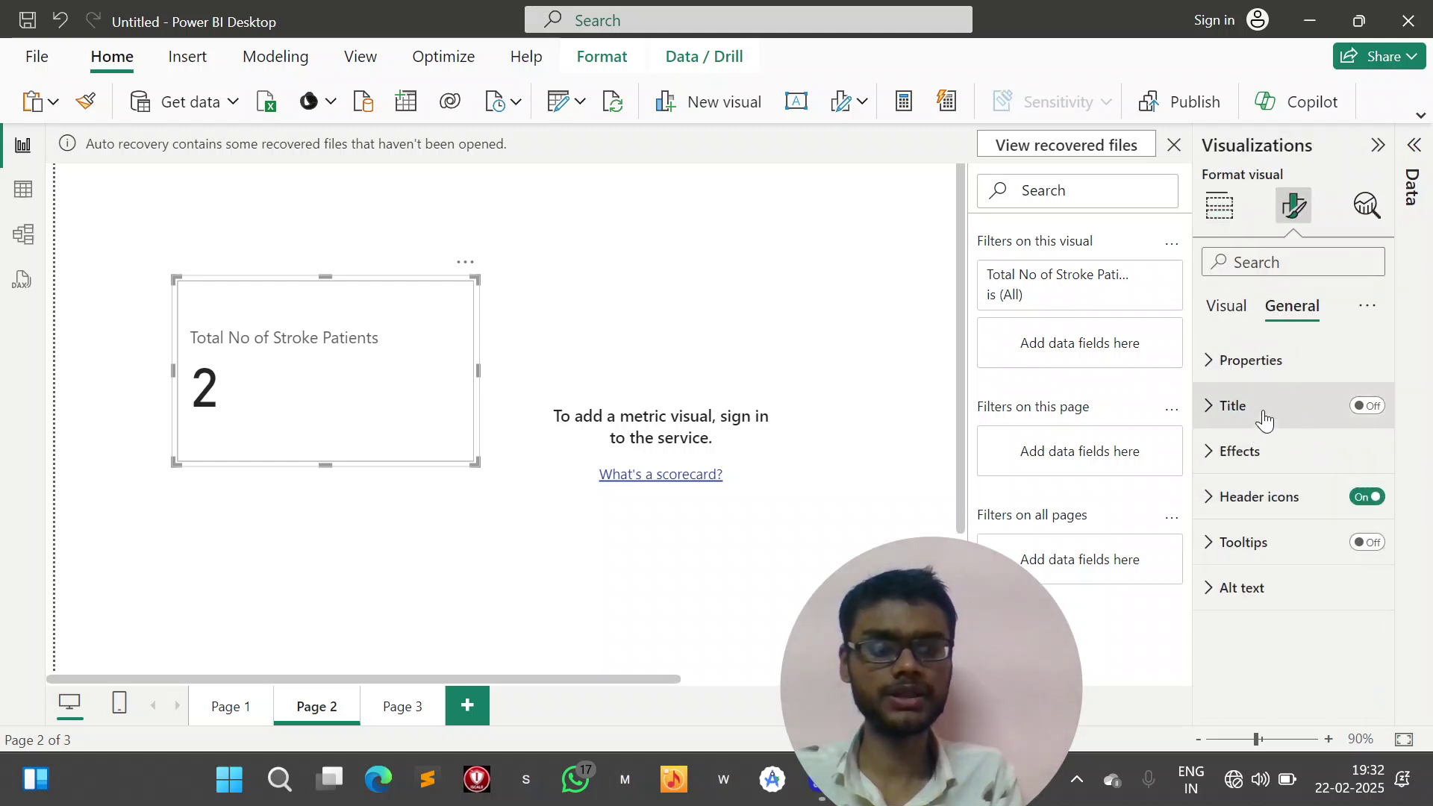
pyautogui.click(1369, 408)
pyautogui.doubleClick(1371, 408)
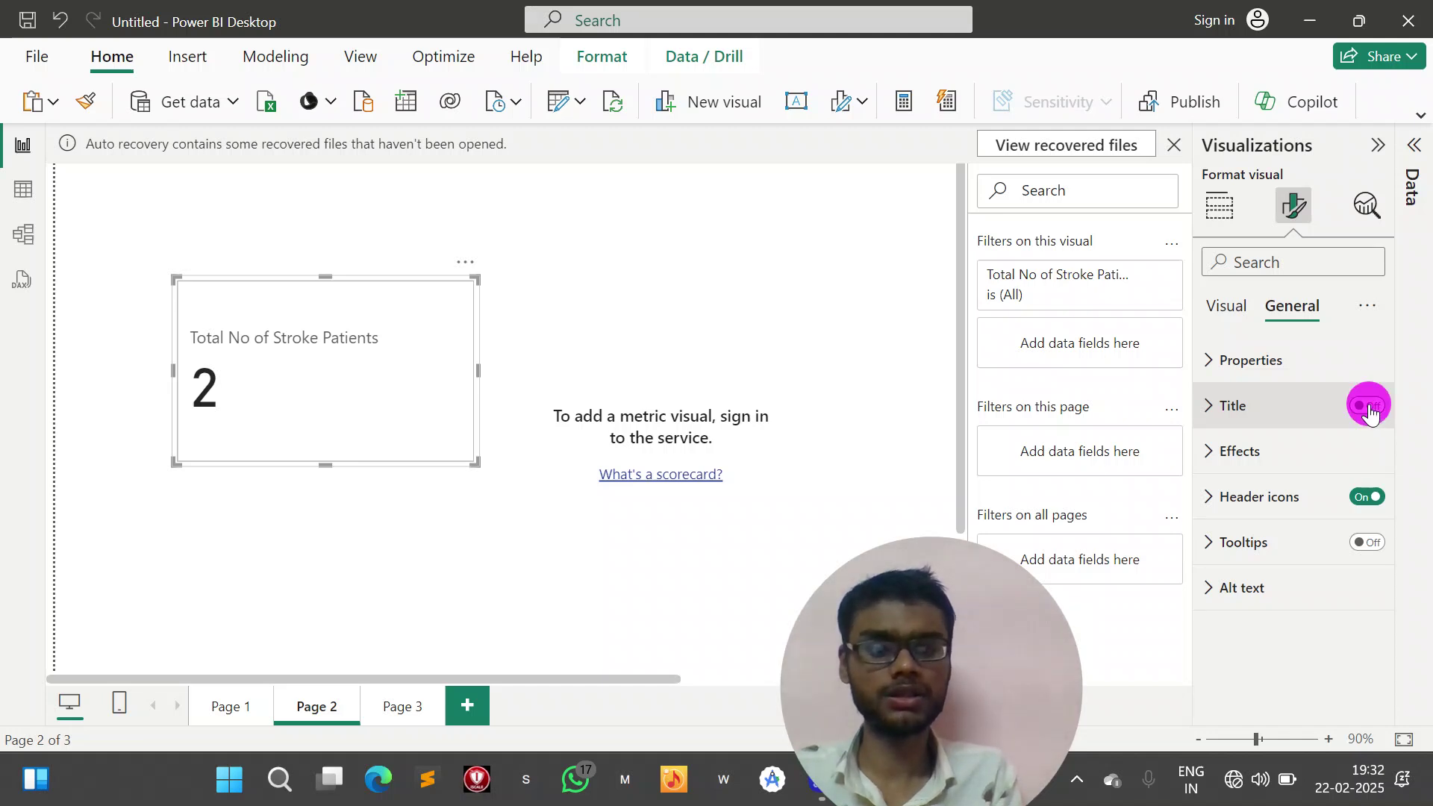
pyautogui.click(1235, 407)
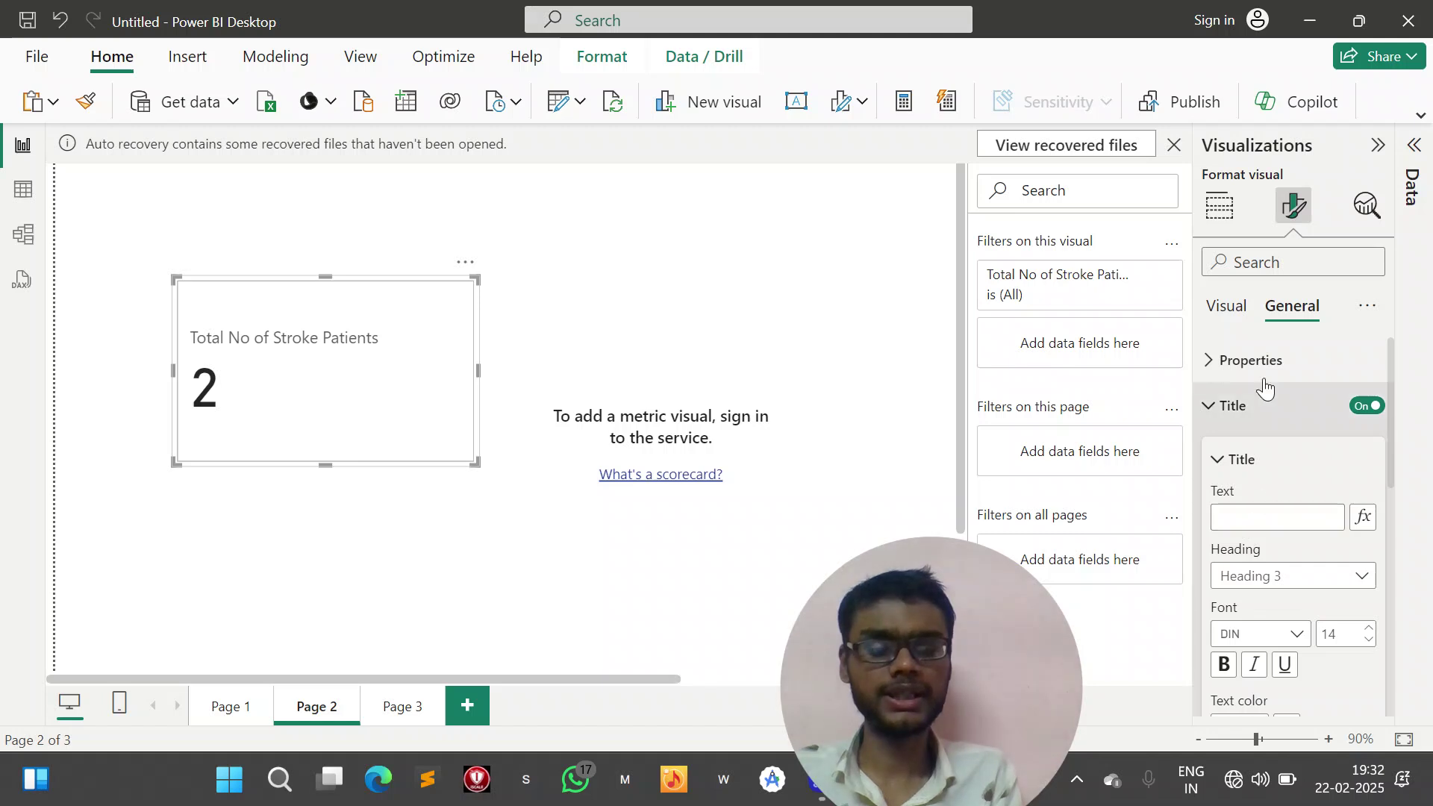
pyautogui.click(1231, 360)
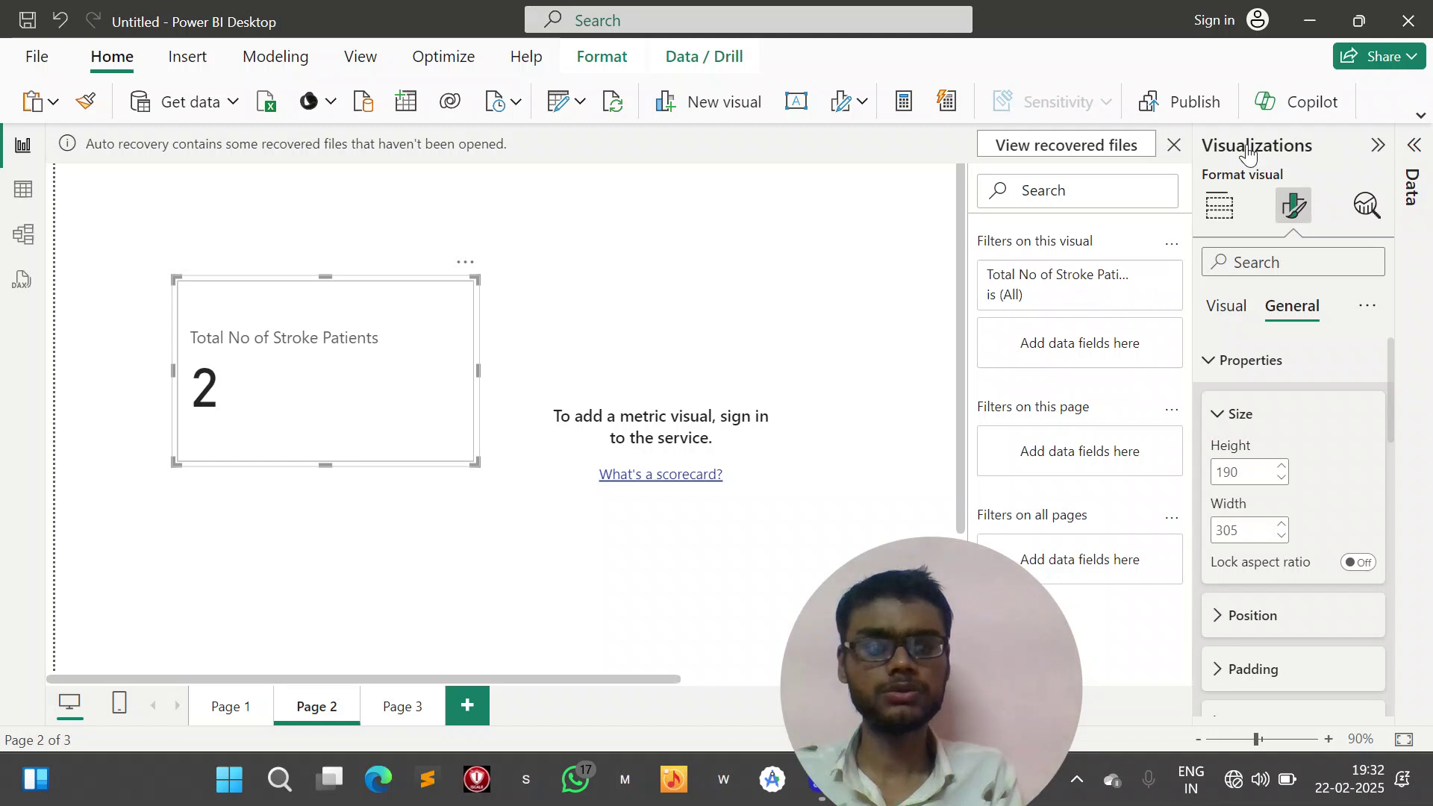
pyautogui.click(1218, 202)
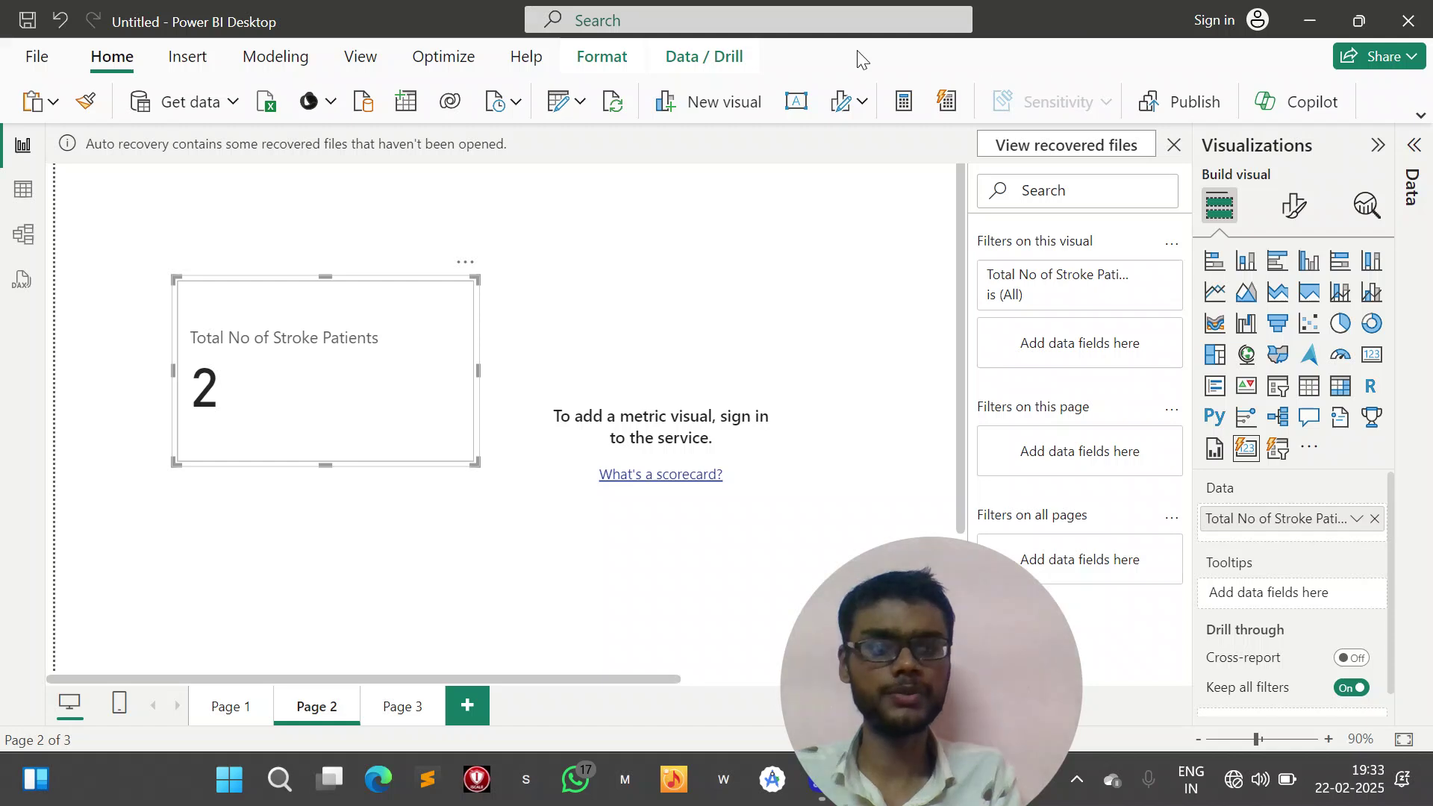
# - Try the stroke patients card as a stacked bar, clustered bar, 100% stacked bar and clustered column chart
pyautogui.click(1218, 269)
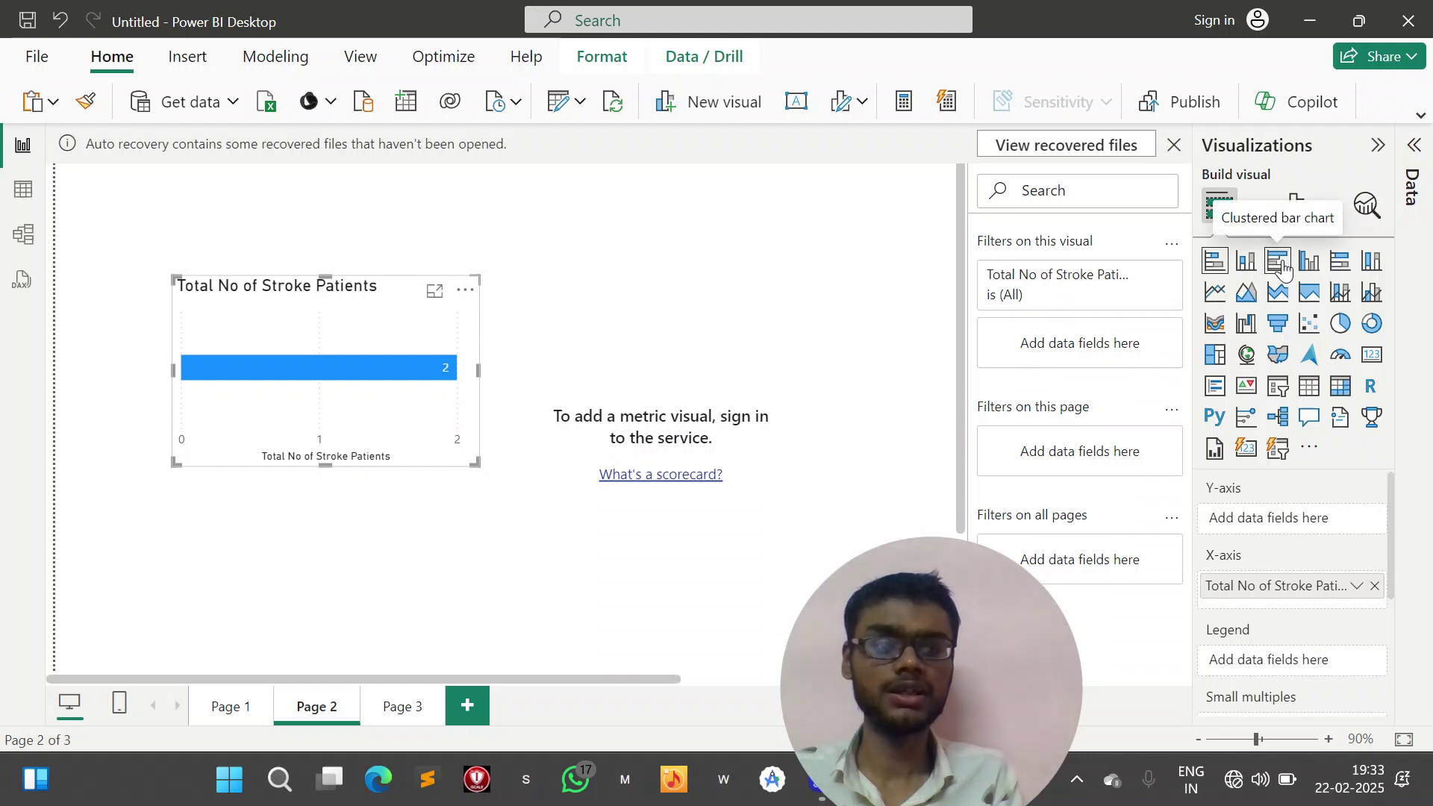
pyautogui.click(1278, 262)
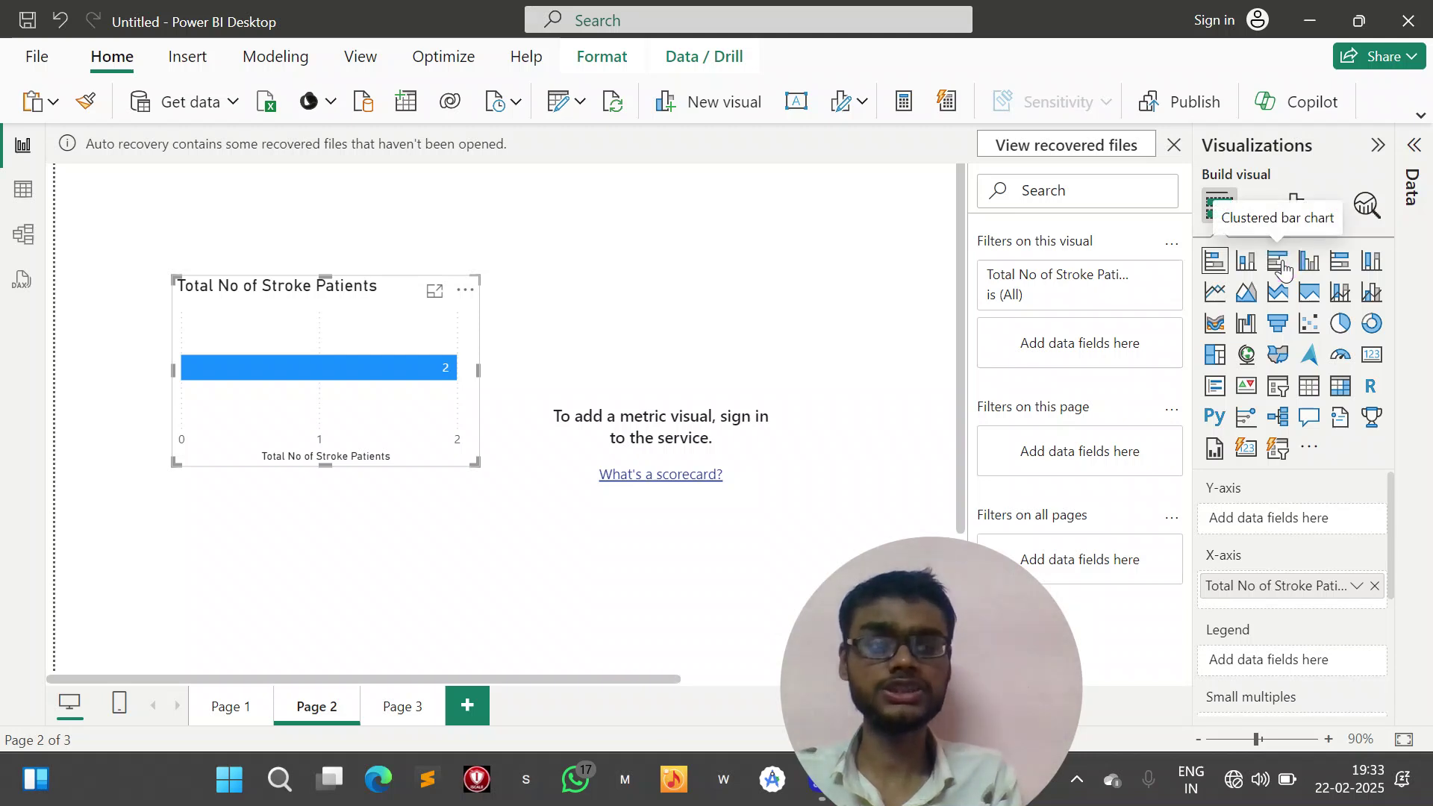
pyautogui.click(1336, 262)
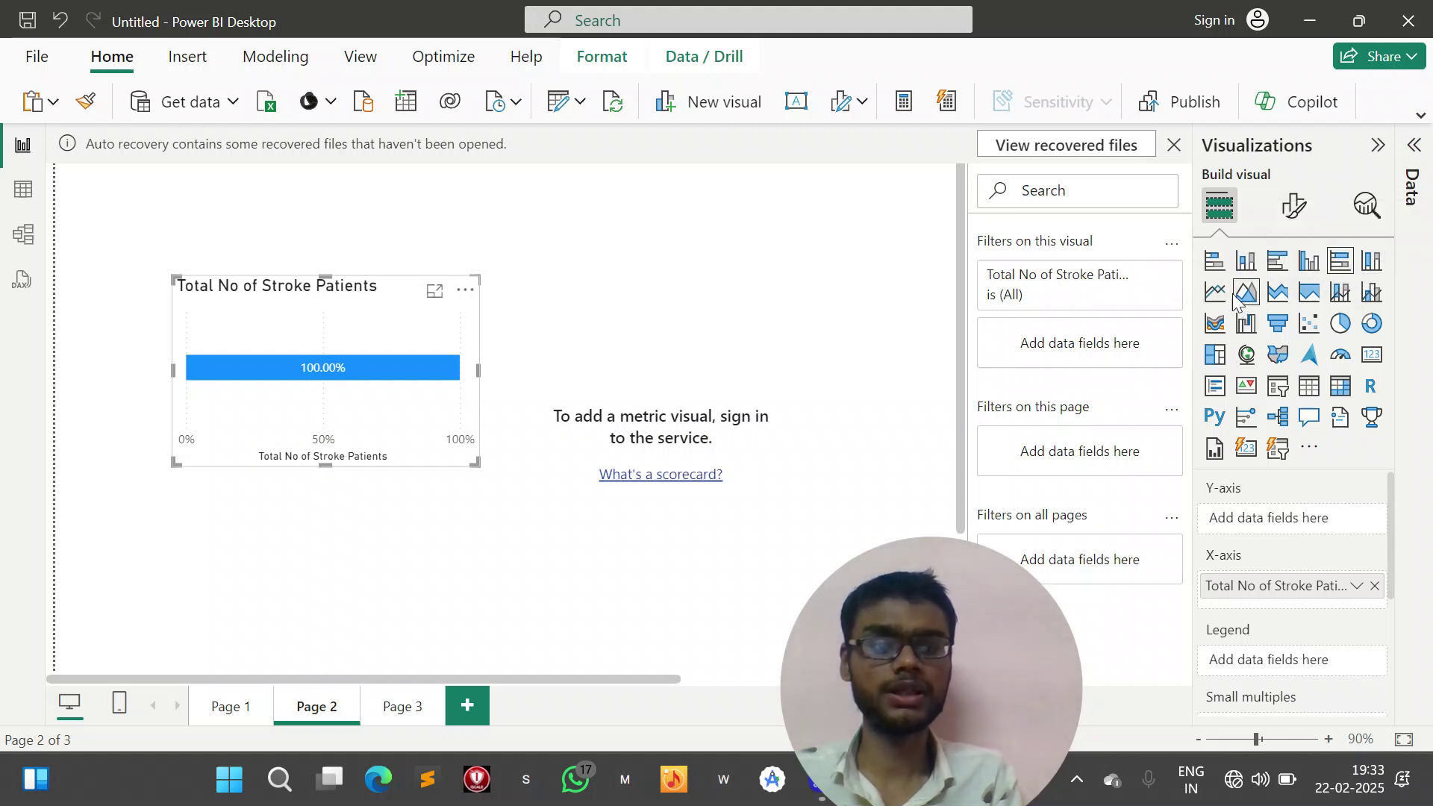
pyautogui.click(1309, 265)
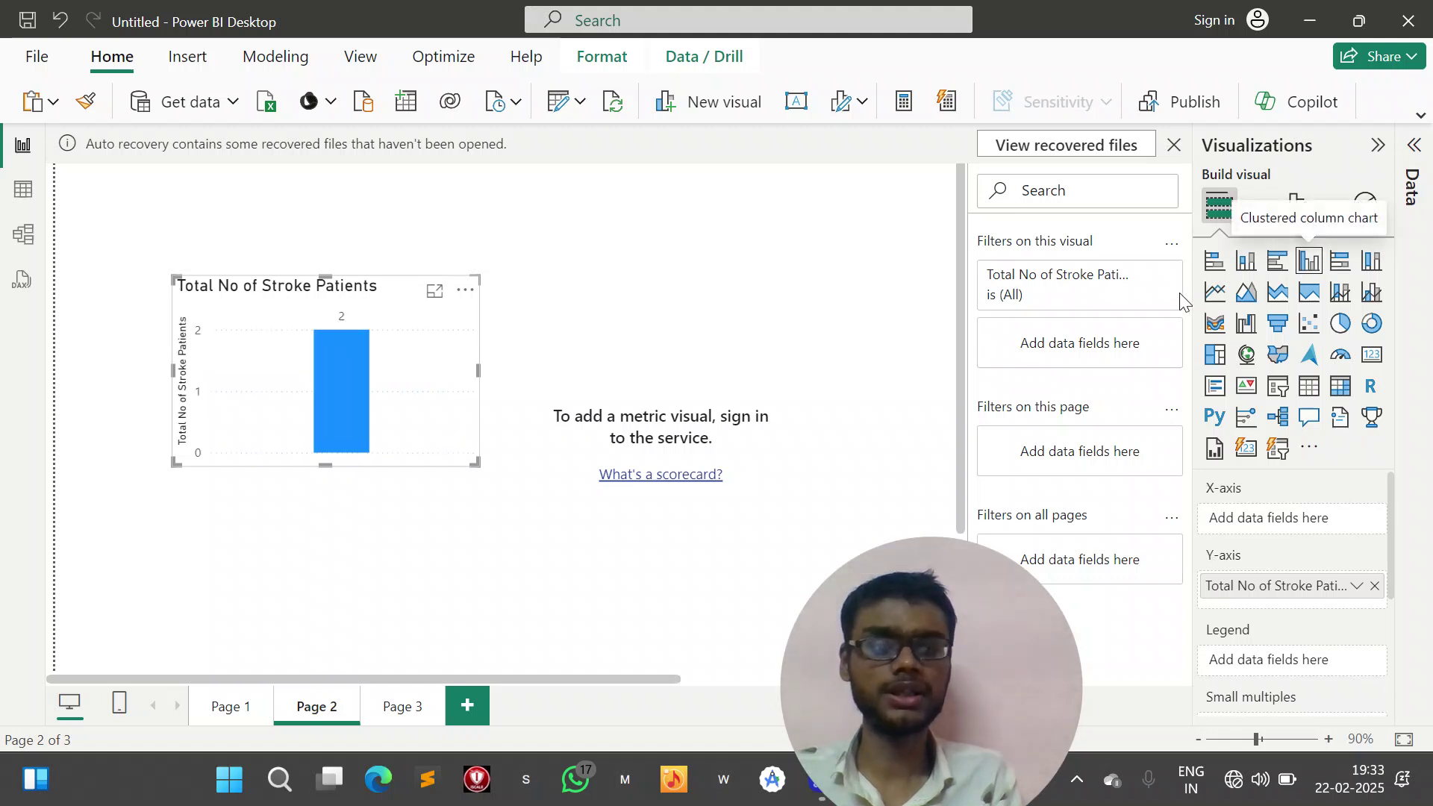
# - Try the stroke patients visual as line, area, stacked area and 100% stacked area charts, and change it to a treemap
pyautogui.click(1216, 292)
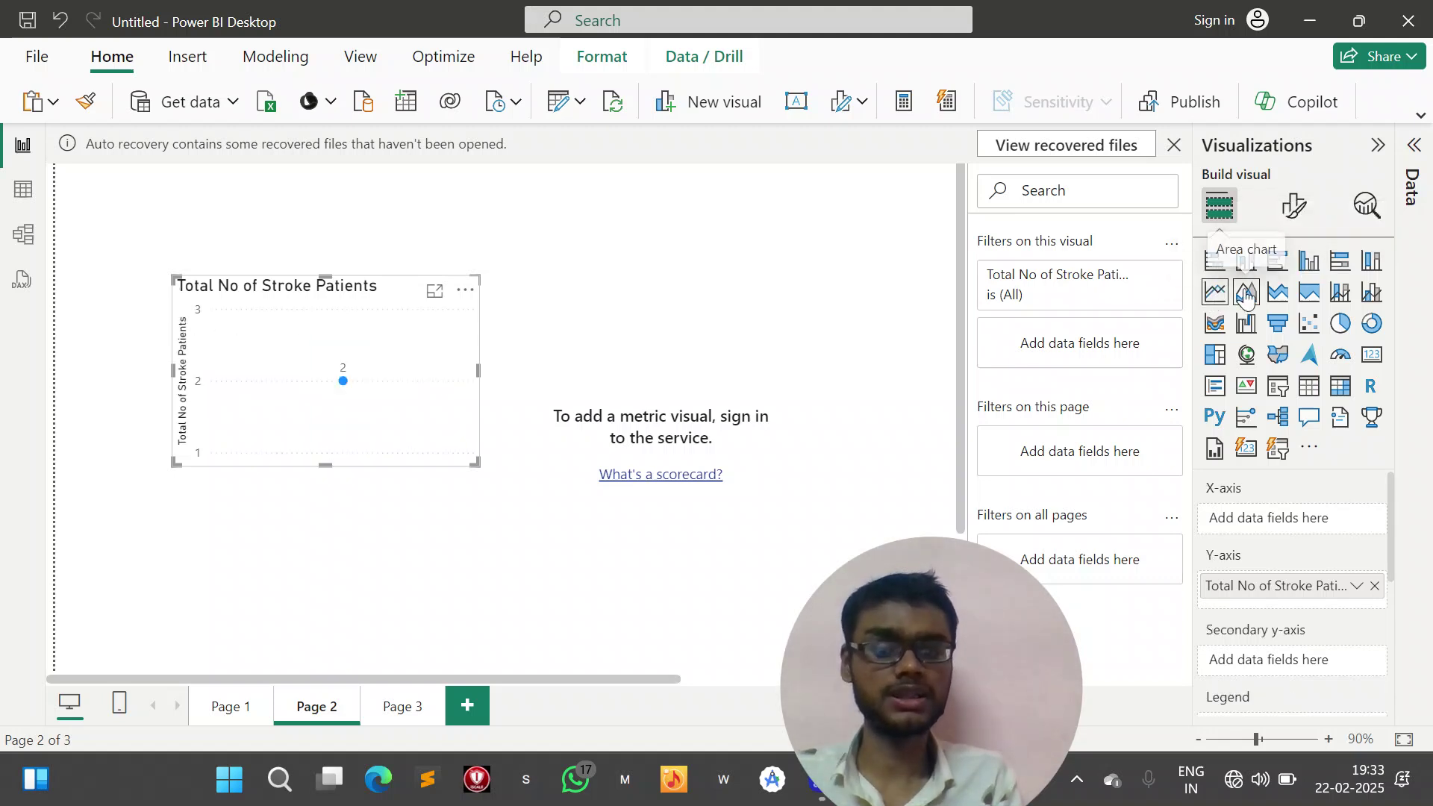
pyautogui.click(1247, 295)
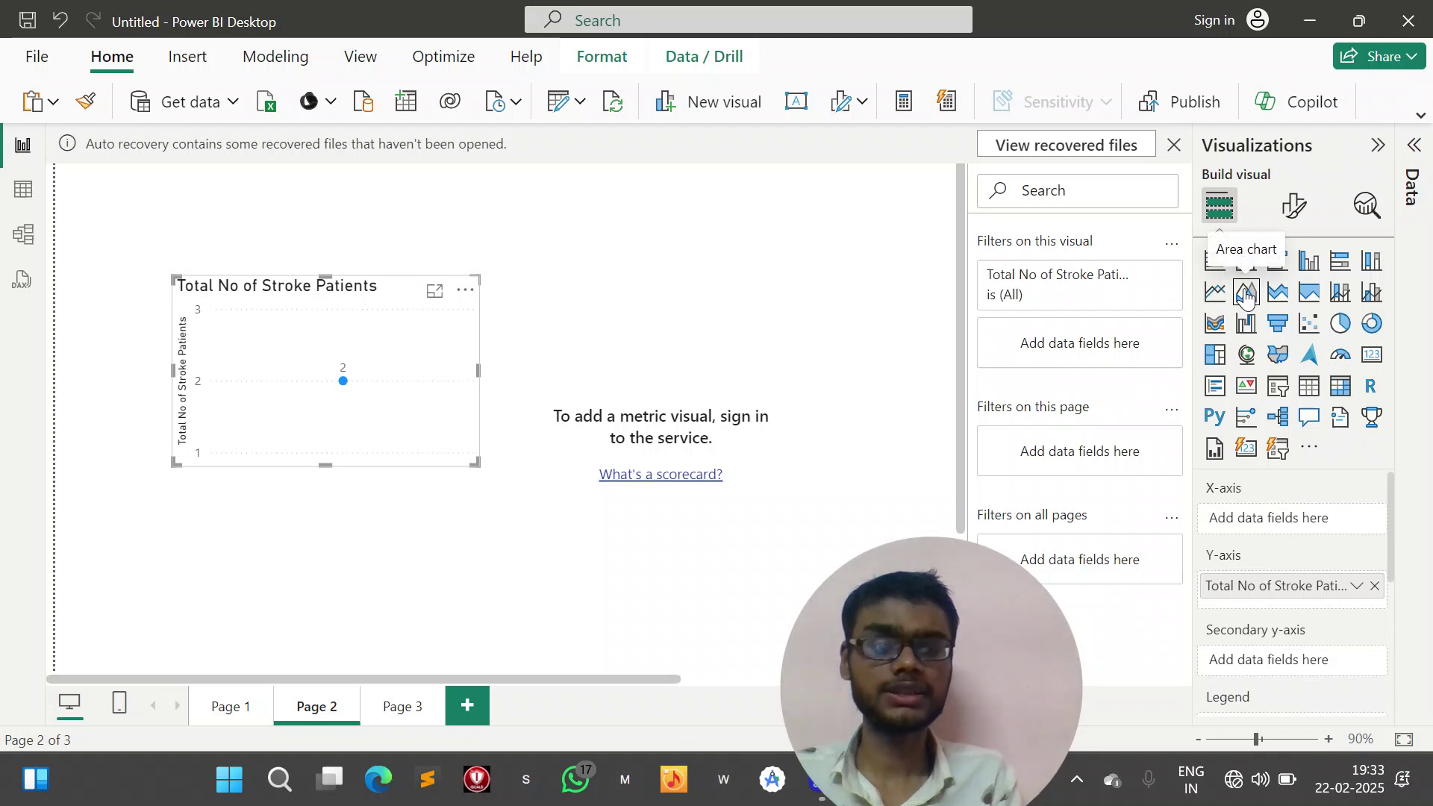
pyautogui.click(1278, 294)
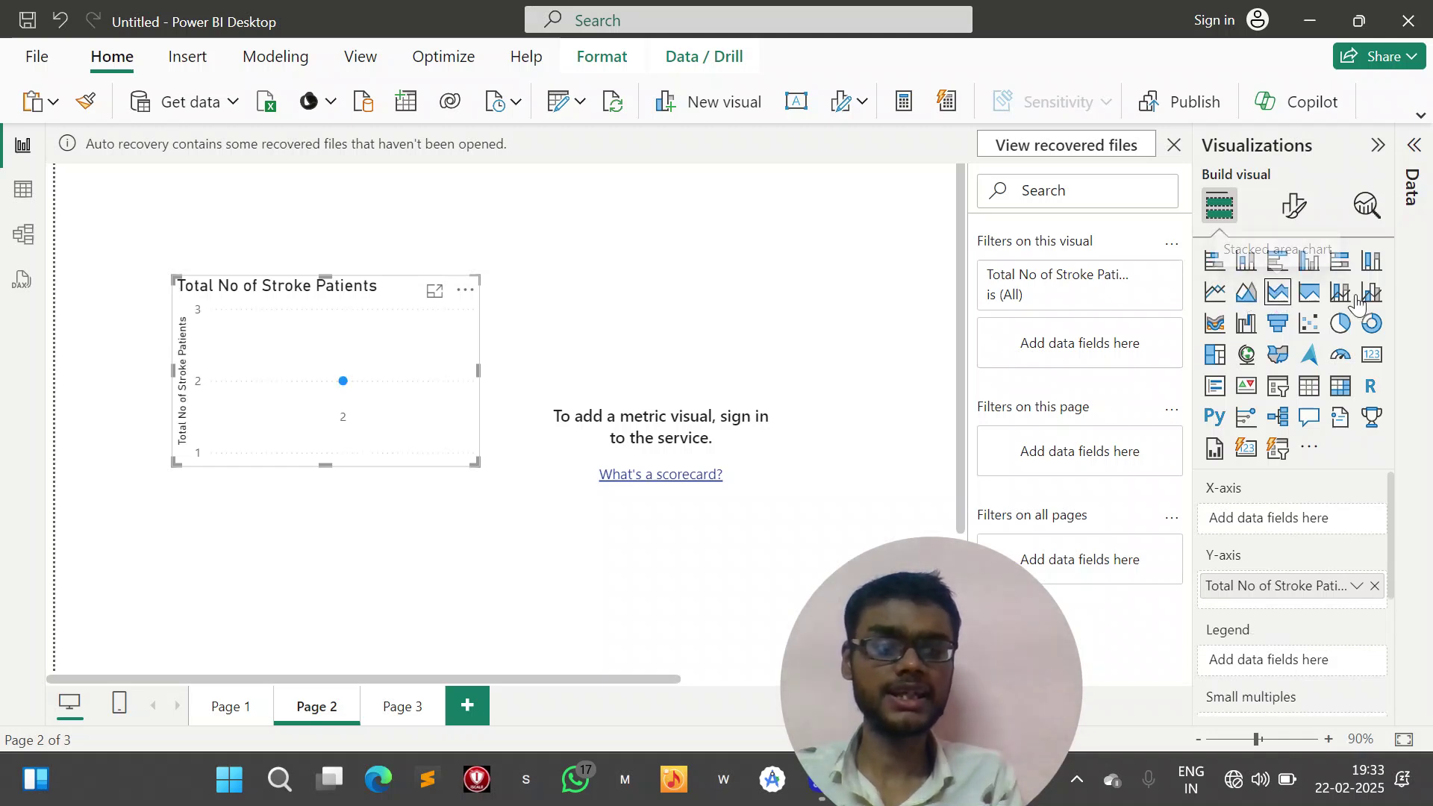
pyautogui.click(1301, 298)
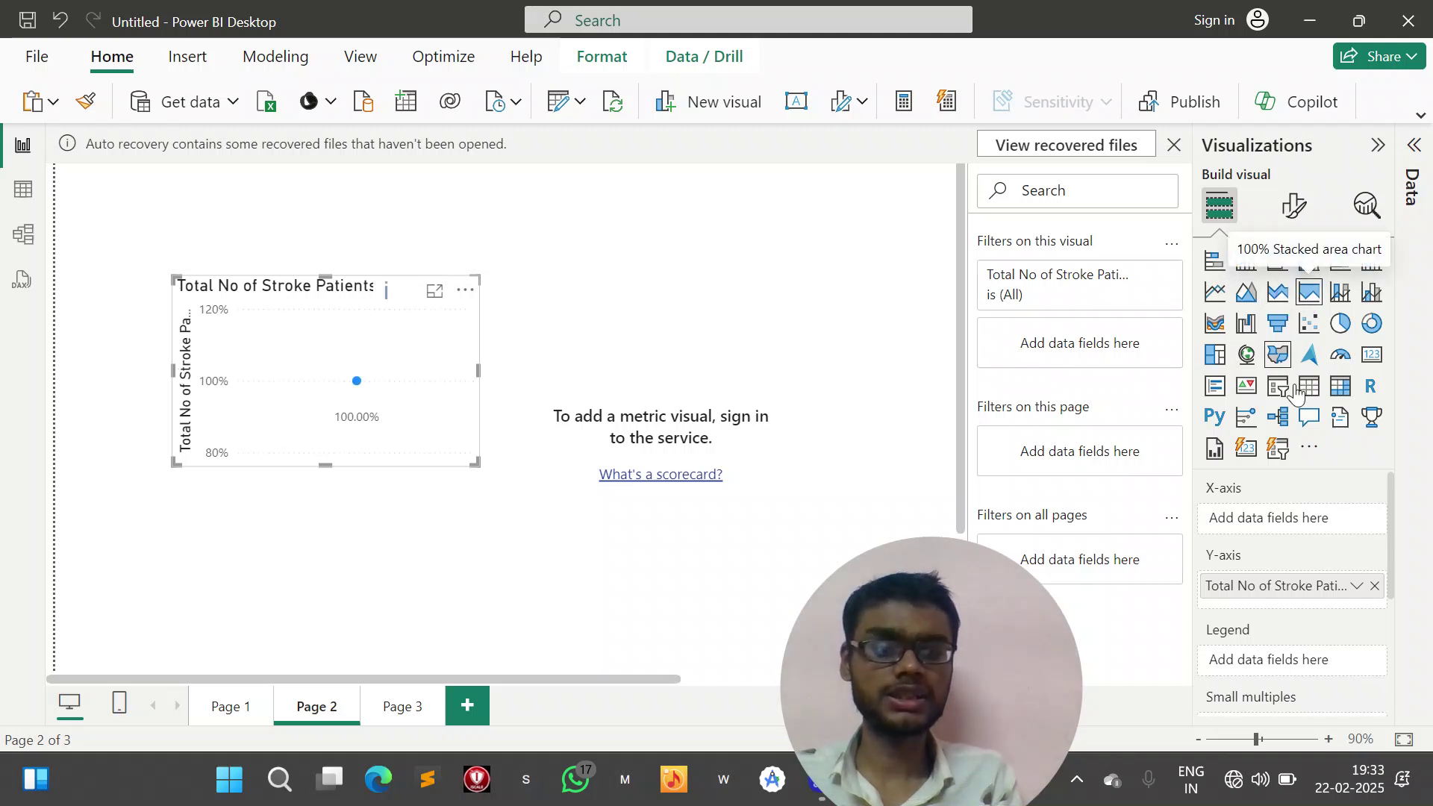
pyautogui.click(1215, 356)
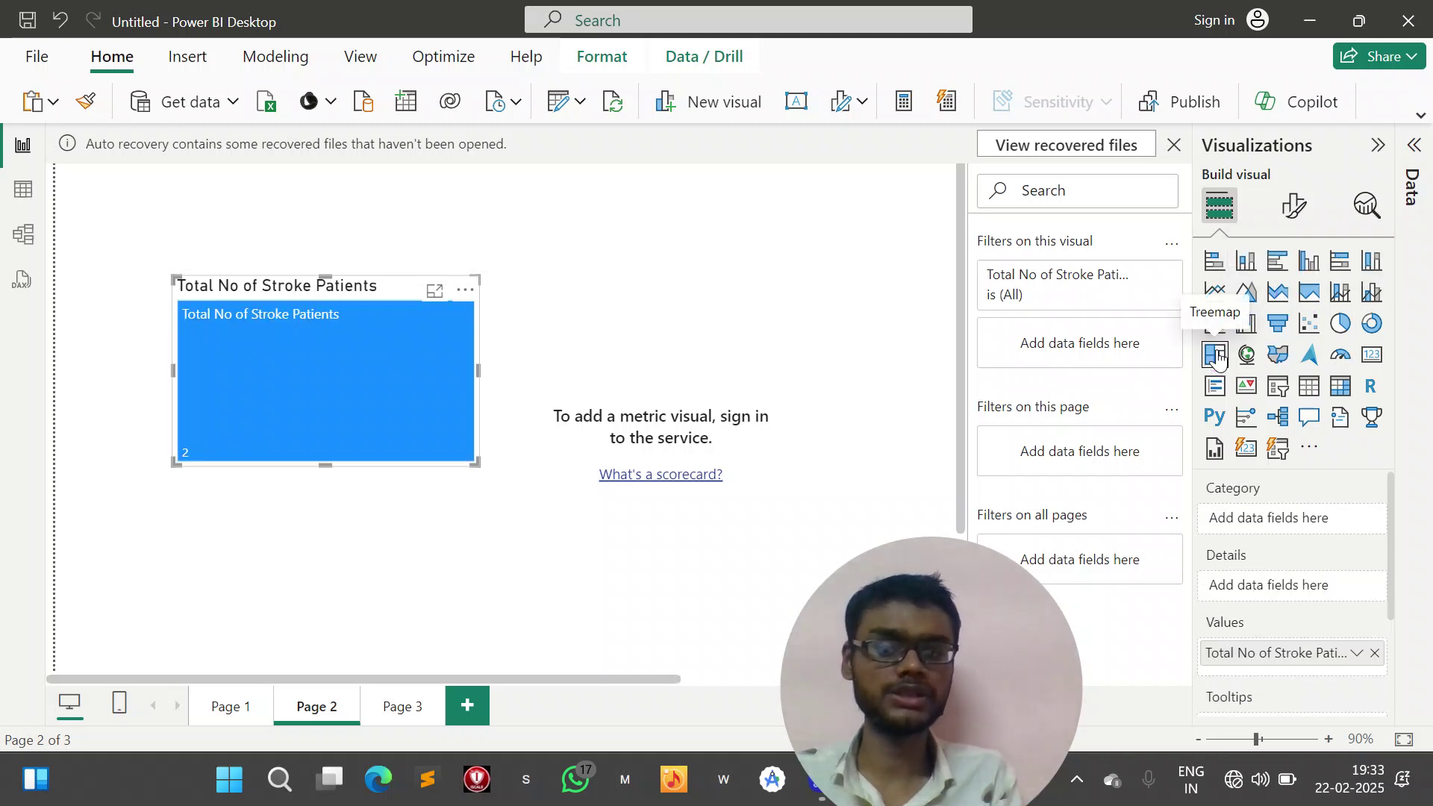